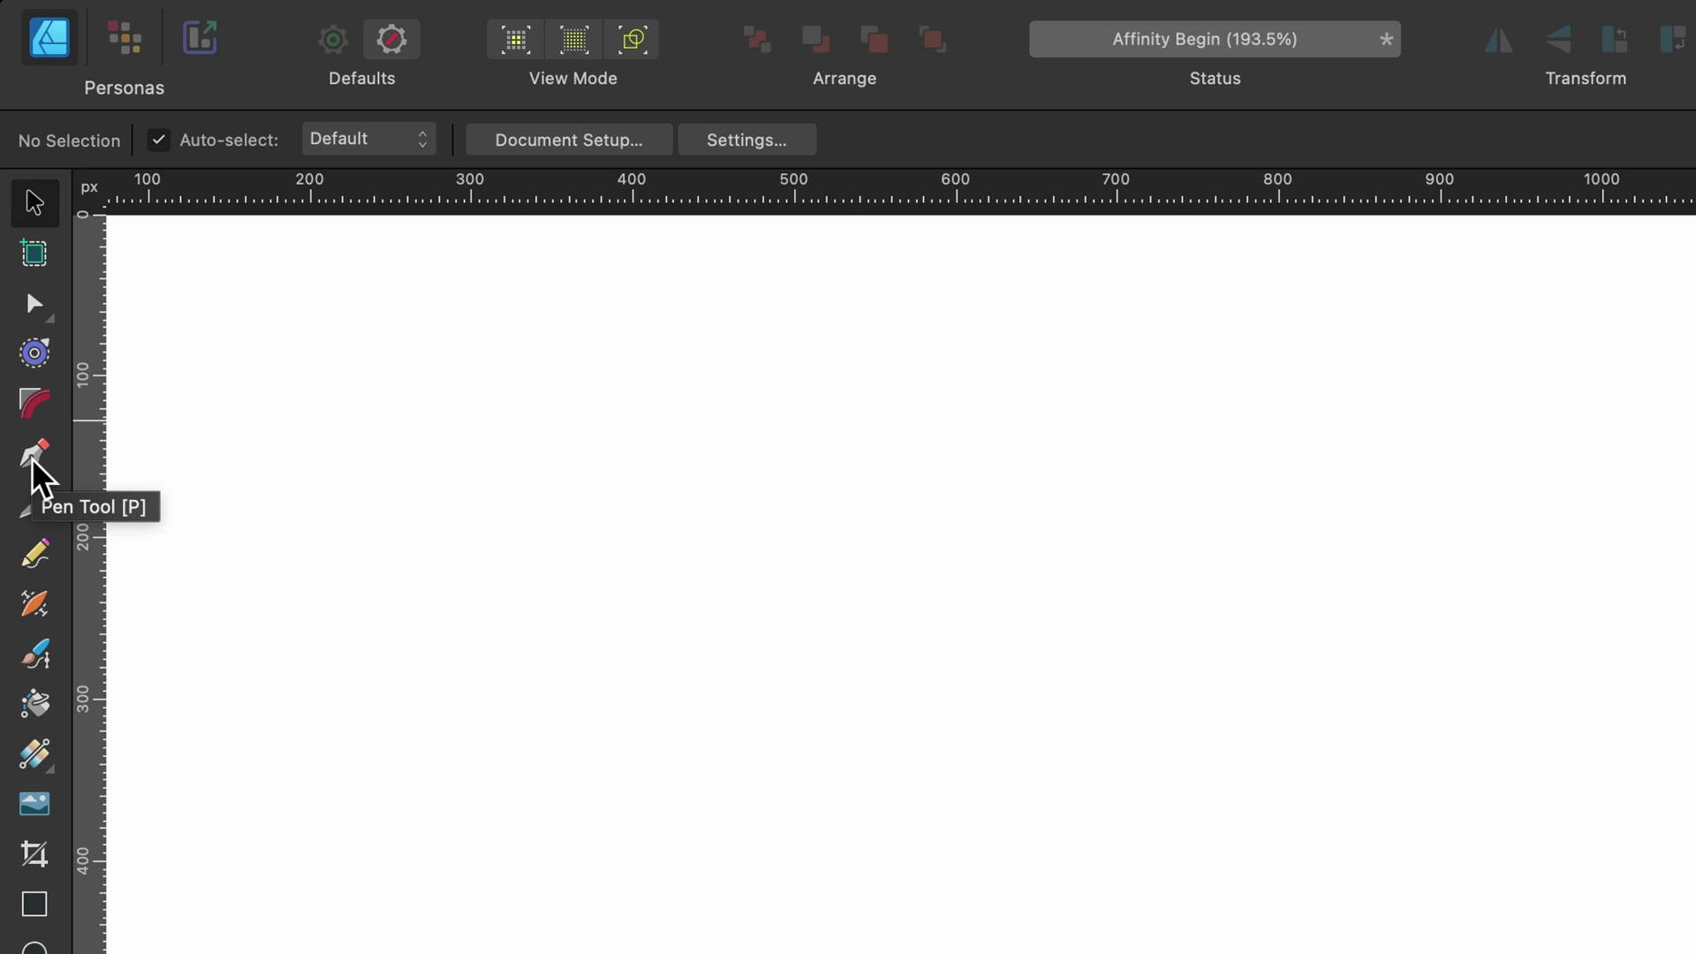
# Activate the Pen tool and check its fill, stroke colour and stroke width settings.
pyautogui.click(32, 460)
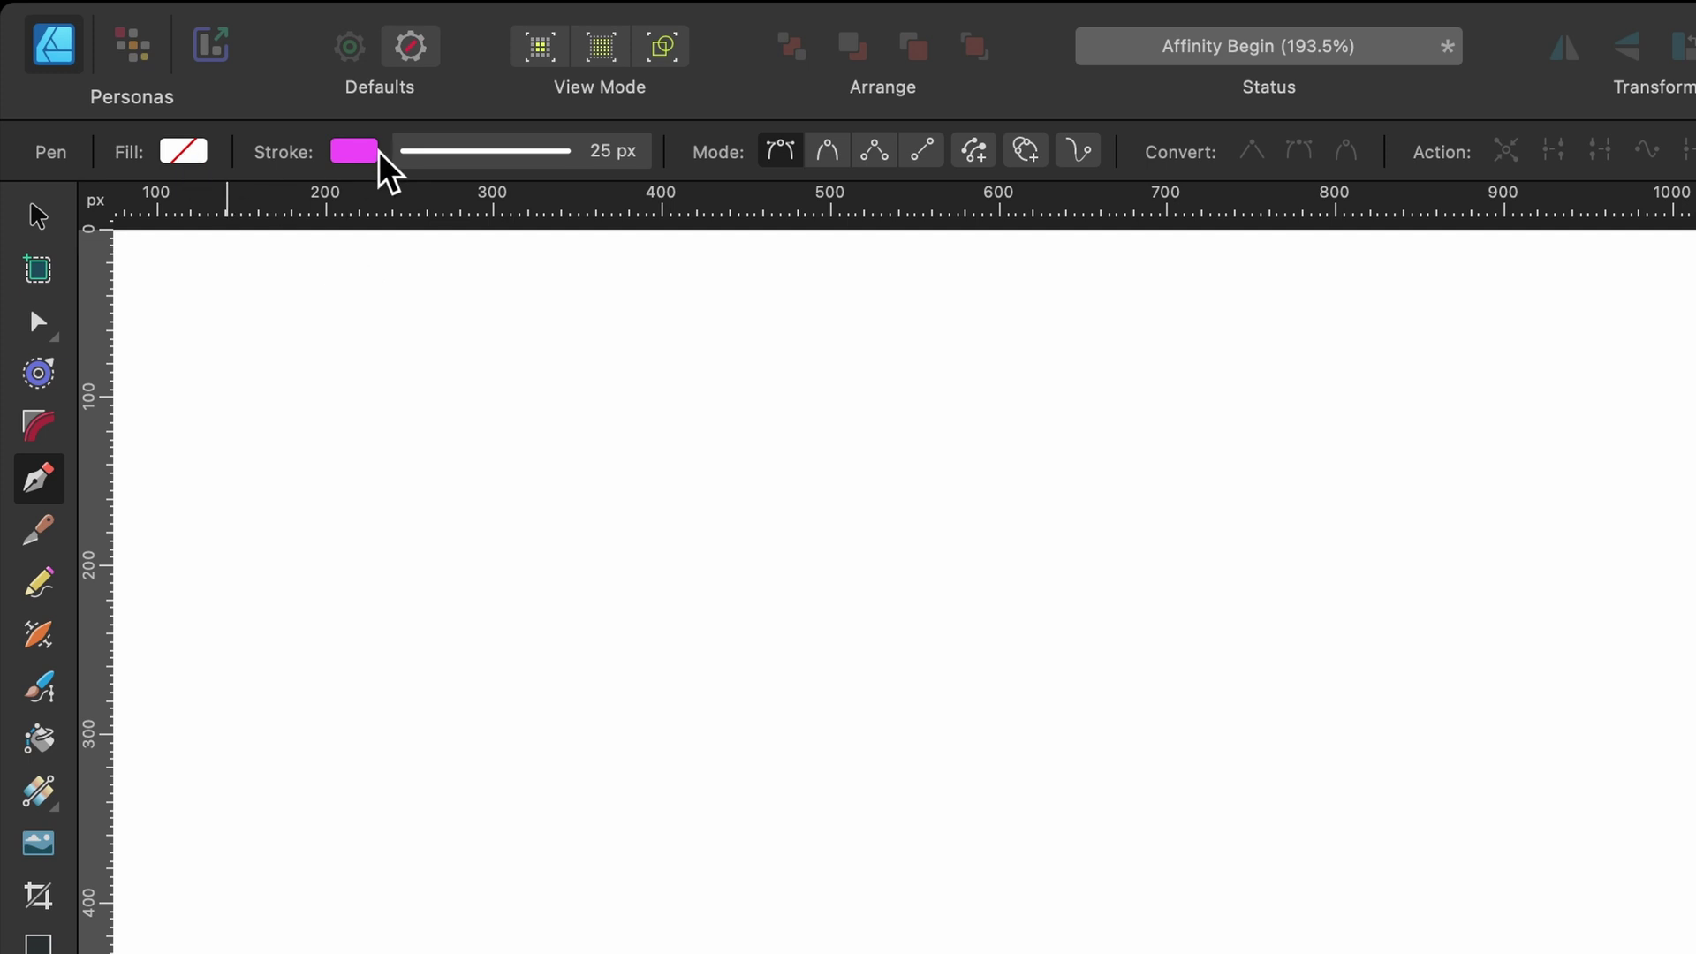
pyautogui.click(184, 152)
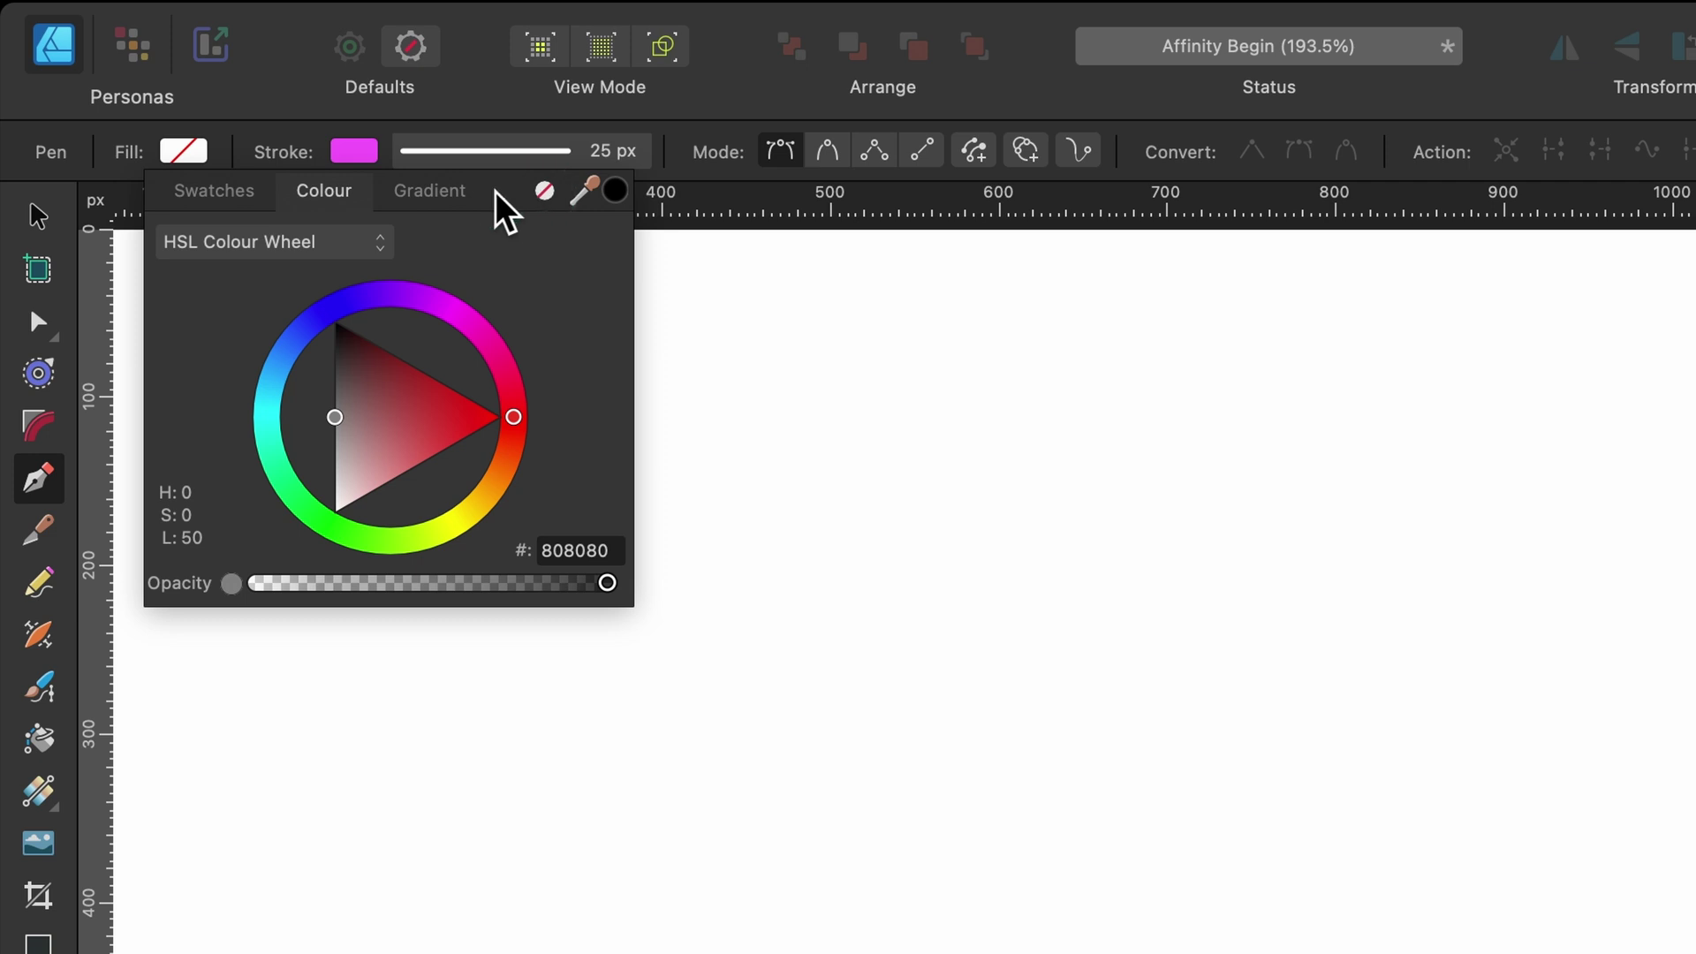
pyautogui.click(352, 155)
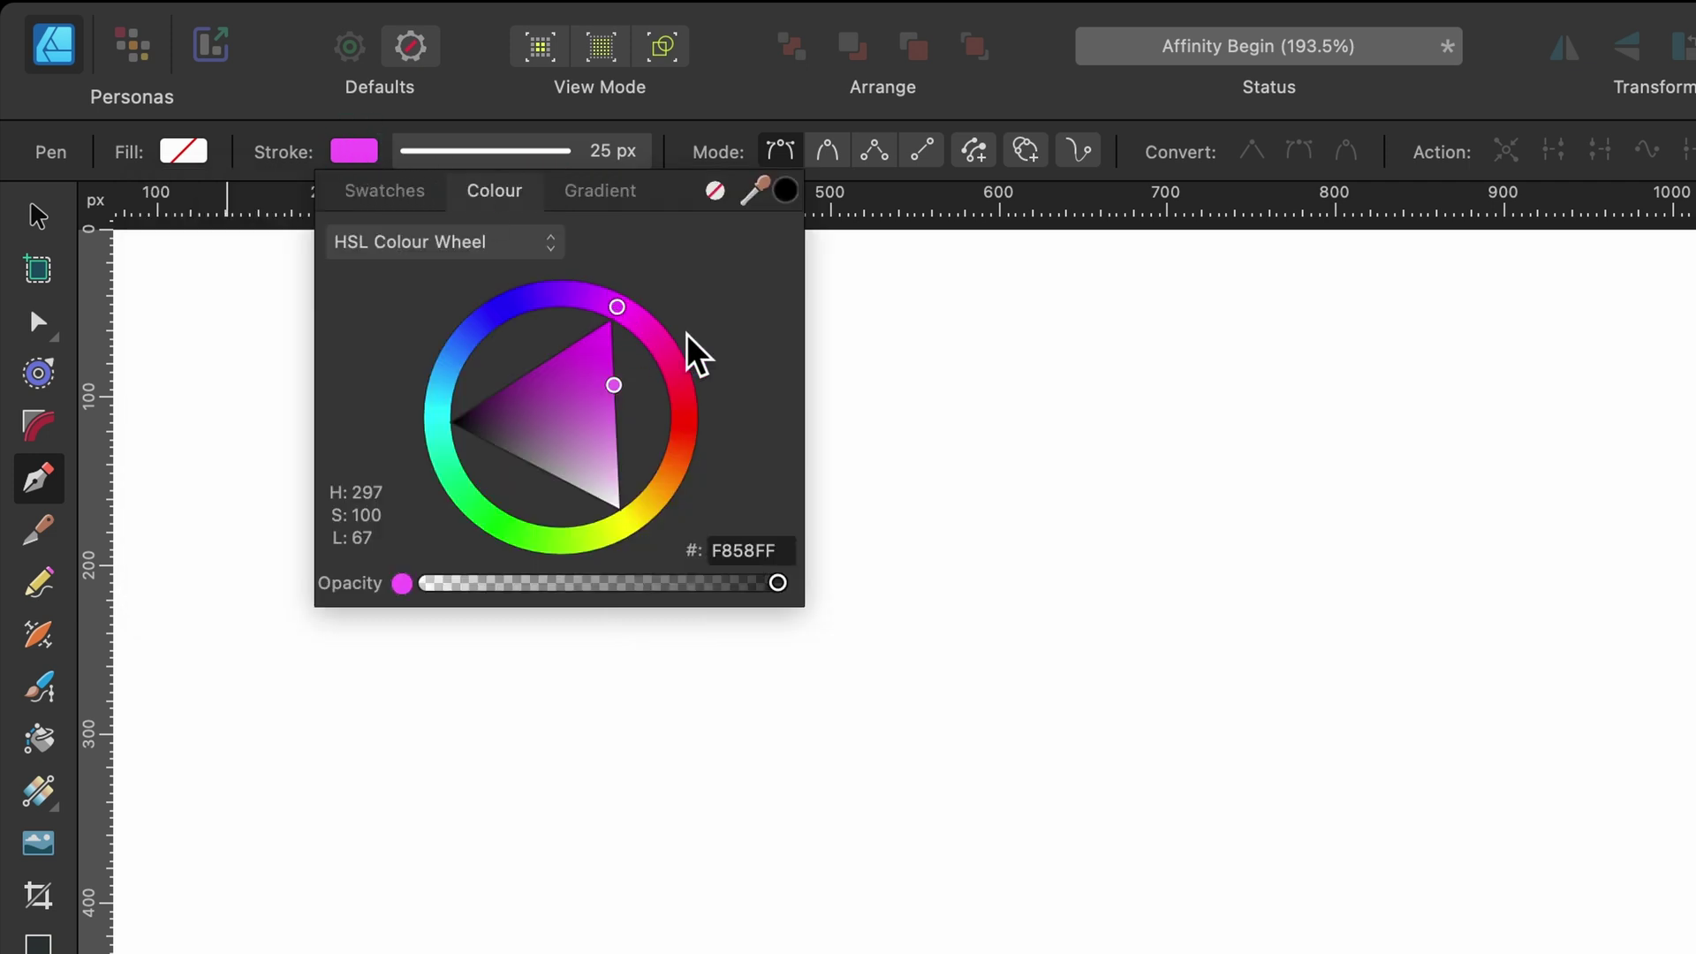
pyautogui.click(508, 150)
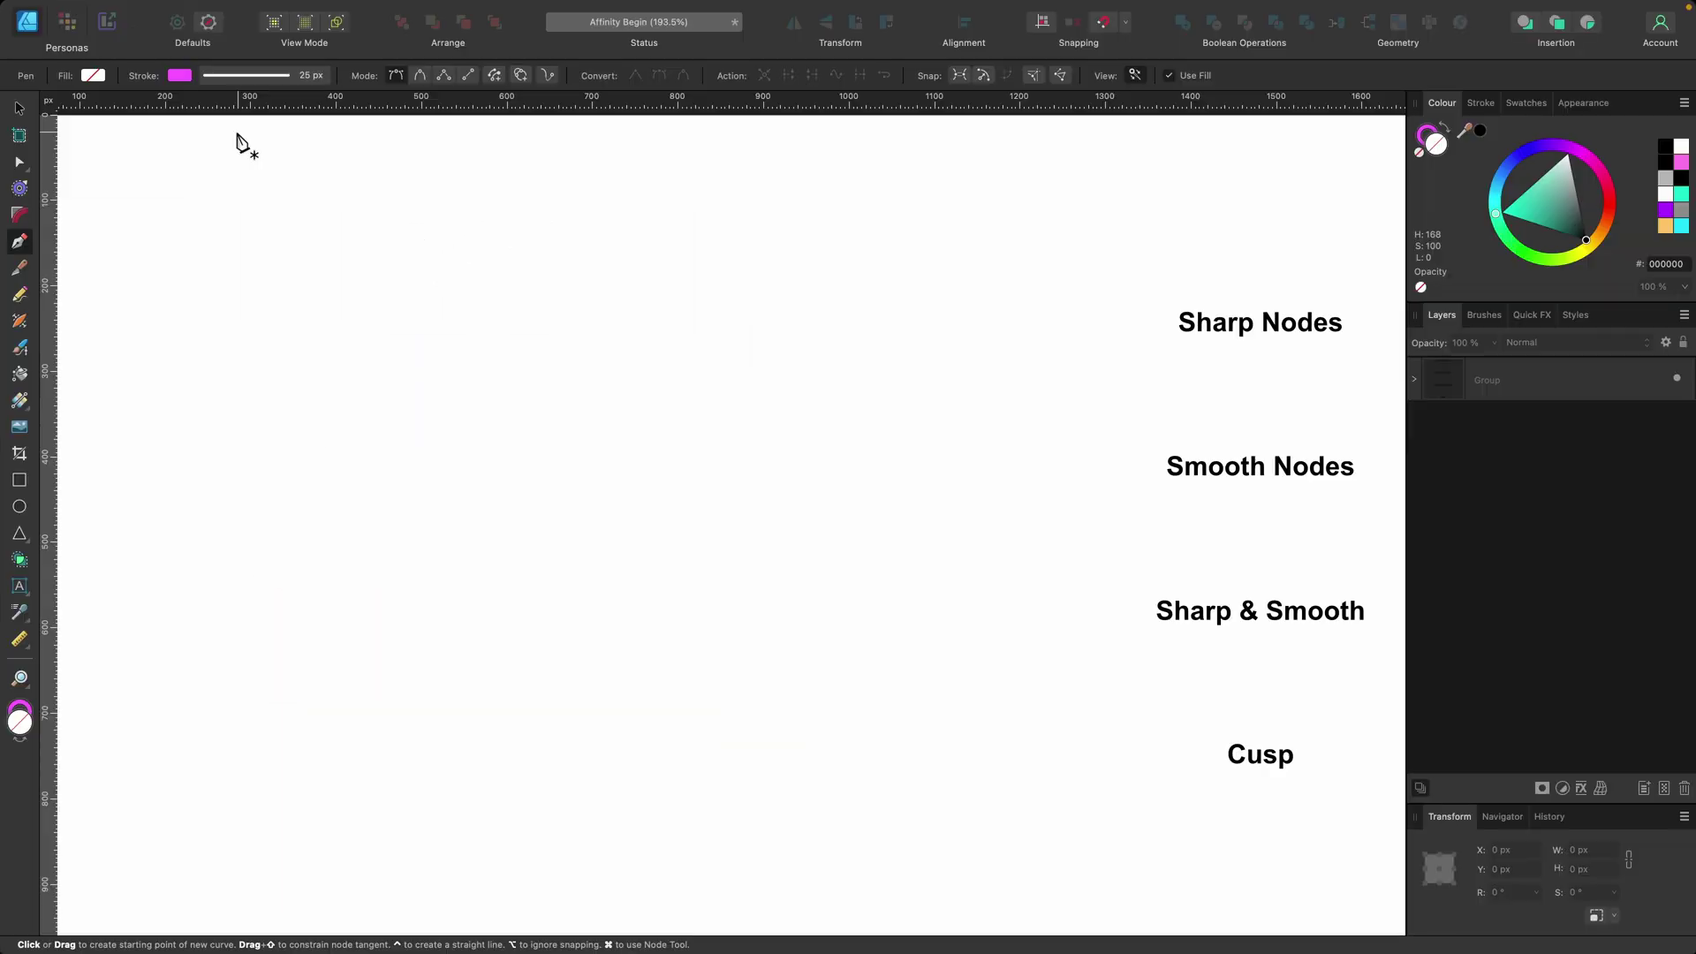
# Draw an open zigzag of eight sharp nodes and straight segments across the page, level with the Sharp Nodes label.
pyautogui.click(171, 260)
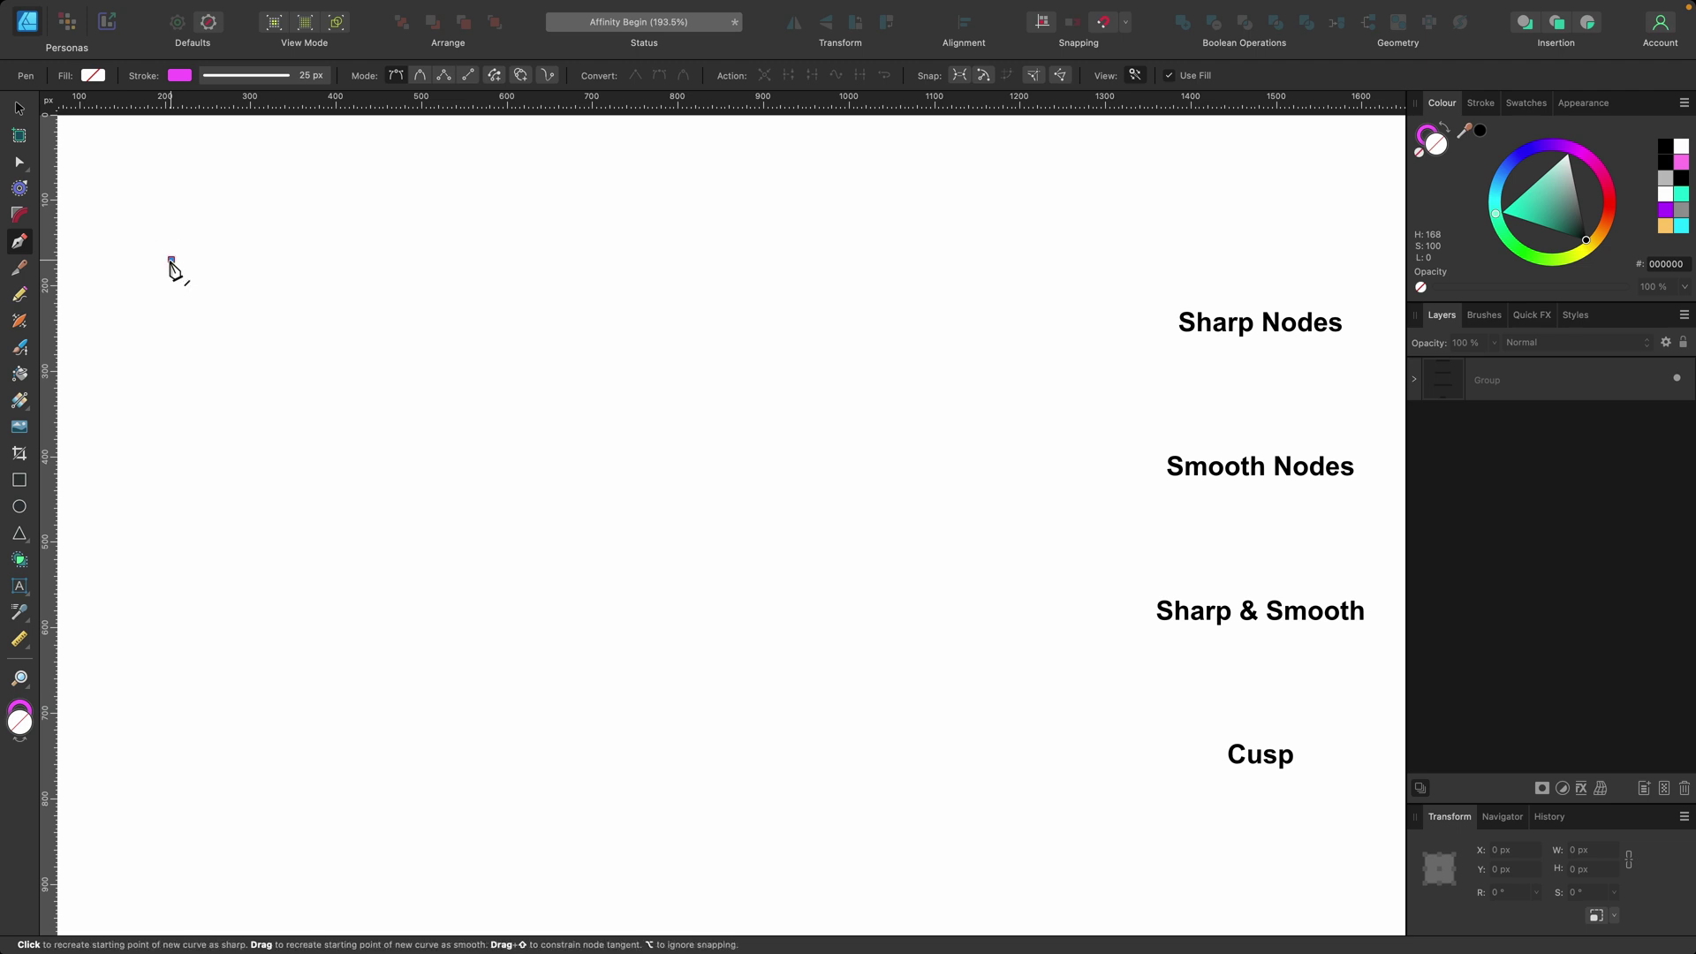
pyautogui.click(369, 201)
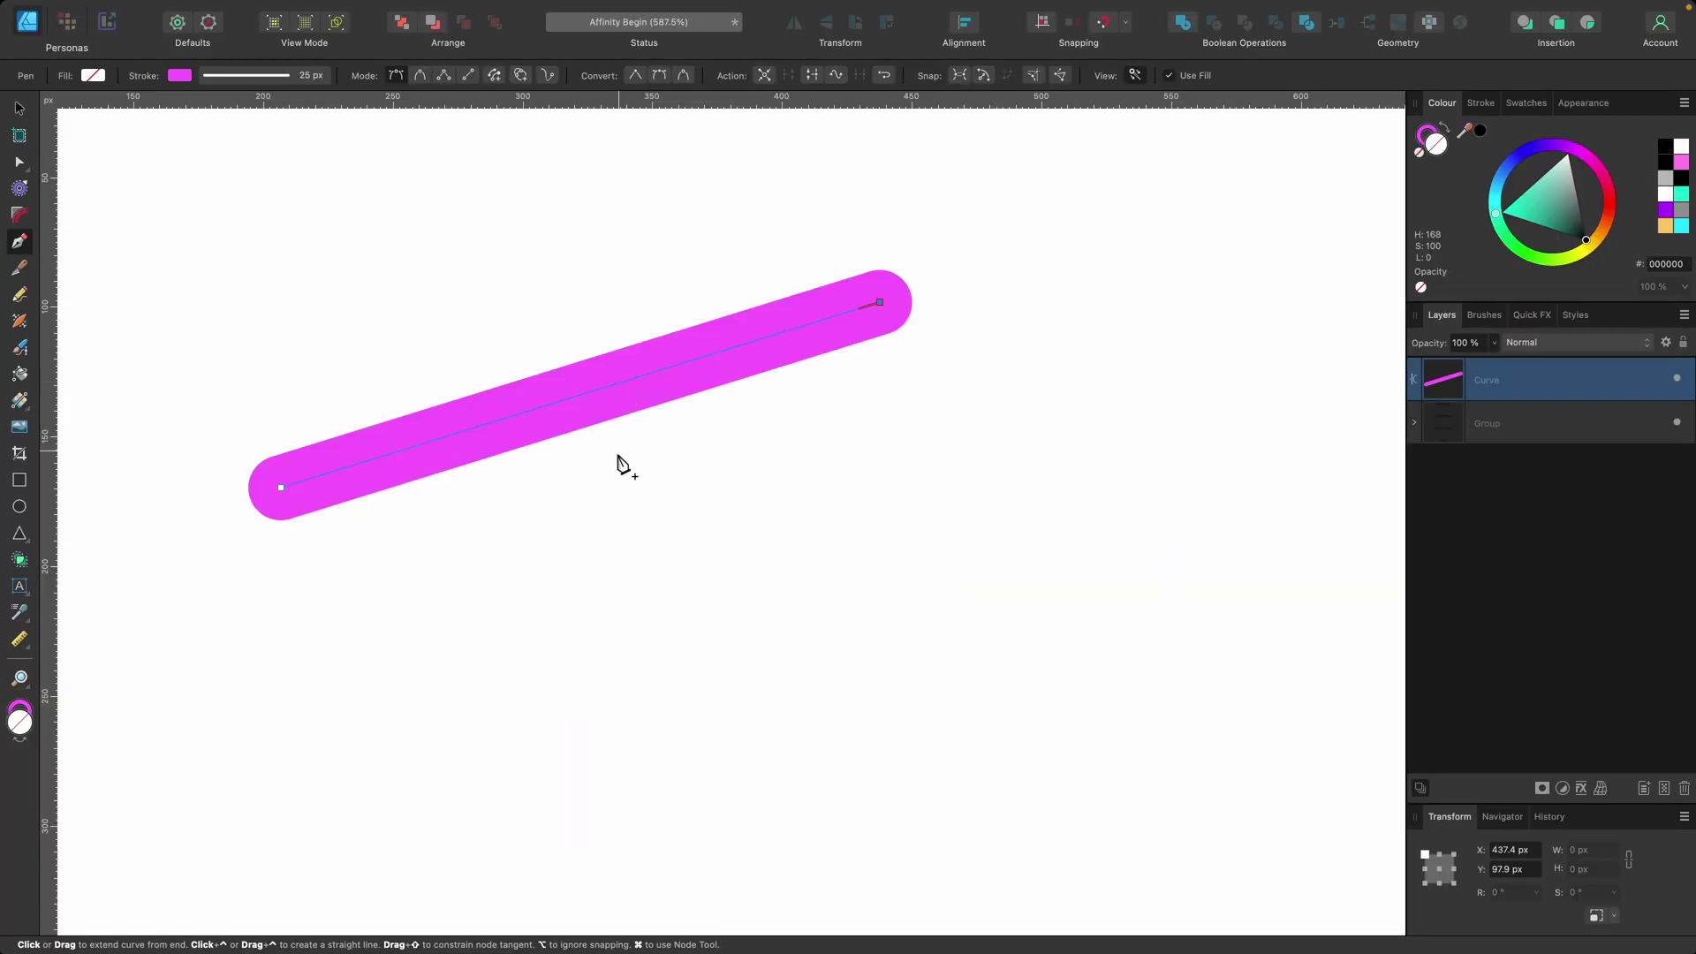
pyautogui.scroll(-5, 622, 464)
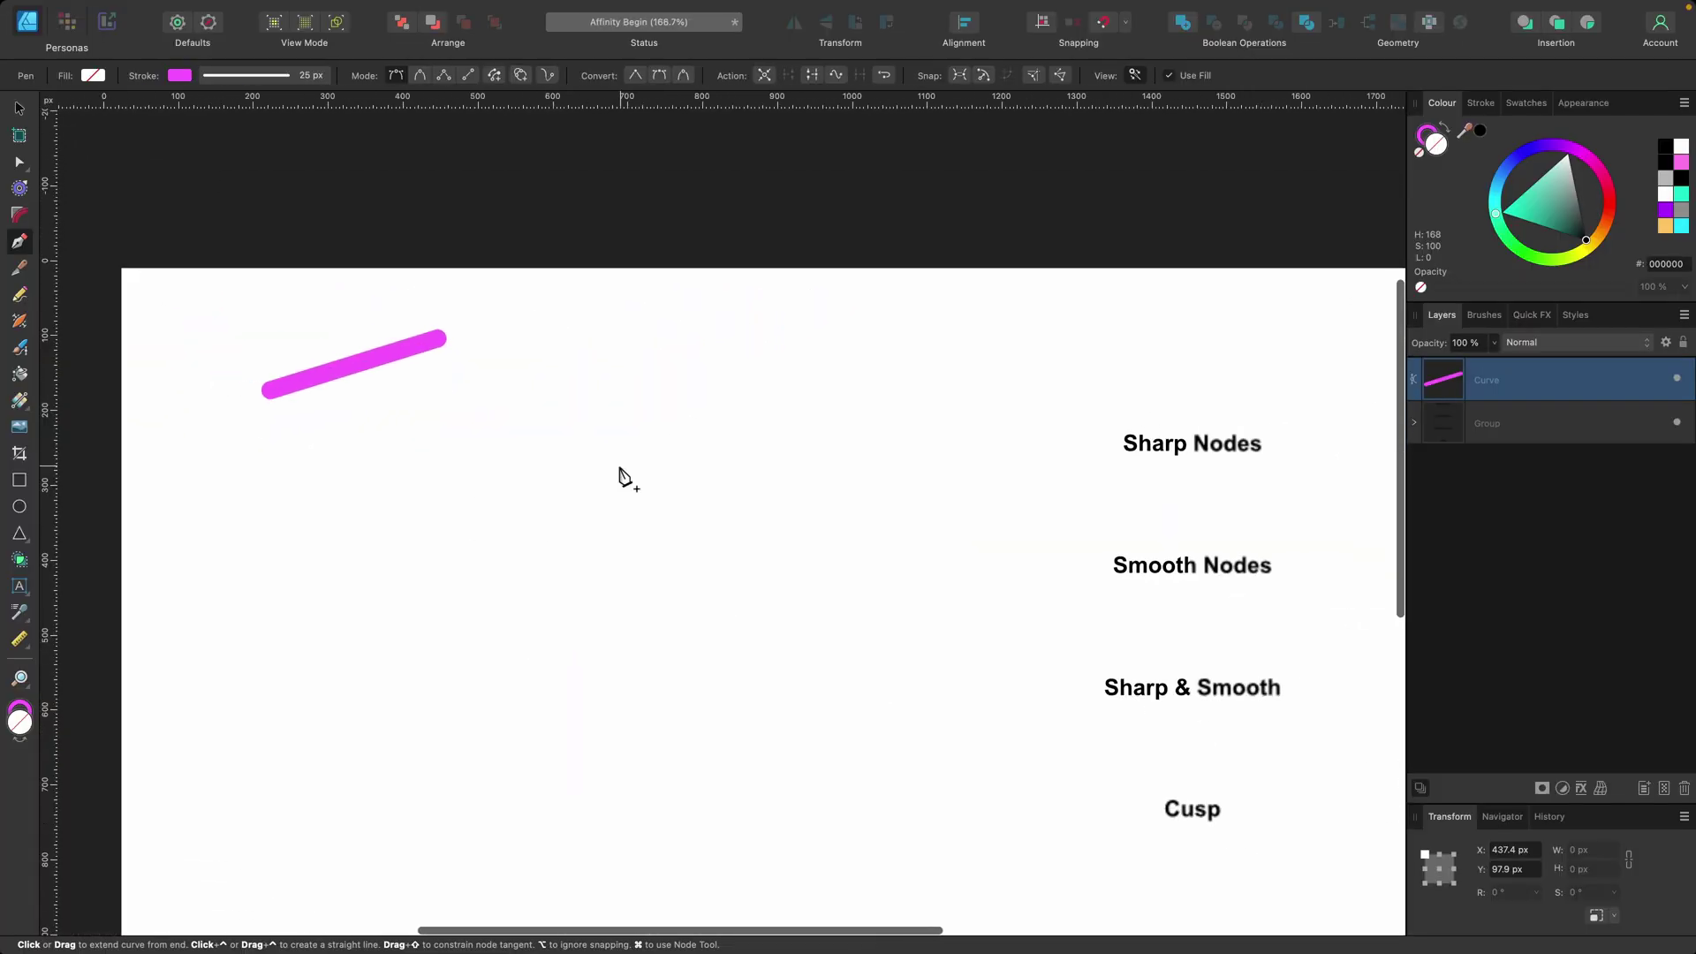
pyautogui.scroll(2, 620, 470)
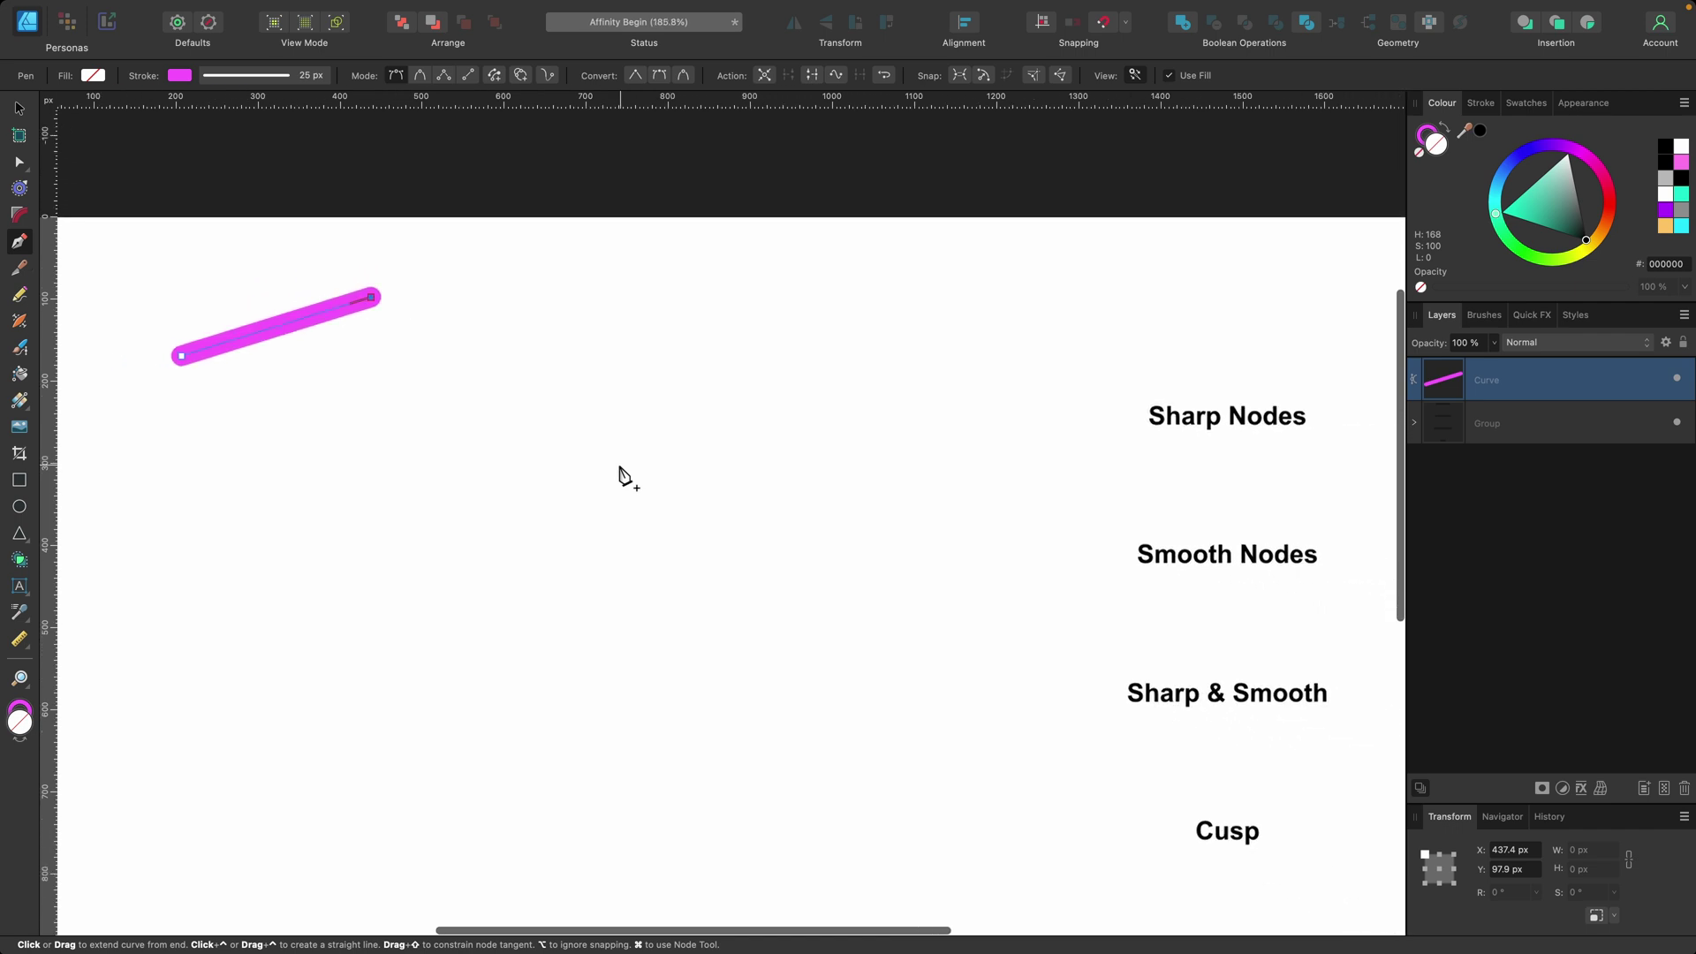
pyautogui.scroll(2, 620, 470)
pyautogui.click(479, 311)
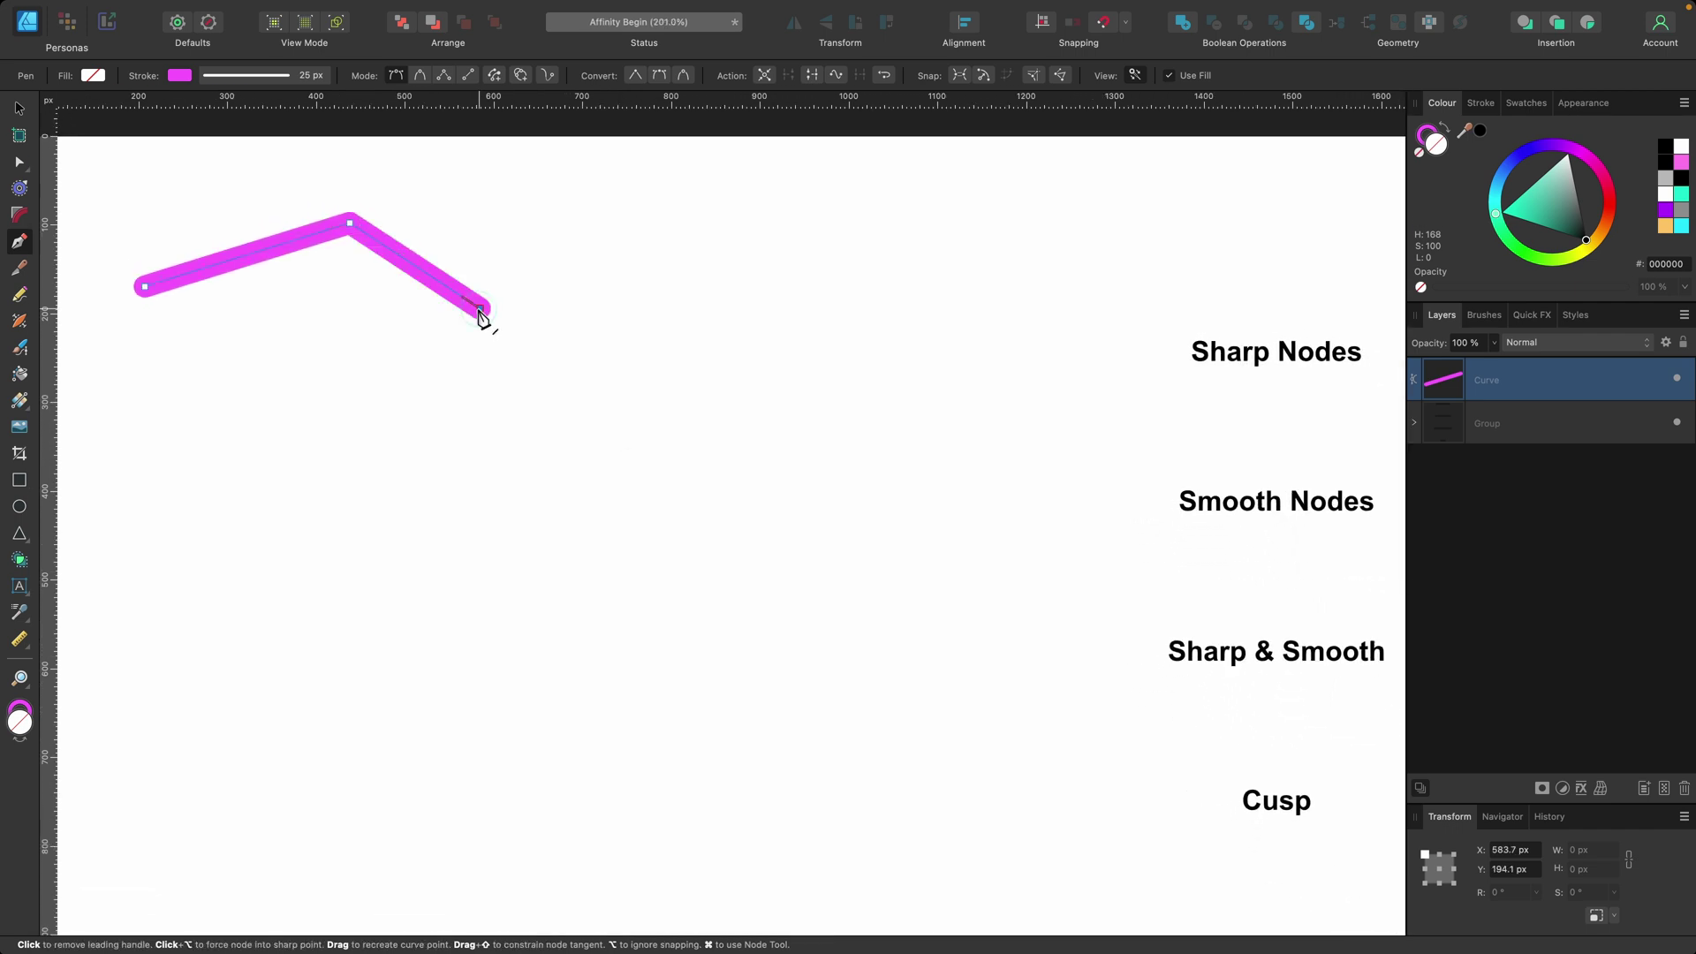
pyautogui.click(628, 230)
pyautogui.click(713, 330)
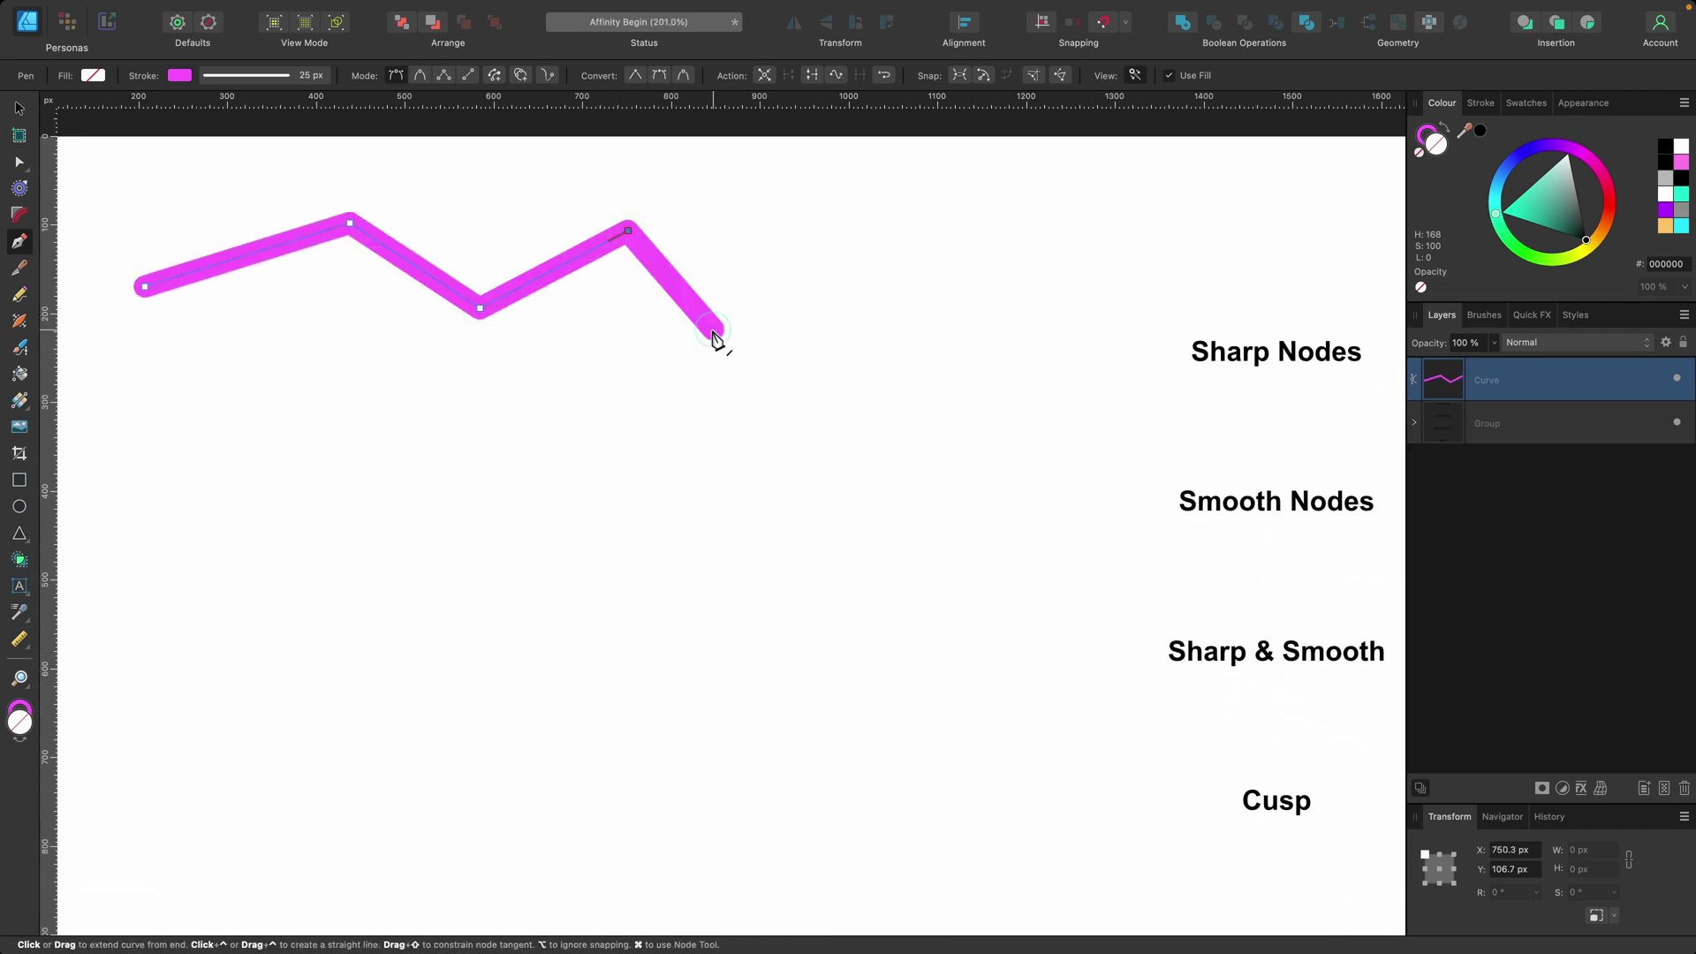
pyautogui.click(859, 209)
pyautogui.click(1002, 329)
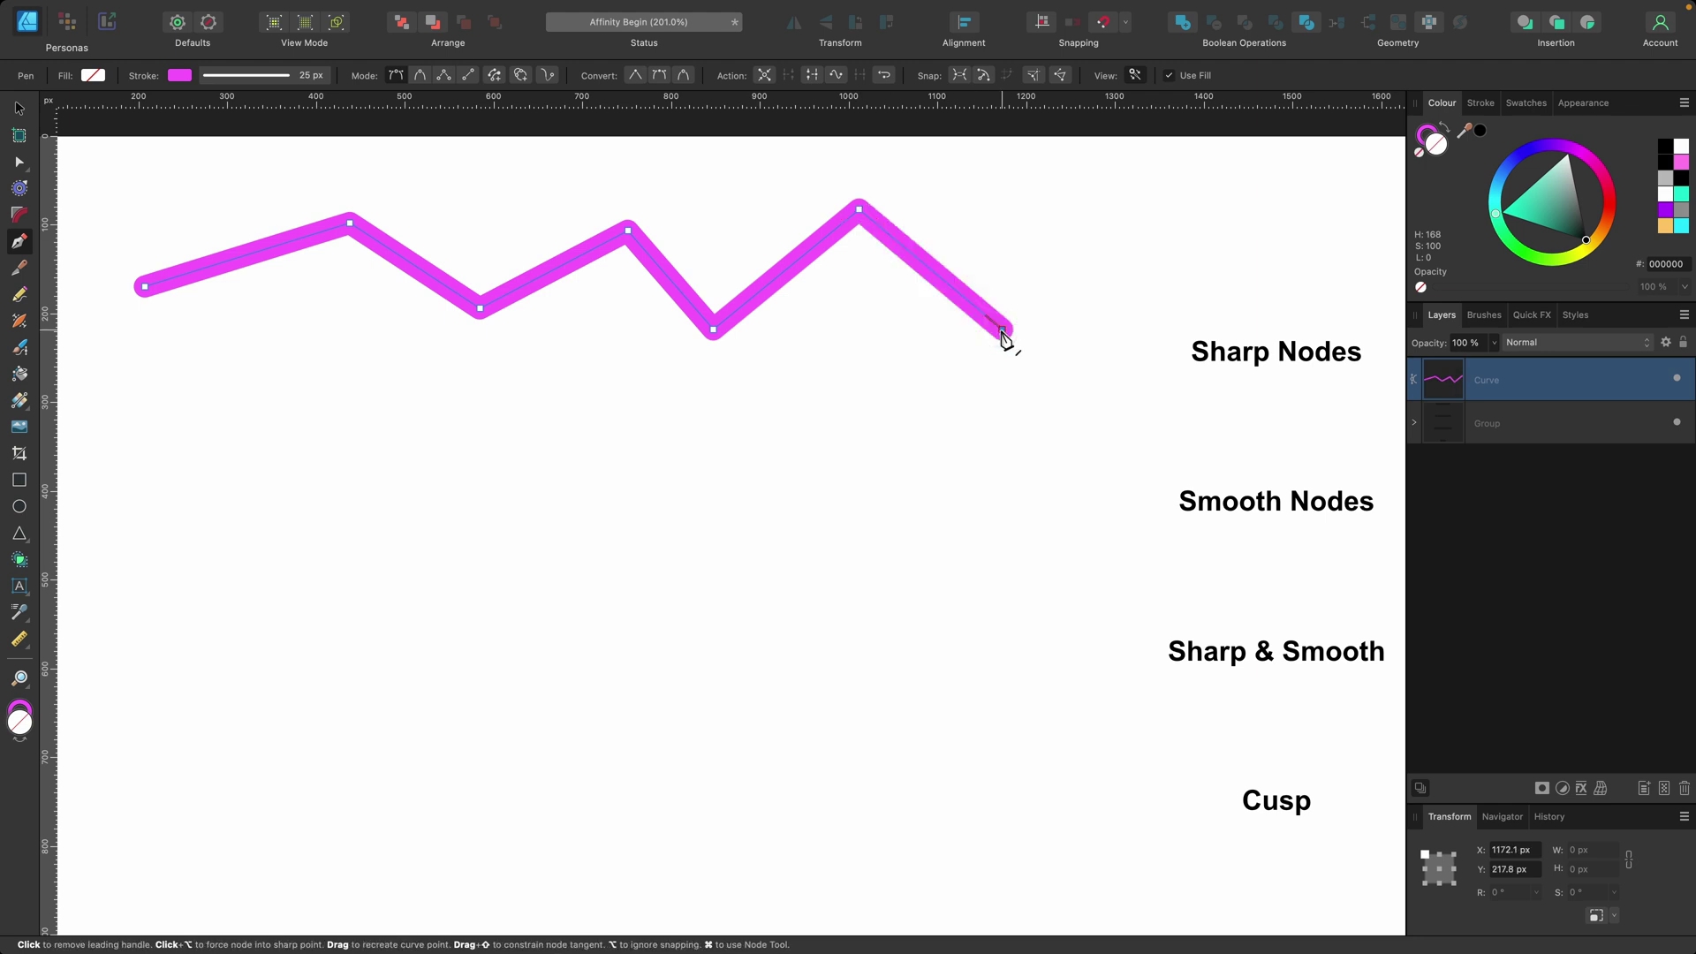
pyautogui.click(1101, 212)
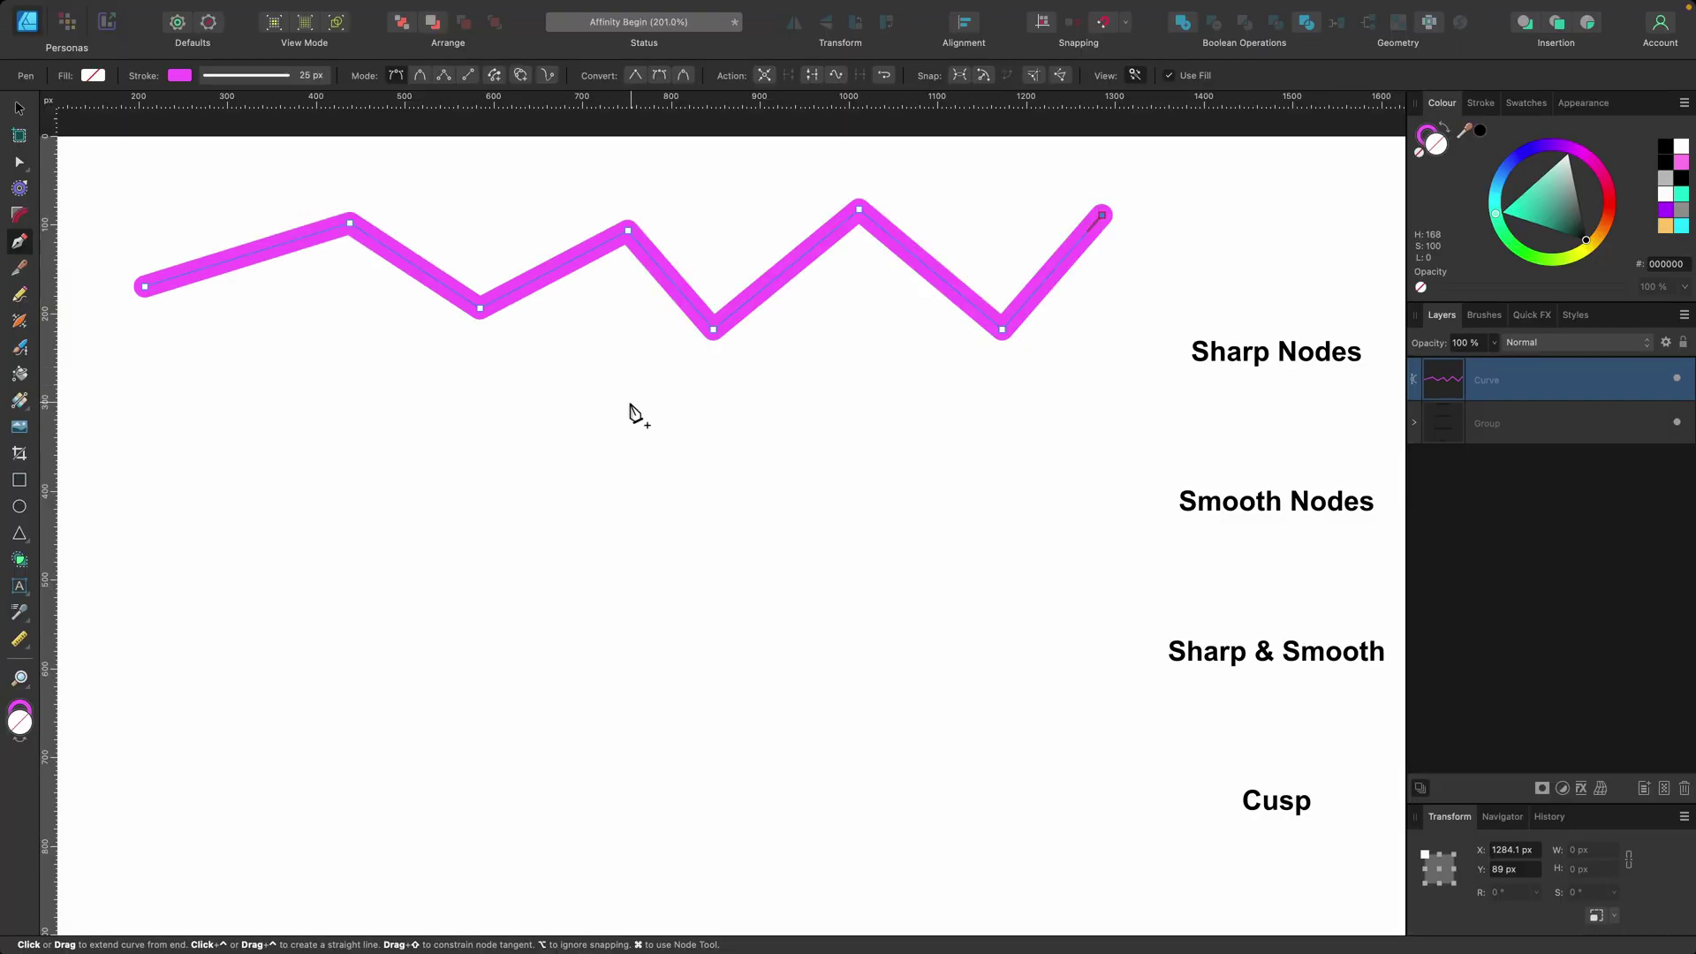
# Try placing a node below the finished zigzag, undo the connecting segment, and end the zigzag curve.
pyautogui.click(182, 513)
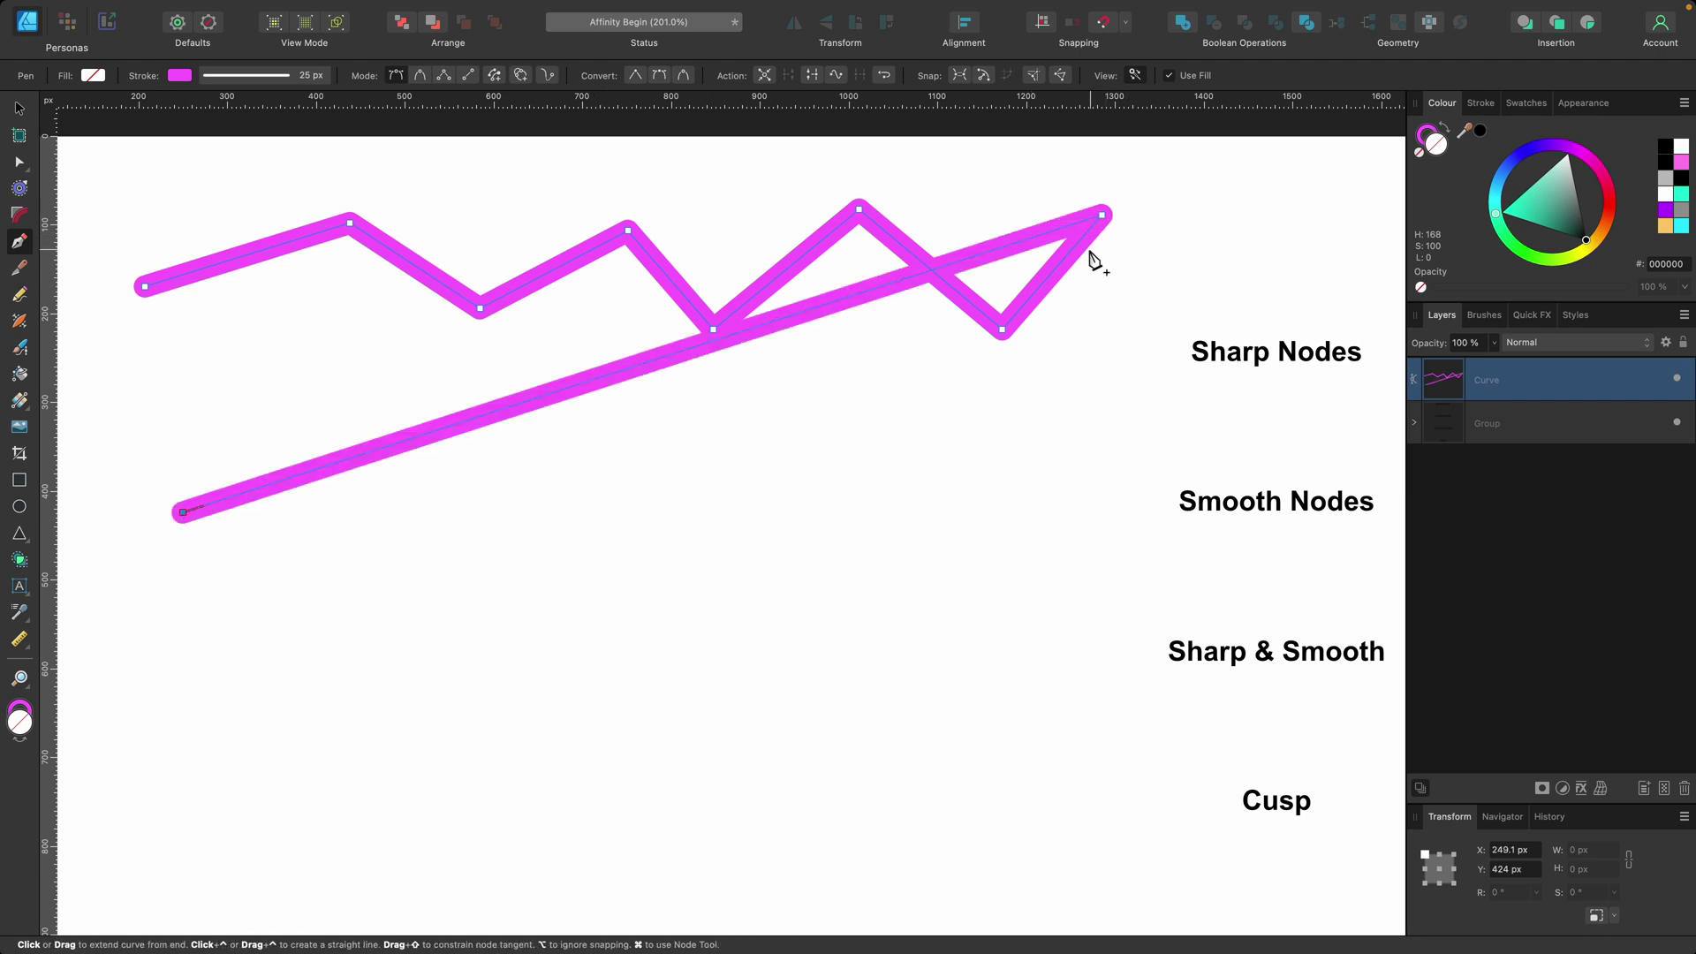
pyautogui.press('super+z')
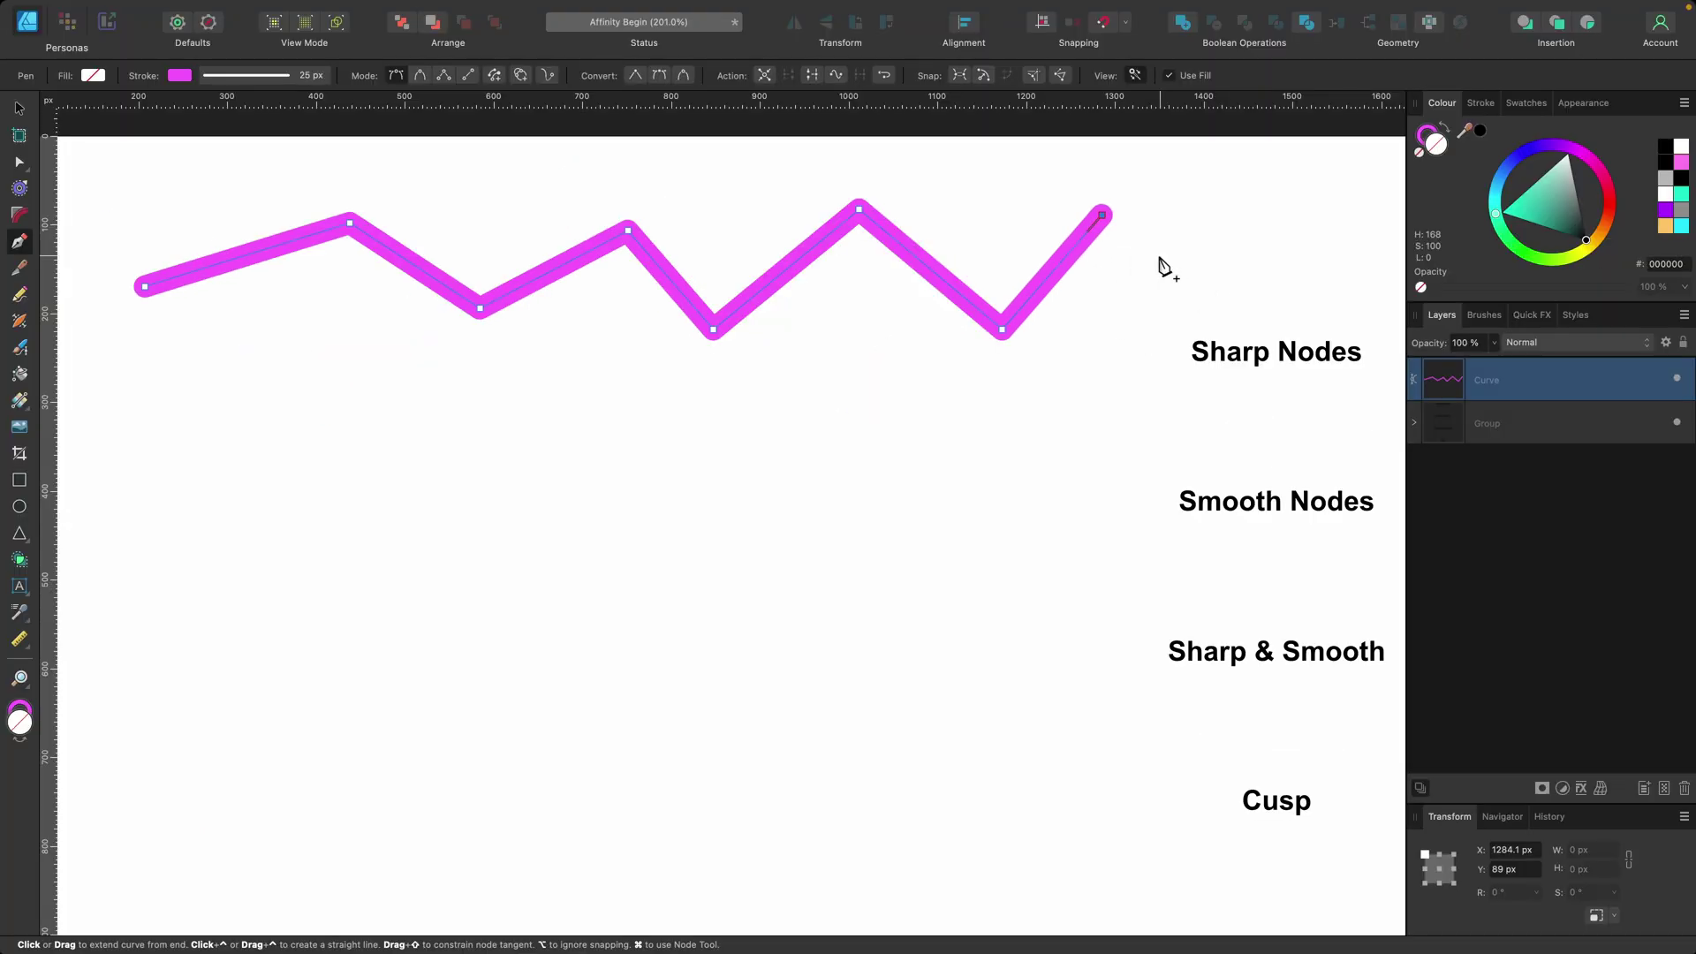
pyautogui.press('Escape')
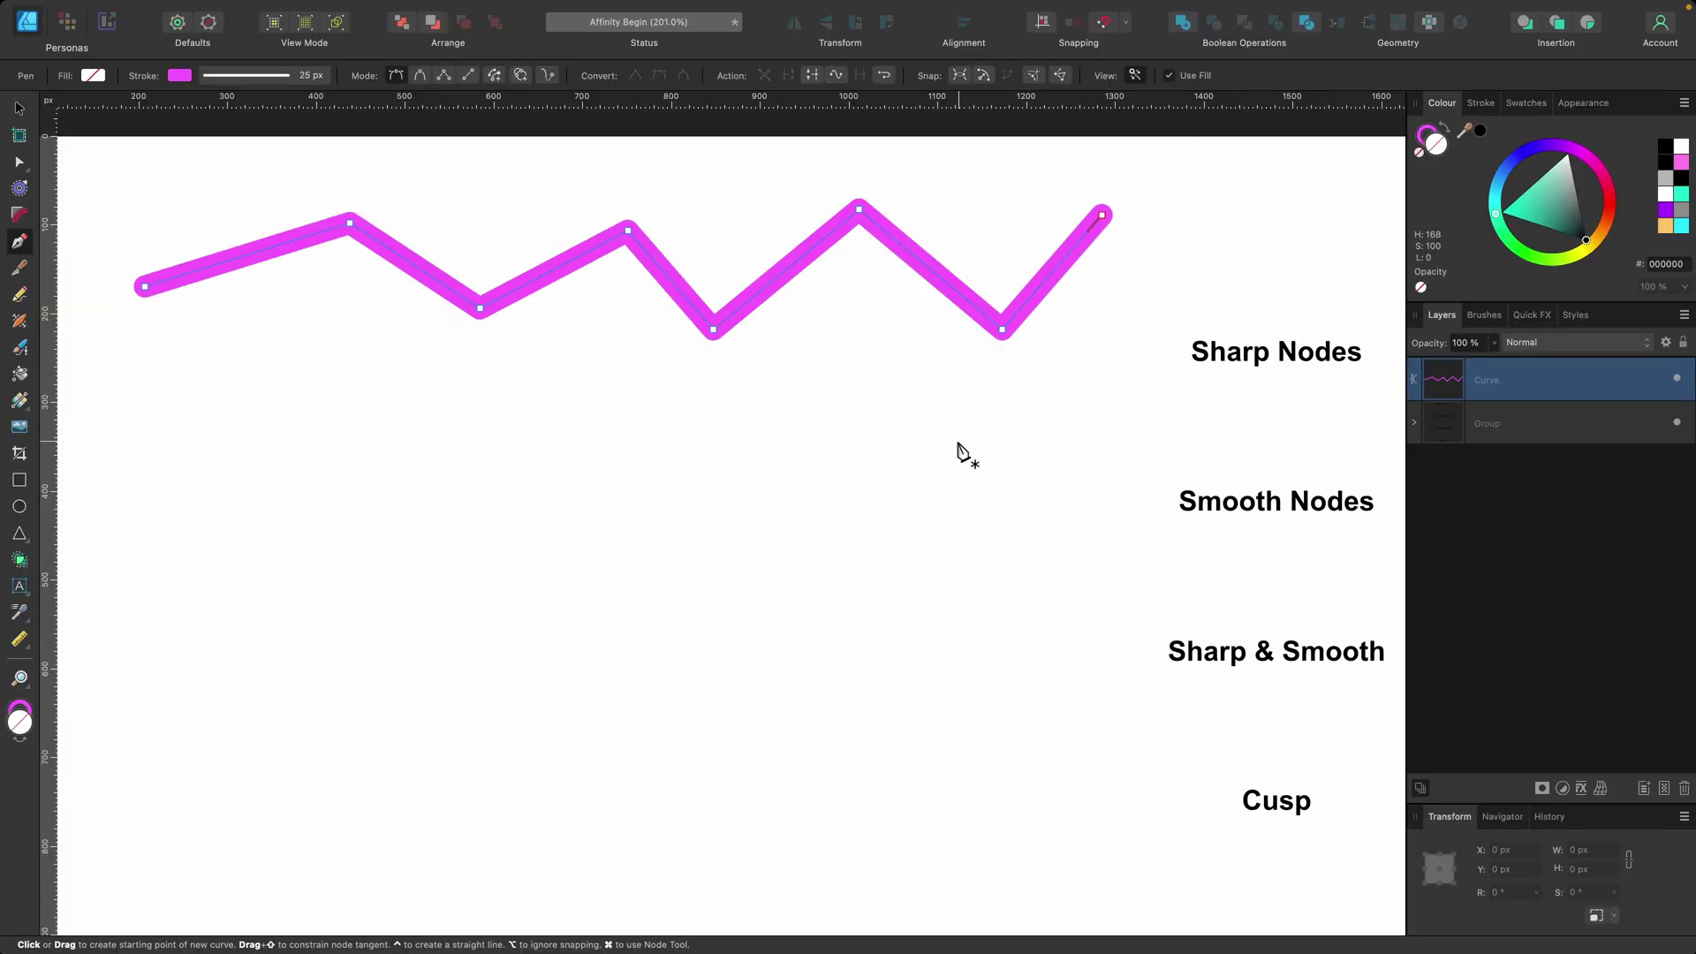
# Start a separate curve below the zigzag with two smooth nodes, angling the first node's handle upward to form an arch.
pyautogui.click(173, 491)
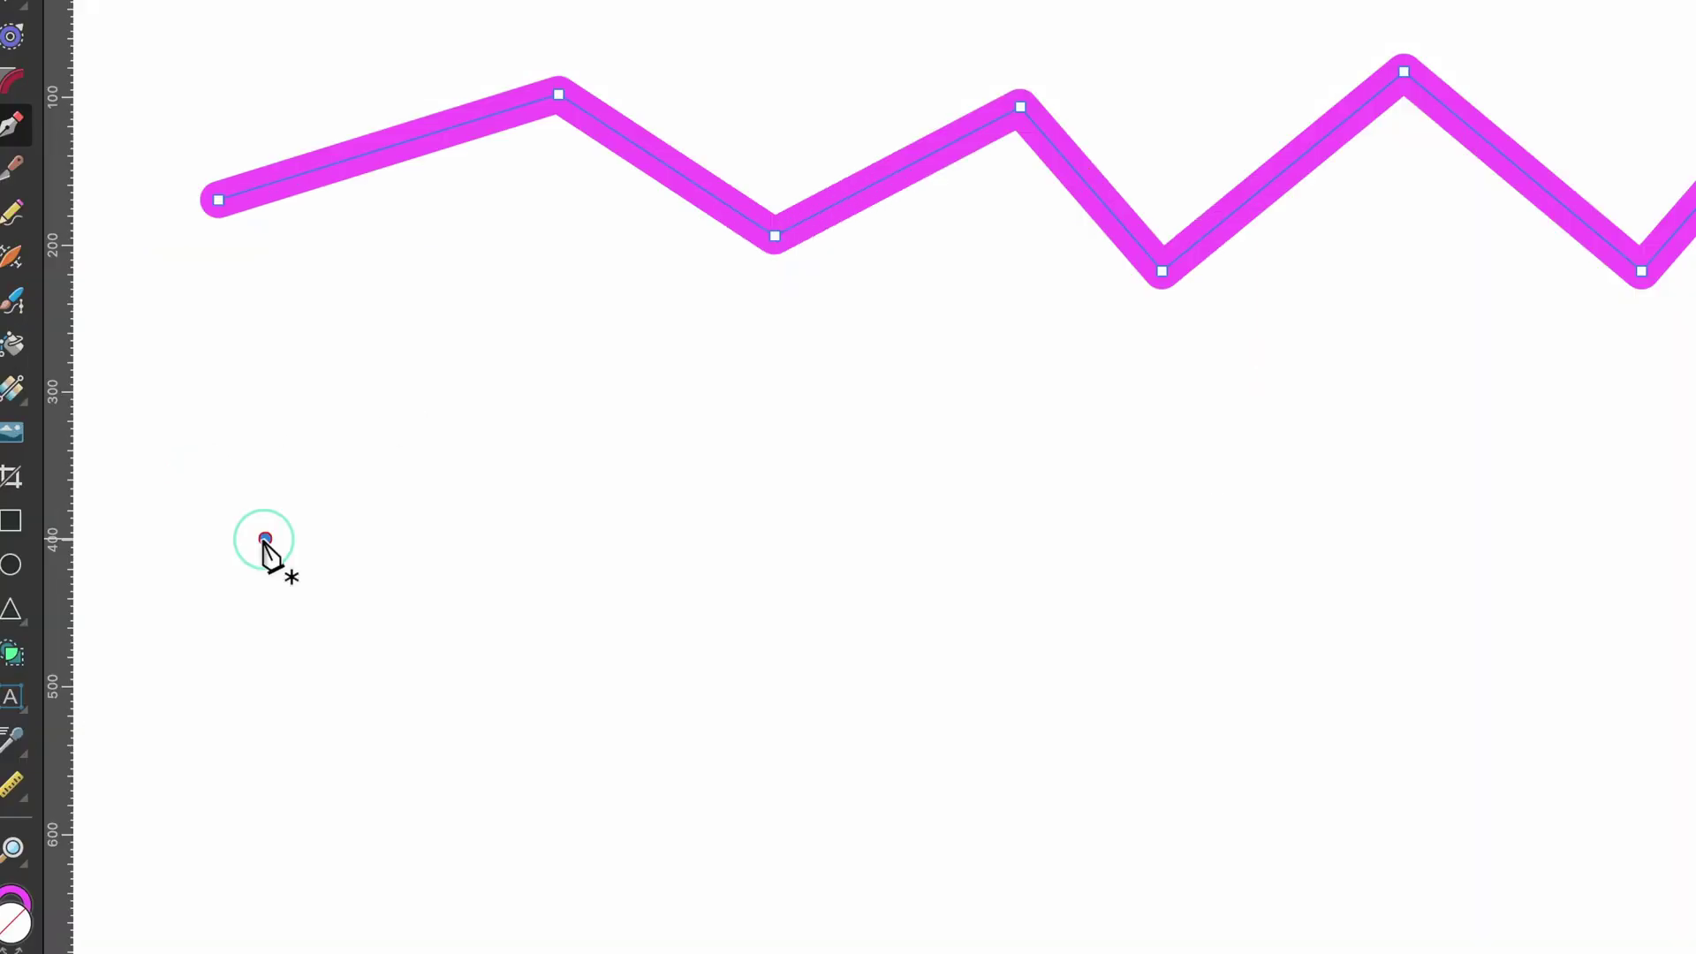
pyautogui.moveTo(265, 539); pyautogui.dragTo(365, 517)
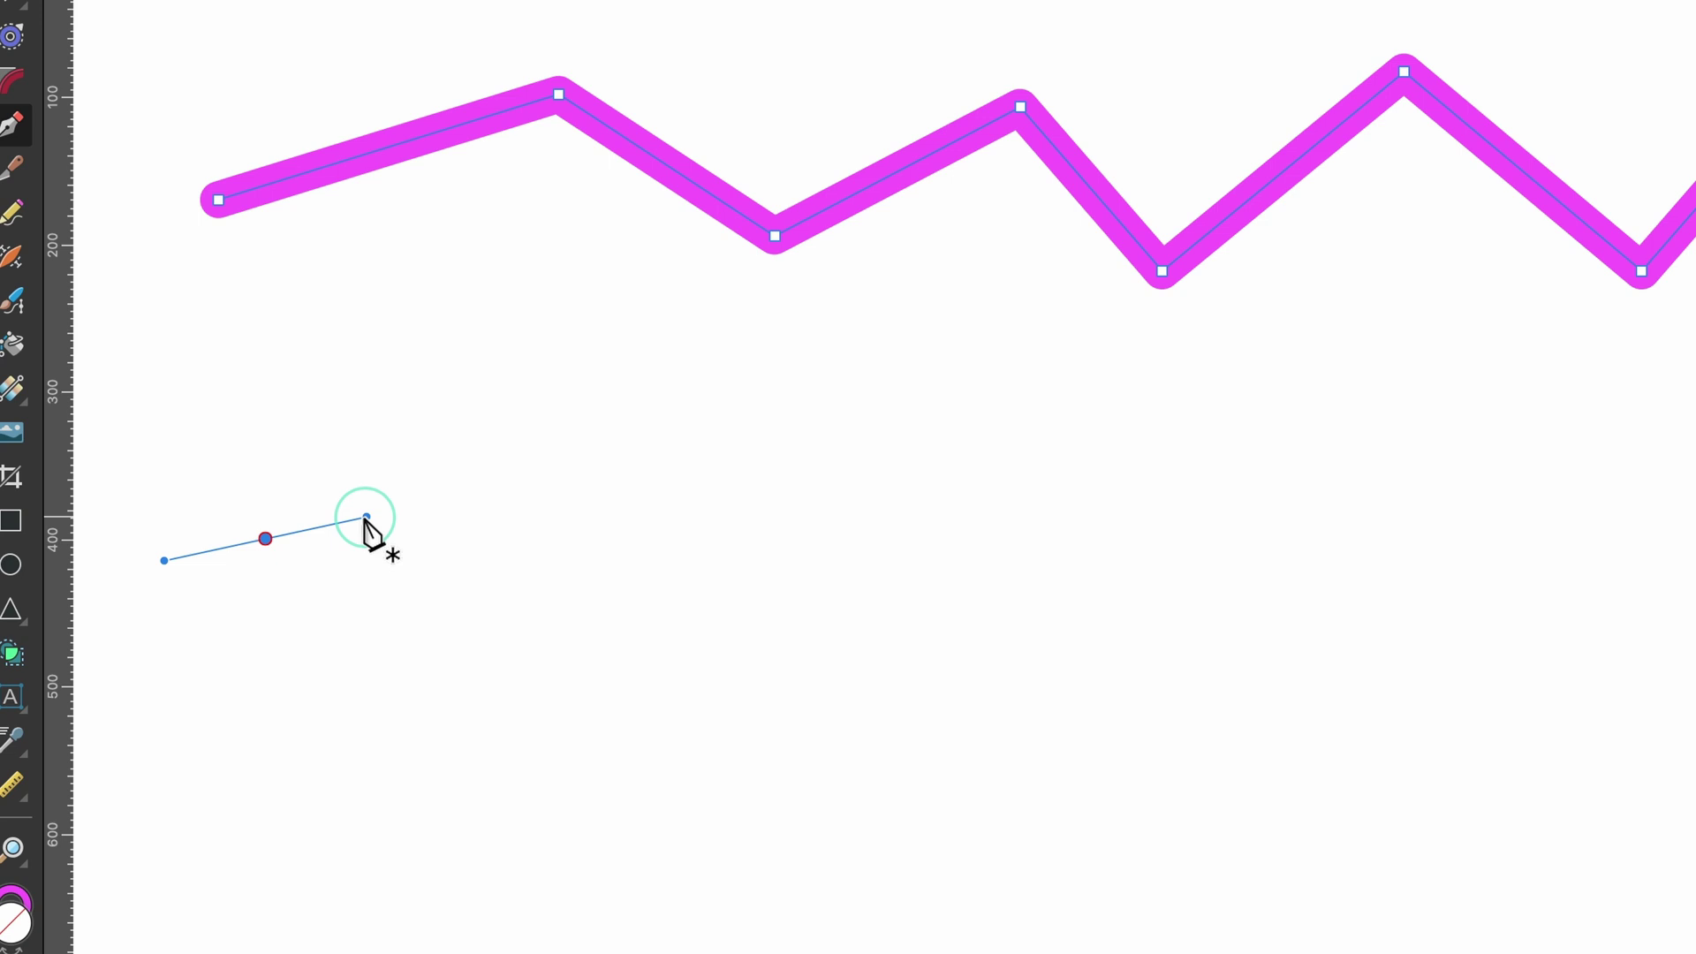
pyautogui.moveTo(366, 517)
pyautogui.mouseDown()
pyautogui.moveTo(336, 523)
pyautogui.moveTo(383, 519)
pyautogui.moveTo(386, 534)
pyautogui.moveTo(372, 484)
pyautogui.mouseUp()
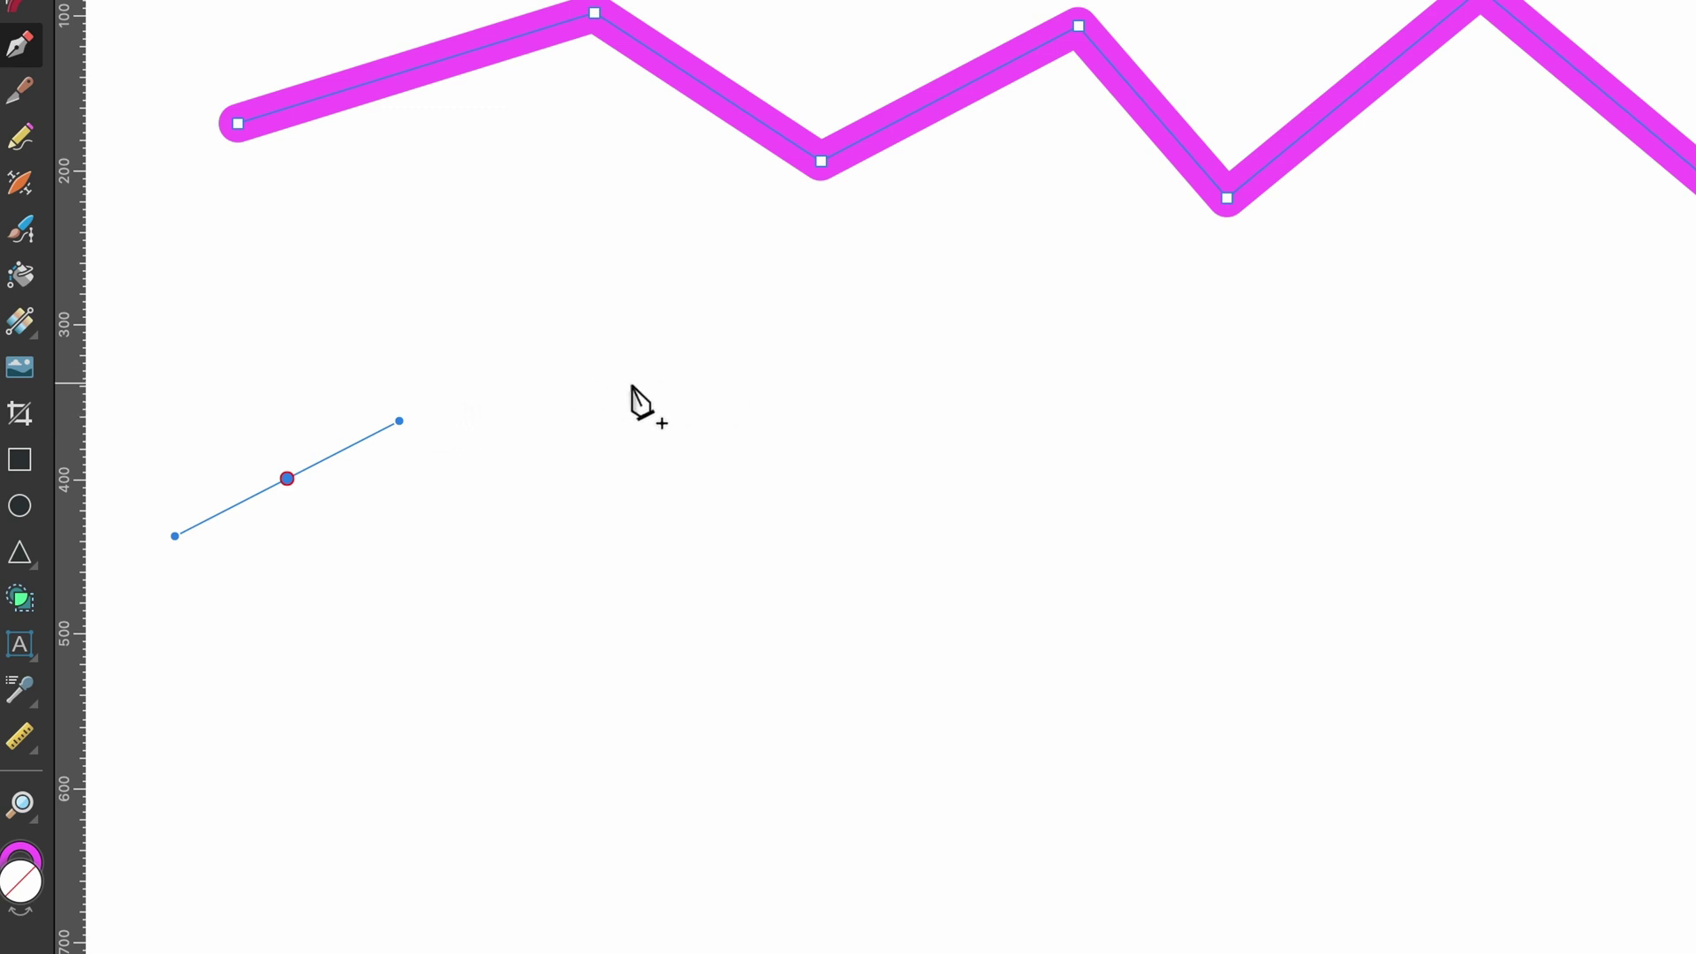
pyautogui.moveTo(634, 381)
pyautogui.mouseDown()
pyautogui.moveTo(787, 405)
pyautogui.moveTo(761, 406)
pyautogui.mouseUp()
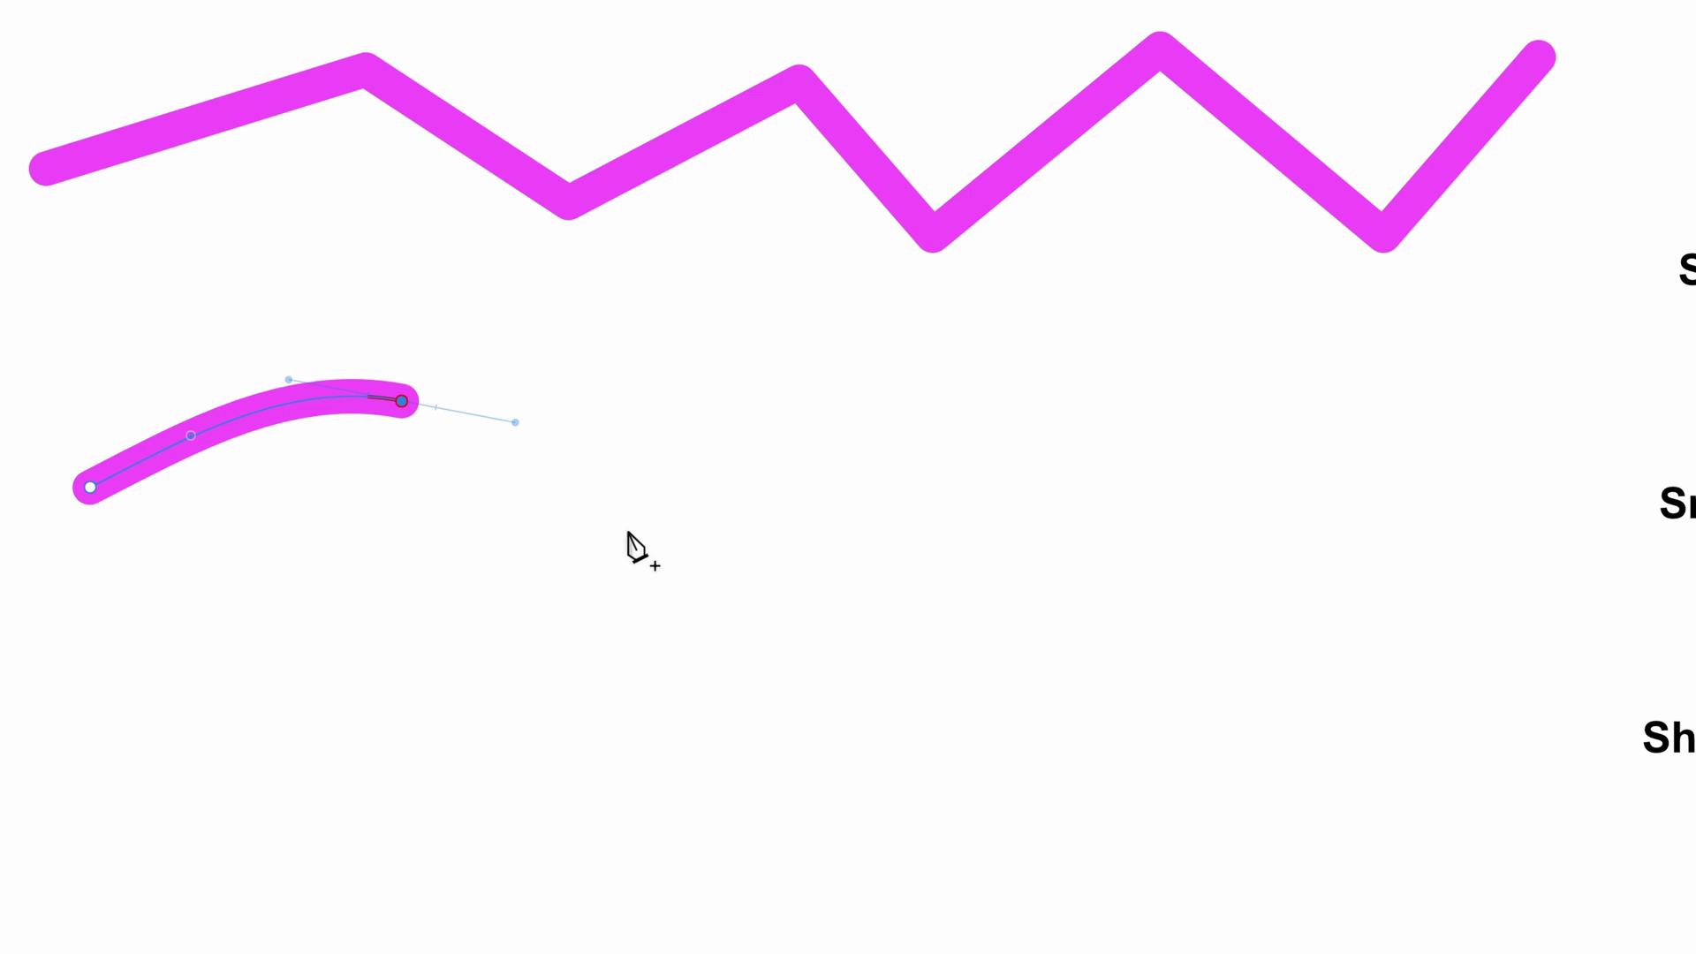
# Extend the wavy curve with five more smooth nodes alternating low and high toward the Smooth Nodes label, then end it.
pyautogui.moveTo(518, 519); pyautogui.dragTo(612, 516)
pyautogui.moveTo(774, 528)
pyautogui.mouseDown()
pyautogui.moveTo(1063, 527)
pyautogui.moveTo(931, 507)
pyautogui.moveTo(706, 530)
pyautogui.moveTo(767, 528)
pyautogui.mouseUp()
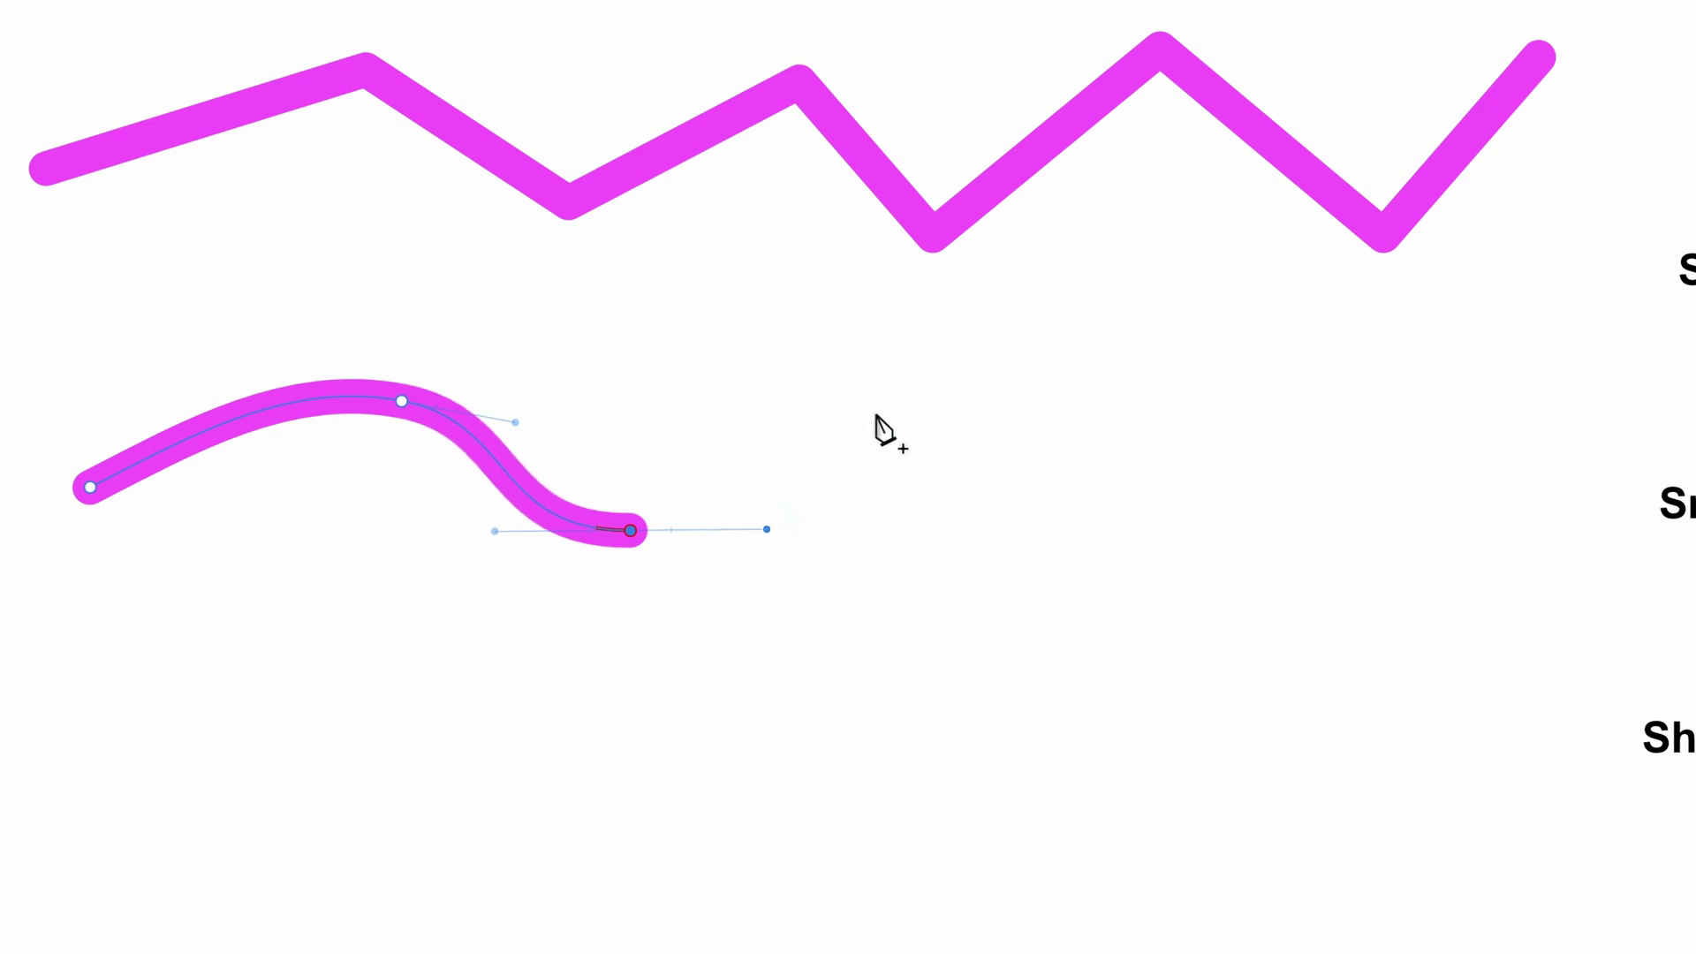
pyautogui.moveTo(879, 413); pyautogui.dragTo(1049, 402)
pyautogui.moveTo(1060, 533); pyautogui.dragTo(1206, 531)
pyautogui.moveTo(1350, 410); pyautogui.dragTo(1501, 410)
pyautogui.moveTo(1504, 520); pyautogui.dragTo(1615, 529)
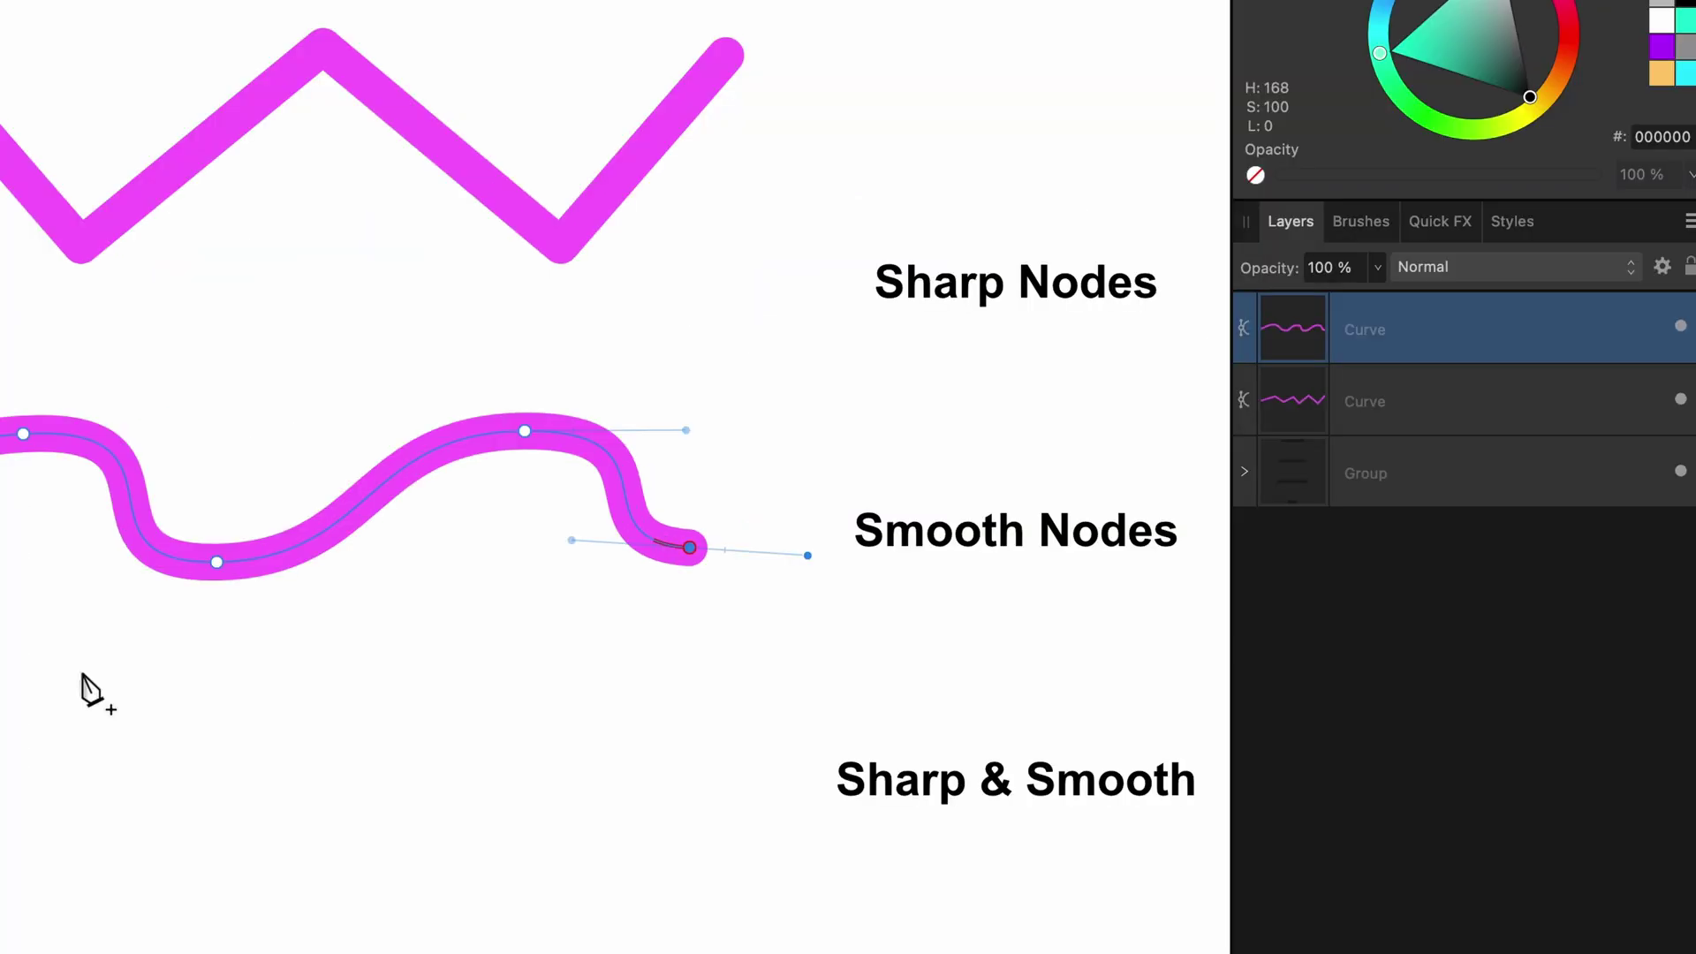
pyautogui.press('Escape')
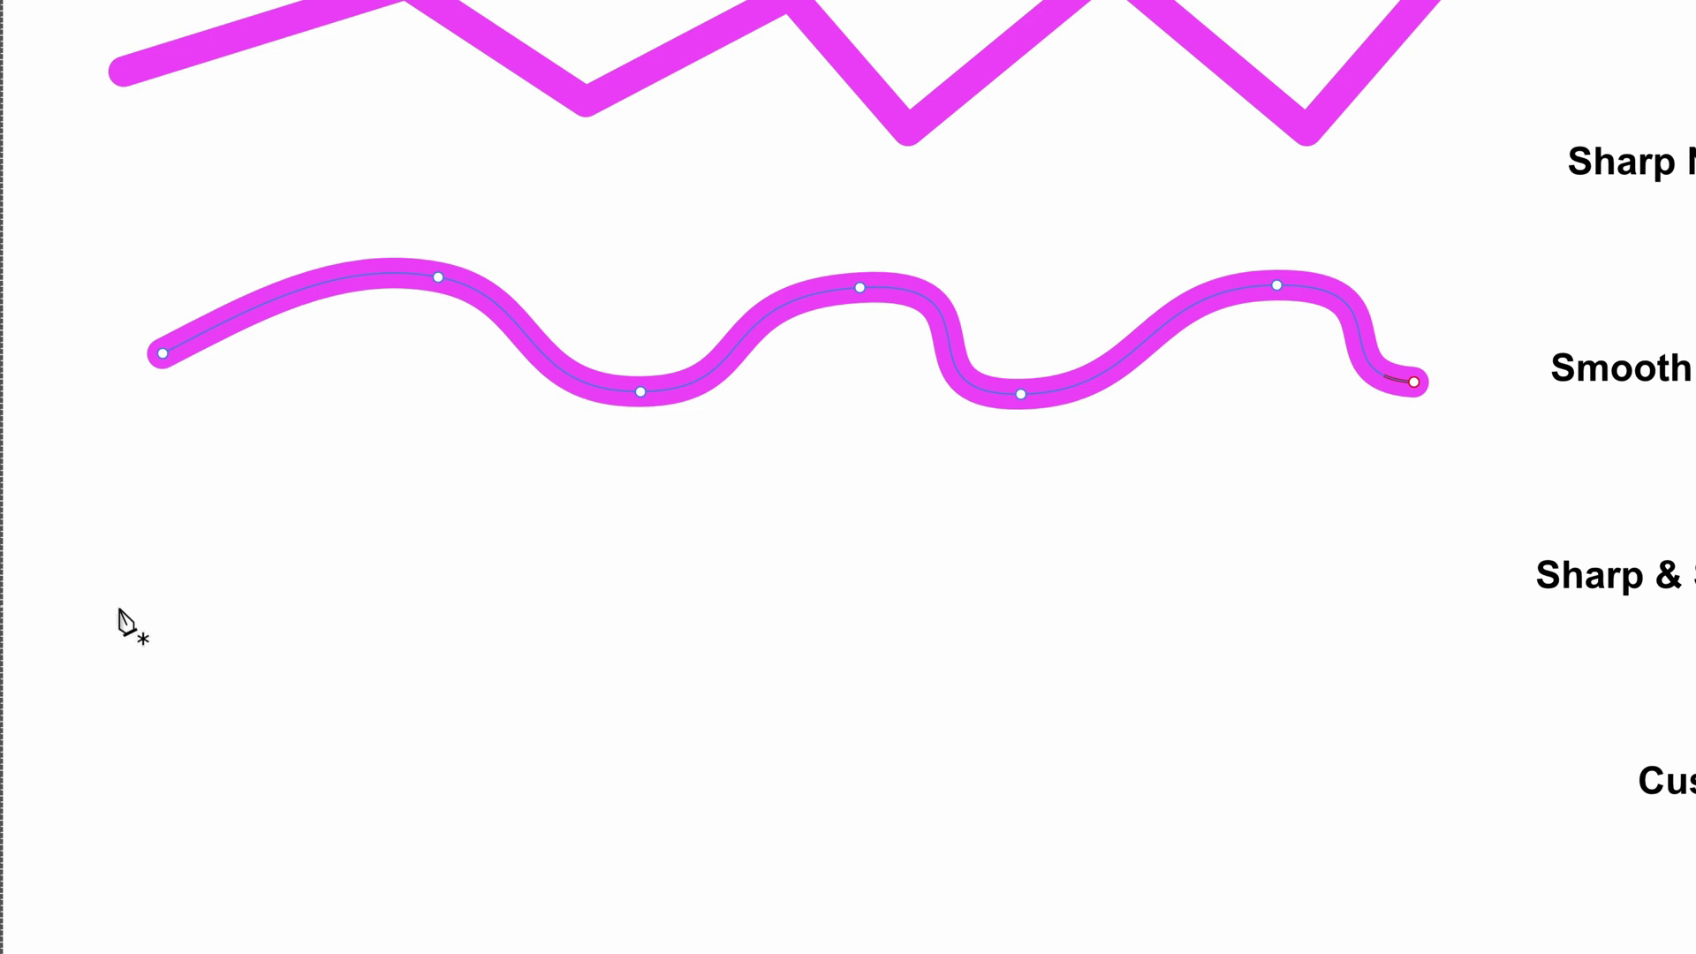
# Draw a third curve beside the Sharp & Smooth label with two sharp, three smooth and two sharp nodes, then end it.
pyautogui.click(121, 607)
pyautogui.click(382, 512)
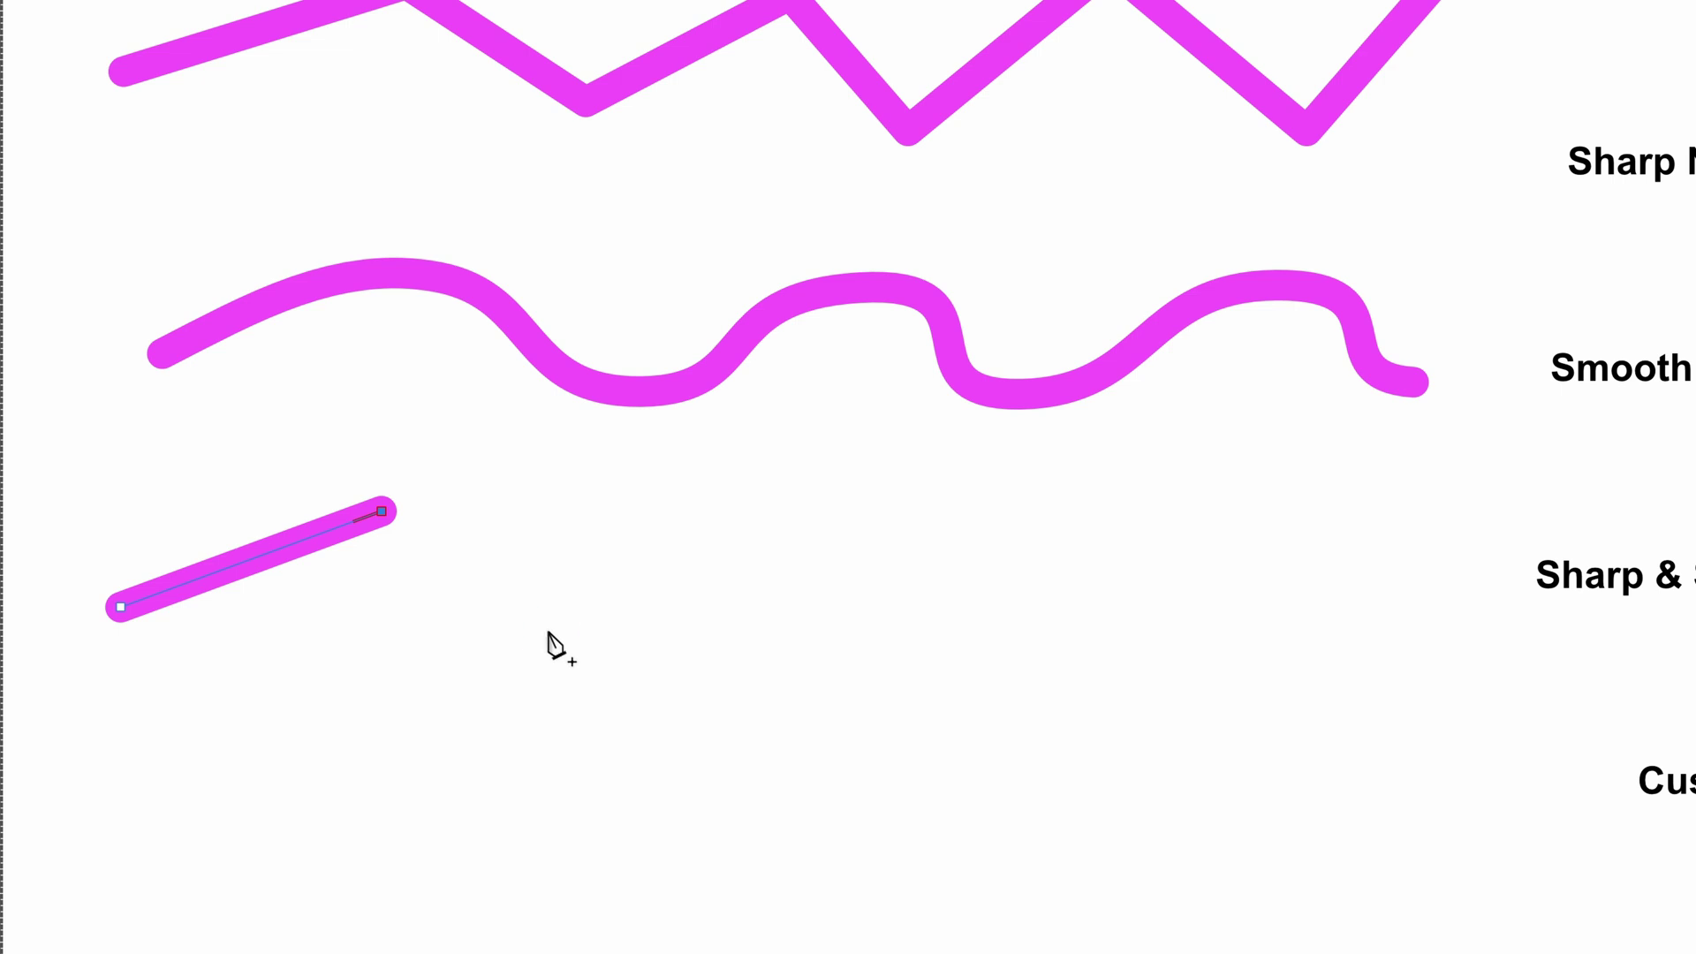
pyautogui.moveTo(549, 630); pyautogui.dragTo(732, 630)
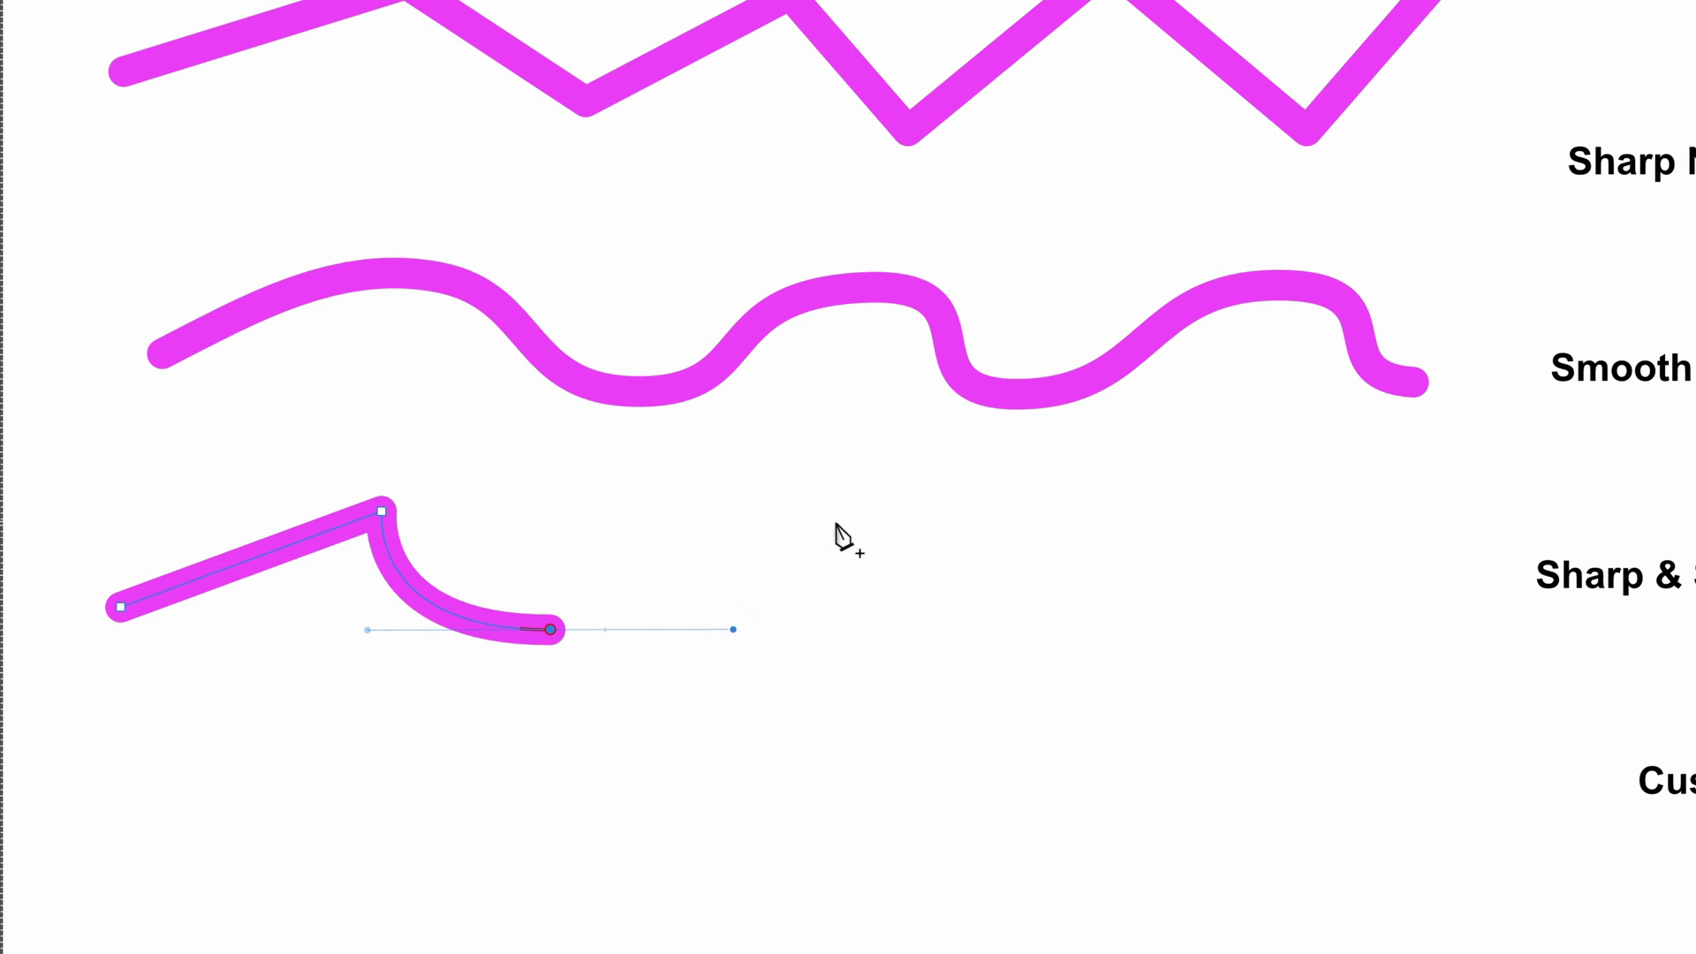
pyautogui.moveTo(831, 527); pyautogui.dragTo(1005, 522)
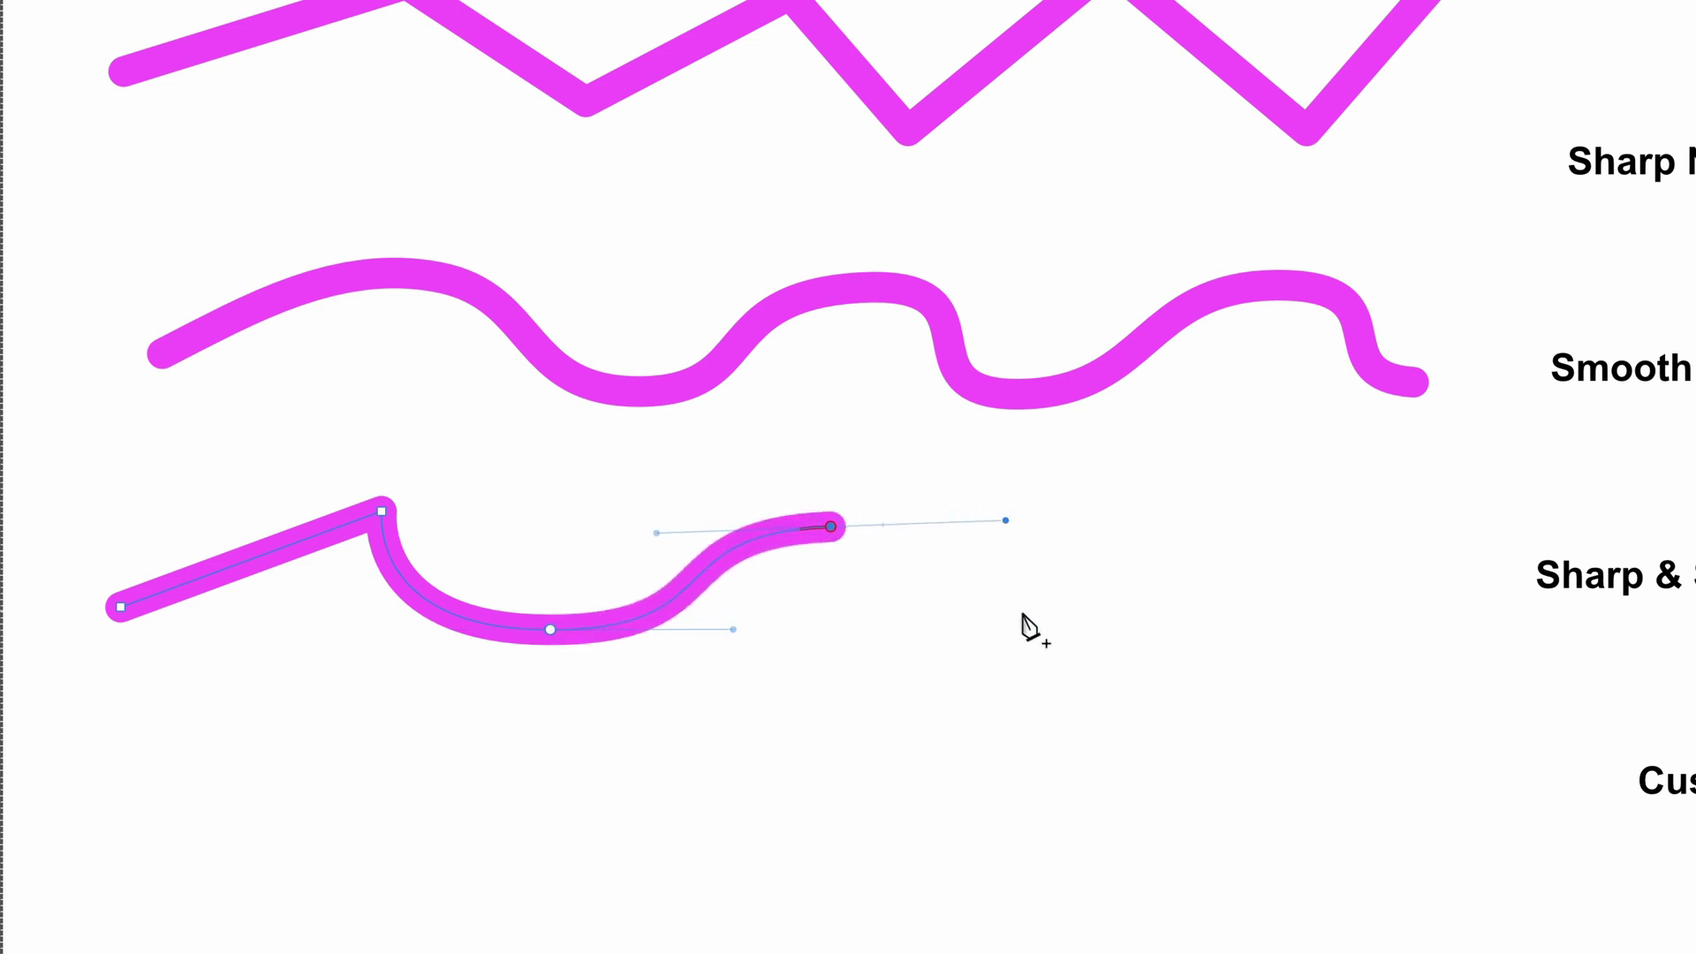
pyautogui.moveTo(1038, 628); pyautogui.dragTo(1177, 628)
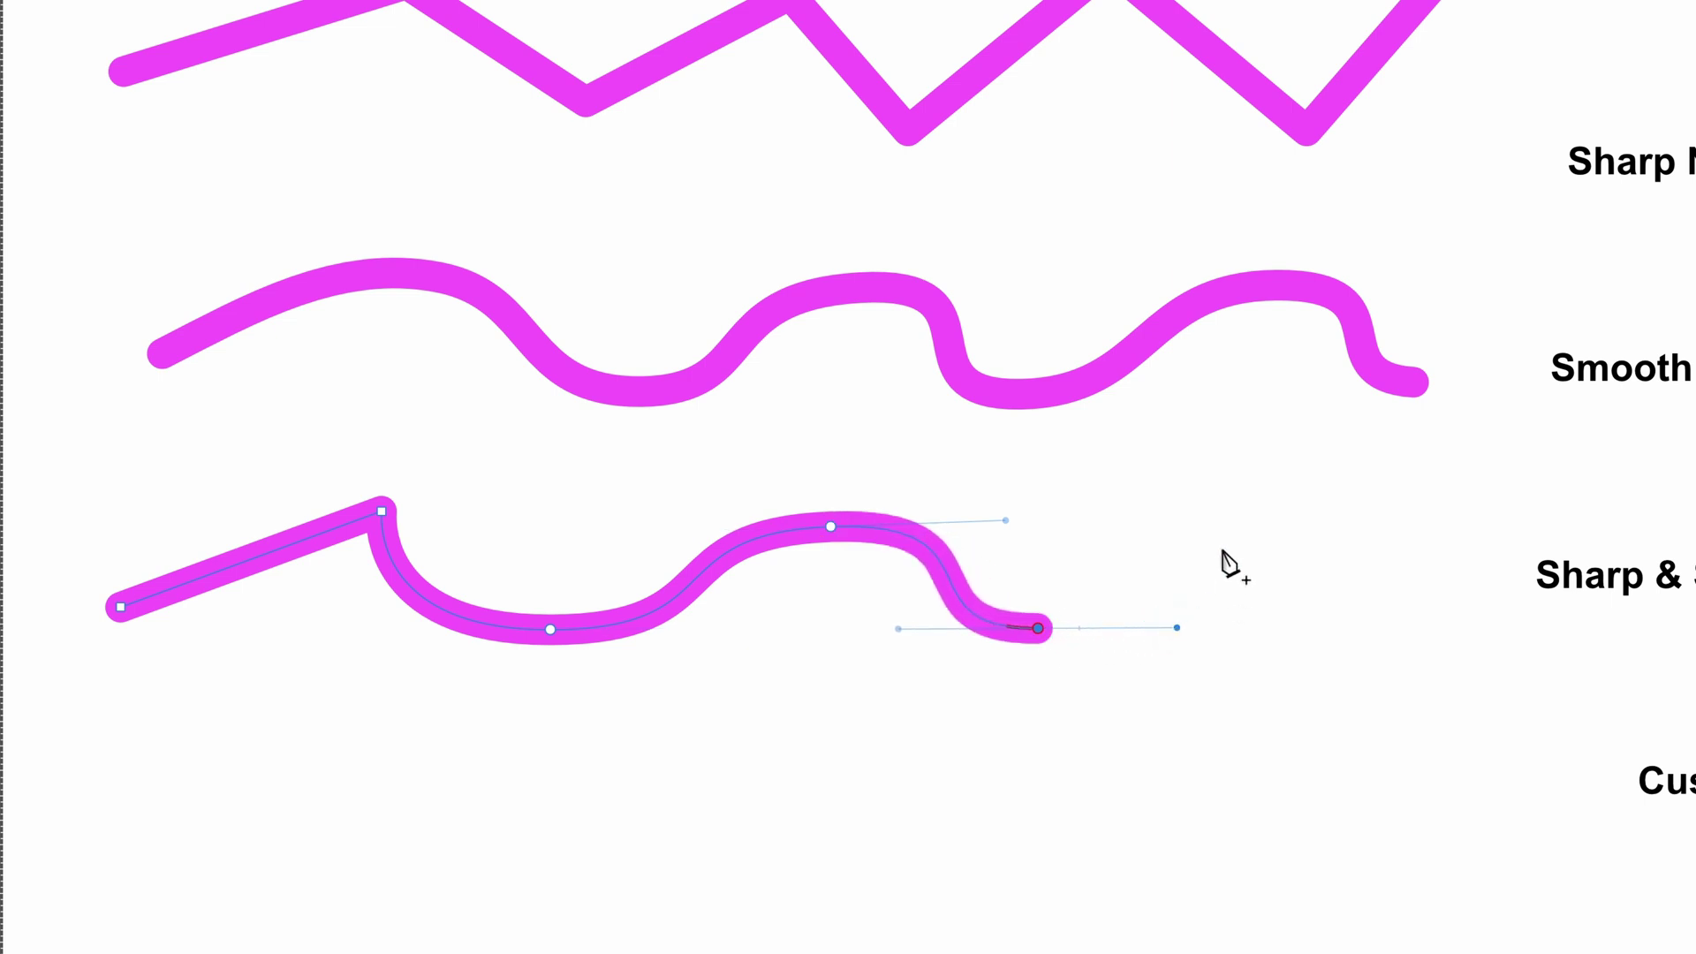
pyautogui.click(1205, 502)
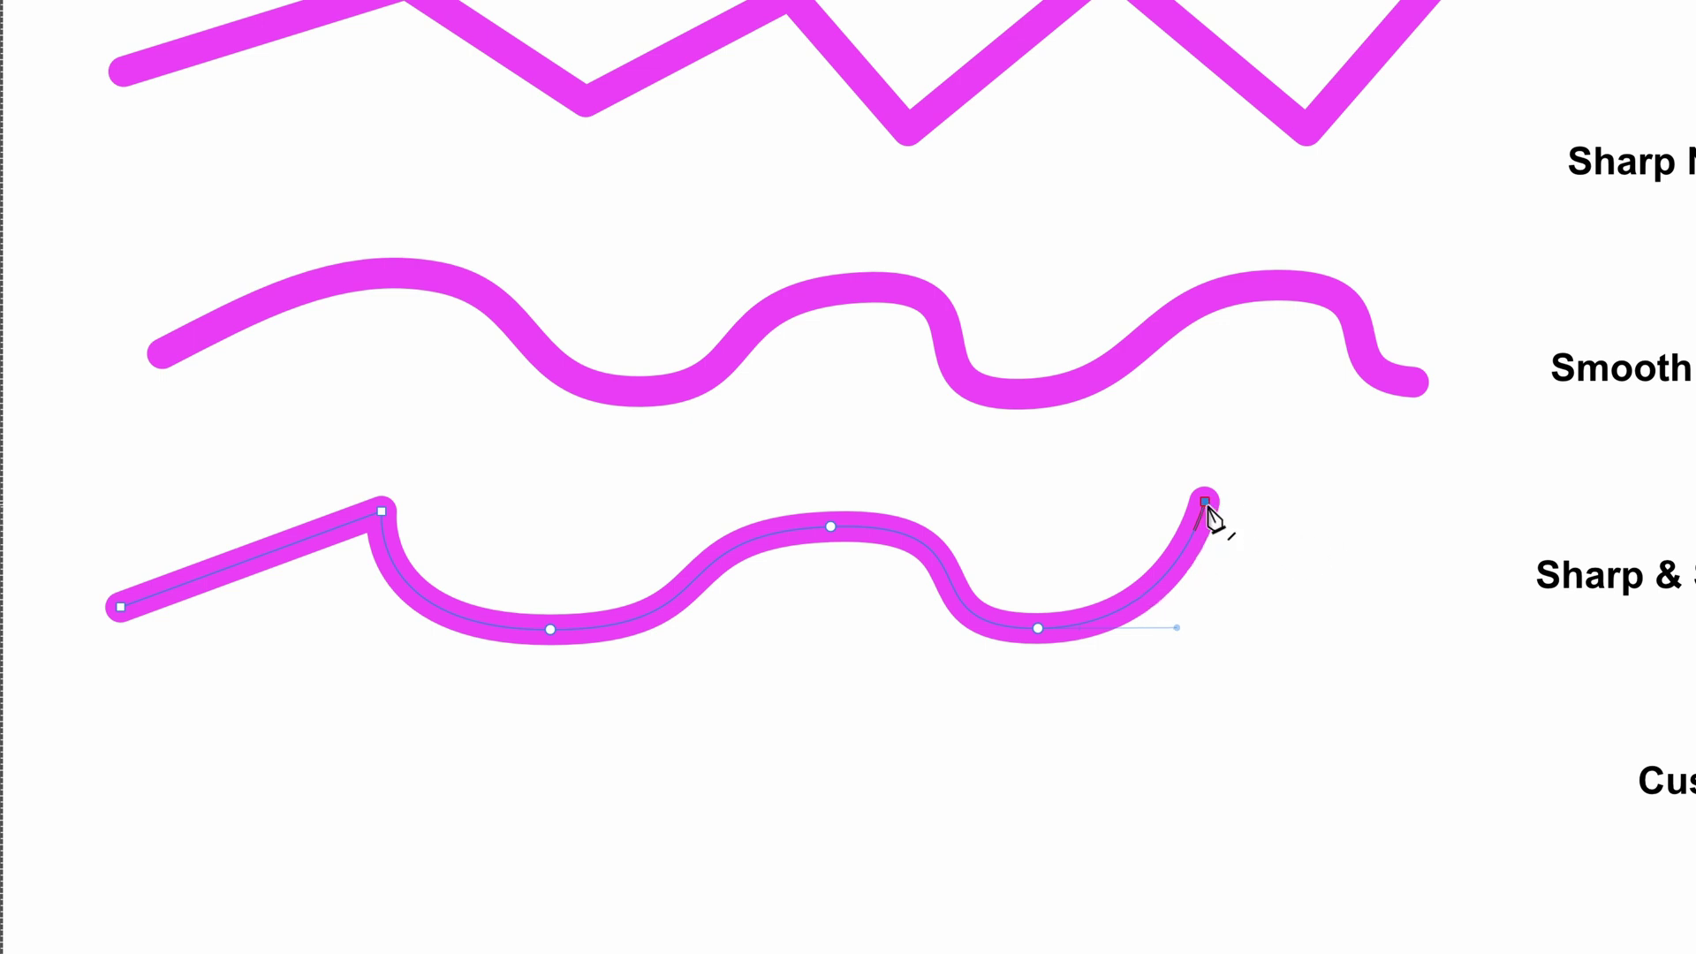
pyautogui.click(1414, 610)
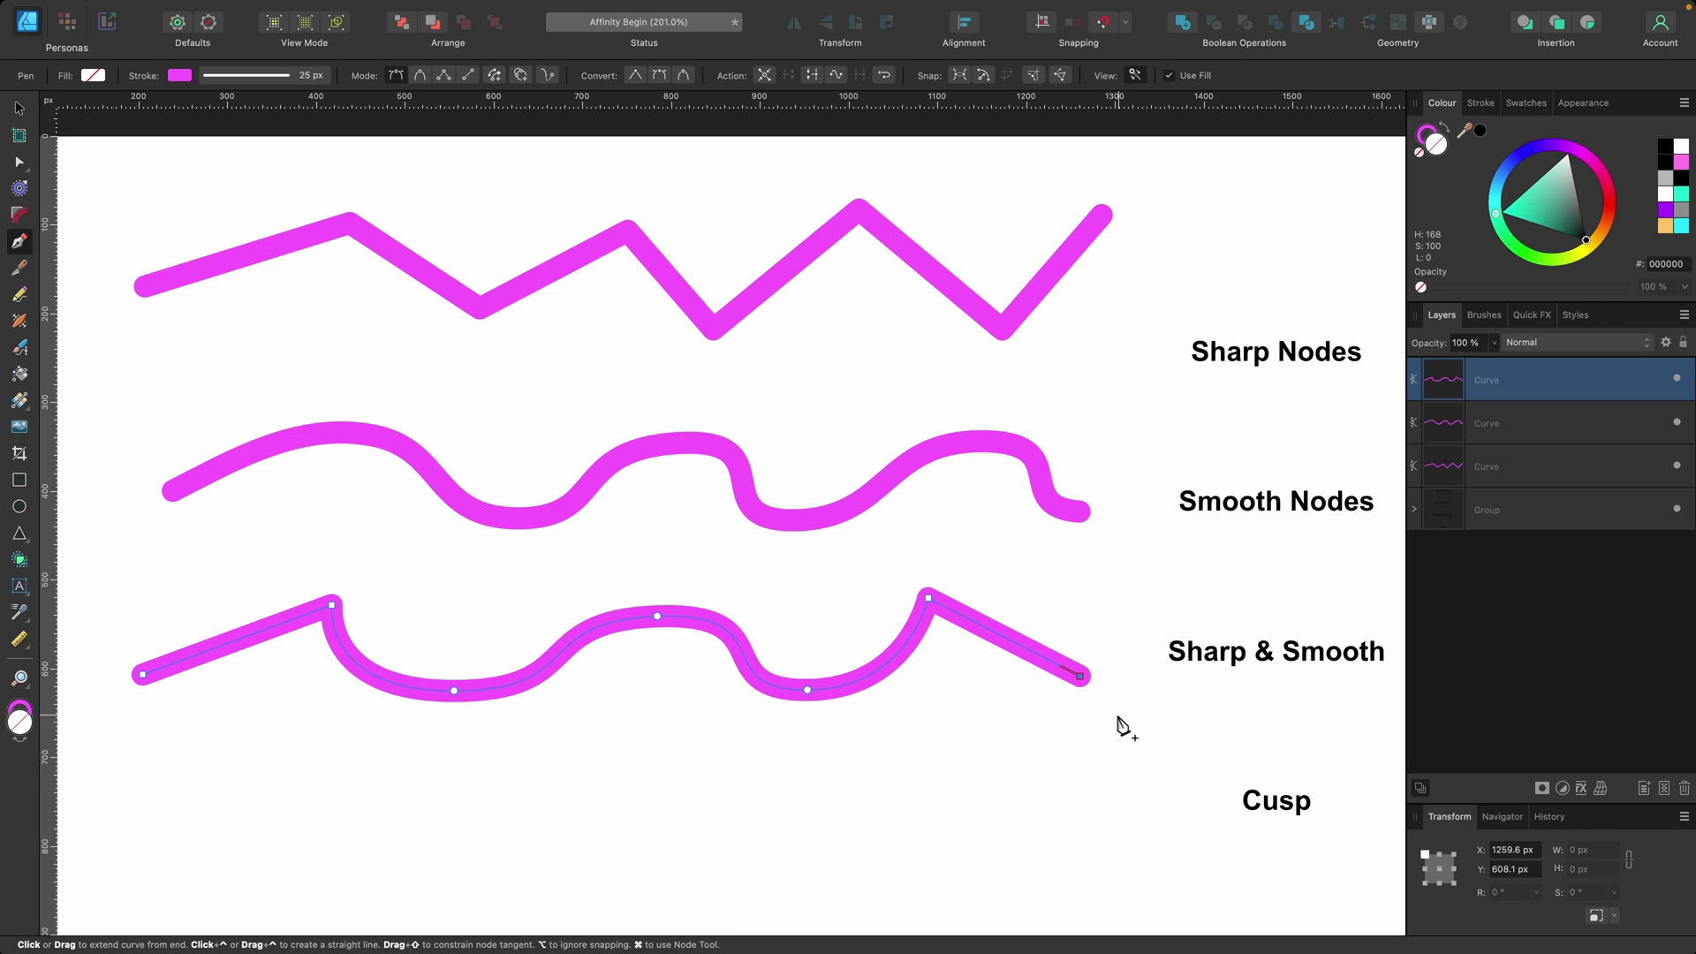
pyautogui.press('Escape')
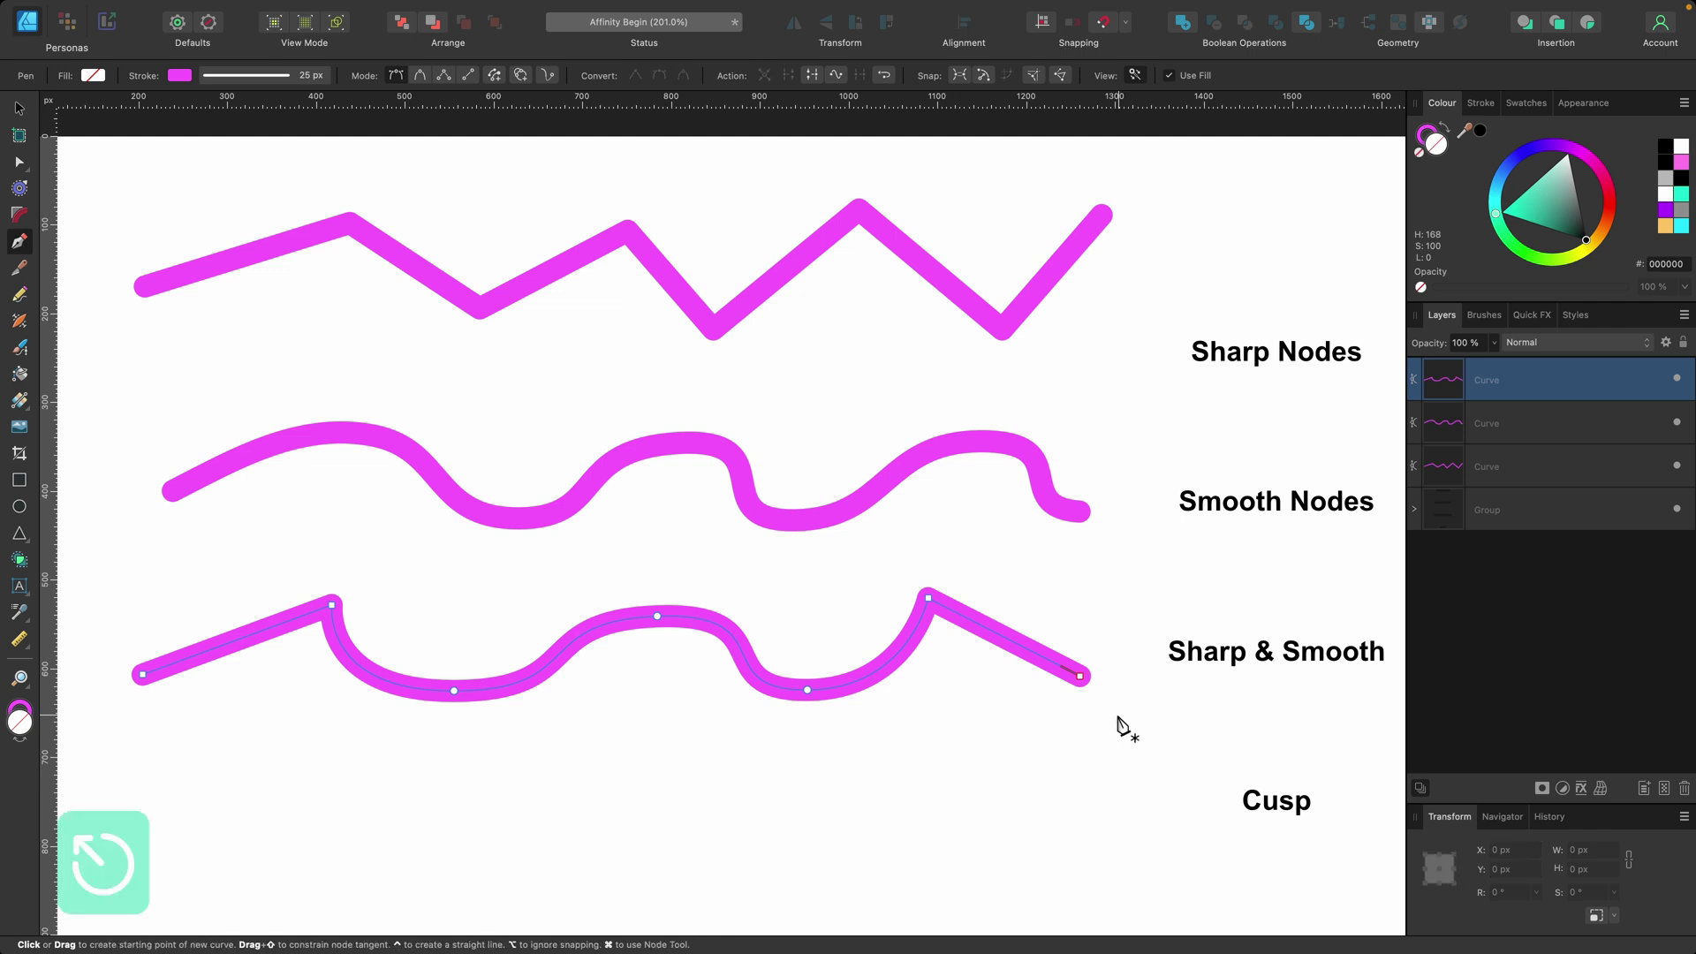
pyautogui.scroll(-3, 1118, 724)
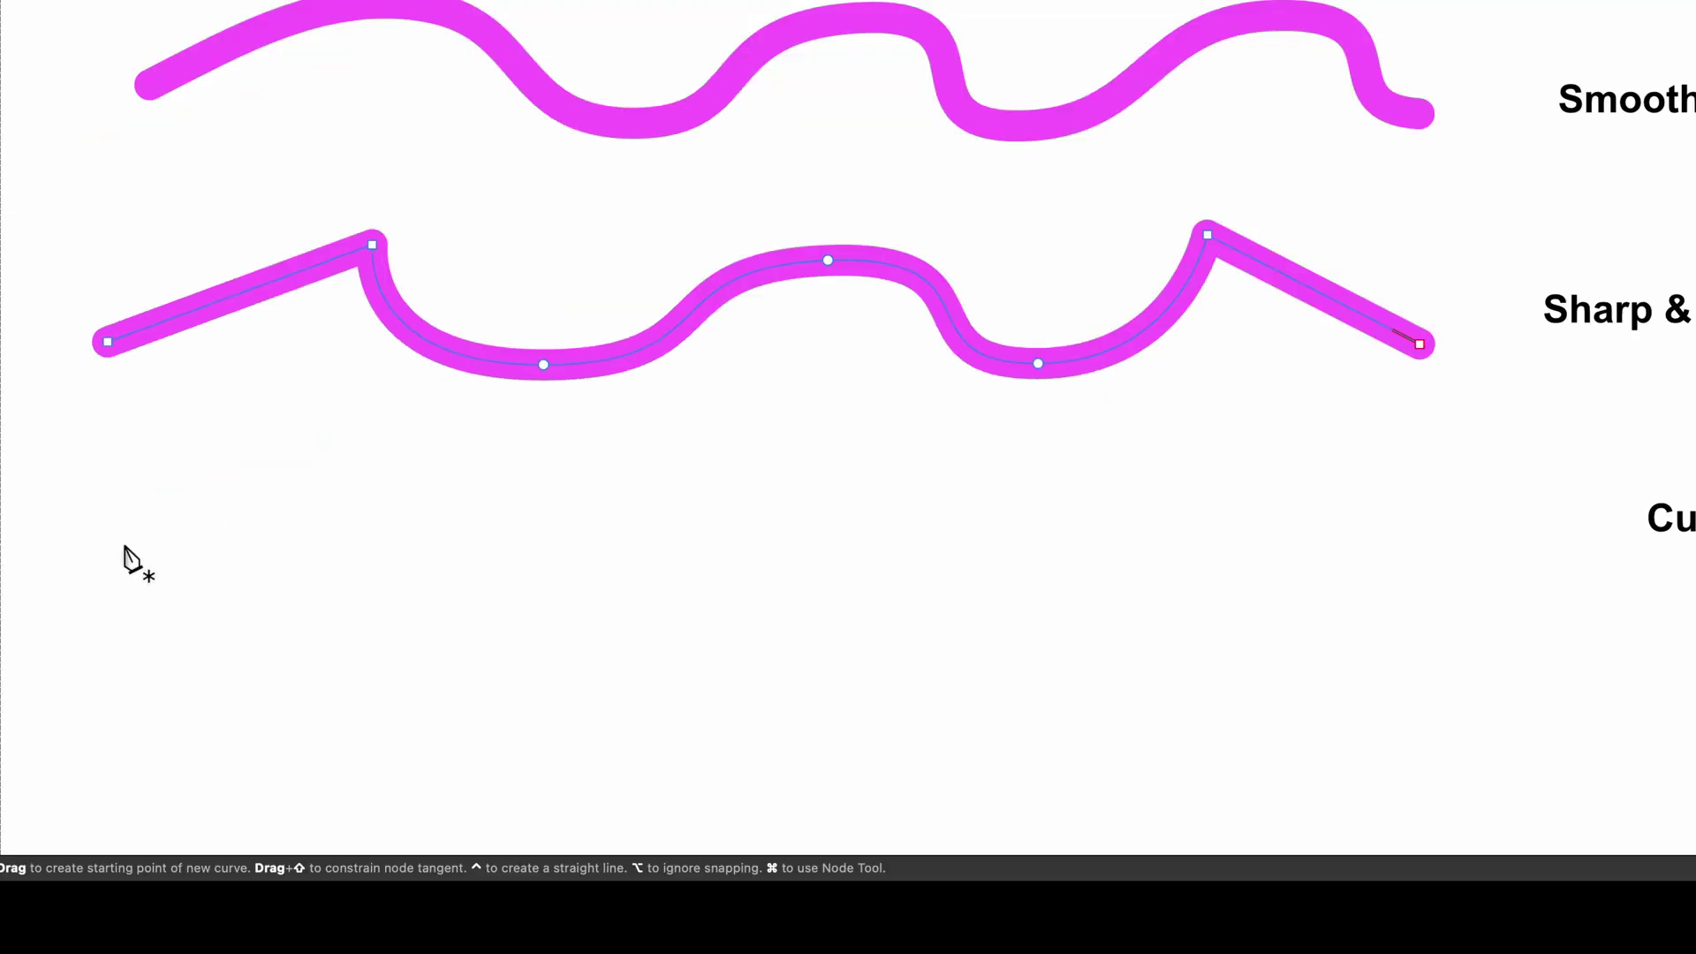
pyautogui.click(126, 545)
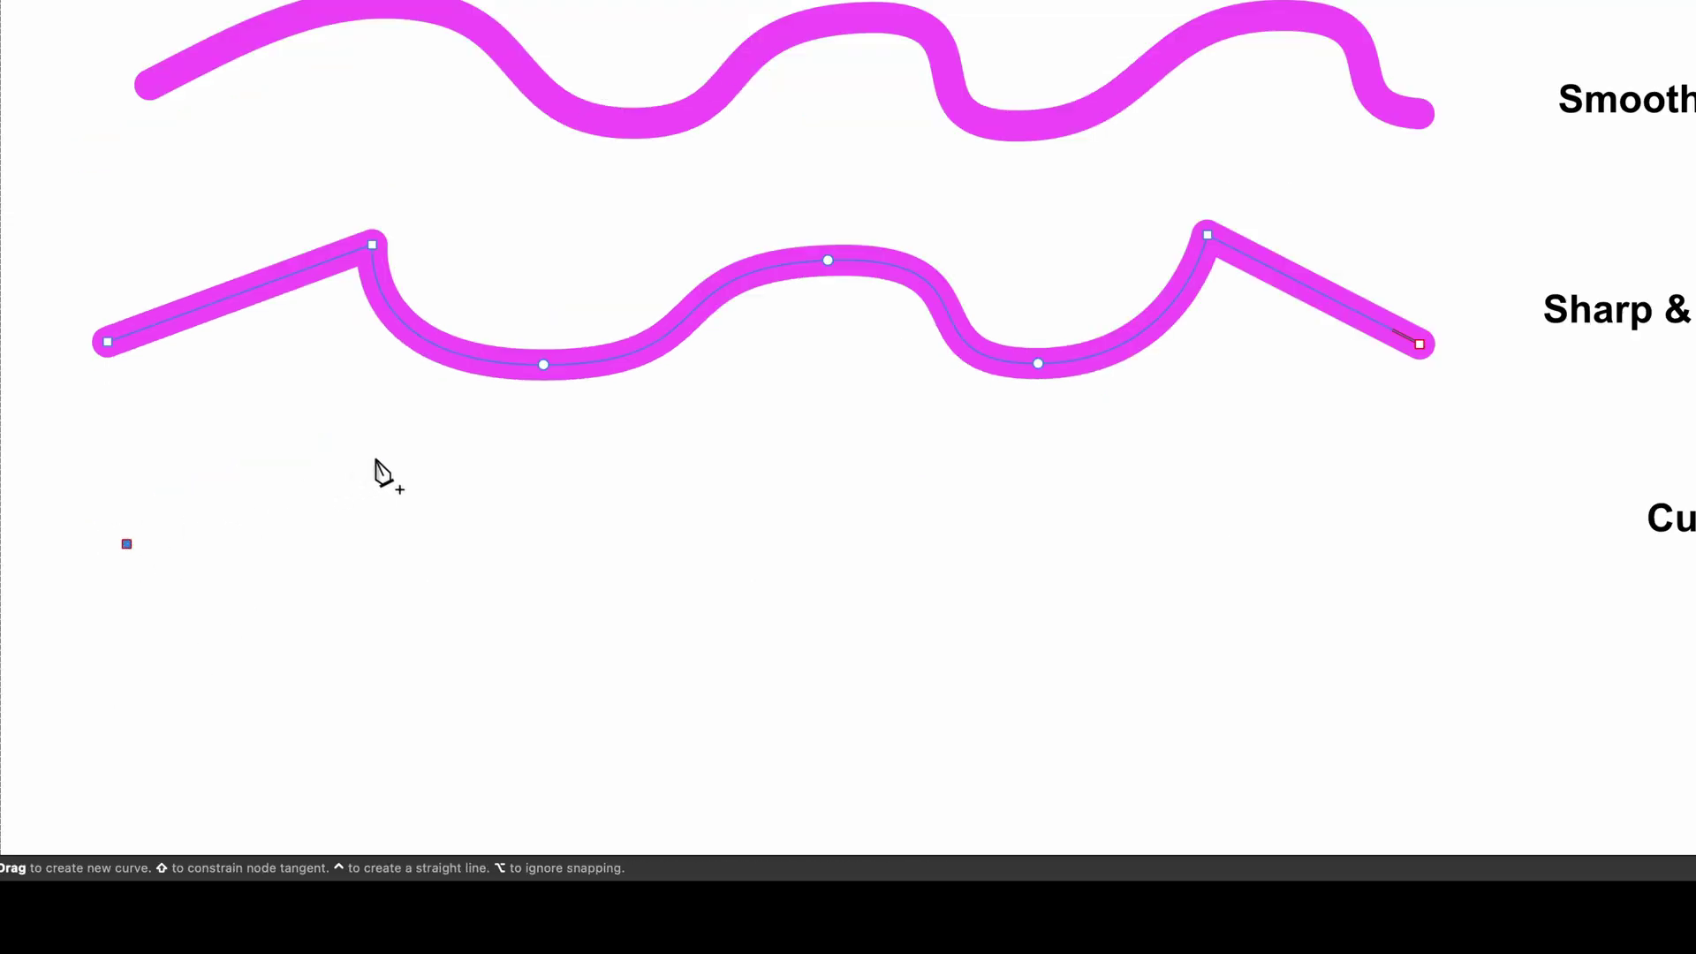
pyautogui.moveTo(362, 451); pyautogui.dragTo(495, 451)
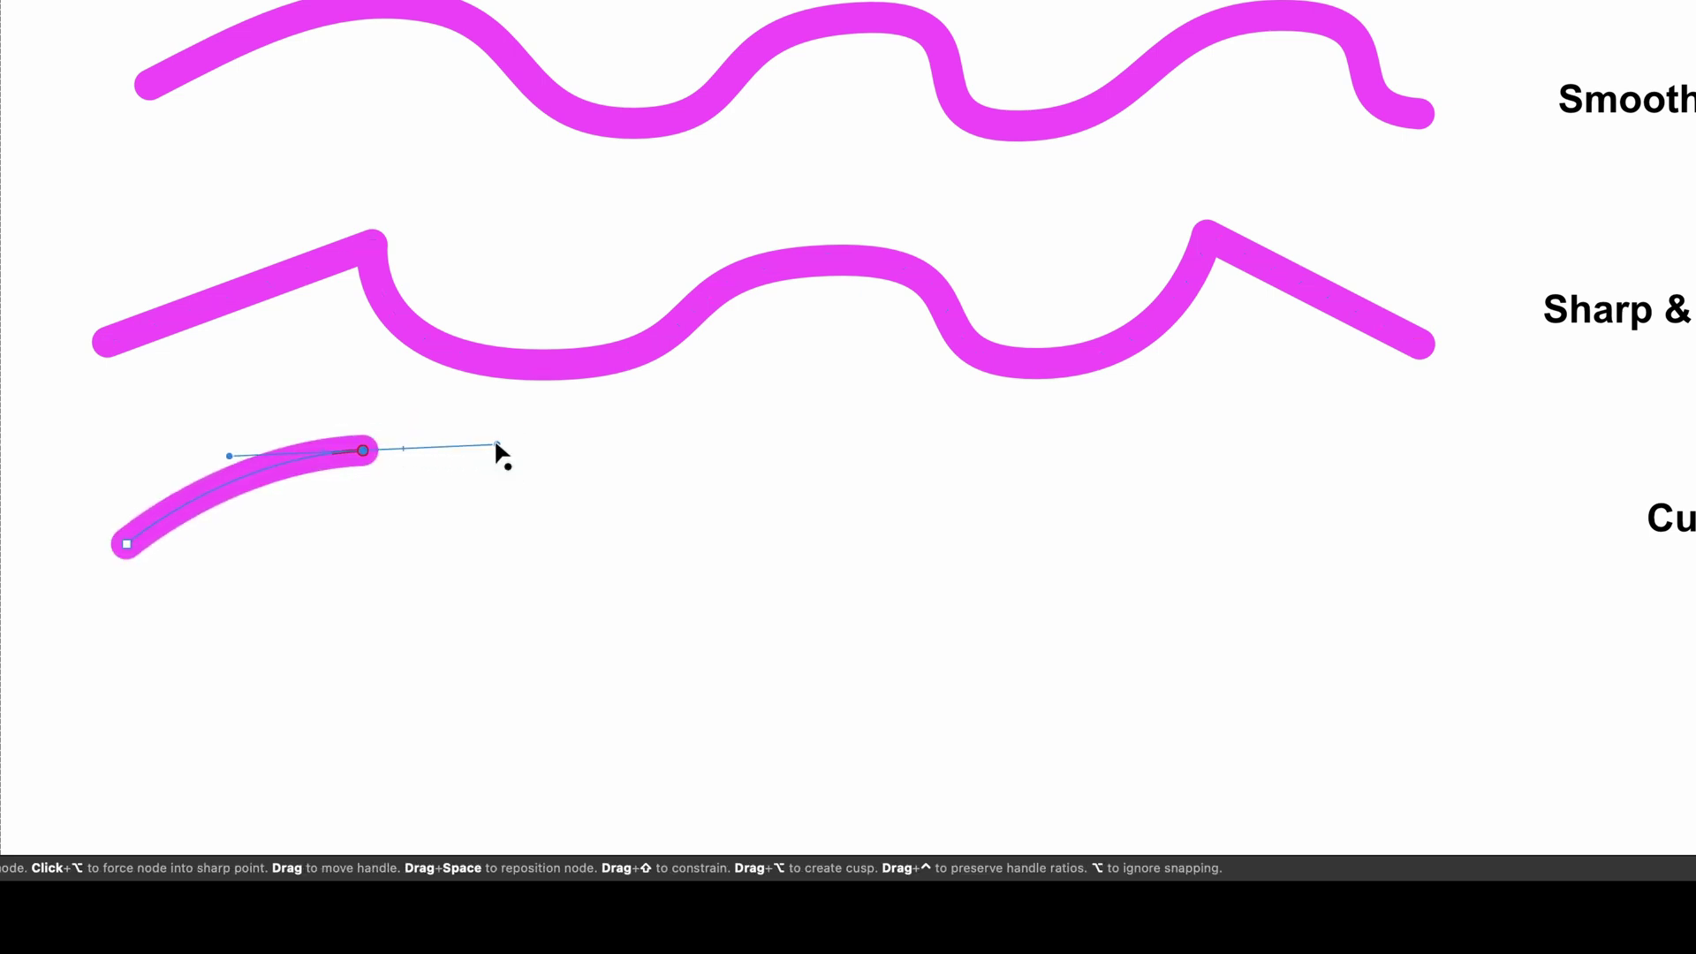
pyautogui.press('super+z')
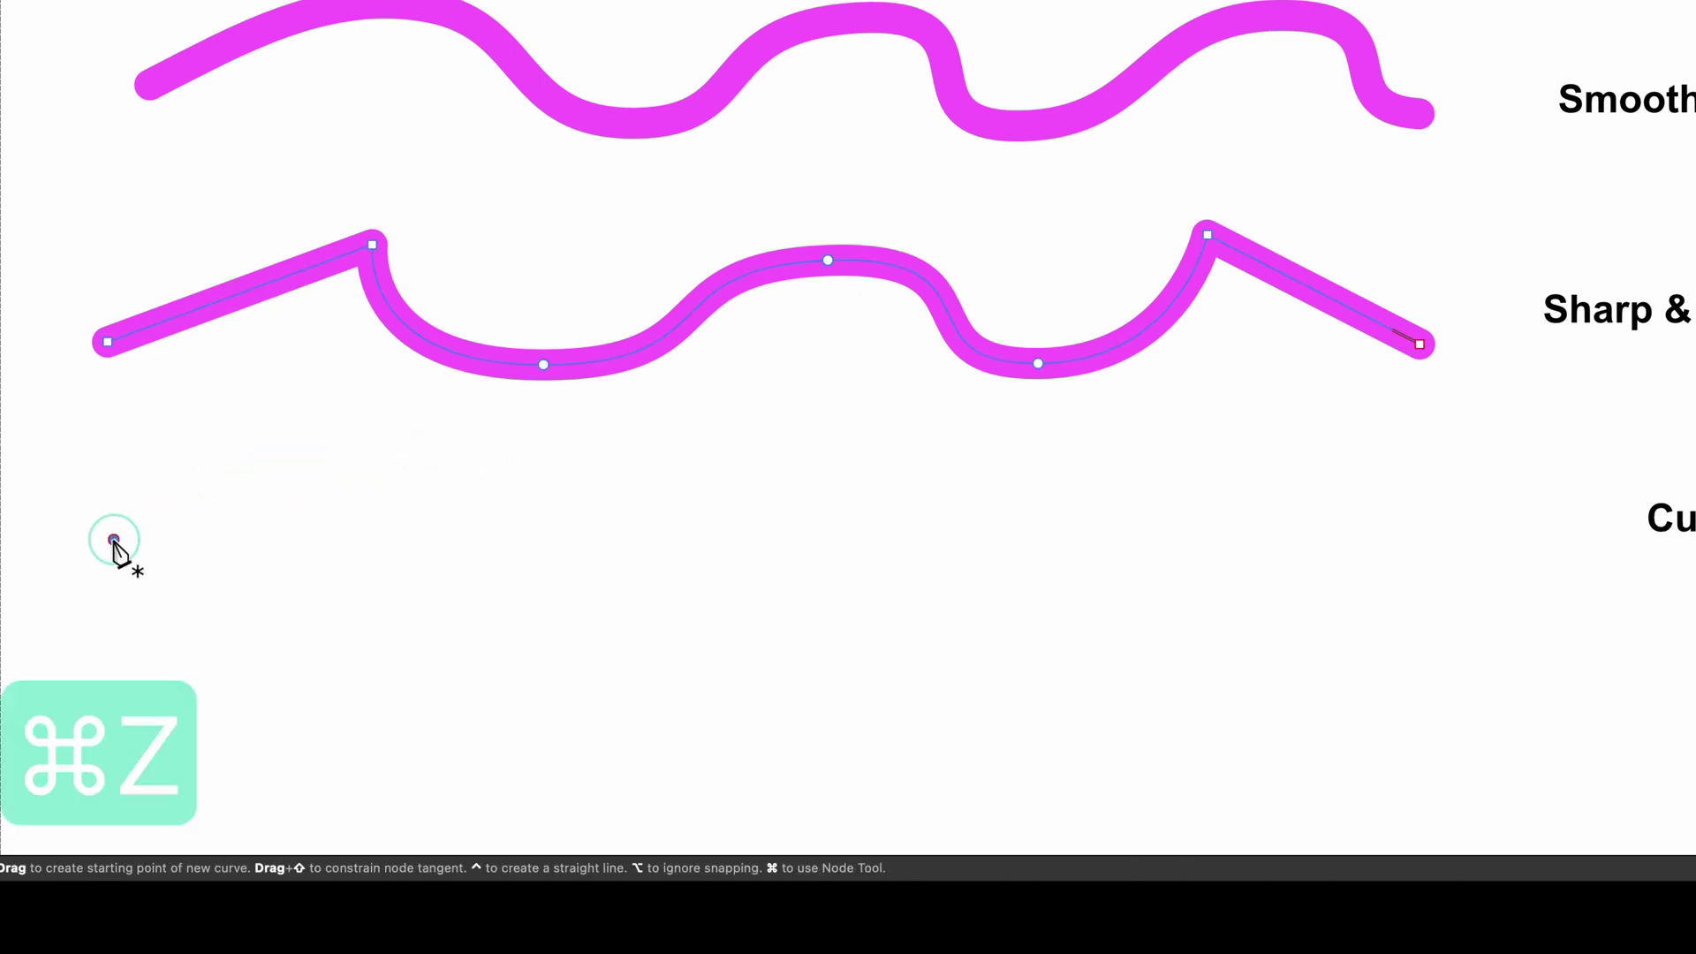
# Start a fourth curve level with the Cusp label using two smooth nodes, and delete the second node's leading handle.
pyautogui.moveTo(113, 539); pyautogui.dragTo(190, 484)
pyautogui.moveTo(392, 448); pyautogui.dragTo(422, 449)
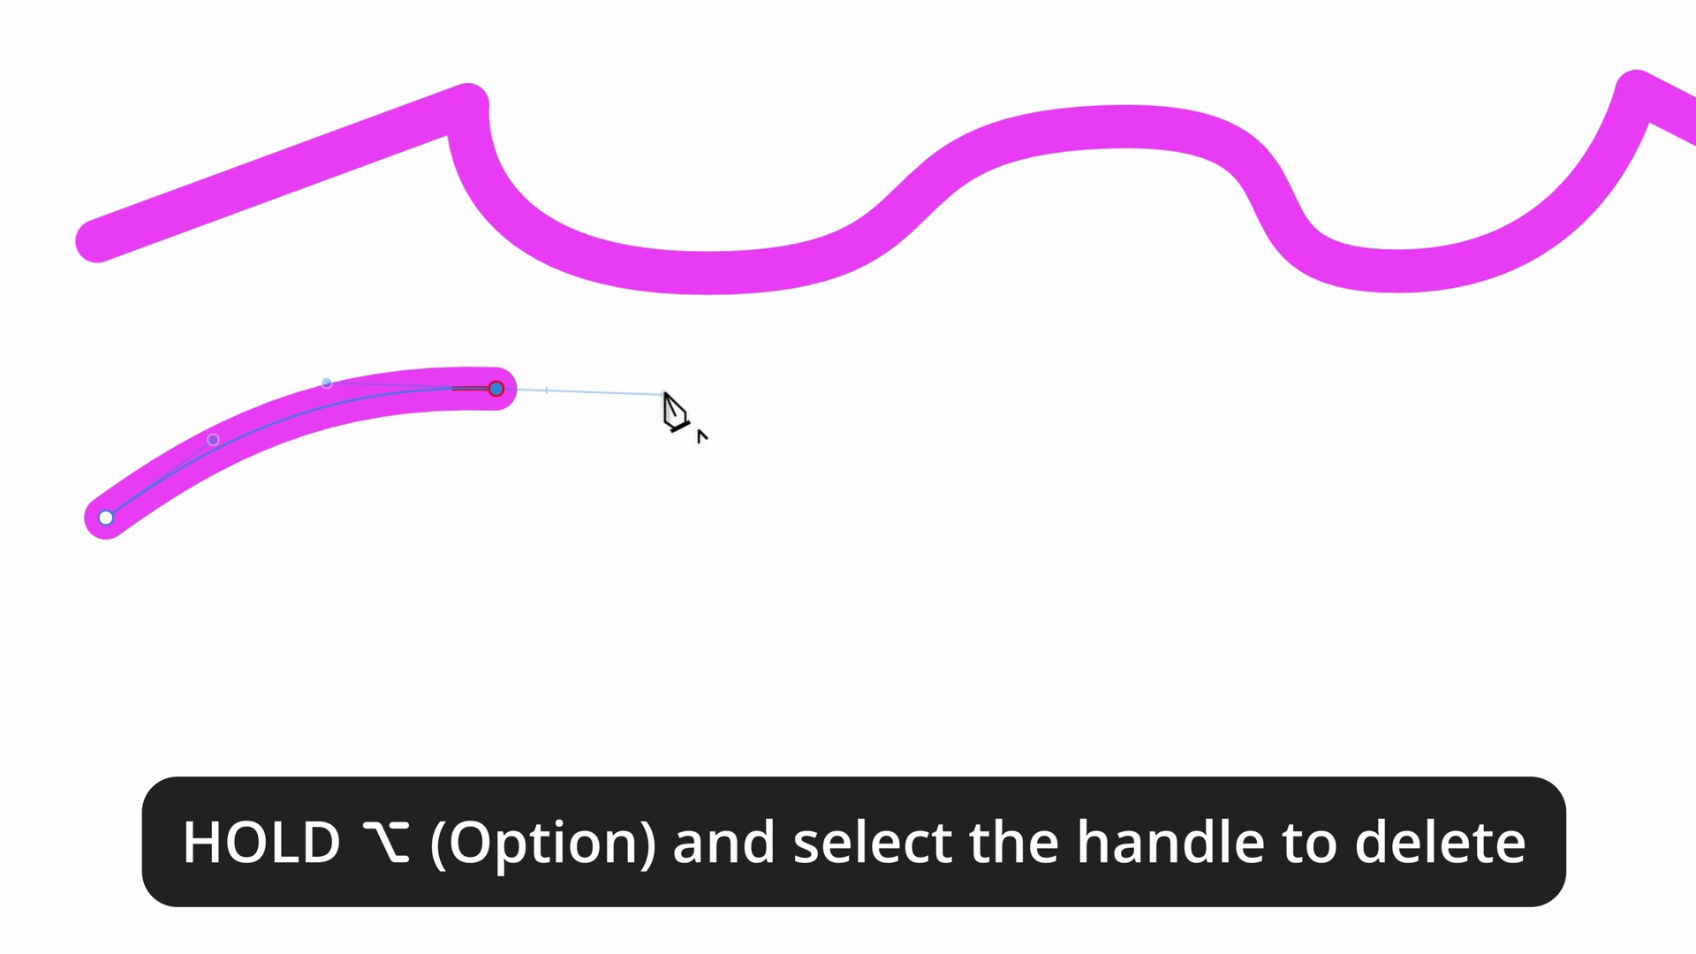
pyautogui.keyDown('alt'); pyautogui.click(664, 393); pyautogui.keyUp('alt')
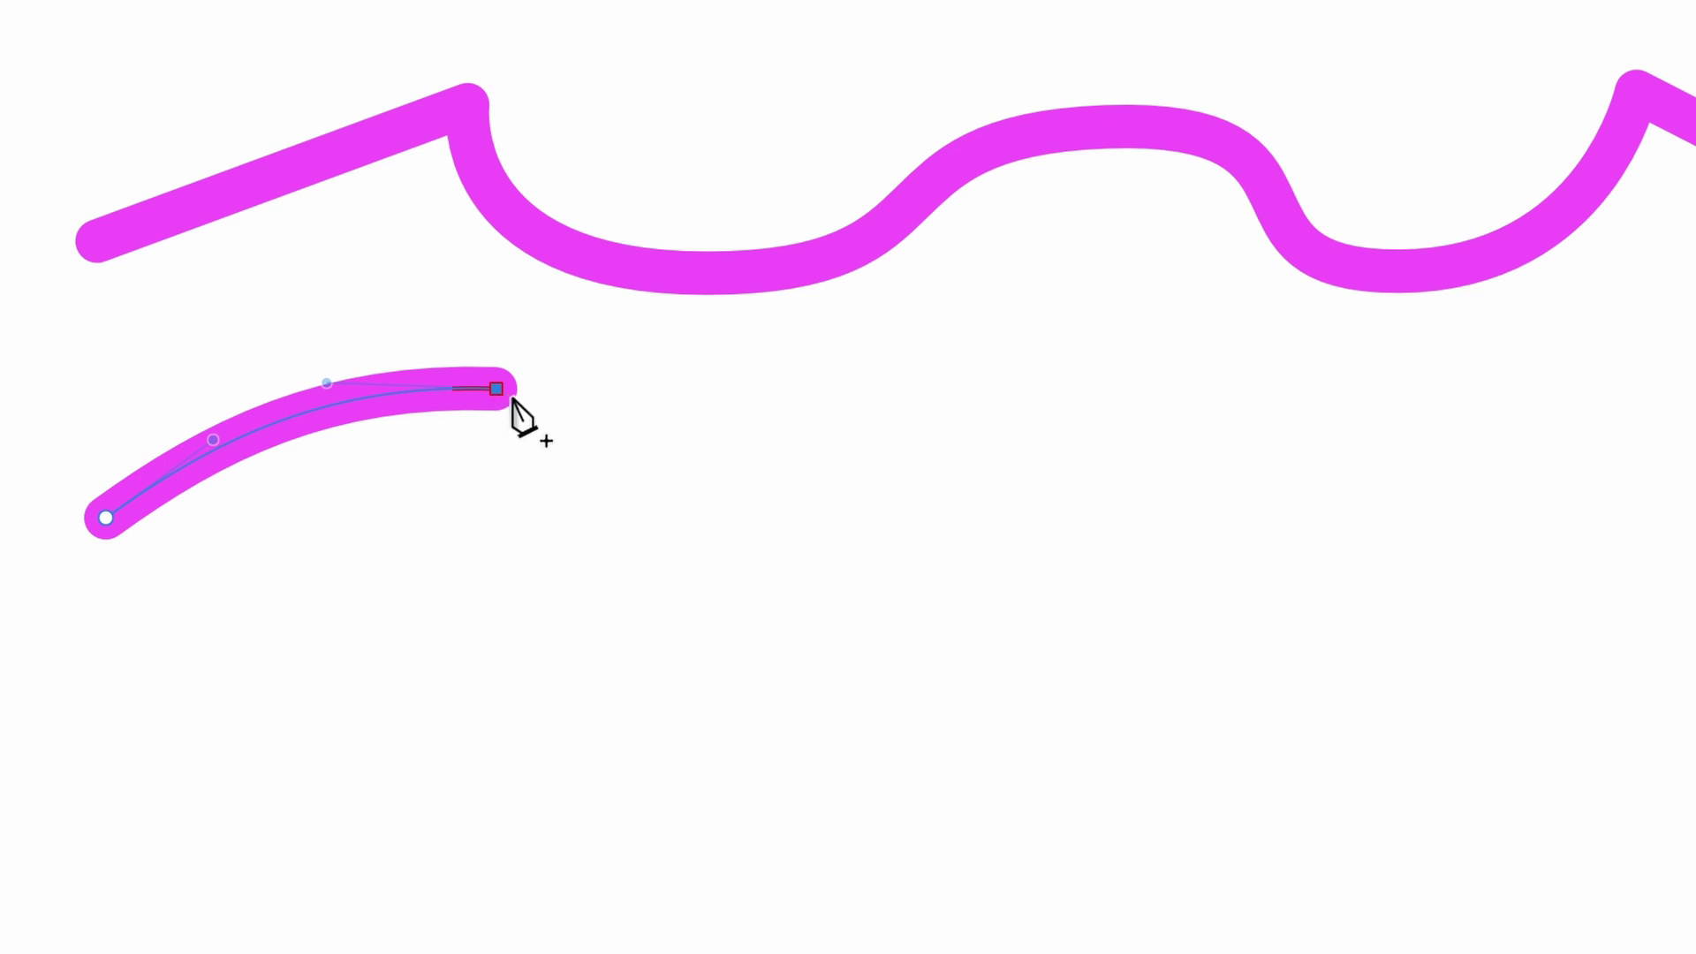
# Extend the Cusp curve with a low smooth node and a high smooth node, then delete the high node's leading handle.
pyautogui.click(619, 565)
pyautogui.moveTo(619, 564); pyautogui.dragTo(812, 588)
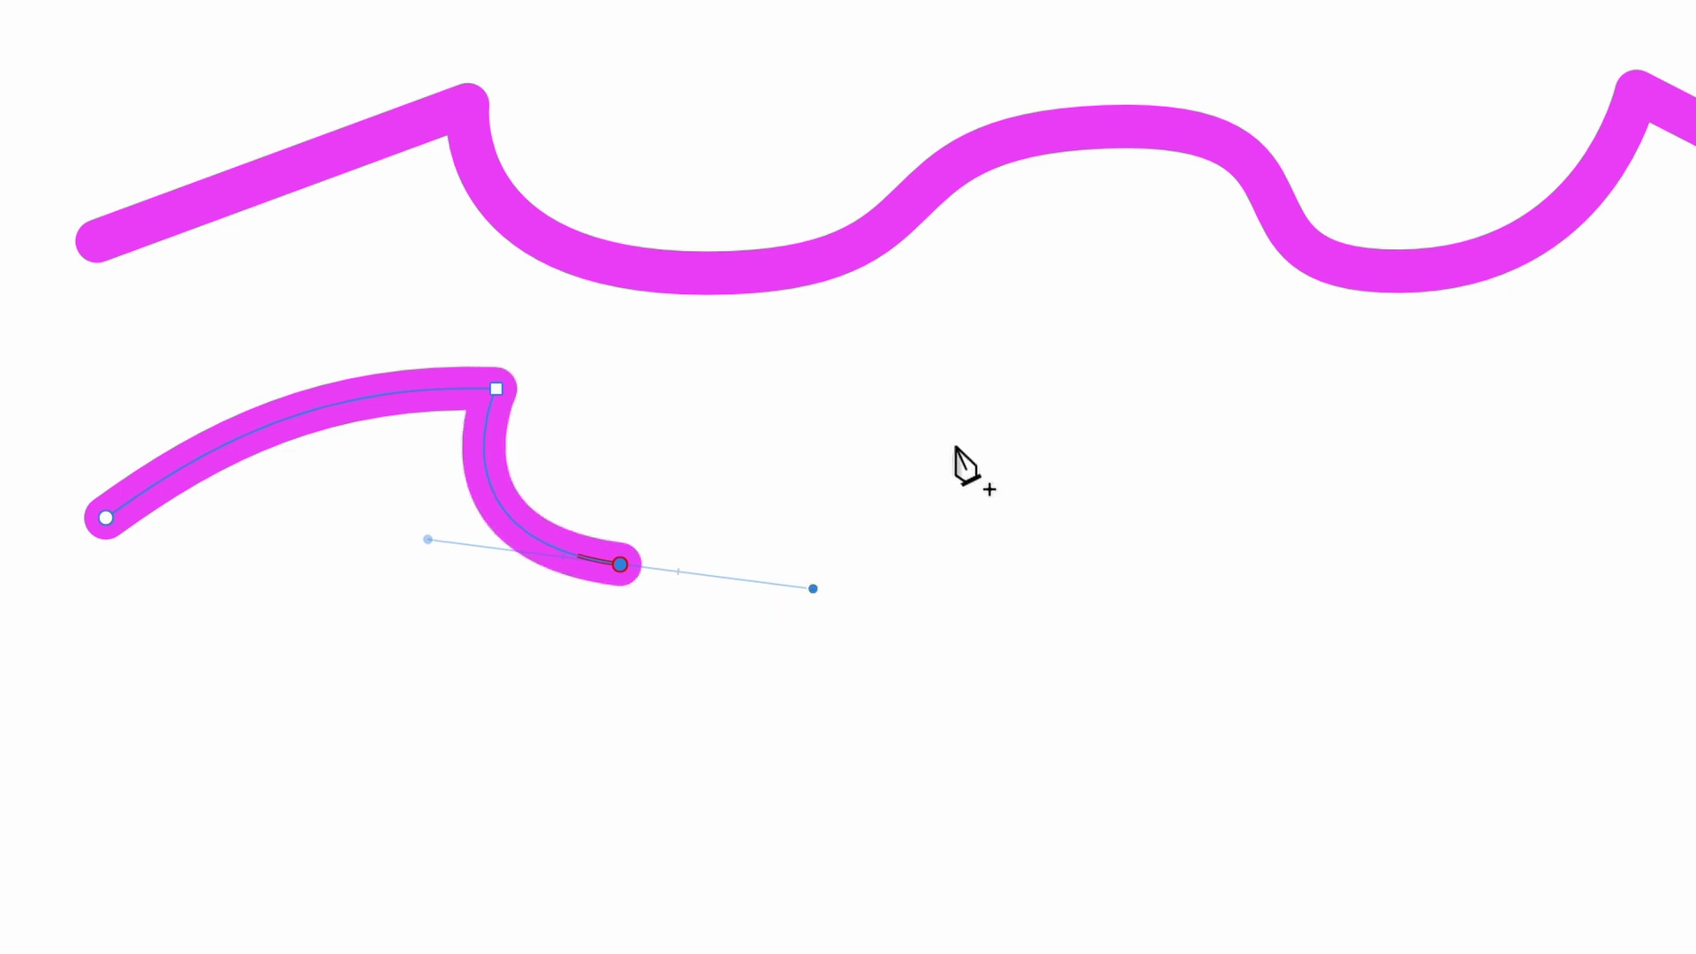
pyautogui.click(952, 407)
pyautogui.moveTo(953, 407); pyautogui.dragTo(1120, 352)
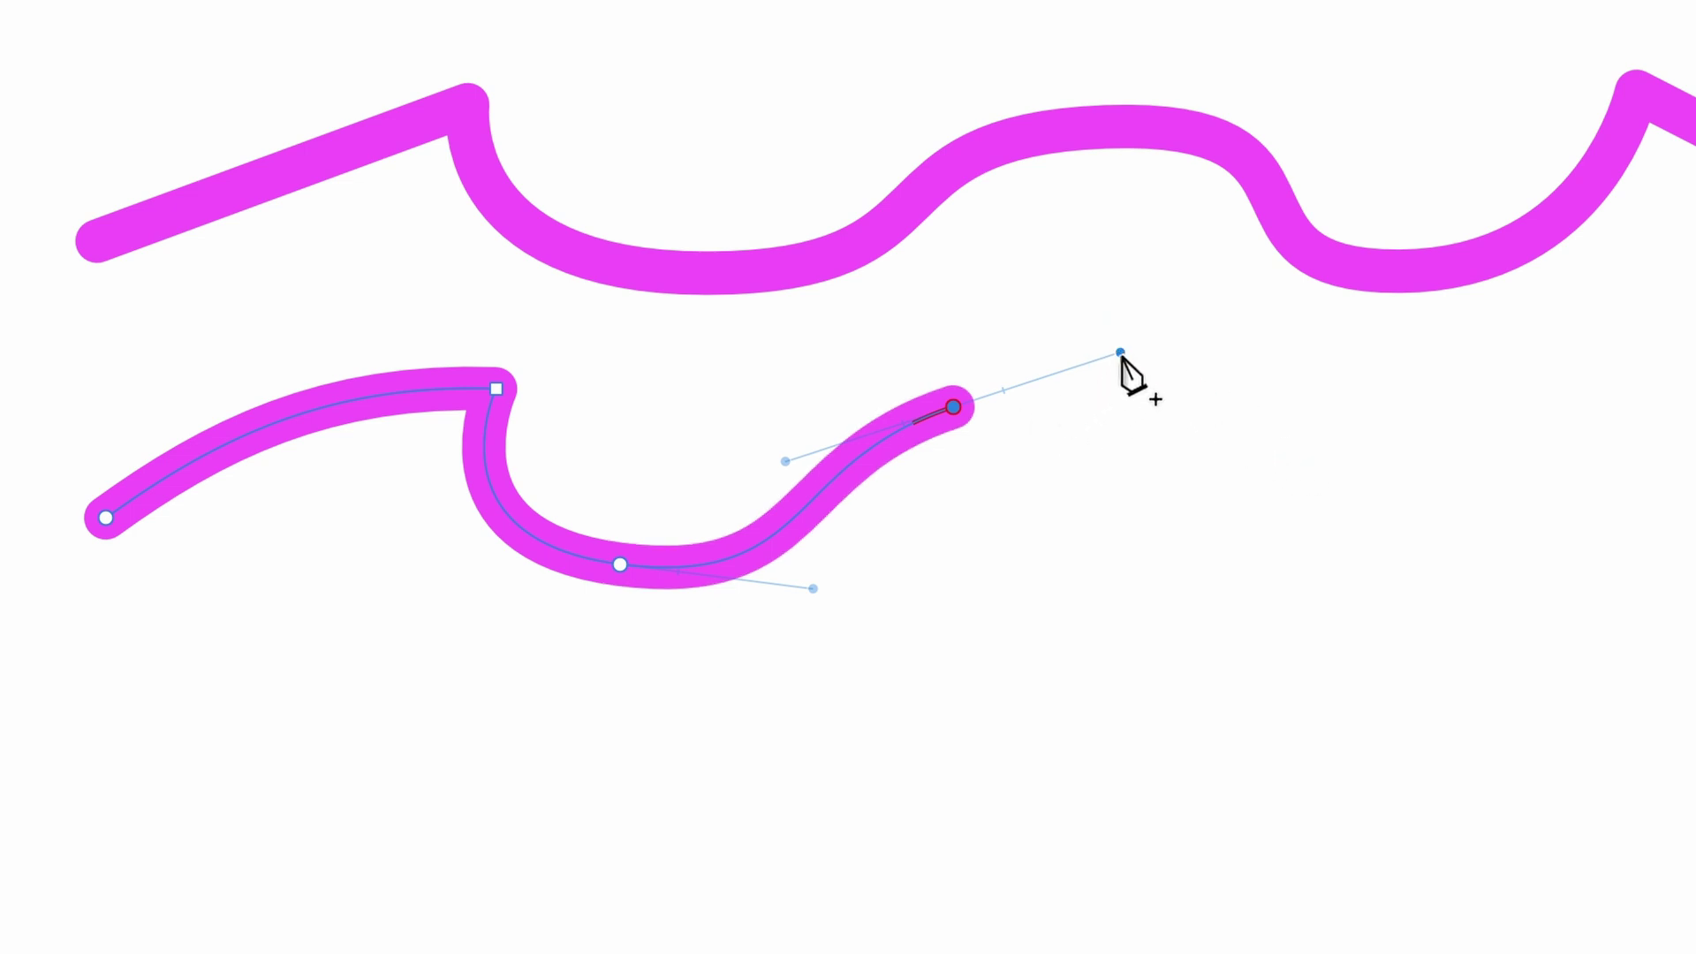
pyautogui.press('alt')
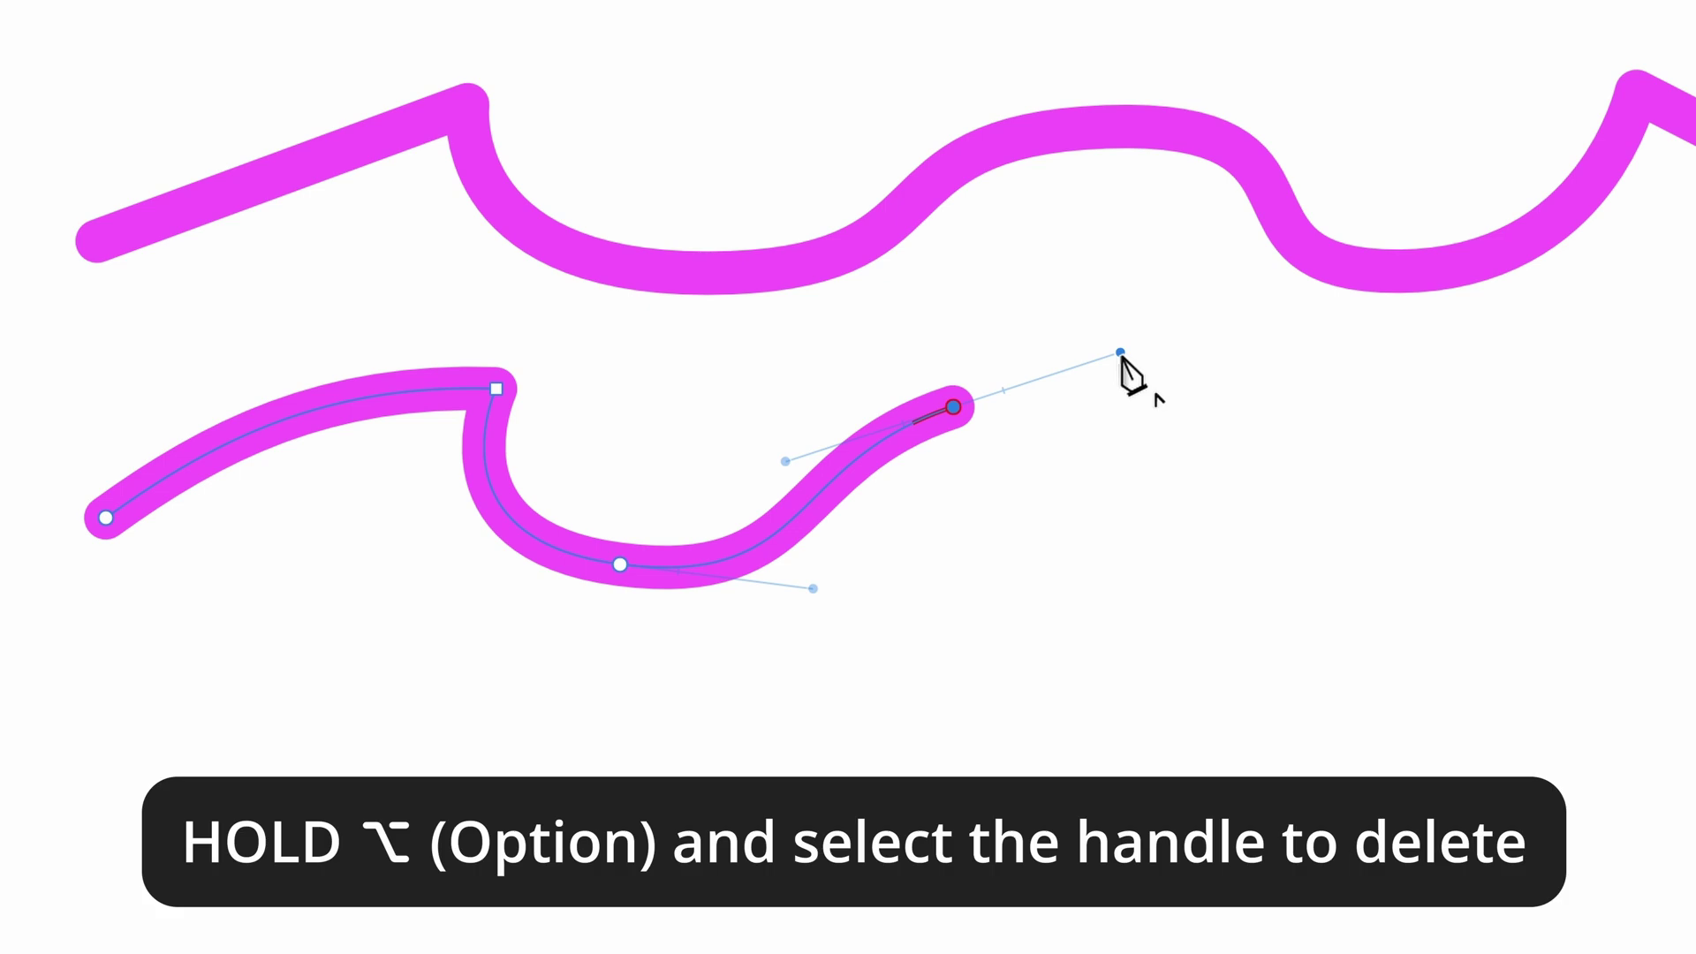
pyautogui.keyDown('alt'); pyautogui.click(1120, 353); pyautogui.keyUp('alt')
# Add another low and high smooth node to the Cusp curve, then swing only the high node's leading handle down and back to form a cusp.
pyautogui.moveTo(1059, 589); pyautogui.dragTo(1233, 587)
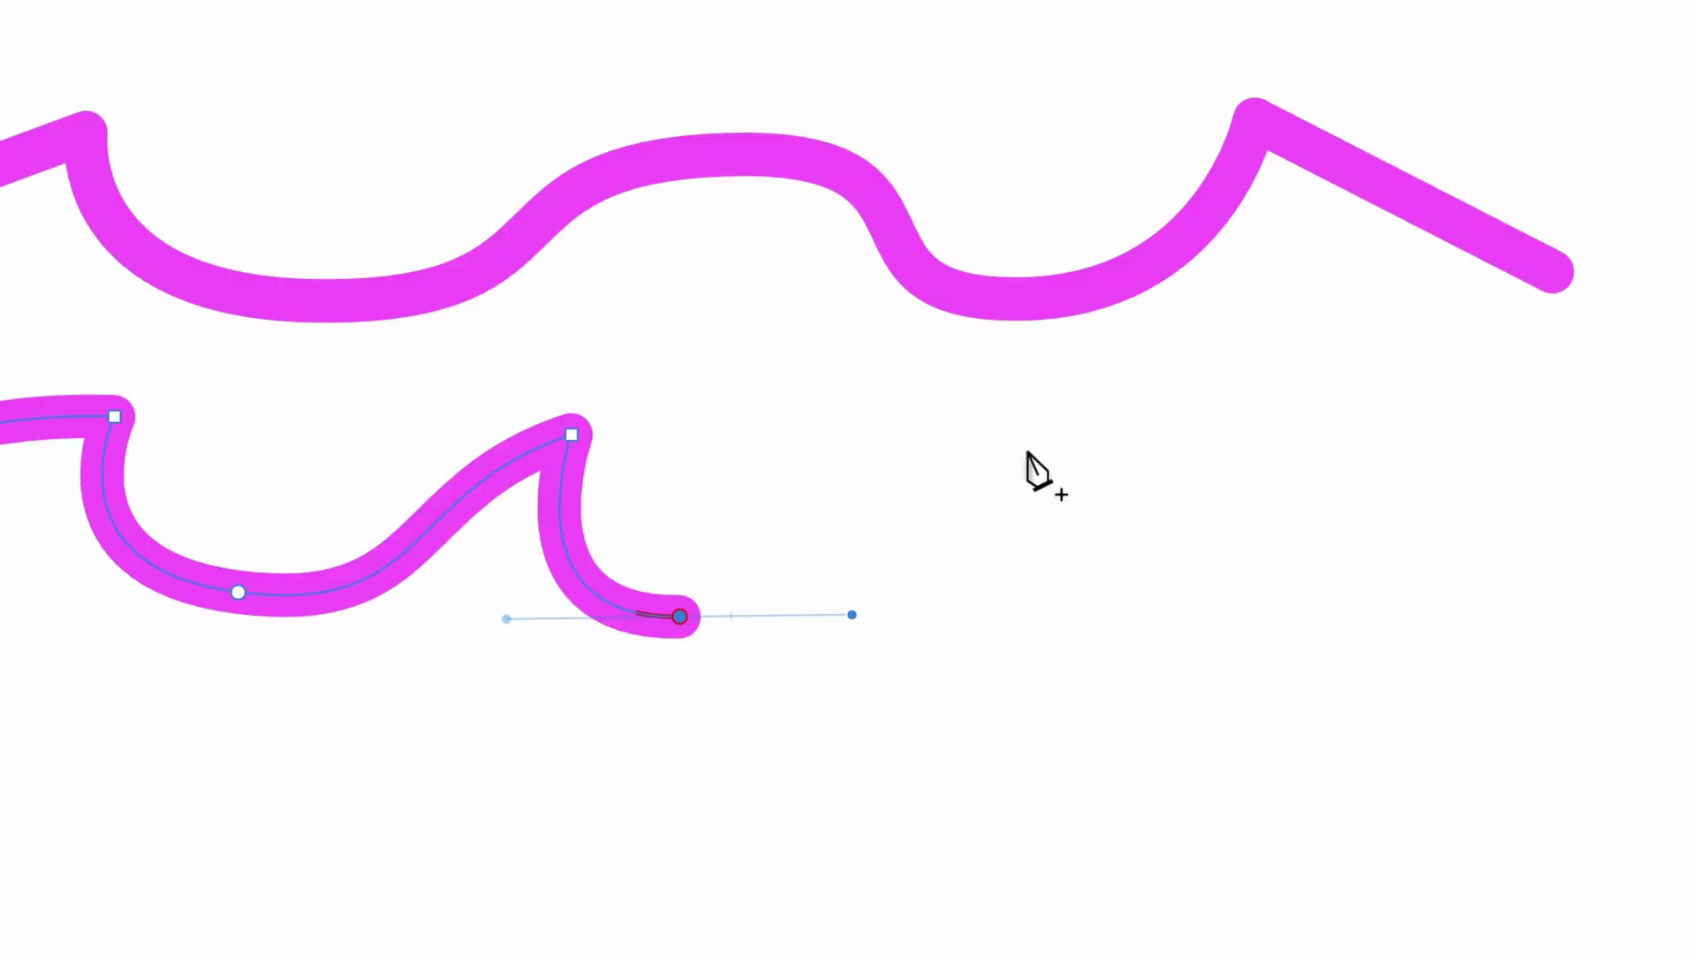
pyautogui.moveTo(1413, 424); pyautogui.dragTo(1448, 409)
pyautogui.moveTo(1069, 434); pyautogui.dragTo(1205, 425)
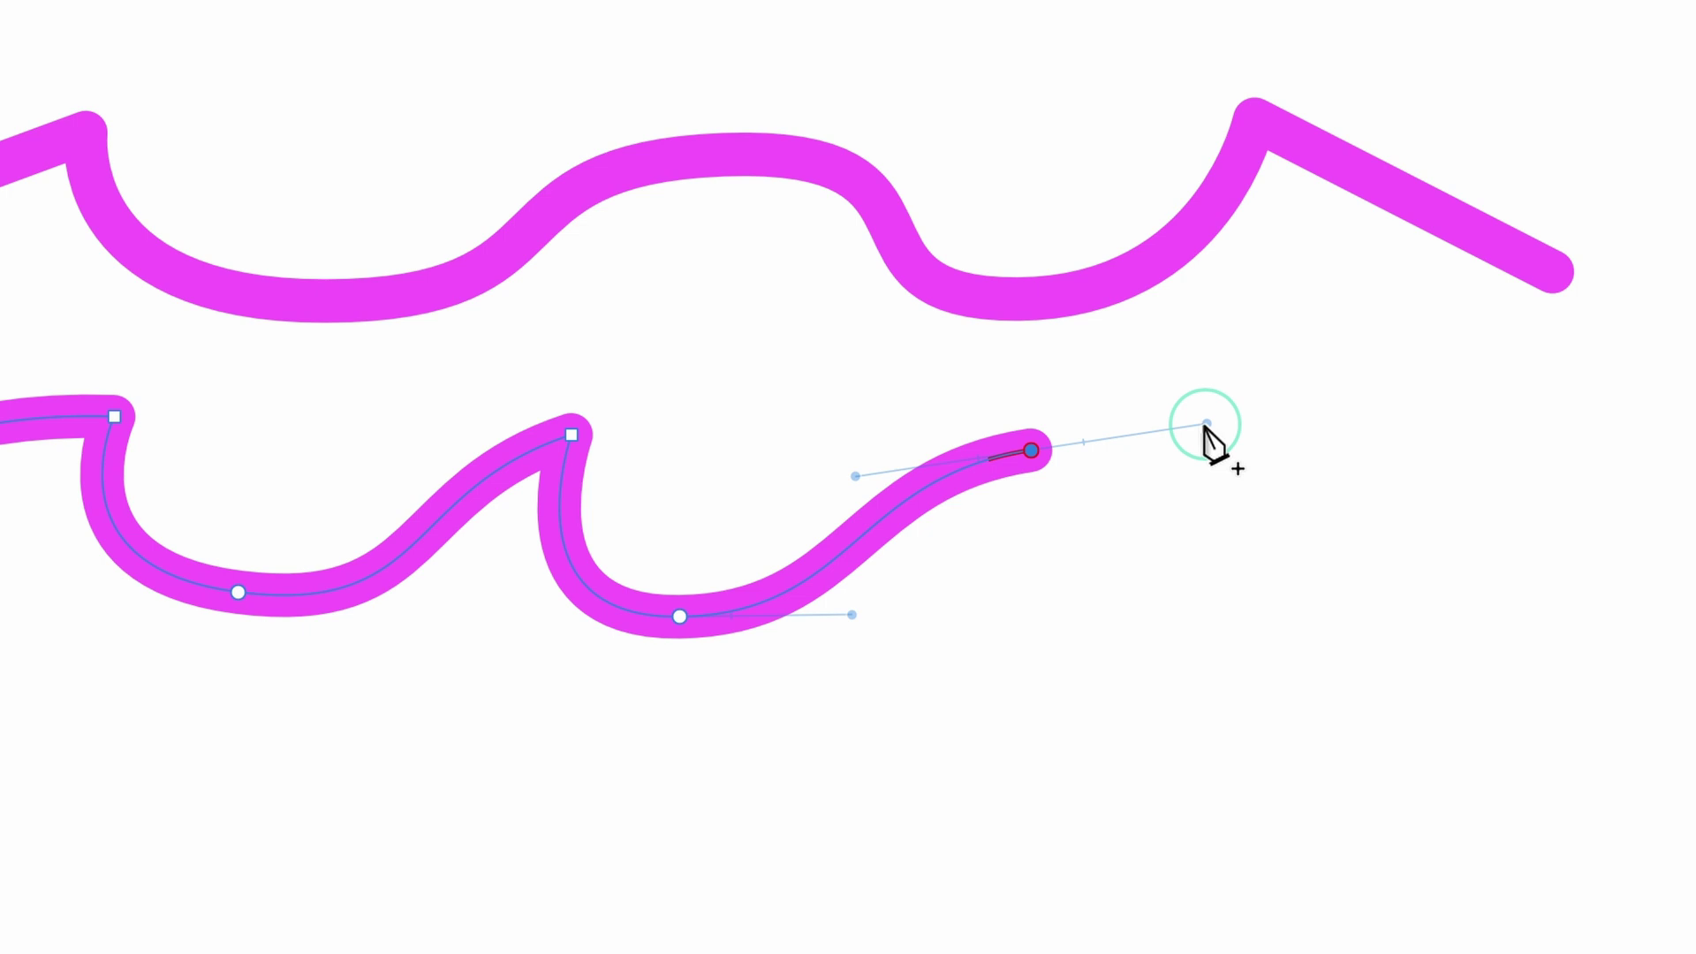
pyautogui.press('alt')
pyautogui.moveTo(1206, 425); pyautogui.dragTo(979, 553)
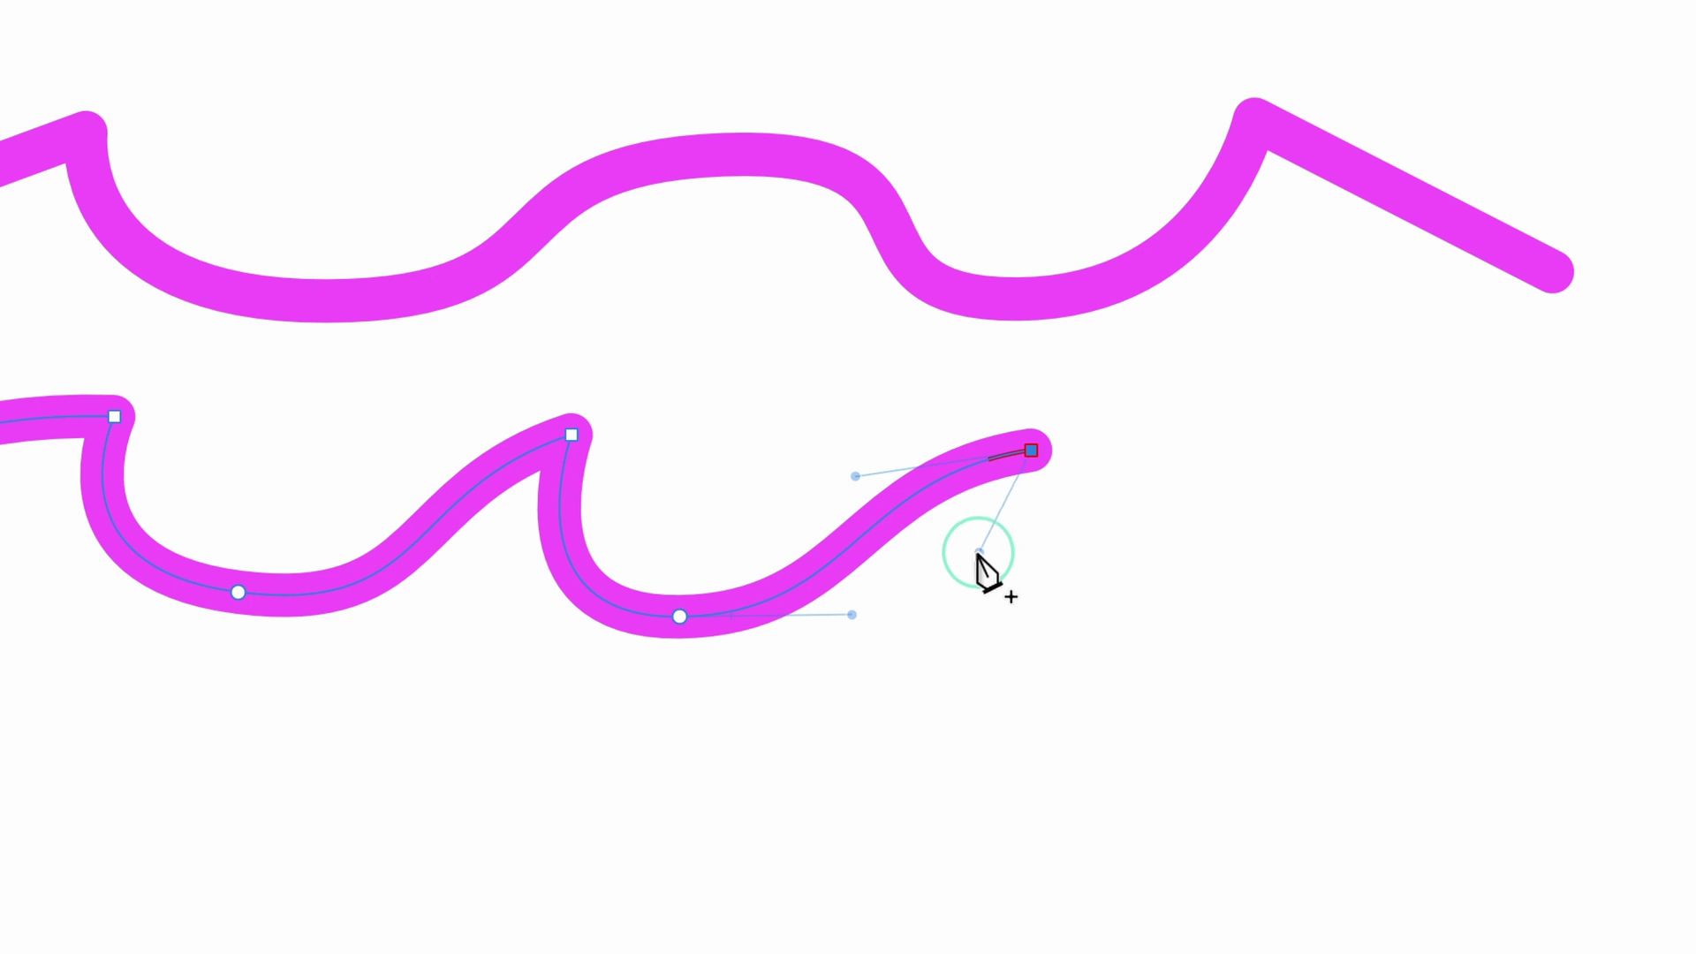
pyautogui.moveTo(980, 553); pyautogui.dragTo(980, 555)
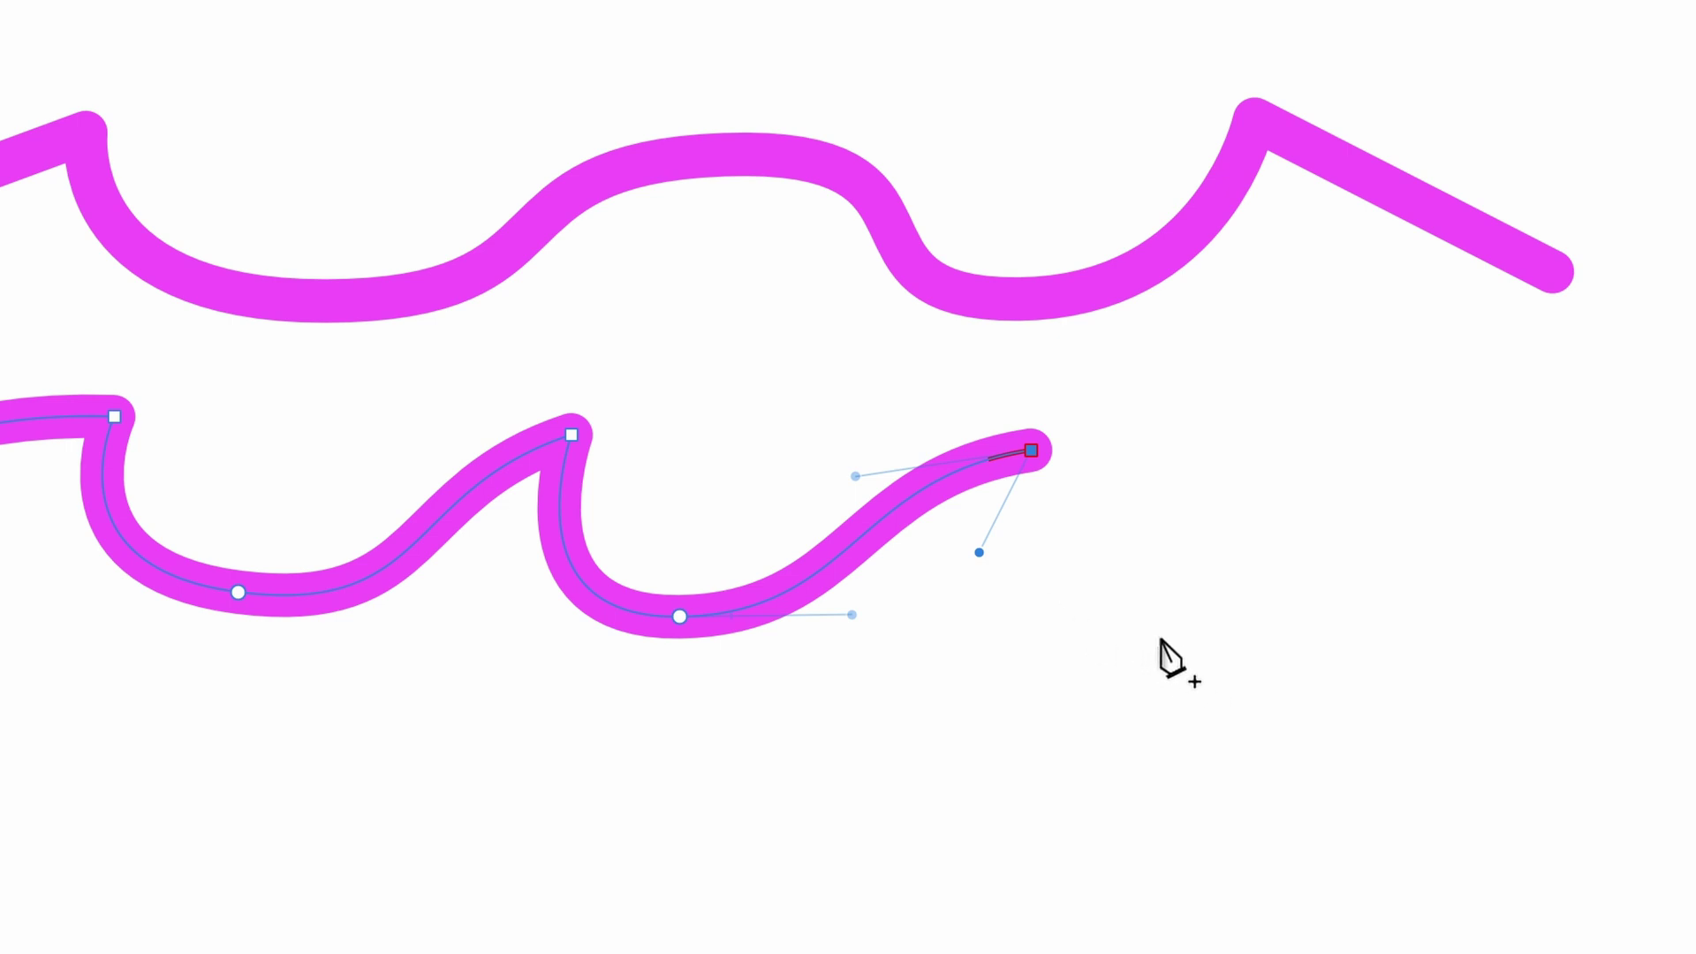
# Continue toward the Cusp label with a low smooth node, a high cusp node with its leading handle bent downward, and another low smooth node.
pyautogui.moveTo(1163, 636); pyautogui.dragTo(1310, 636)
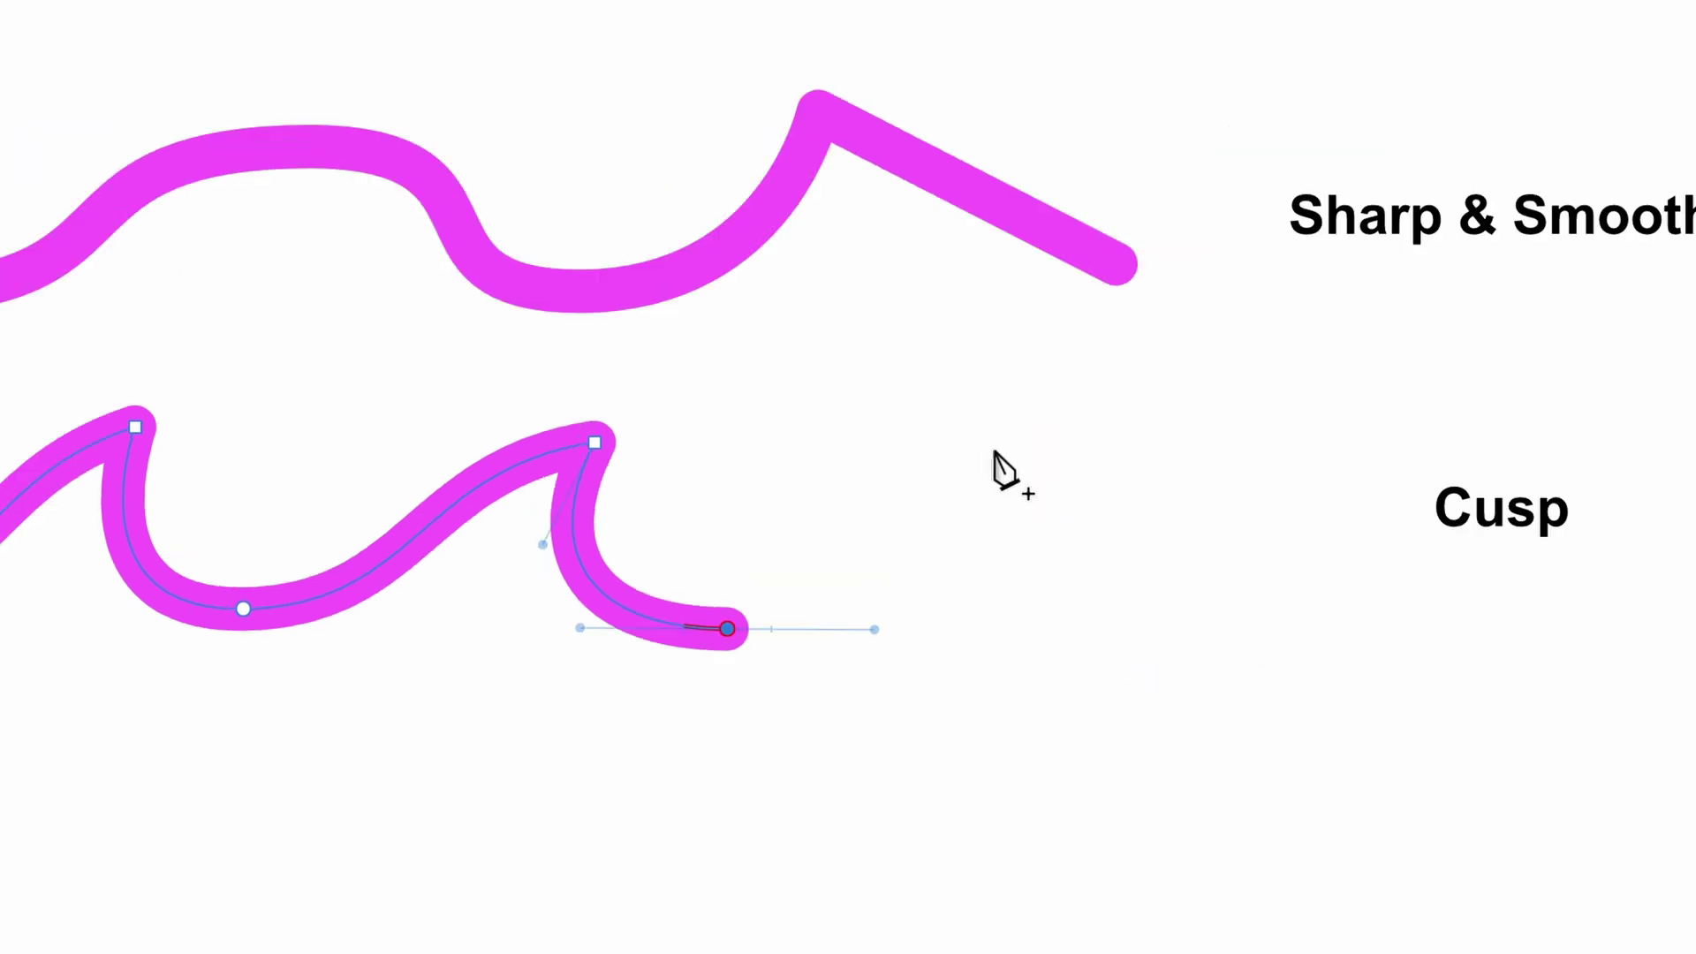
pyautogui.moveTo(964, 439); pyautogui.dragTo(929, 543)
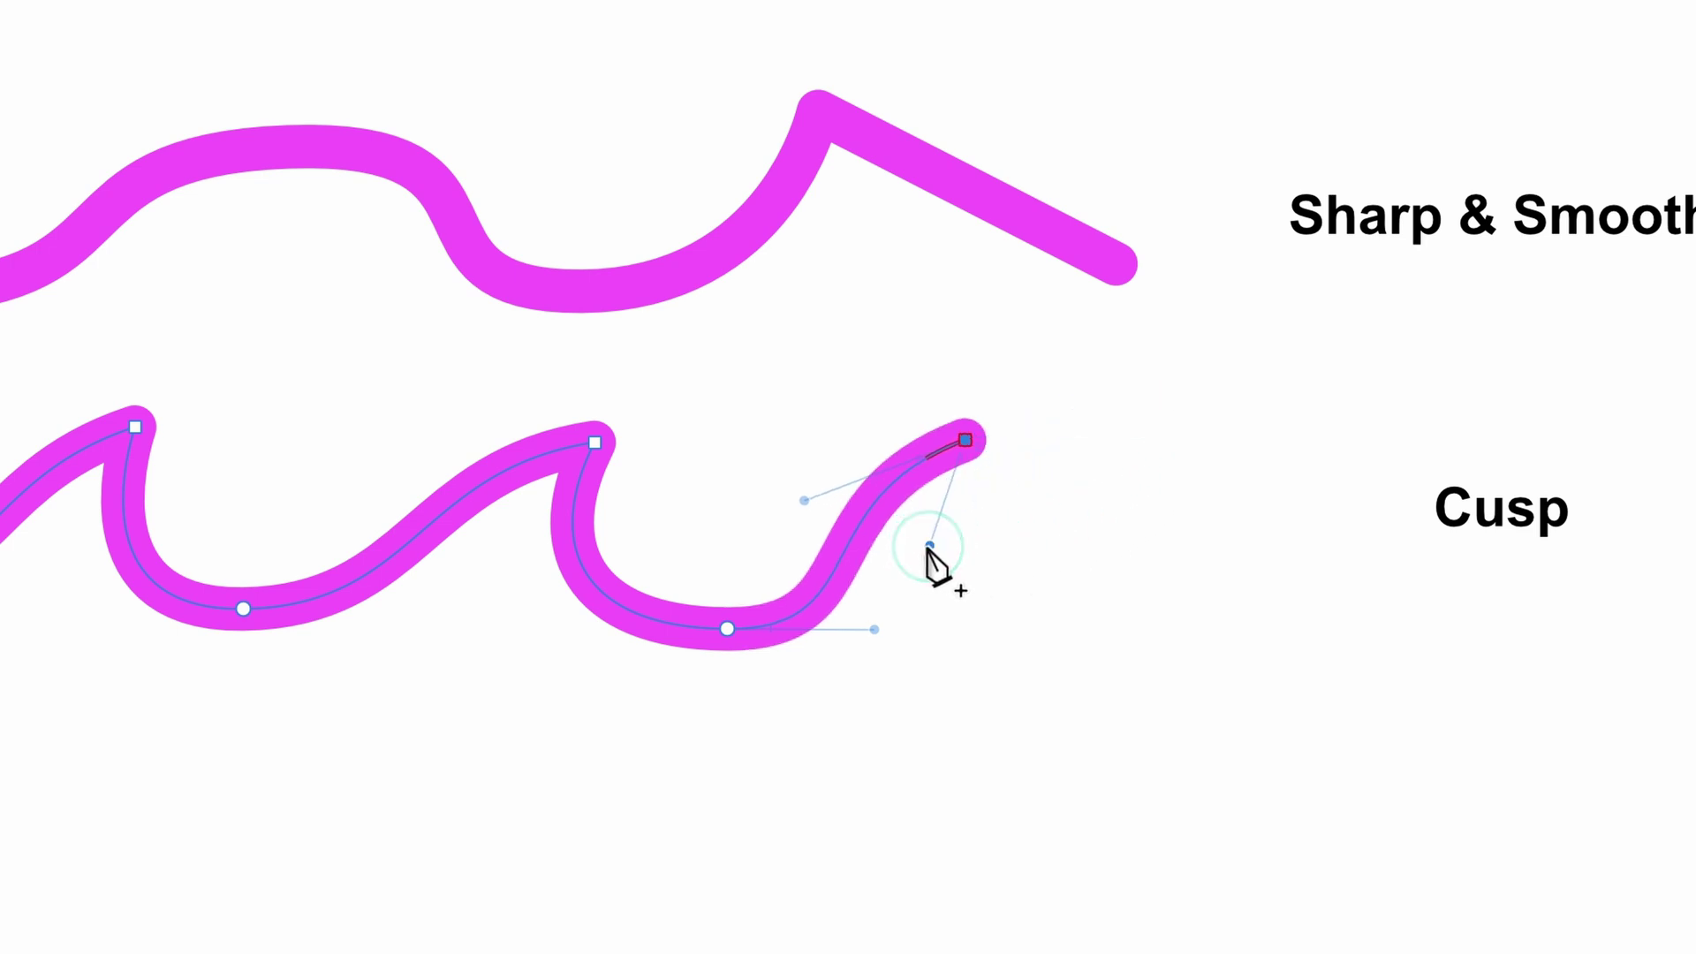
pyautogui.click(1162, 628)
pyautogui.moveTo(1162, 628); pyautogui.dragTo(1344, 598)
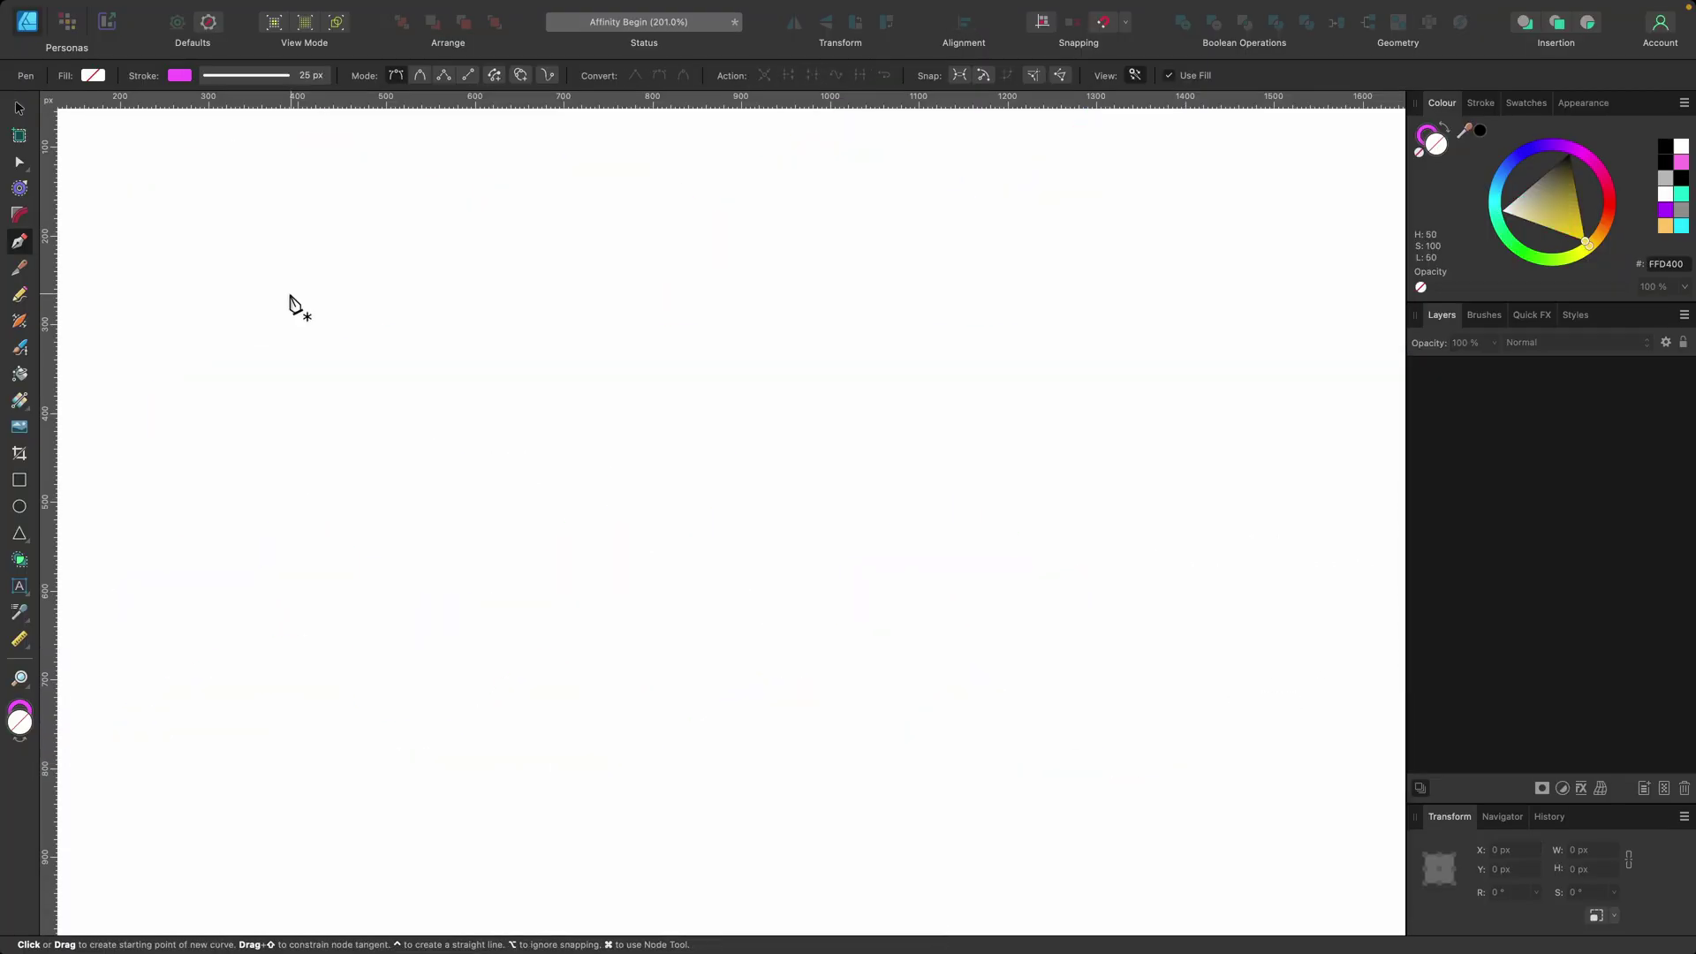
# Draw a zigzag of six sharp nodes across the upper part of the blank canvas, then end the curve.
pyautogui.click(265, 341)
pyautogui.click(412, 249)
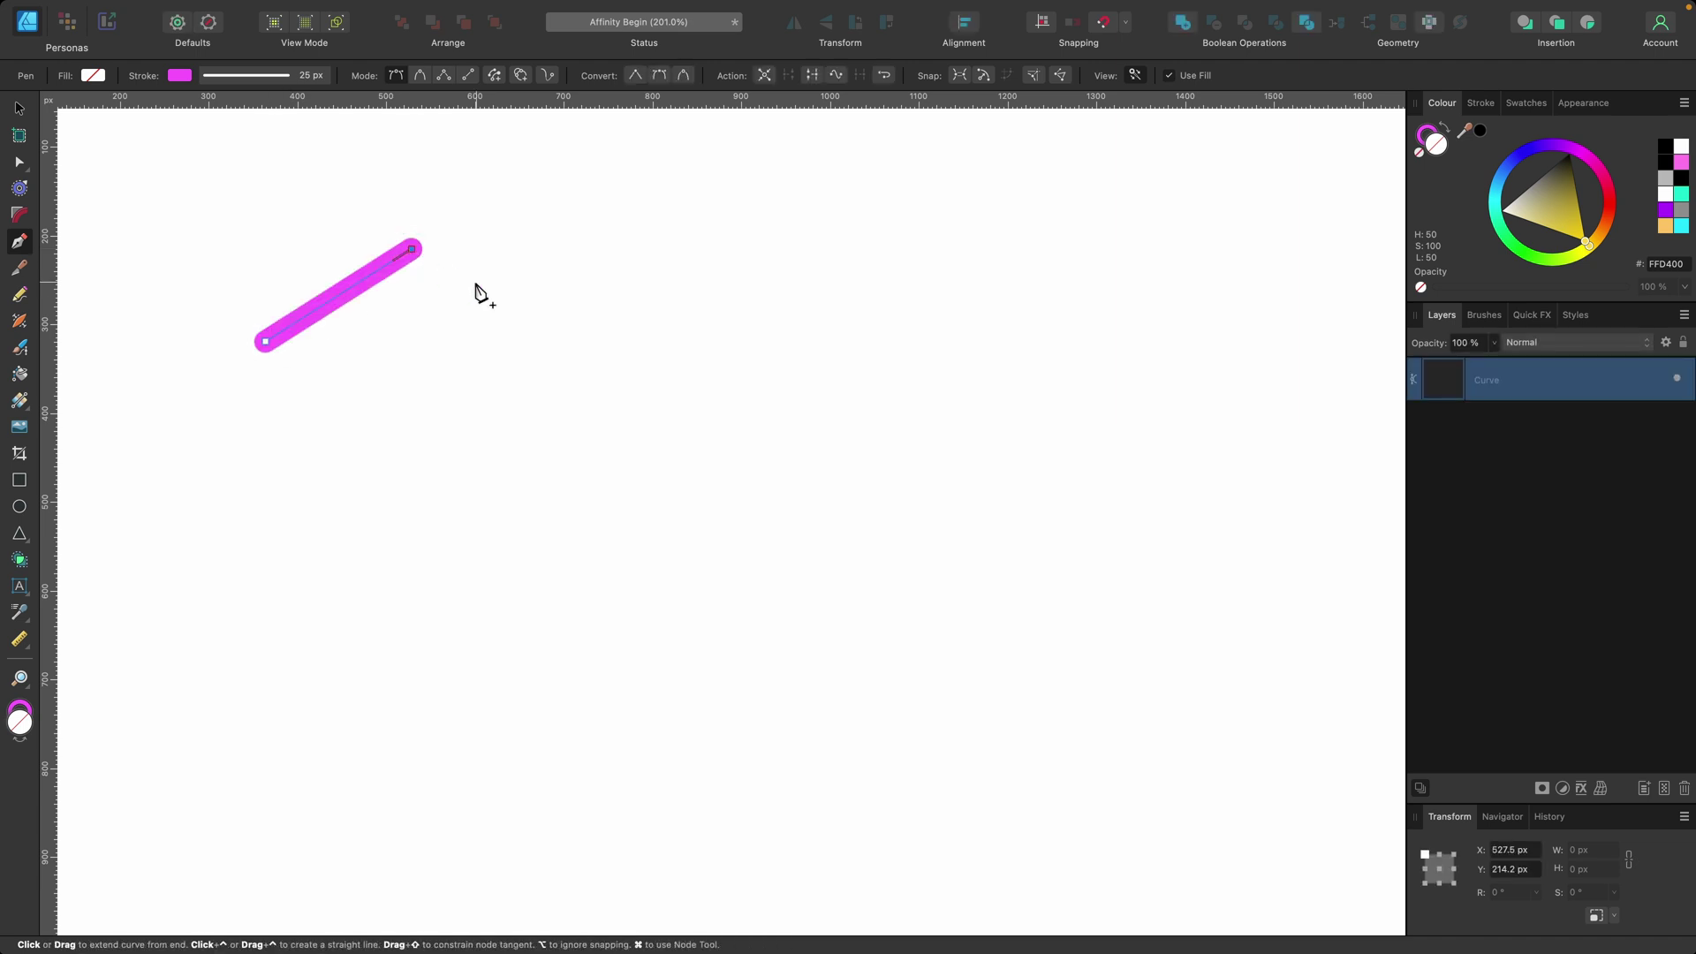
pyautogui.click(557, 328)
pyautogui.click(691, 235)
pyautogui.click(824, 340)
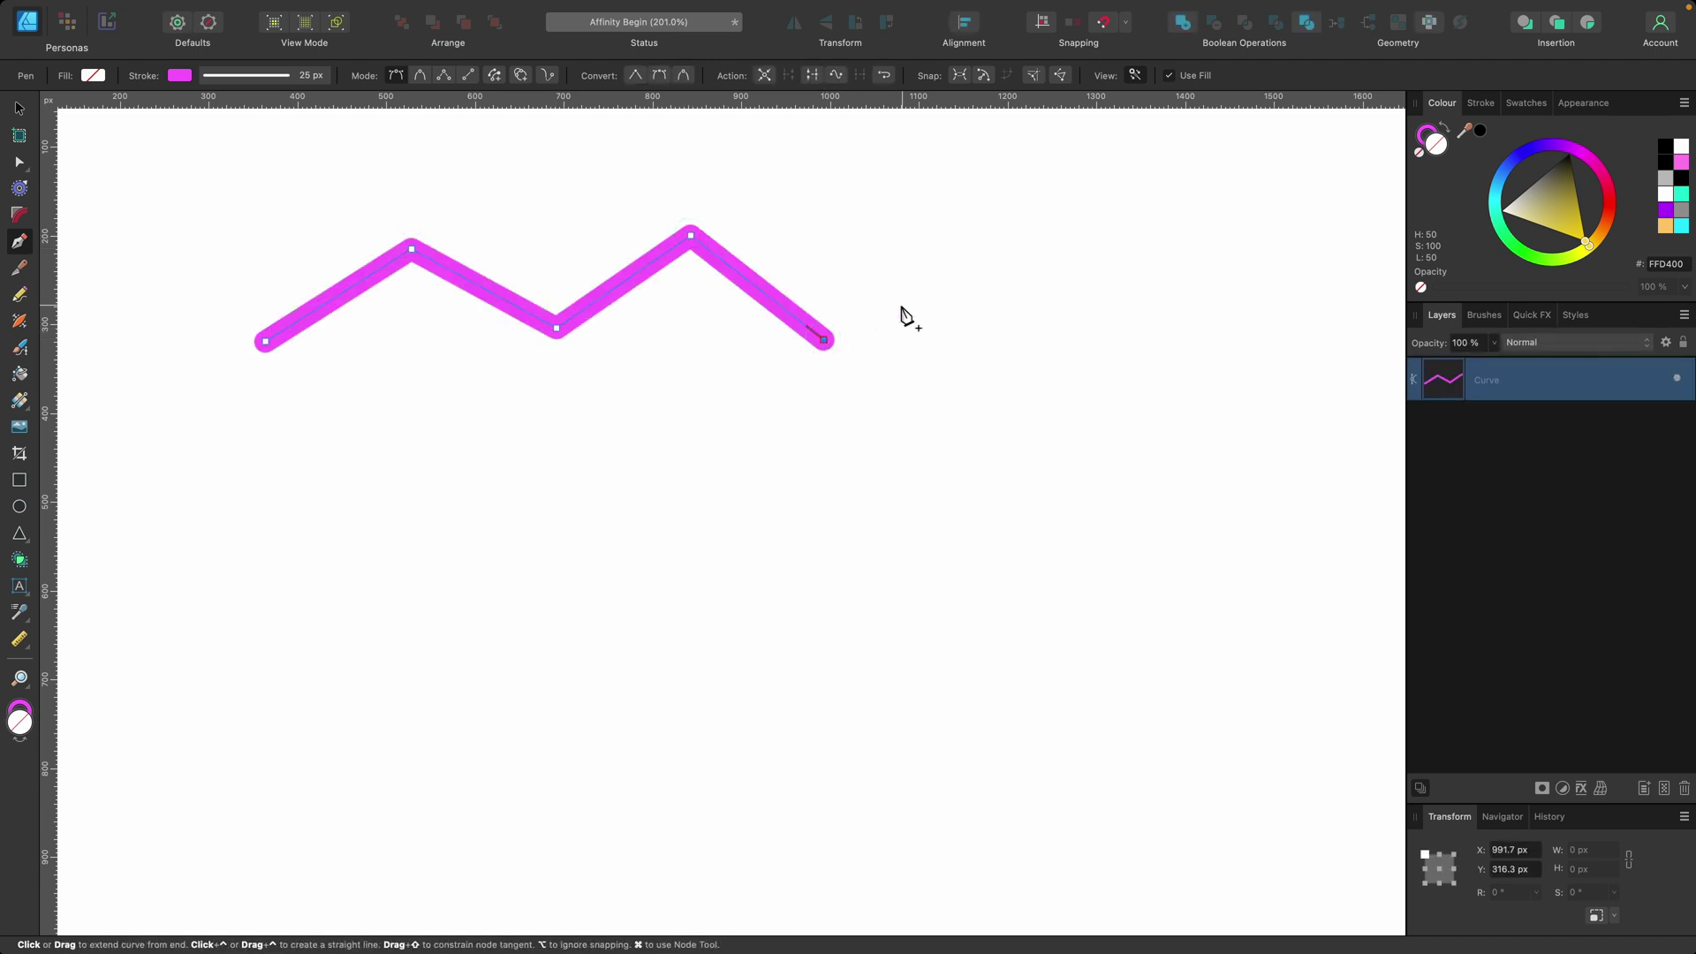
pyautogui.click(942, 279)
pyautogui.press('Escape')
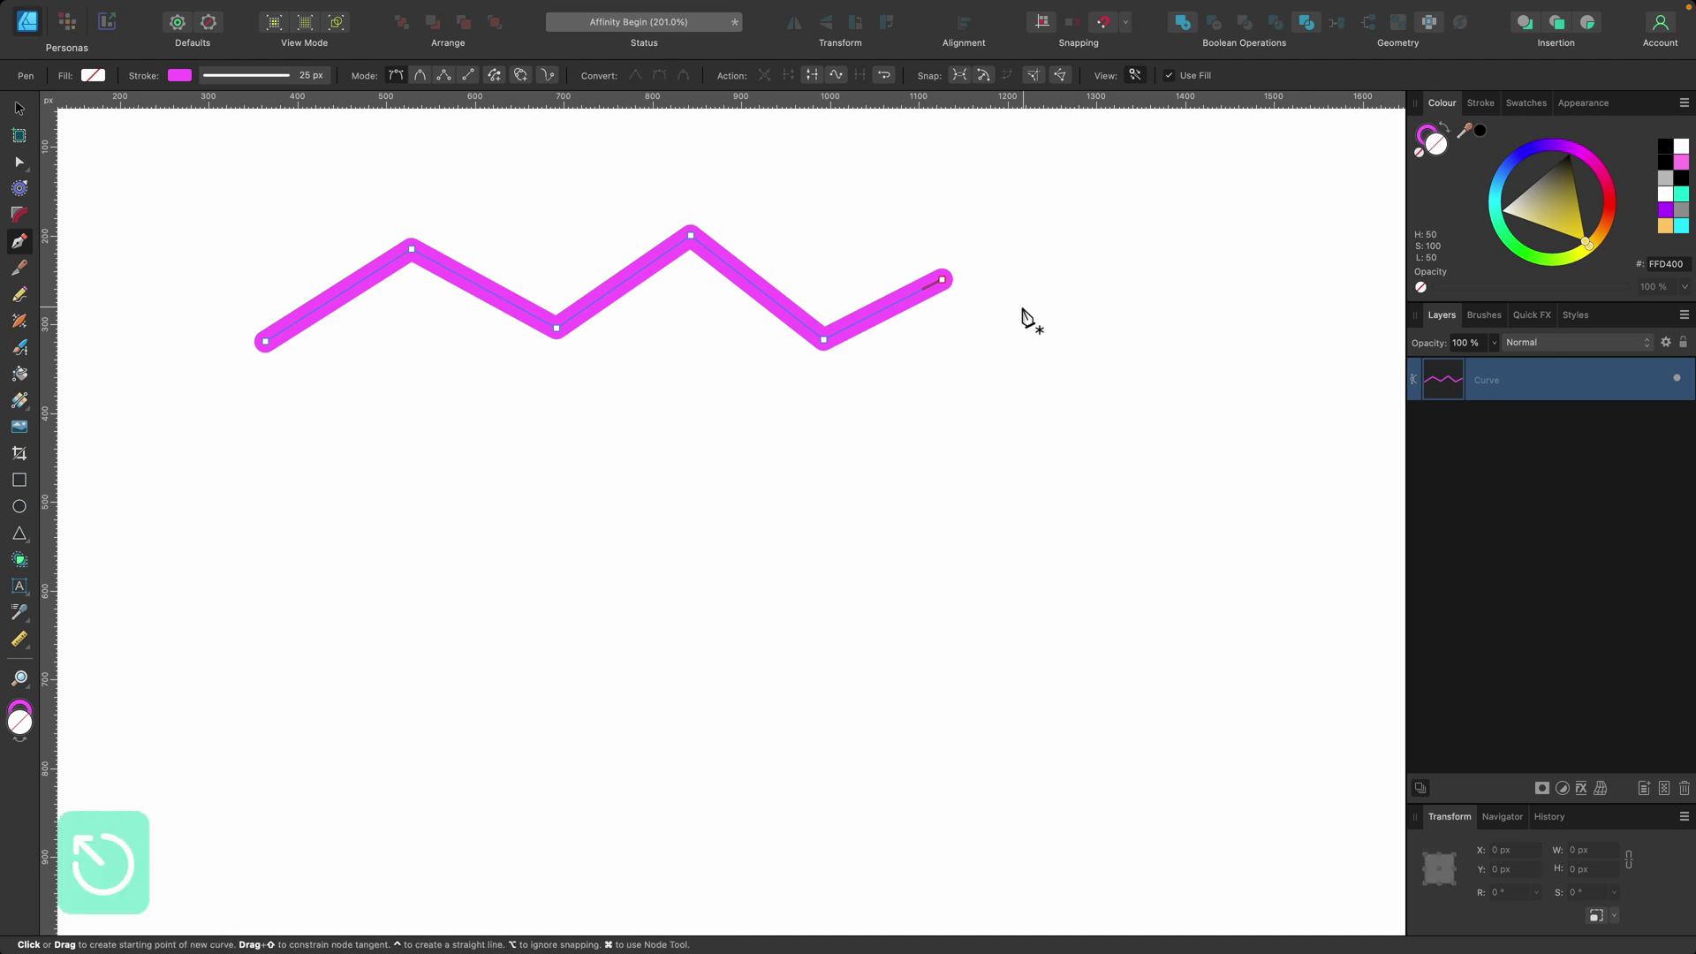
pyautogui.click(1032, 381)
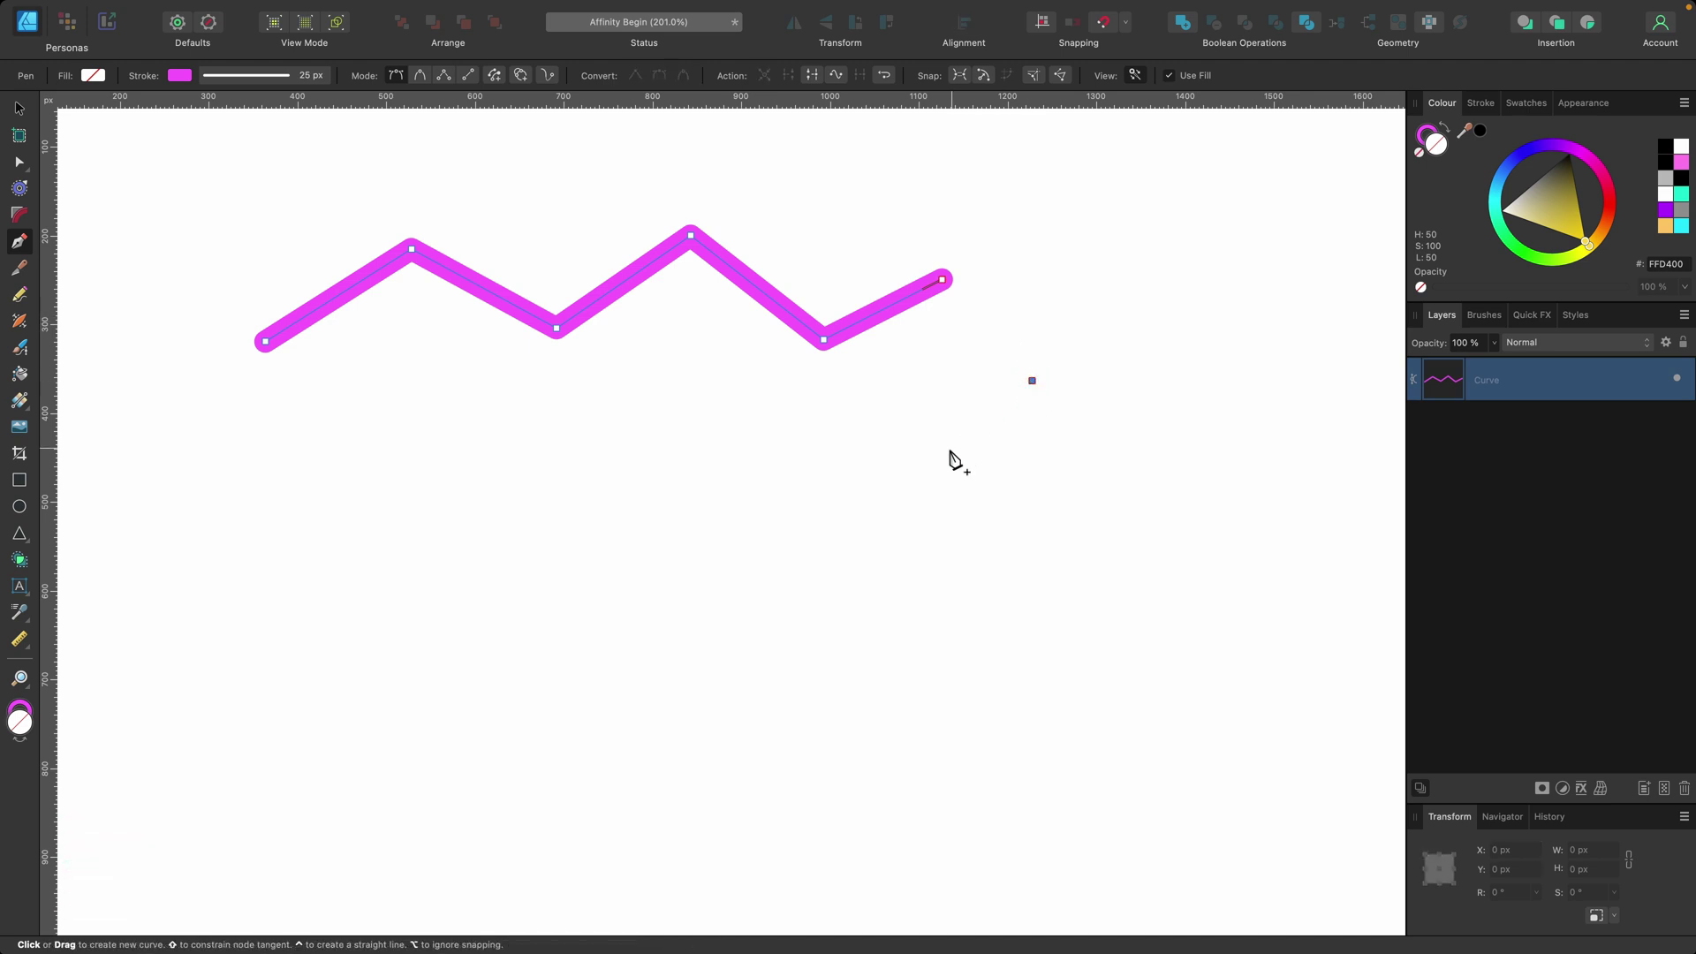
pyautogui.click(929, 468)
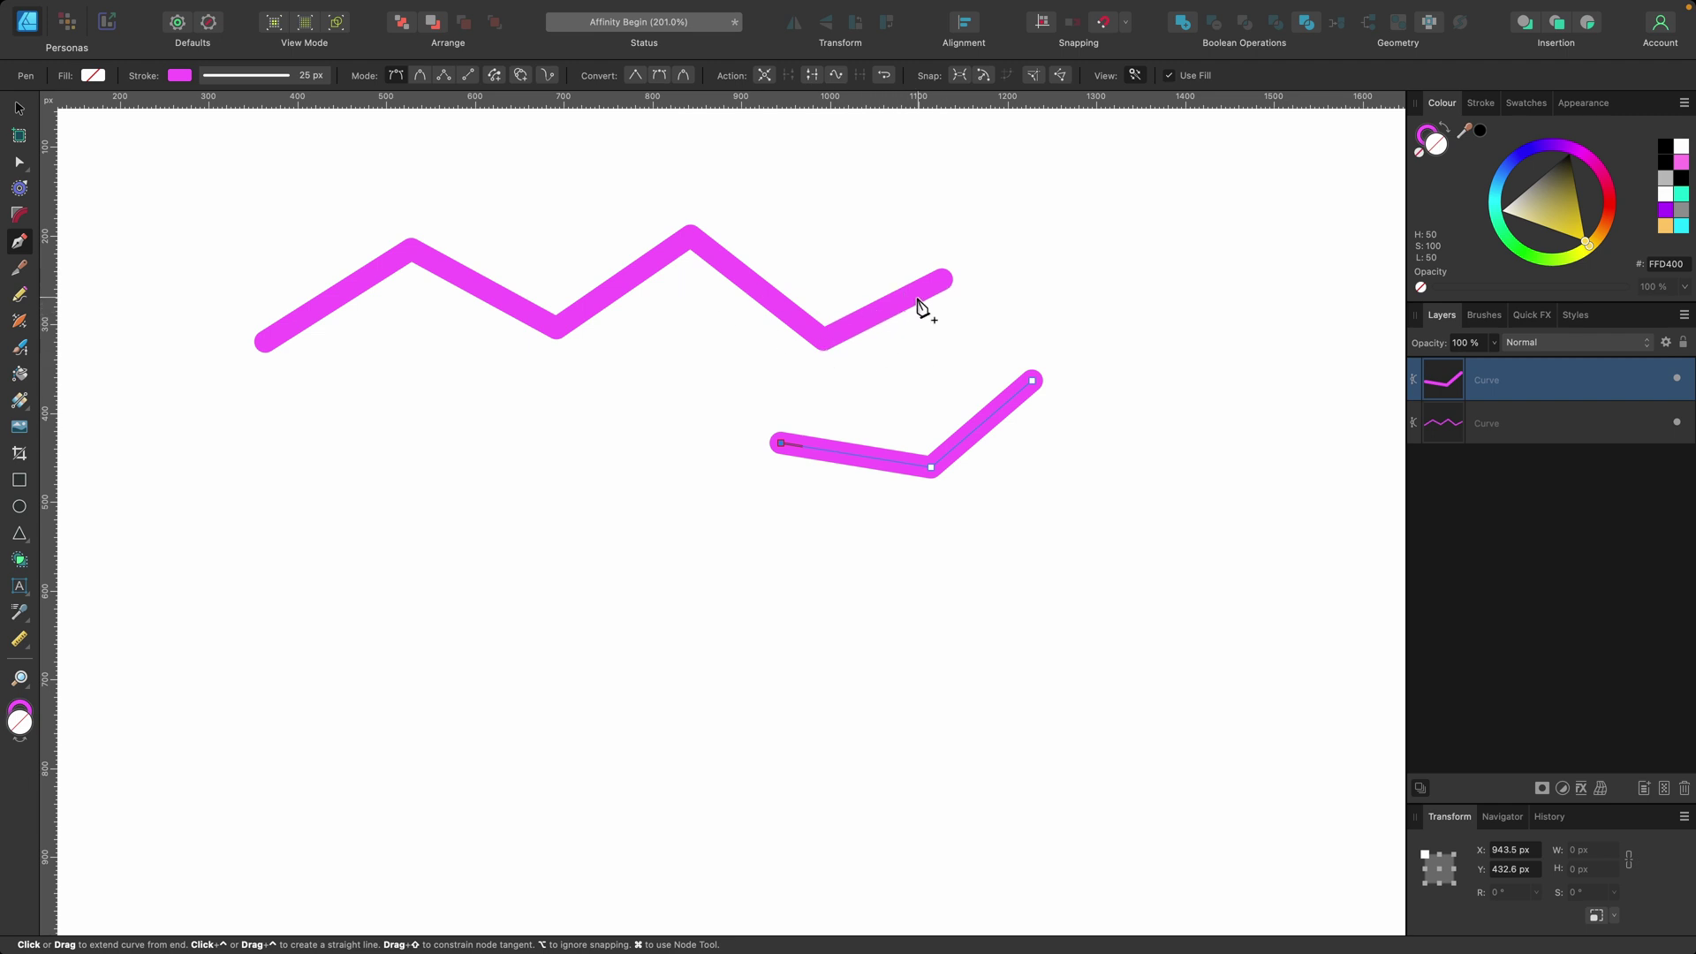
pyautogui.press('super+z')
pyautogui.press('super+z')
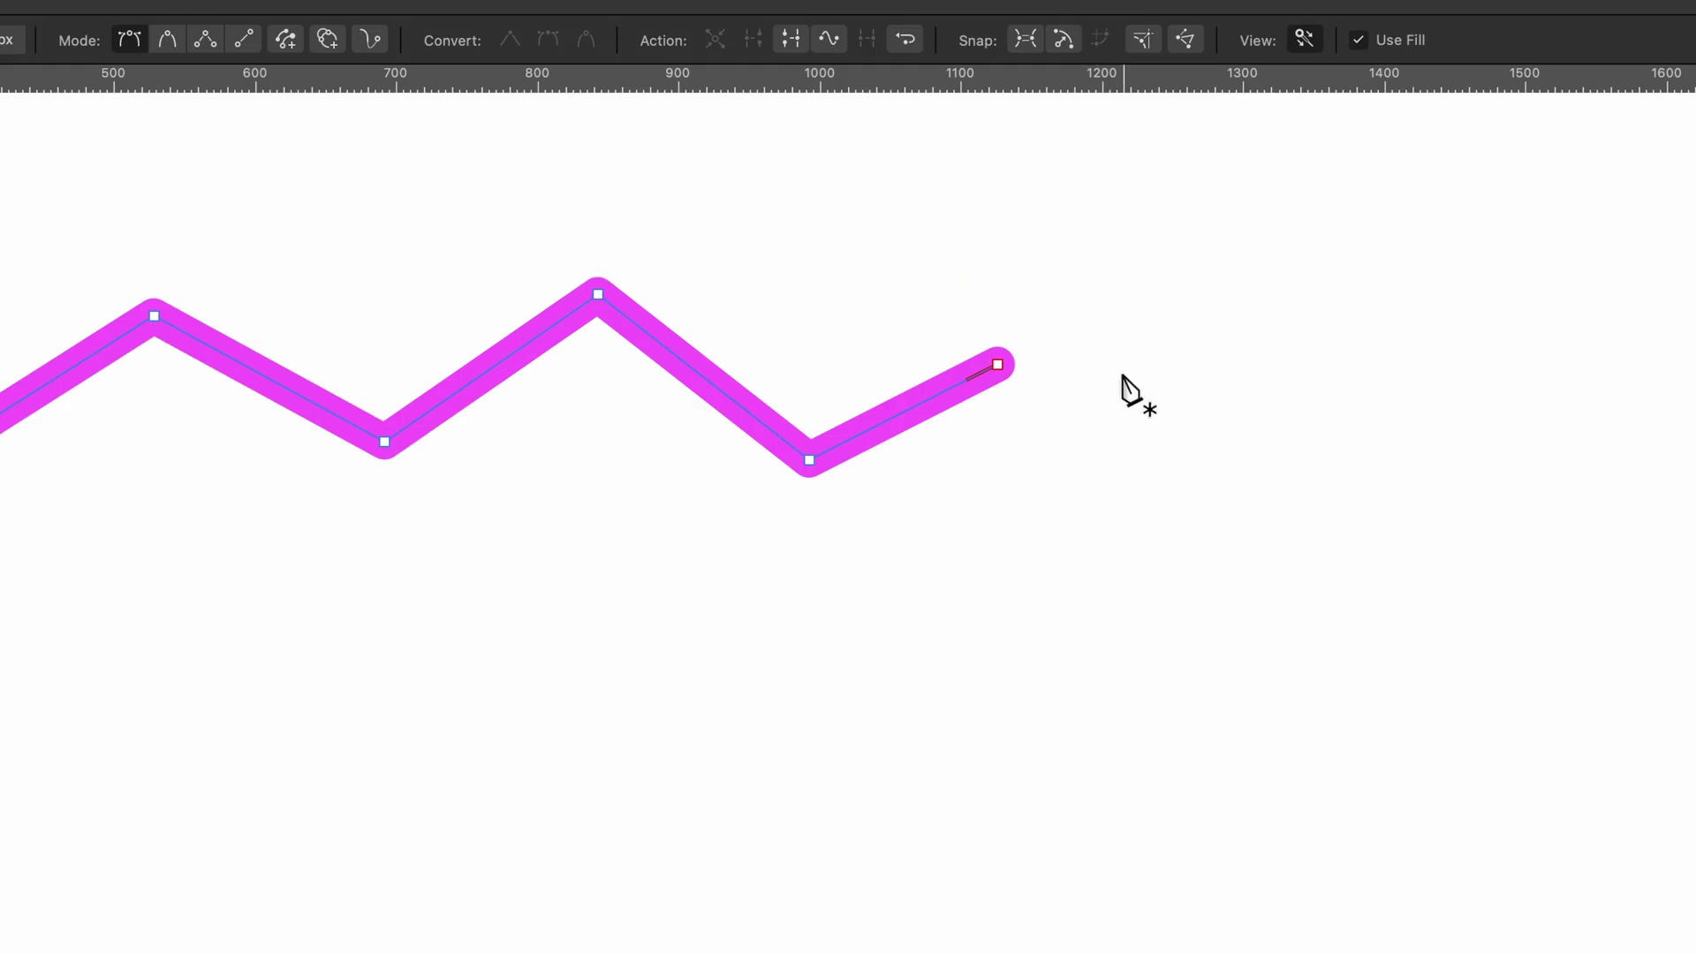
# Reselect the zigzag's end node and extend the curve with five sharp nodes that descend and turn back beneath it.
pyautogui.press('super')
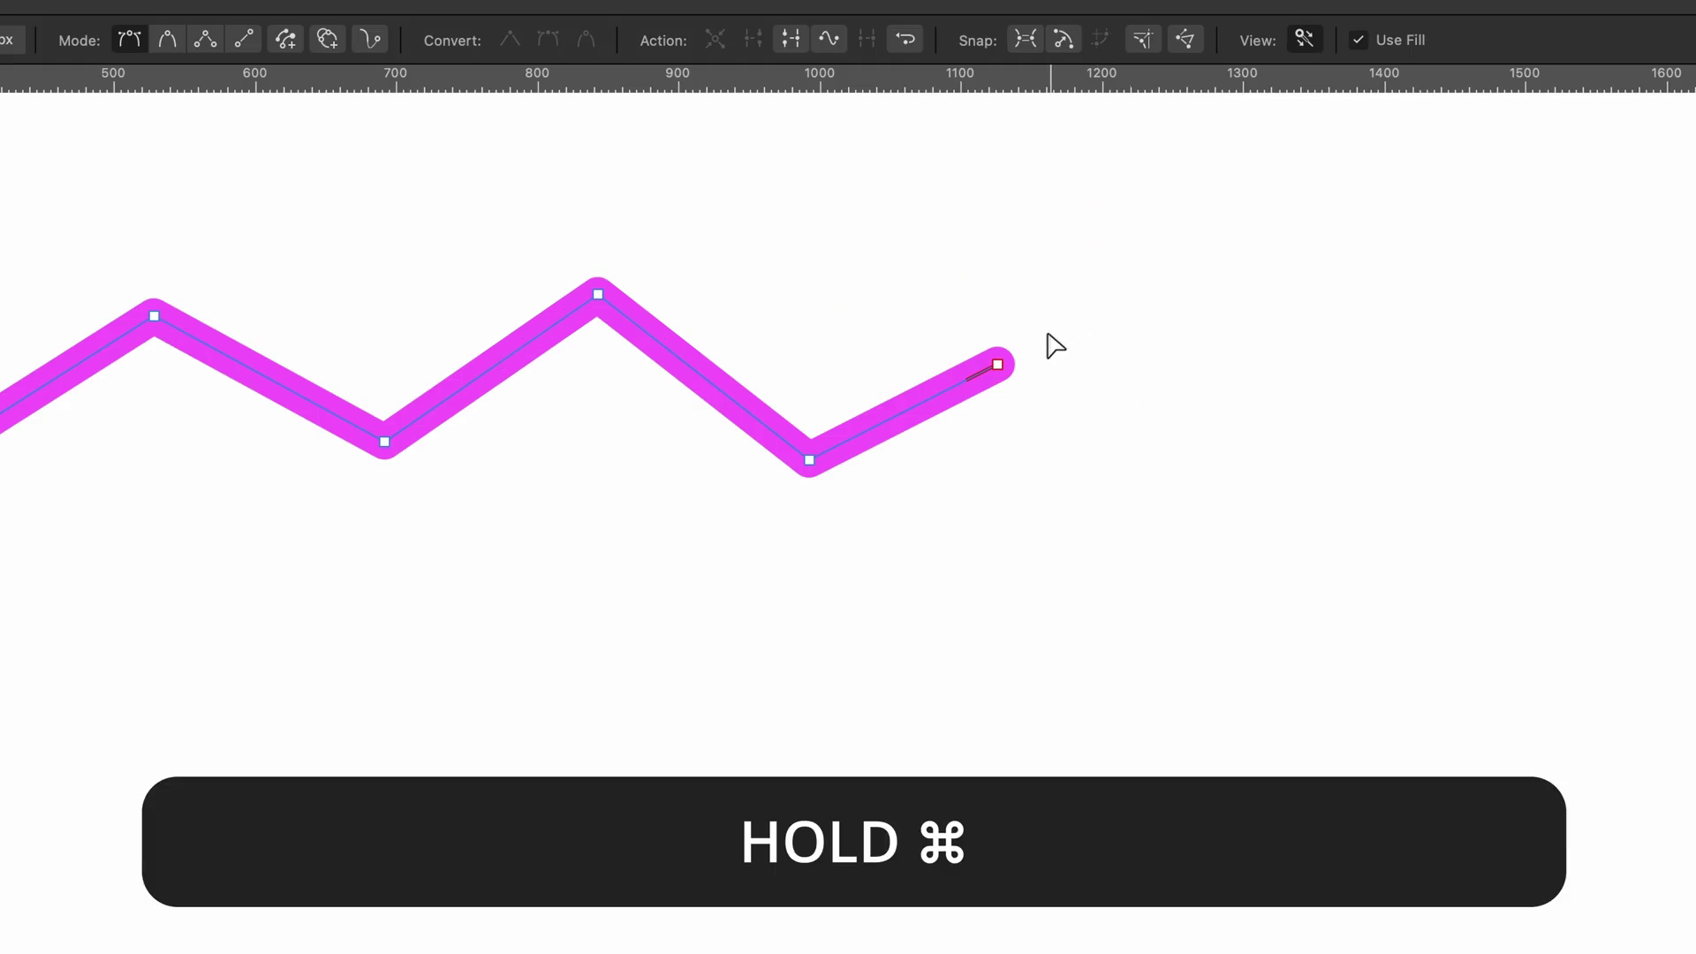
pyautogui.keyDown('super'); pyautogui.click(998, 366); pyautogui.keyUp('super')
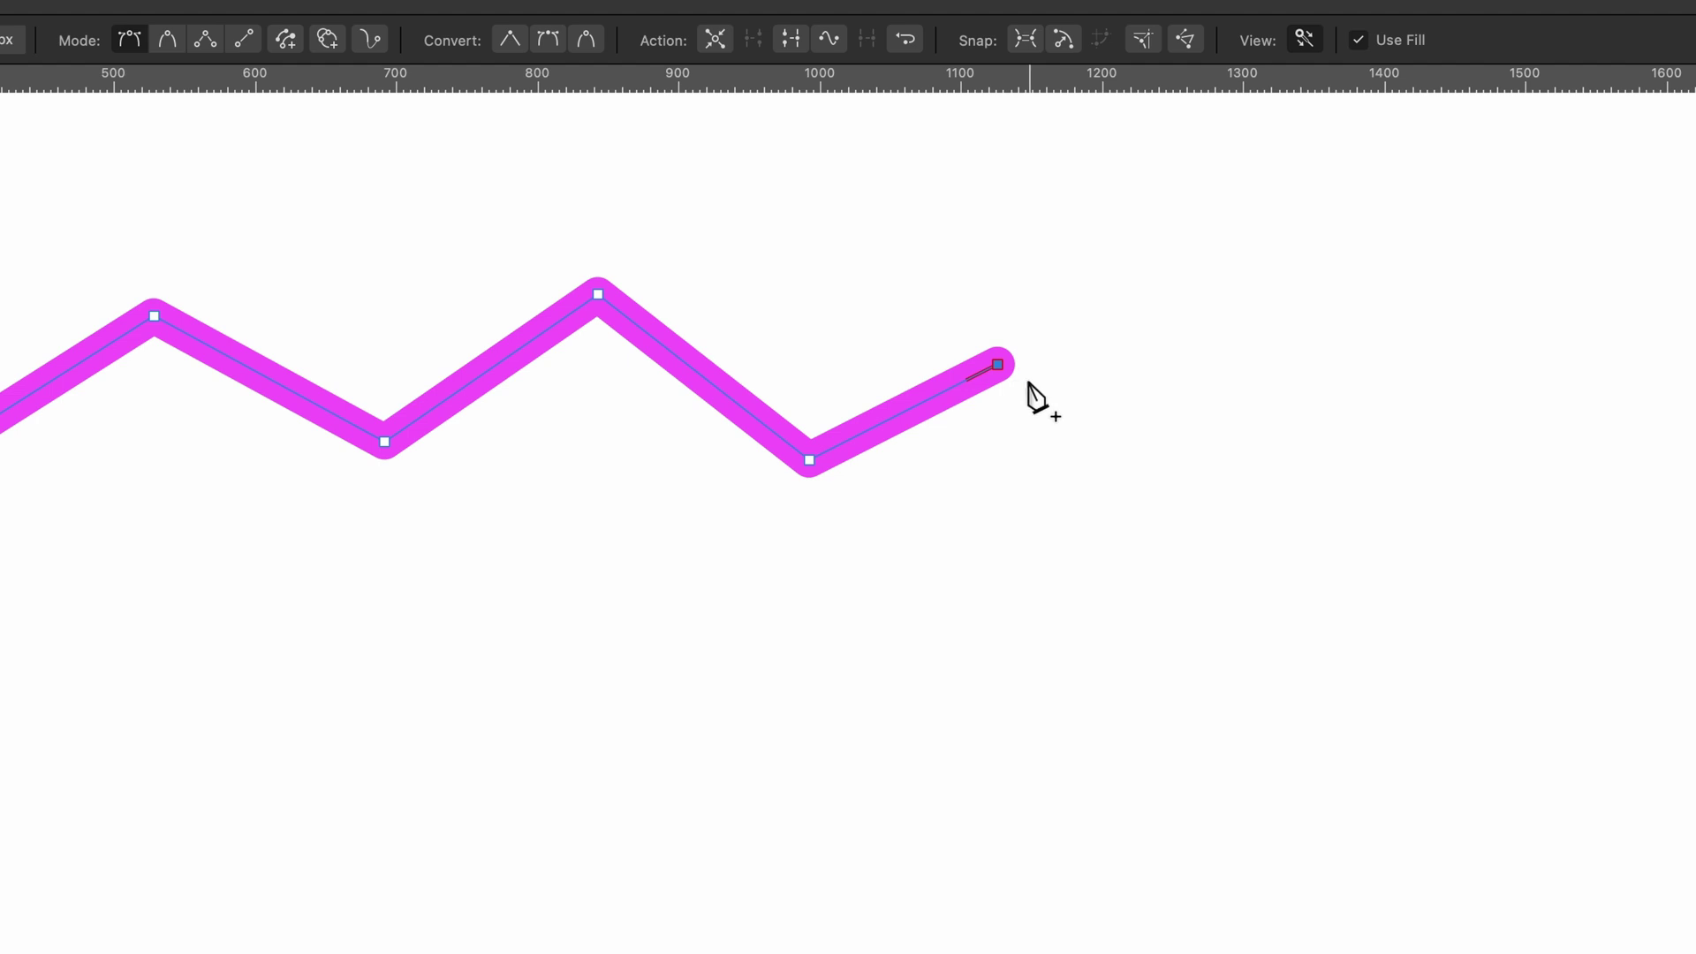
pyautogui.click(1210, 425)
pyautogui.click(1367, 542)
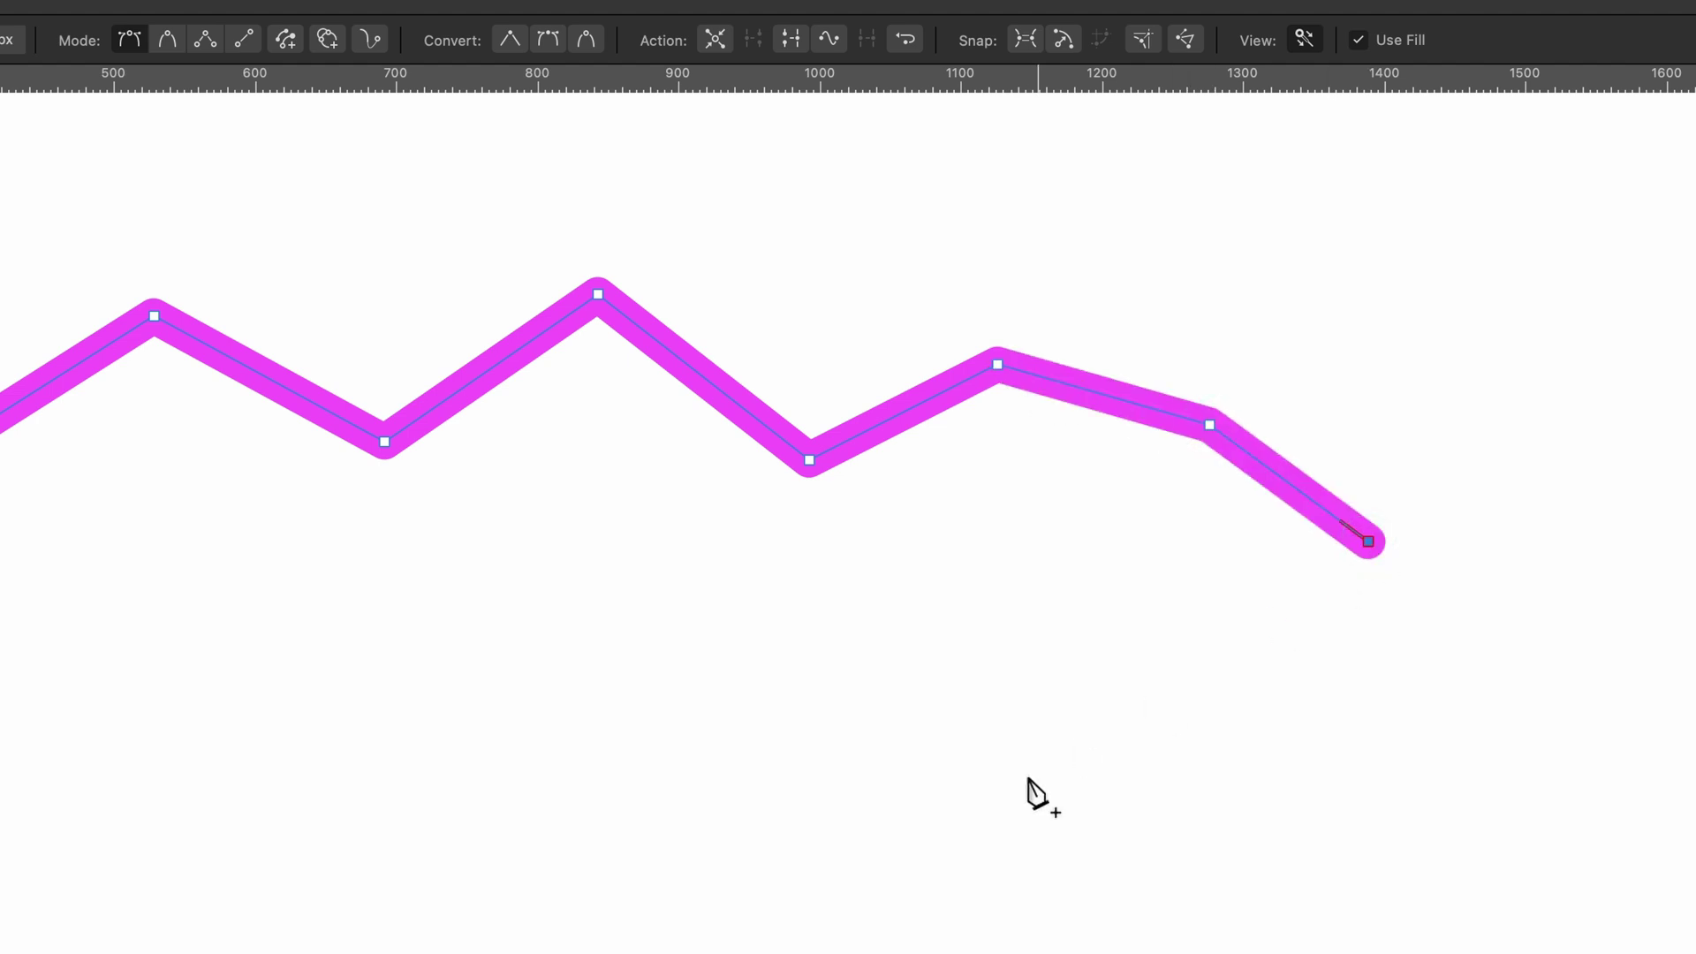
pyautogui.click(1001, 790)
pyautogui.click(666, 653)
pyautogui.click(463, 779)
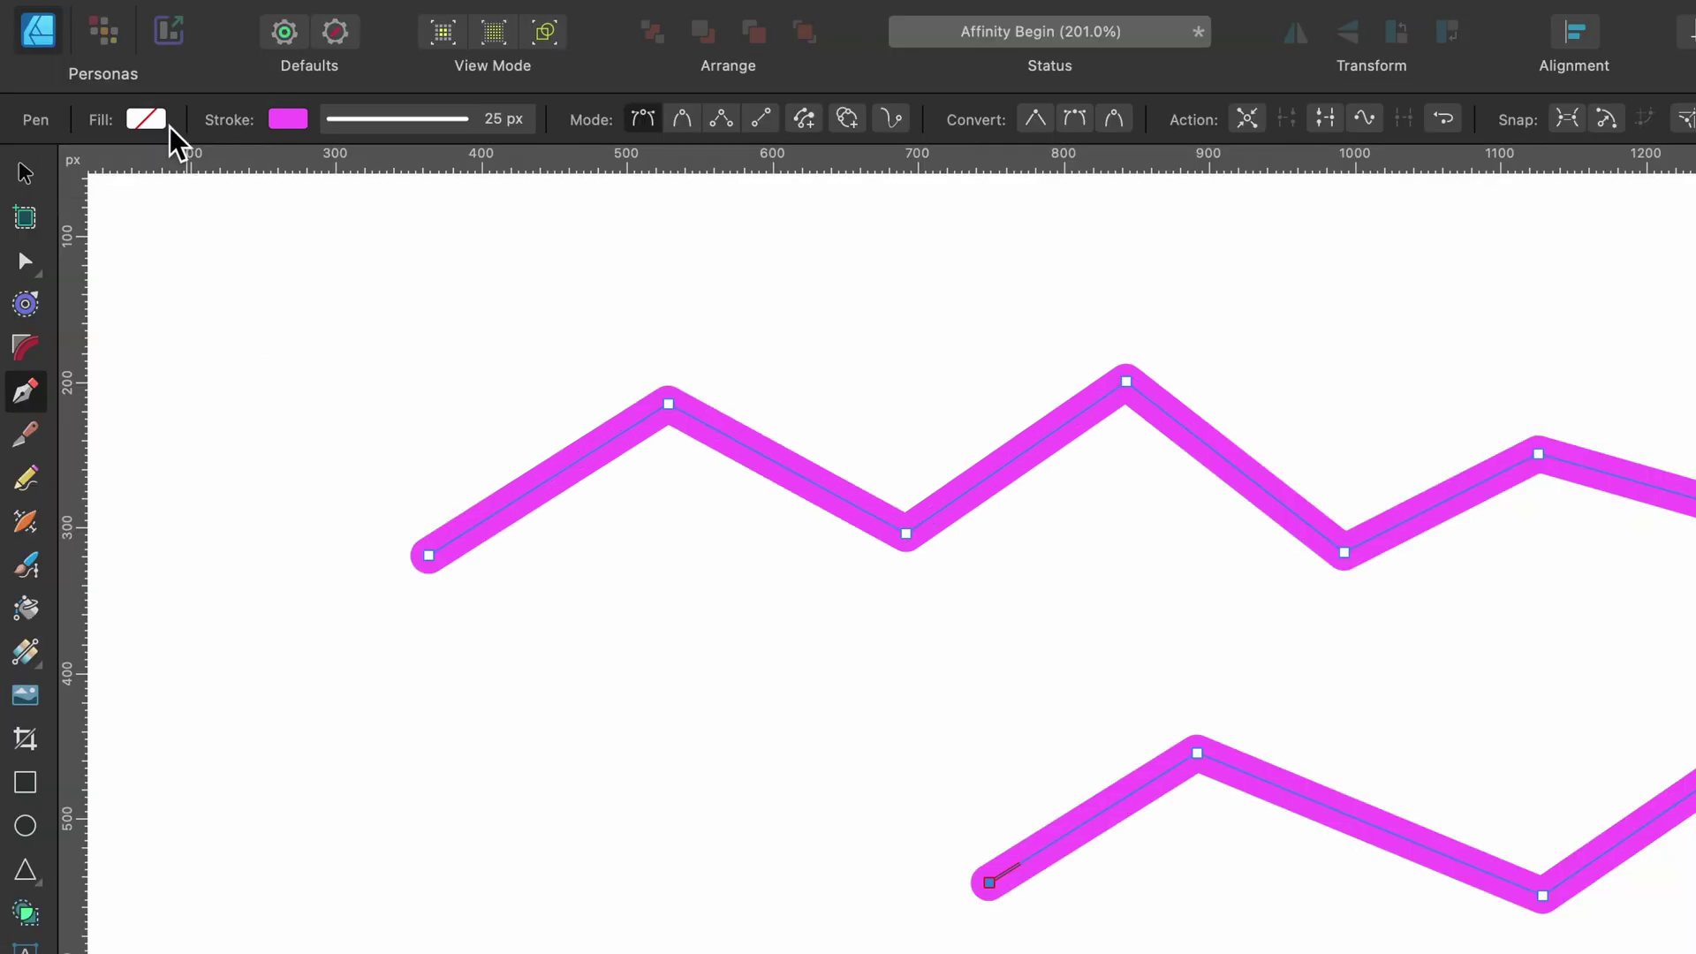
# Give the open zigzag curve a yellow fill, FFDF00.
pyautogui.click(93, 75)
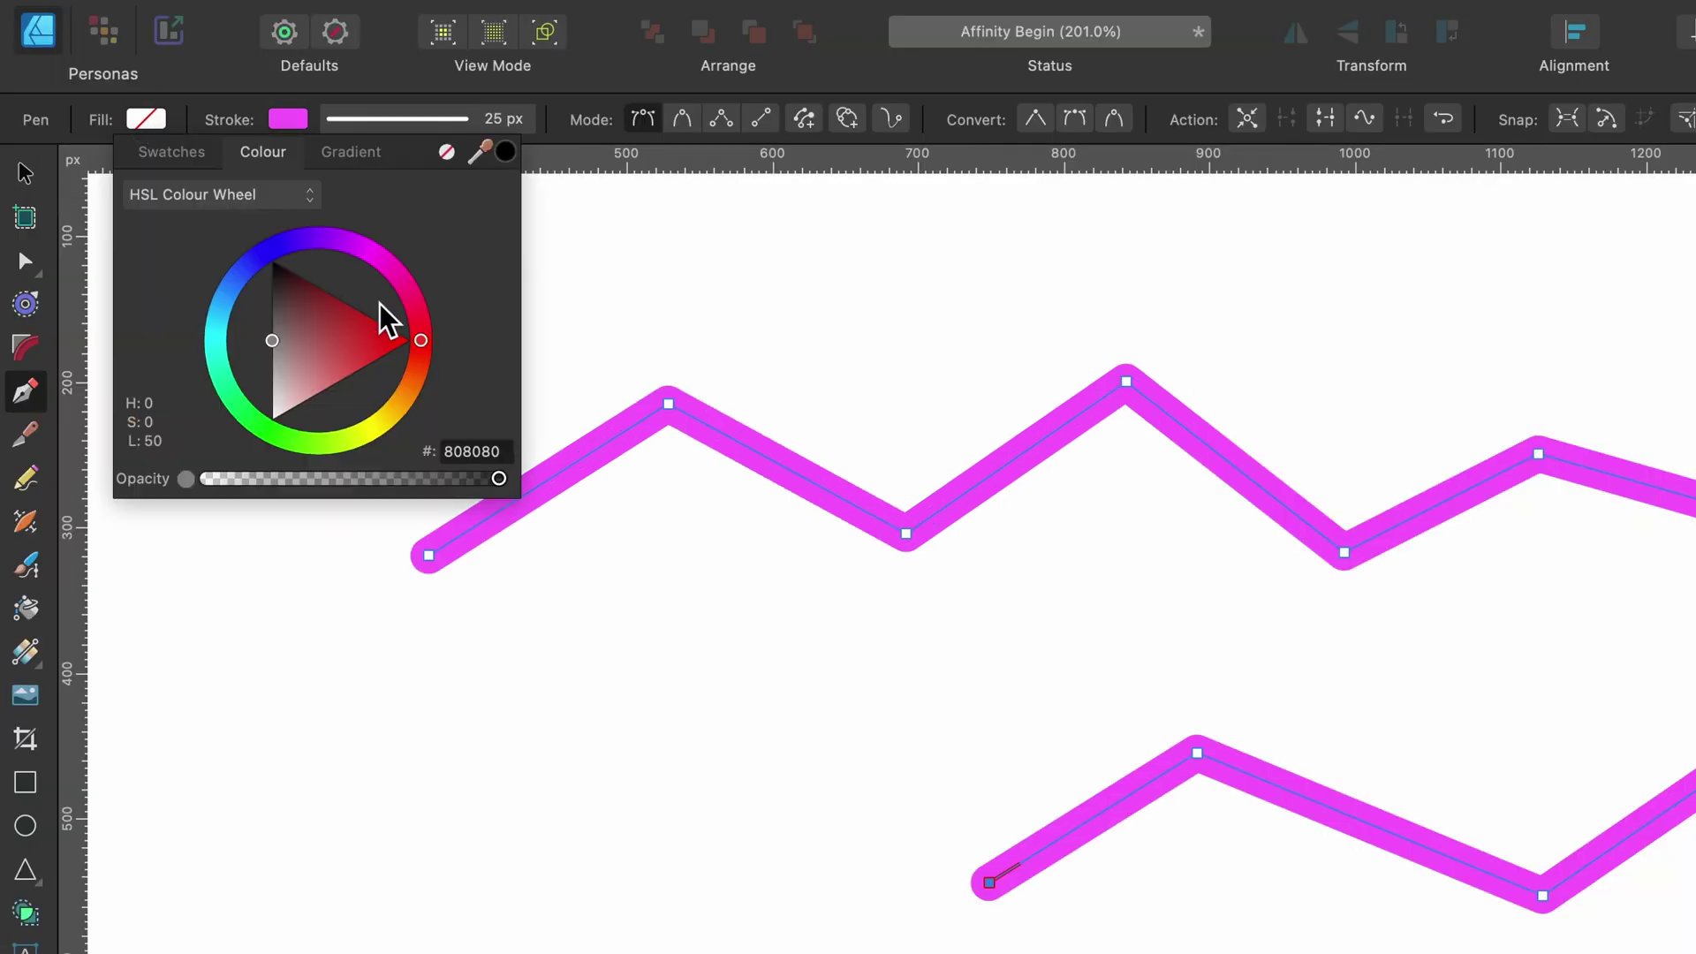
pyautogui.moveTo(383, 408); pyautogui.dragTo(385, 426)
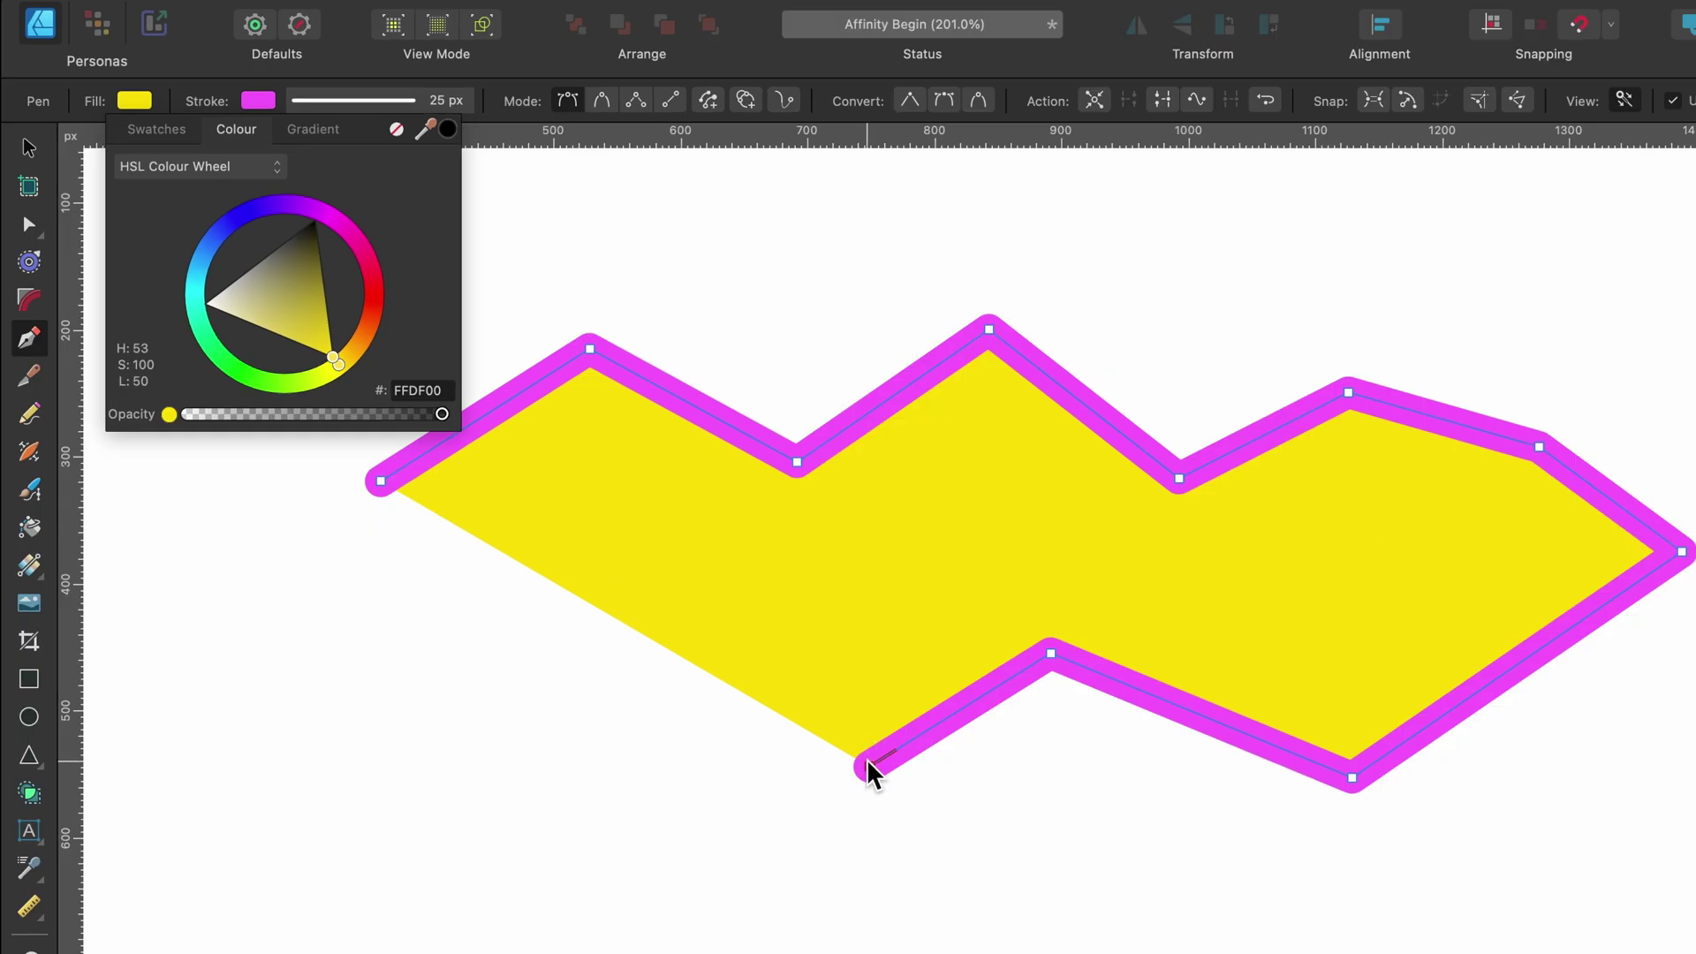
pyautogui.click(871, 777)
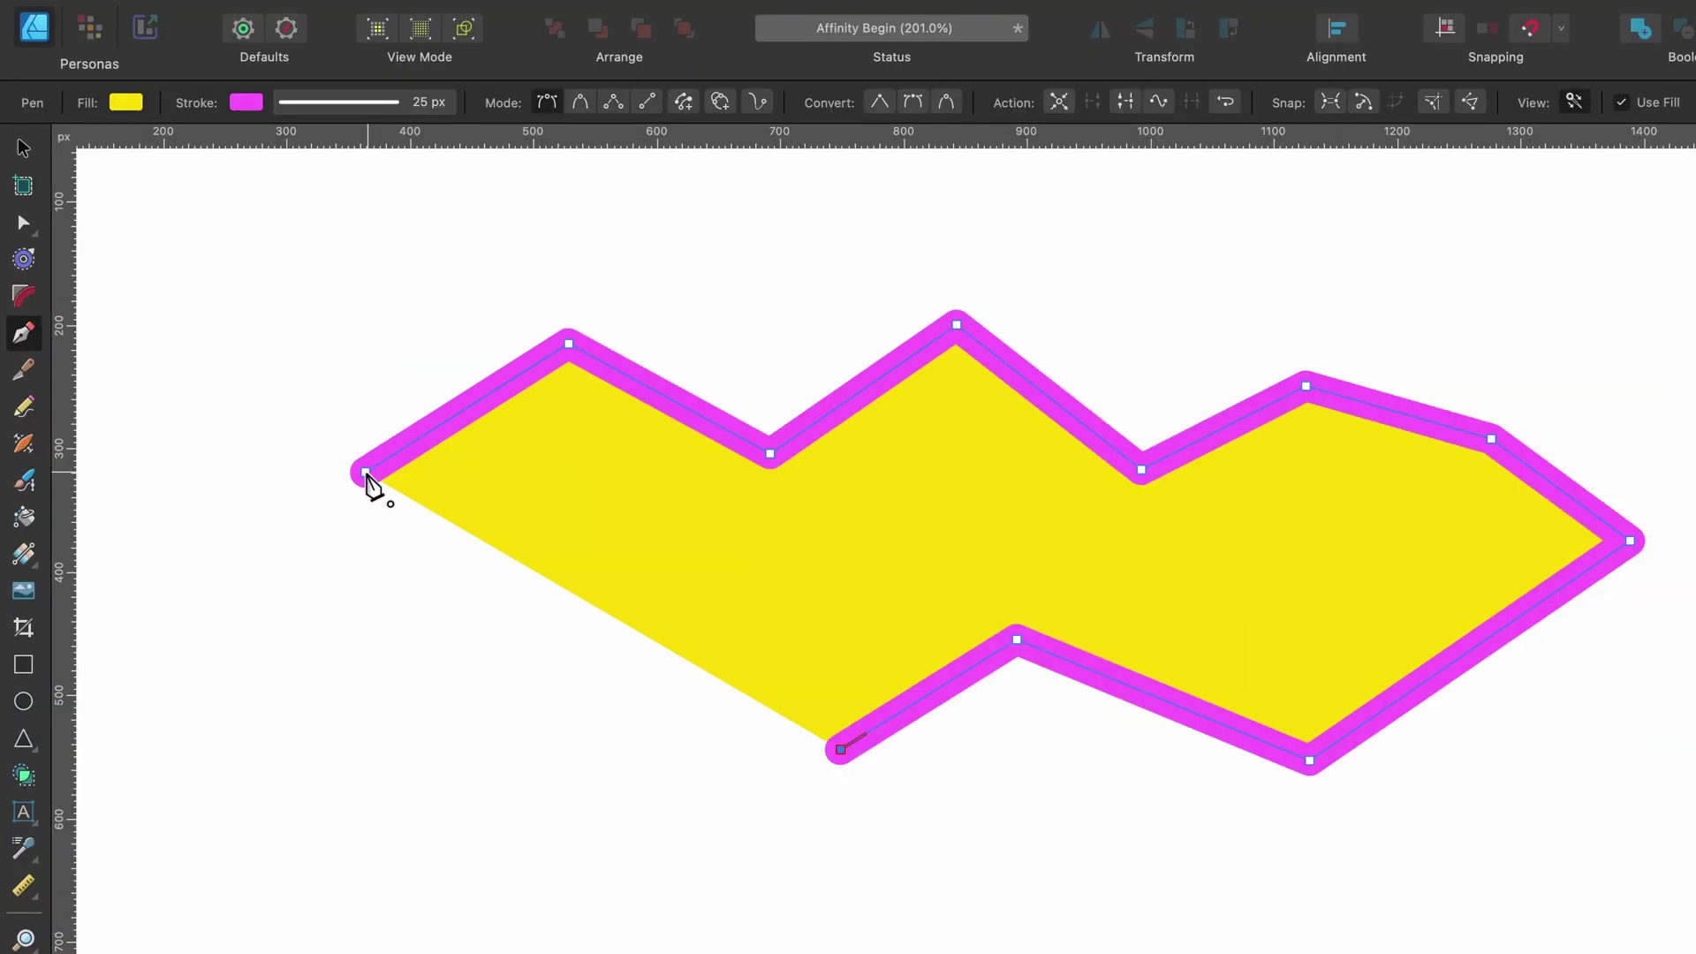
# Close the curve at its starting node and convert the second upper peak node to smooth.
pyautogui.click(366, 474)
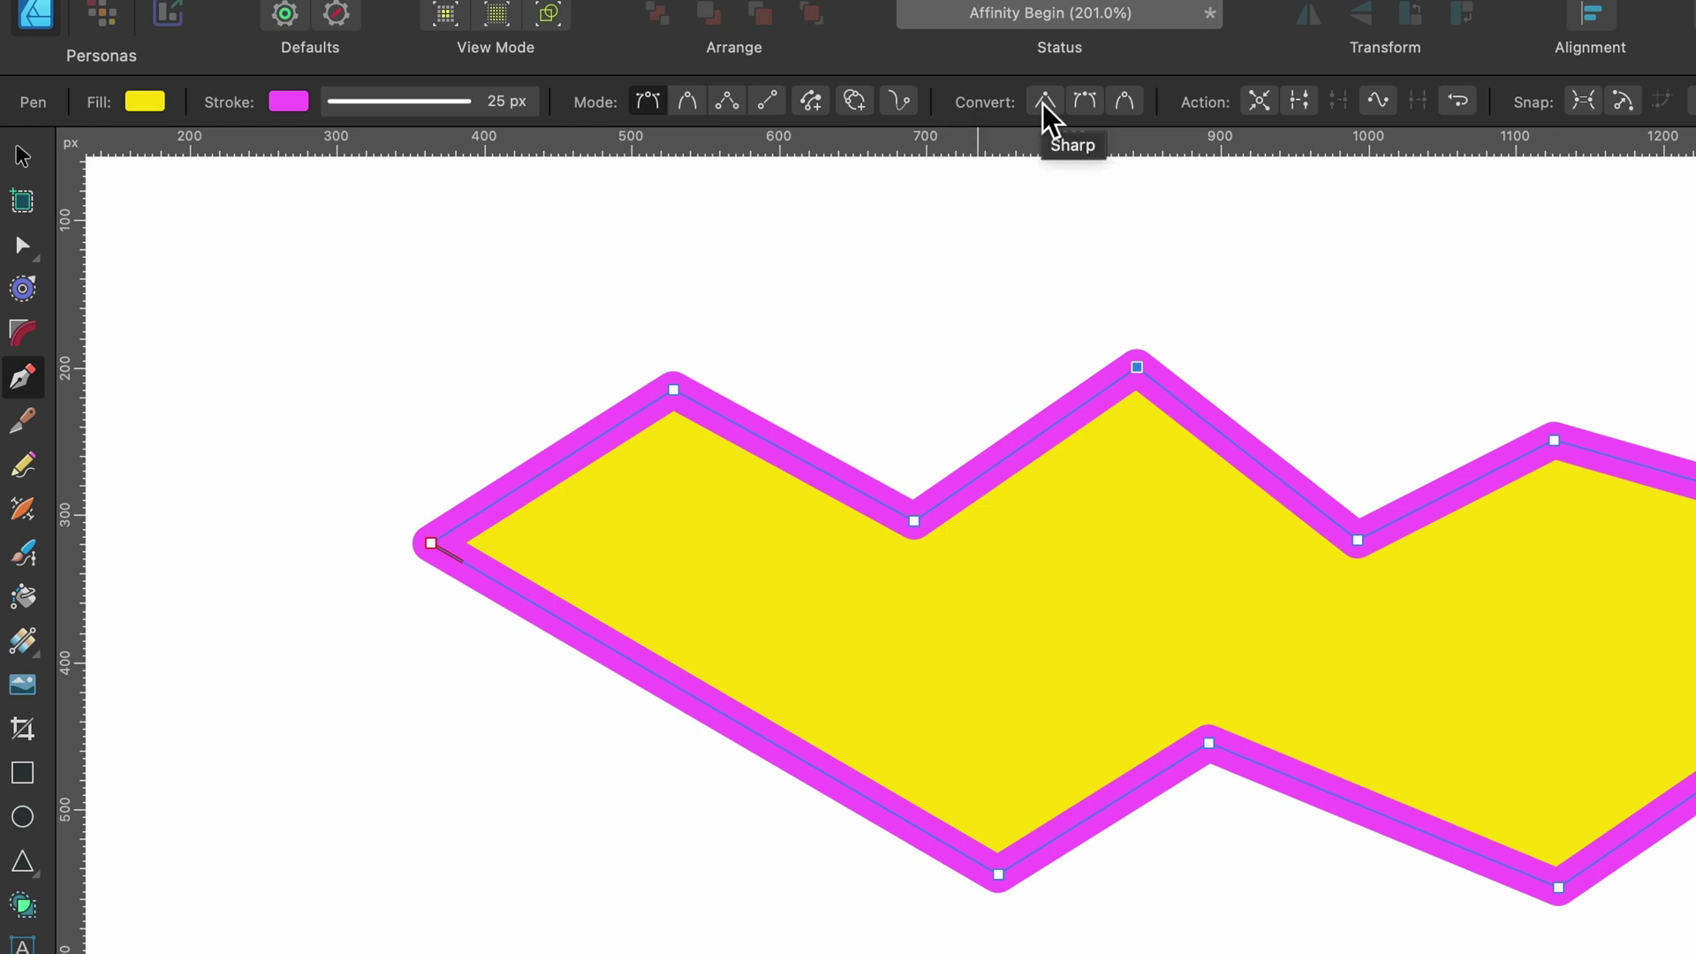
pyautogui.click(1086, 106)
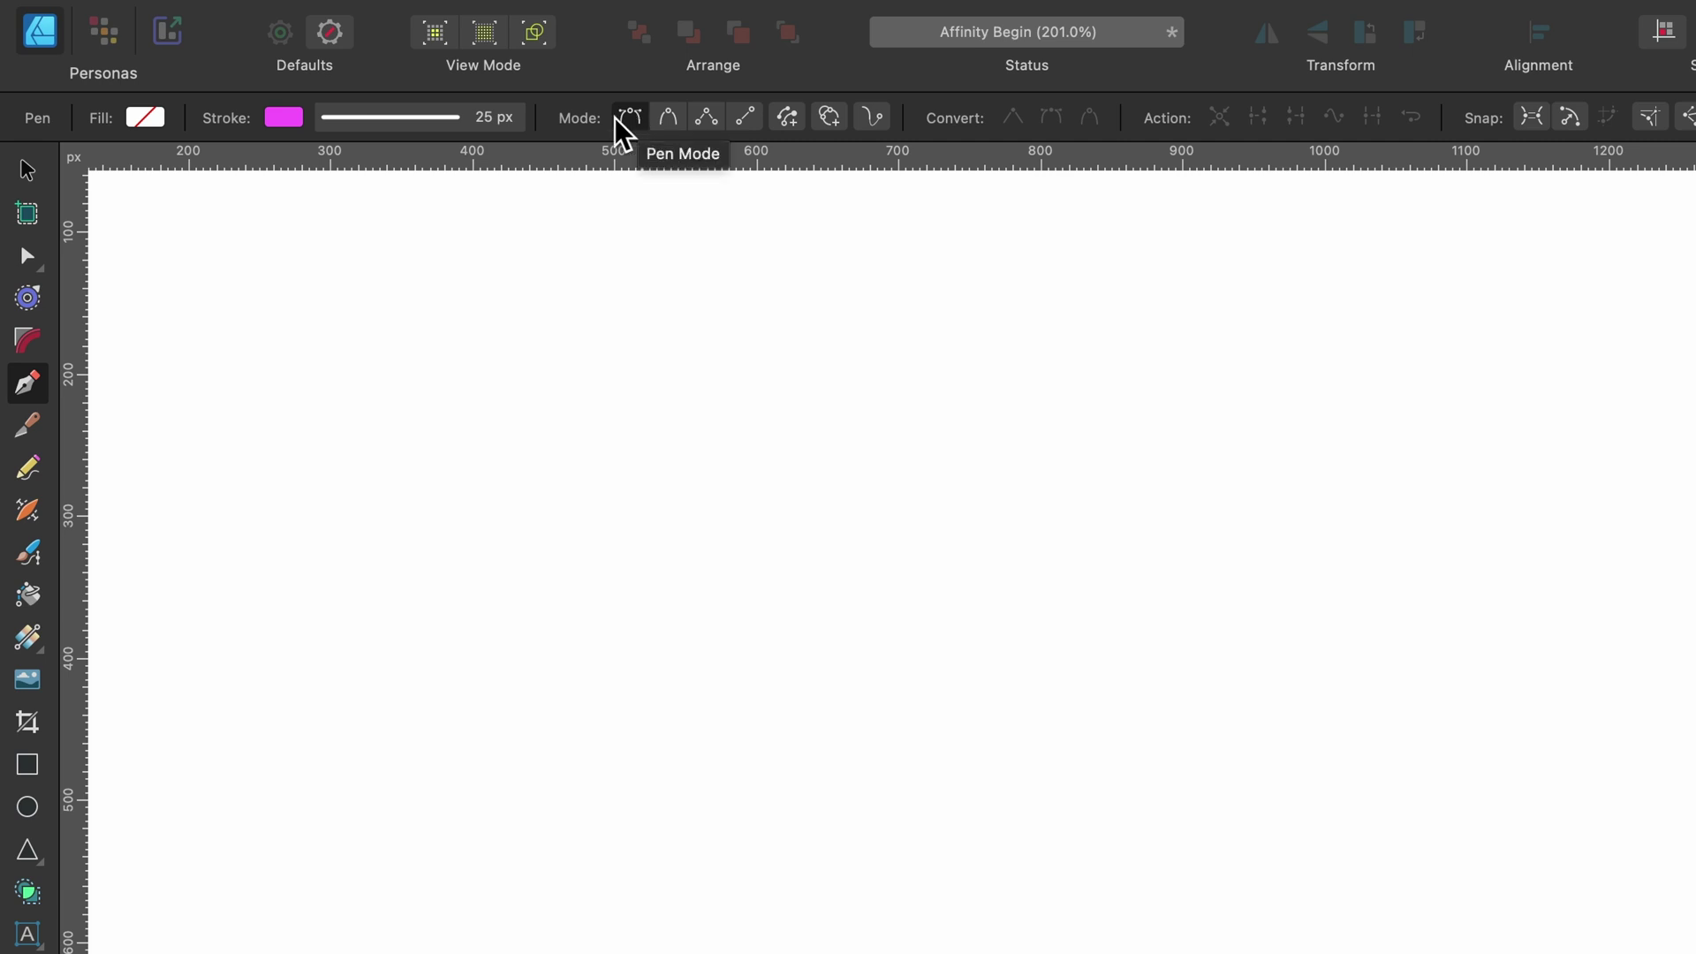
# Draw a test curve in Pen Mode with four sharp nodes followed by smooth nodes, then delete the curve.
pyautogui.click(335, 502)
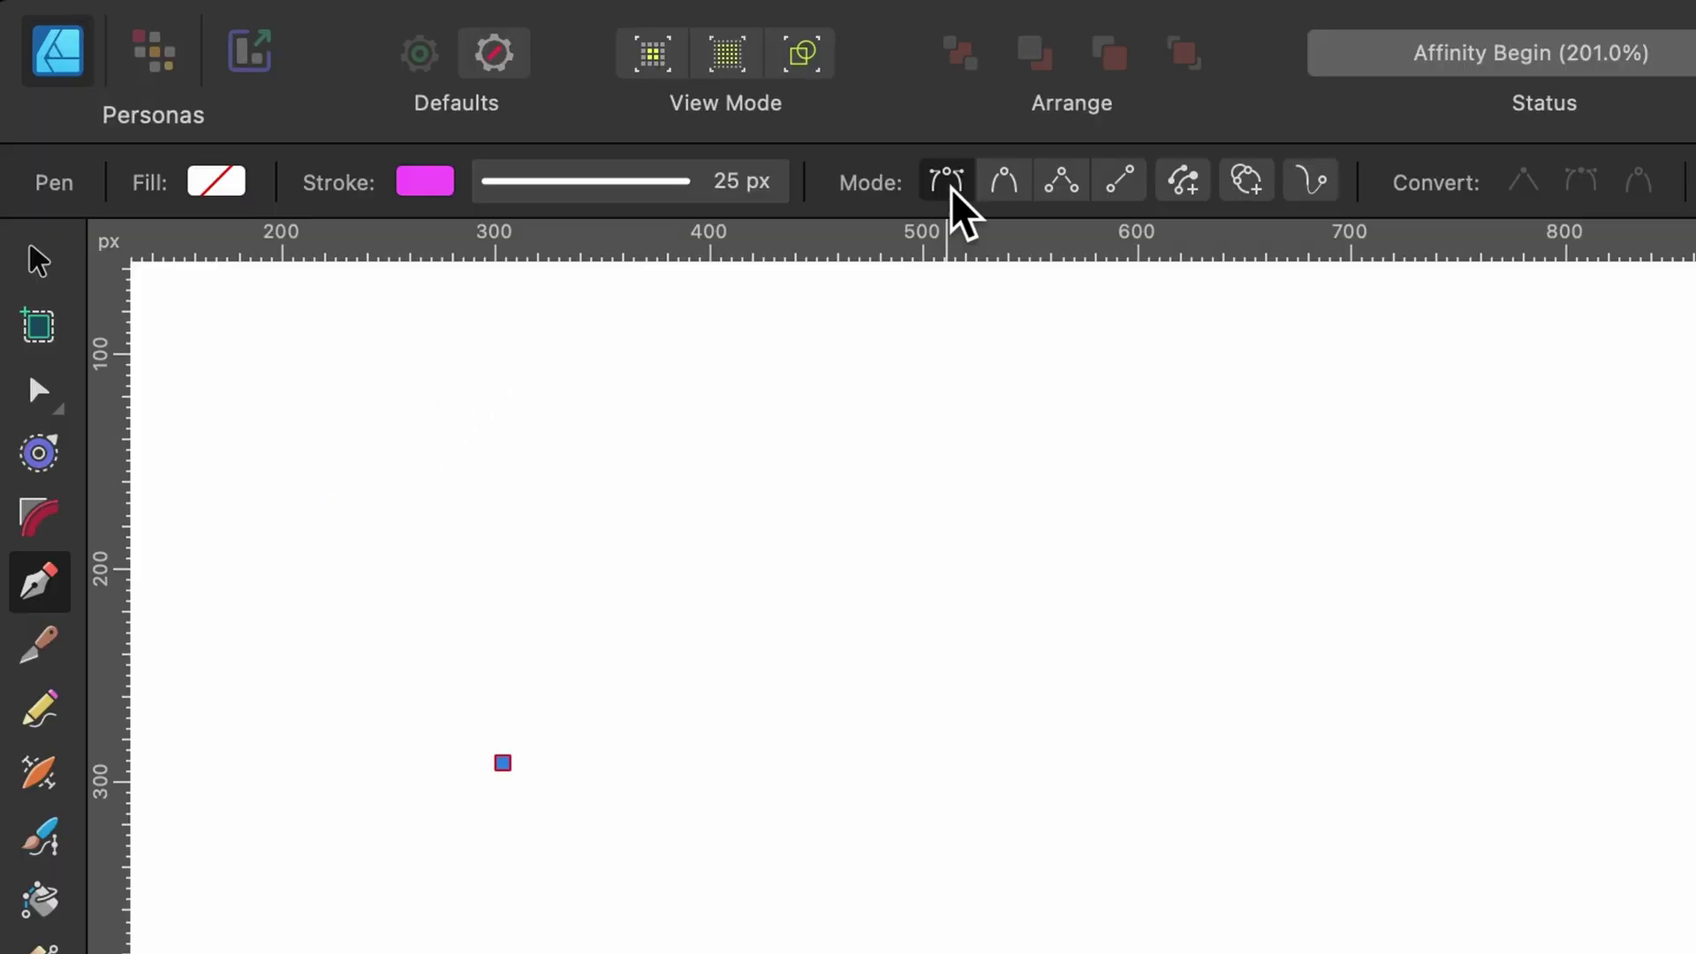
pyautogui.click(743, 482)
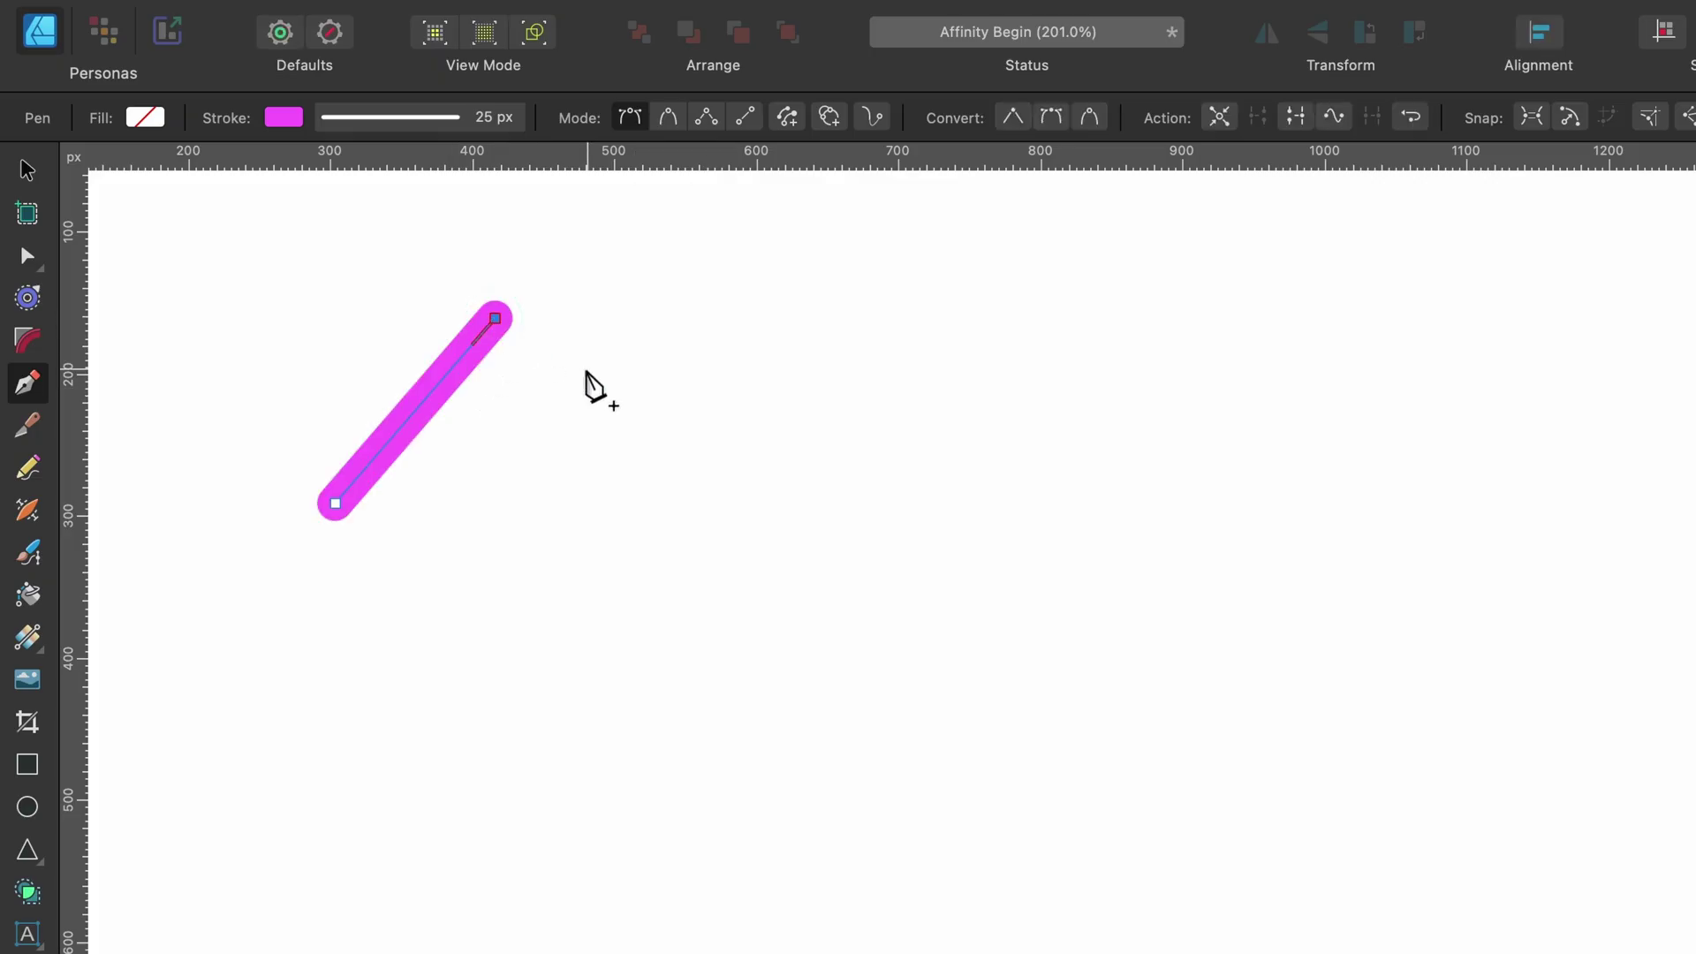
pyautogui.click(697, 463)
pyautogui.click(822, 311)
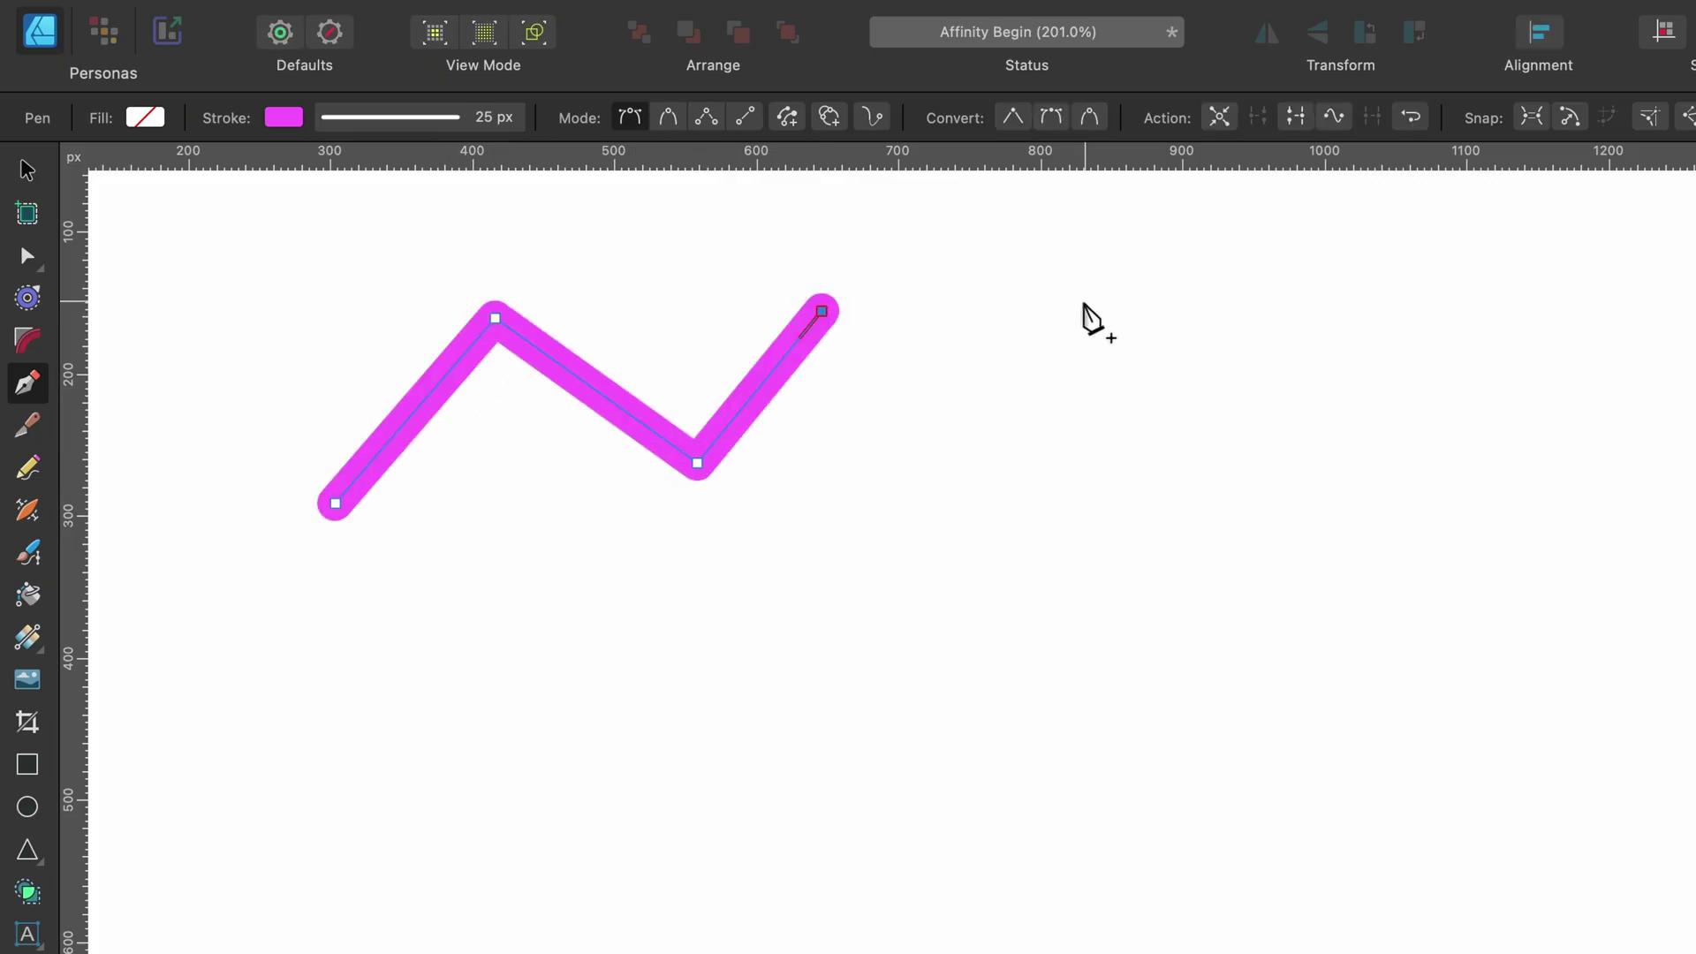
pyautogui.moveTo(1086, 303); pyautogui.dragTo(1270, 396)
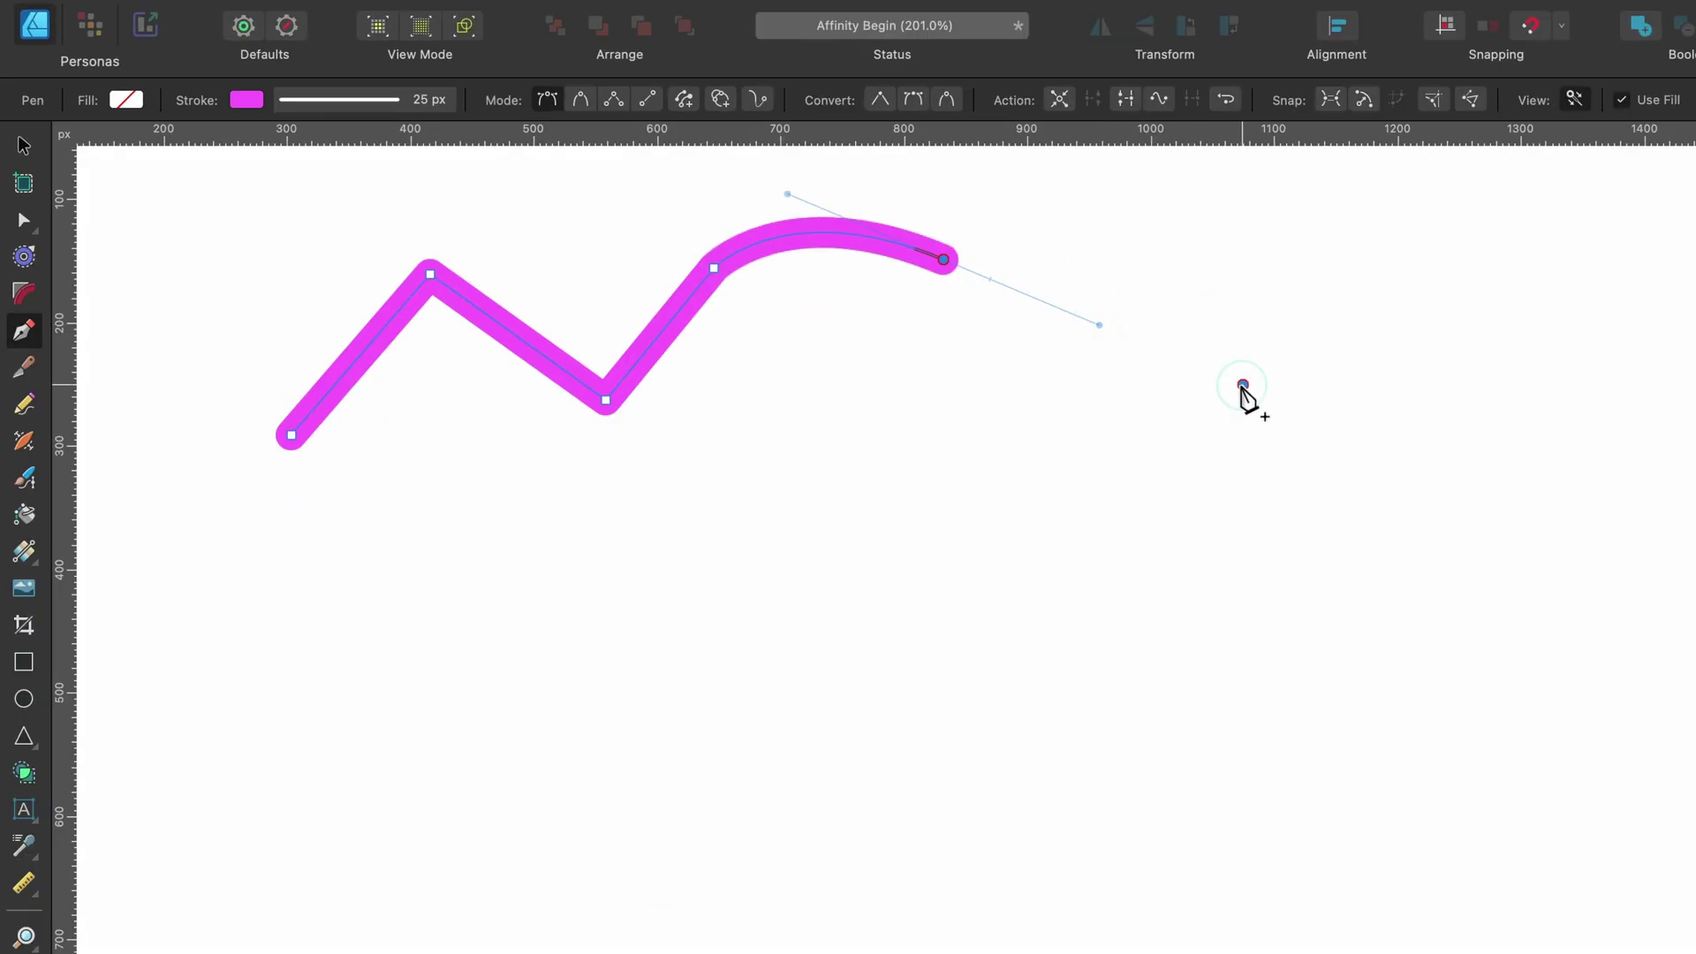
pyautogui.moveTo(1432, 445); pyautogui.dragTo(1567, 339)
pyautogui.moveTo(1360, 292); pyautogui.dragTo(1368, 293)
pyautogui.moveTo(1623, 332); pyautogui.dragTo(1344, 447)
pyautogui.hotkey('ctrl', 'z')
pyautogui.press('Delete')
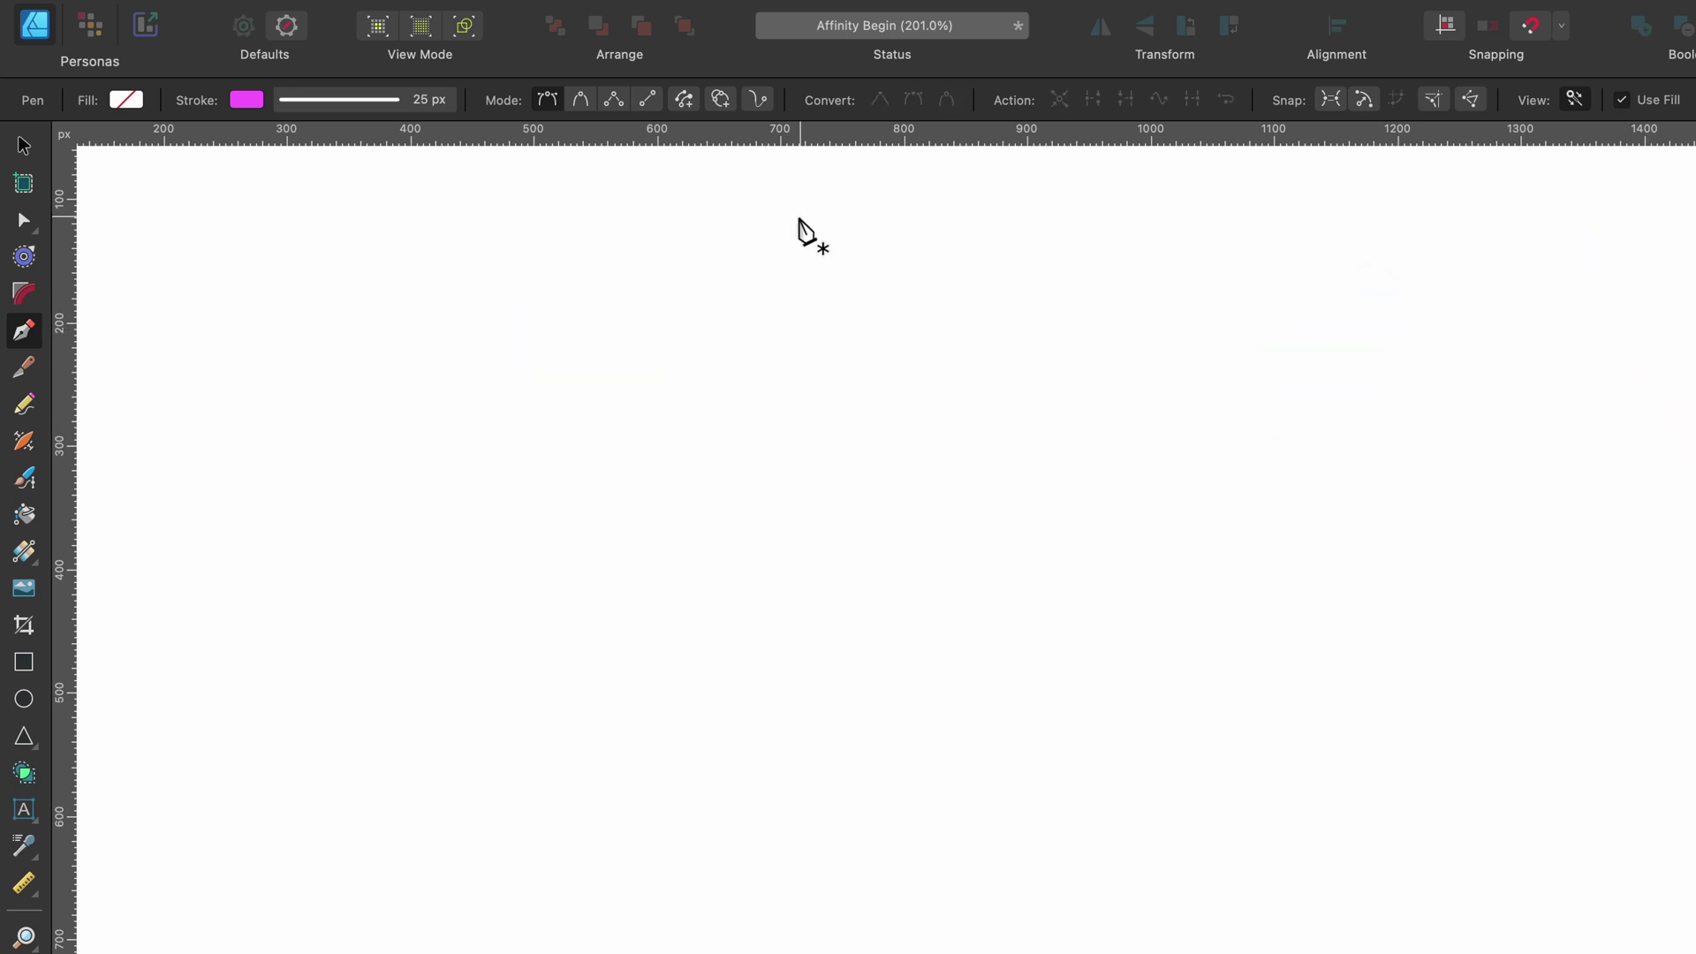
# Switch the Pen tool to Smart mode and start a wavy curve of five nodes, alternating low and high across the canvas.
pyautogui.click(580, 100)
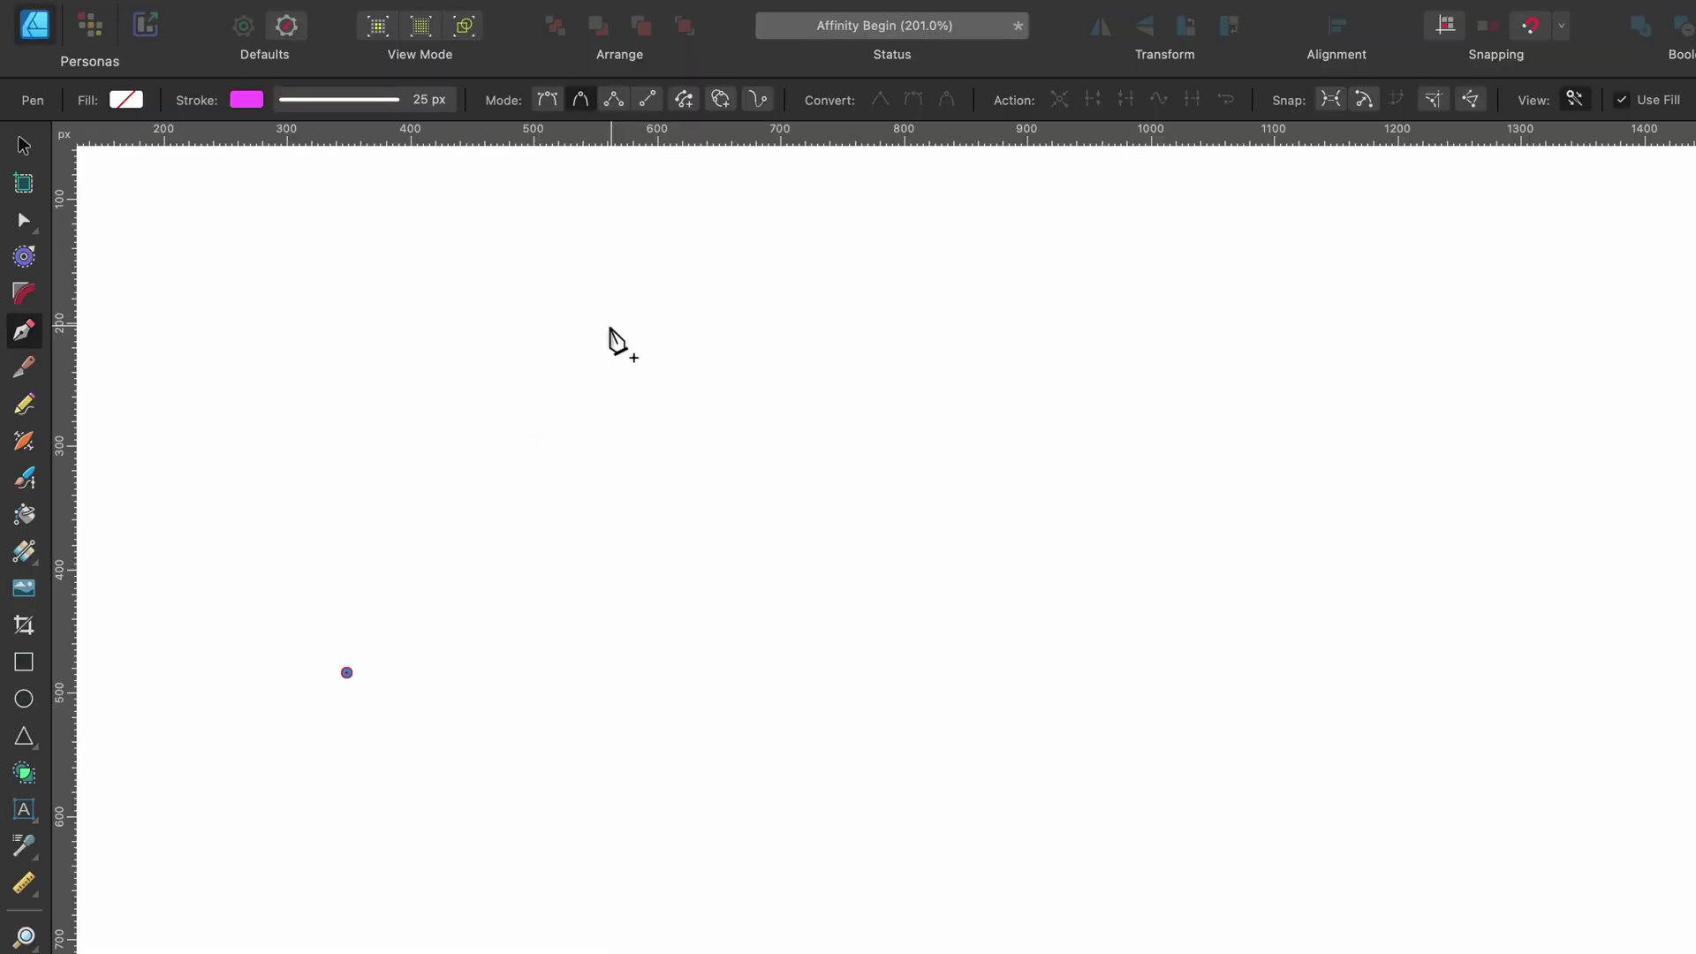
pyautogui.click(611, 326)
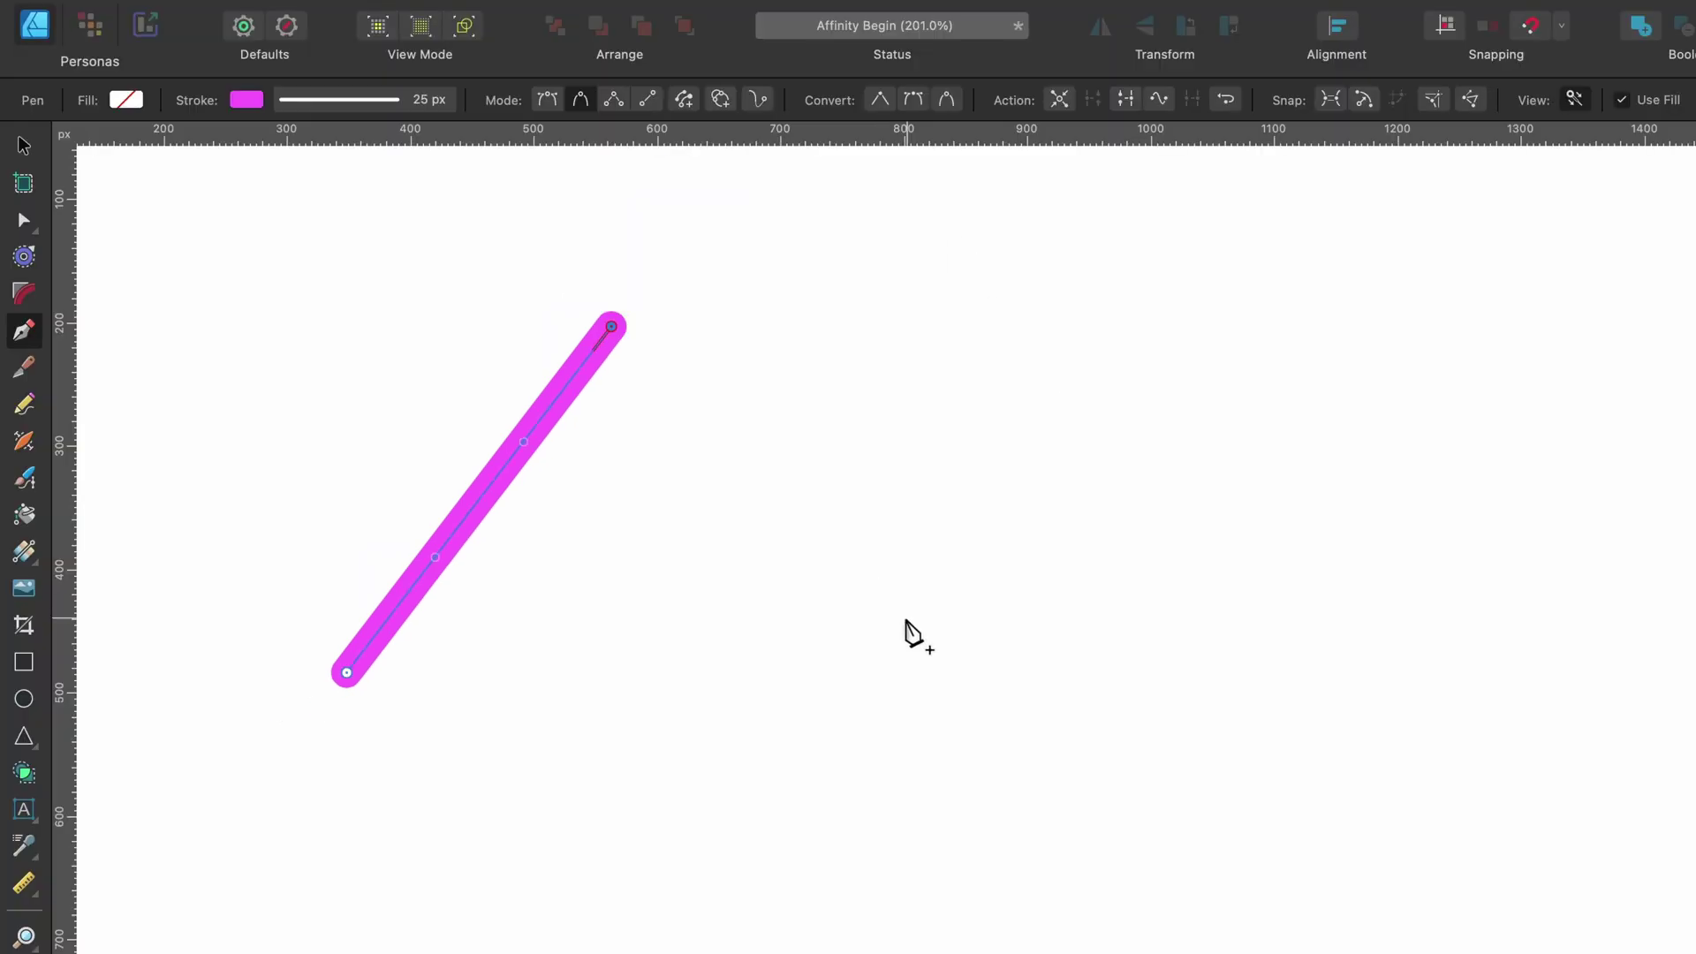
pyautogui.click(895, 648)
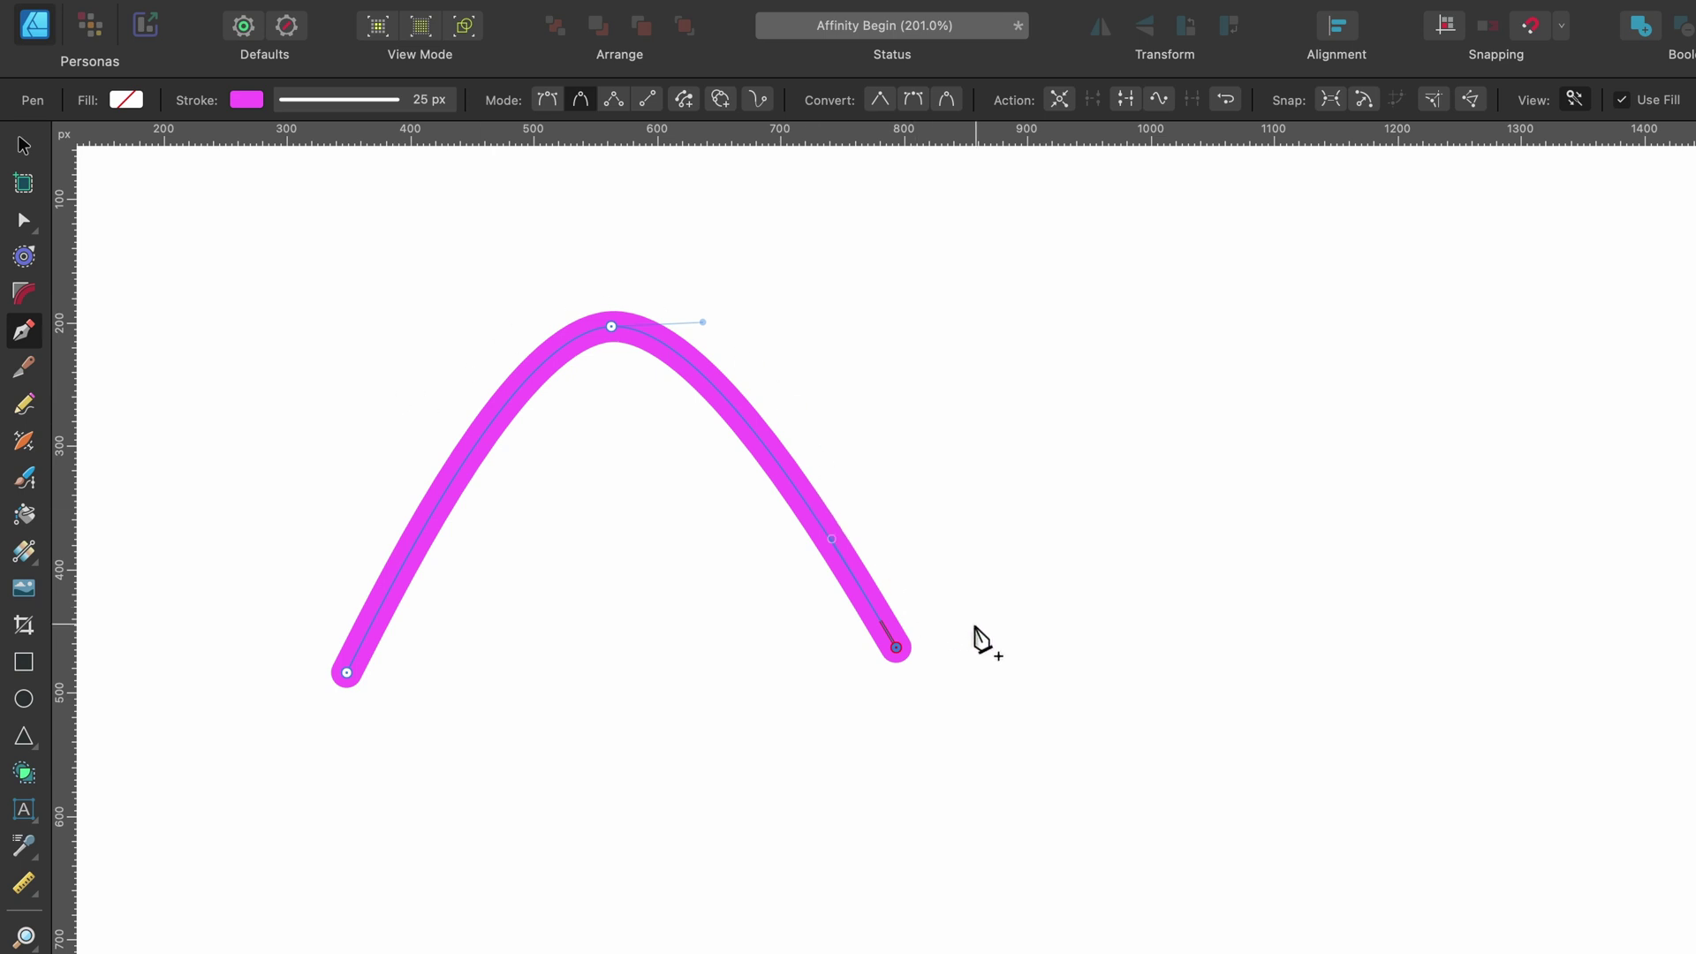
pyautogui.click(1169, 358)
pyautogui.click(1584, 538)
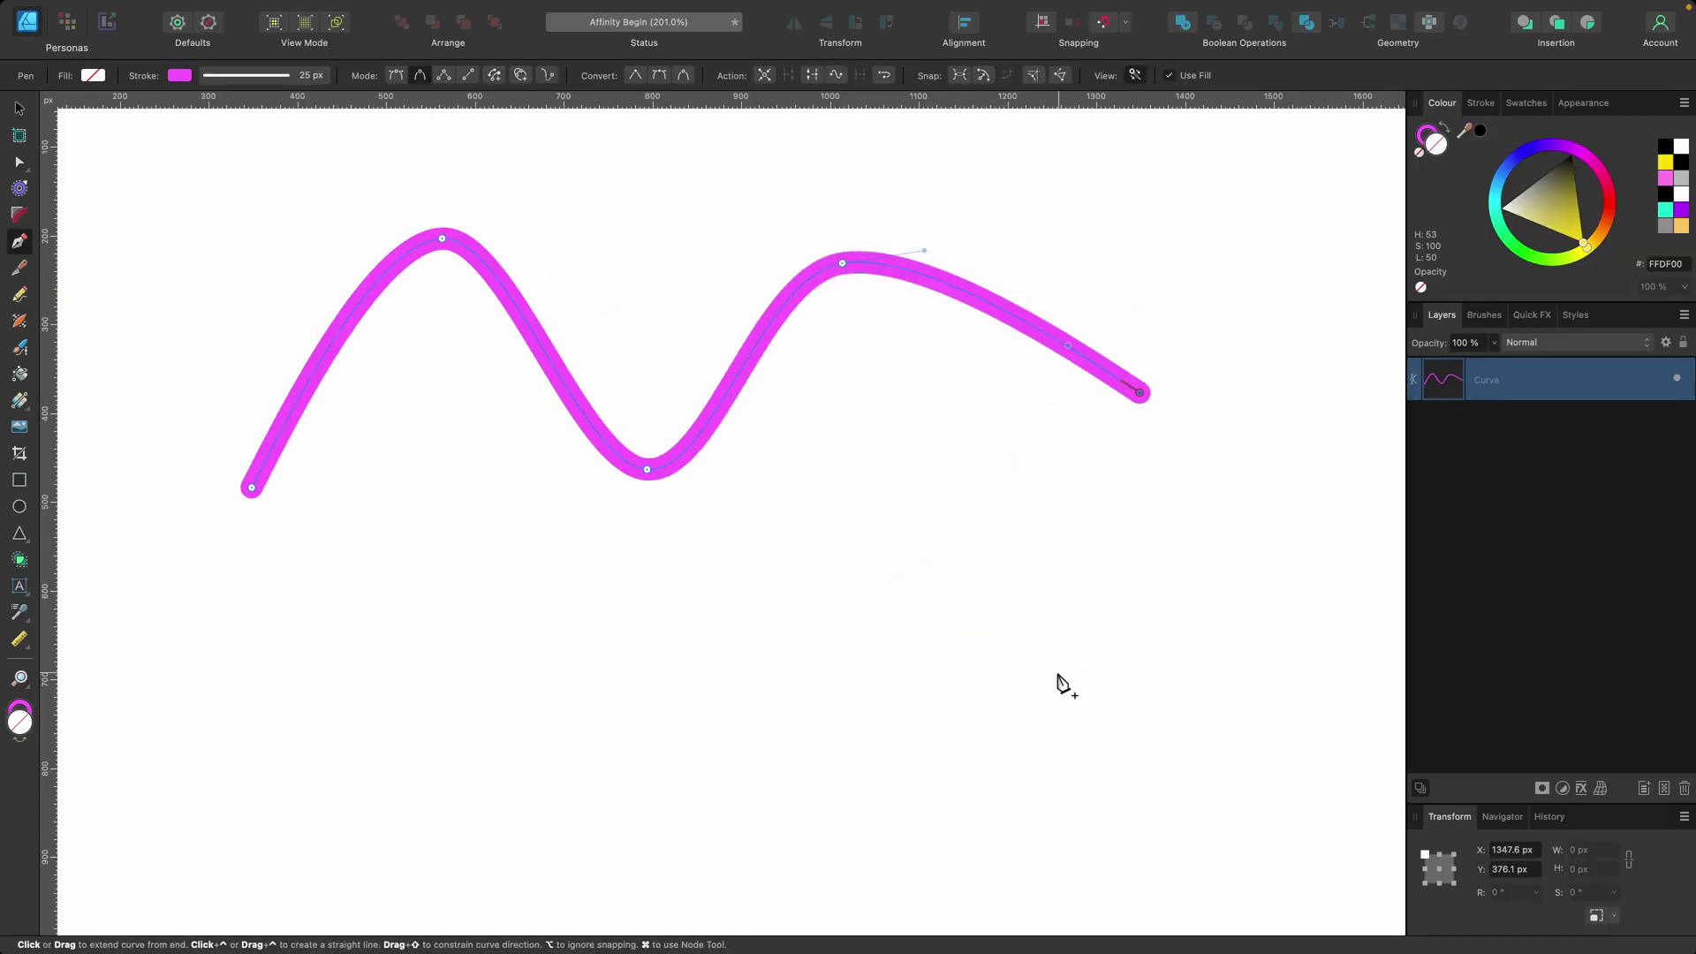
# Extend the wavy curve with six more nodes looping back beneath it, close it at its starting node, and delete the curve.
pyautogui.click(1057, 675)
pyautogui.click(849, 562)
pyautogui.click(662, 736)
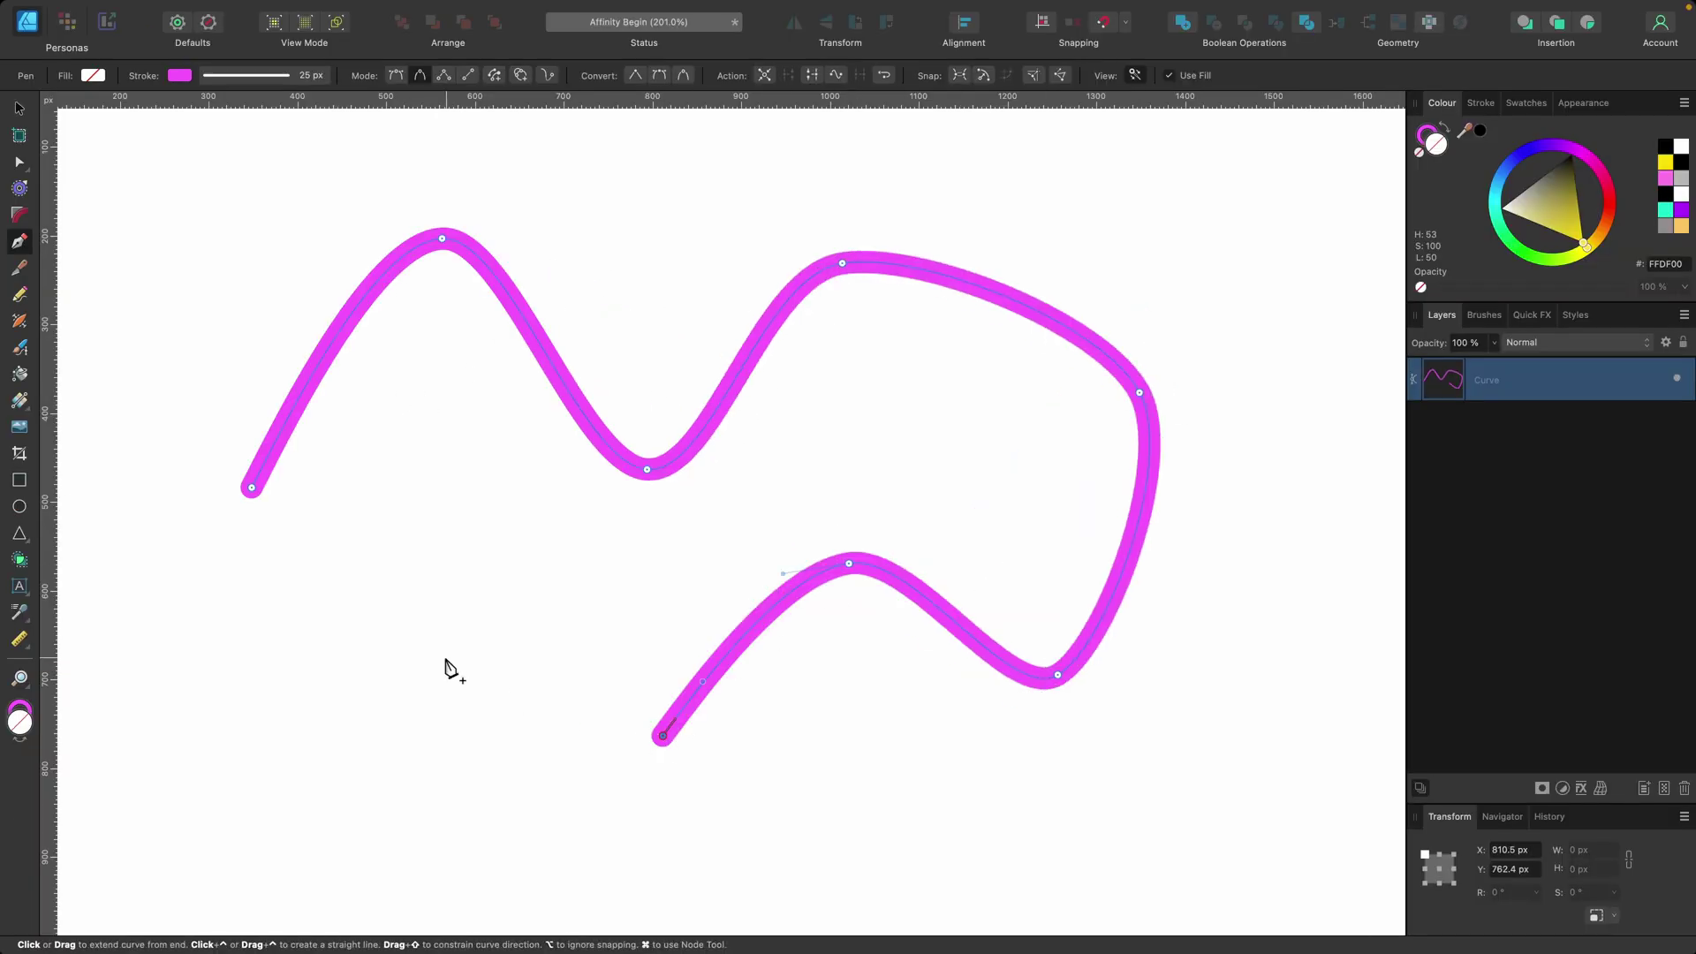
pyautogui.click(444, 656)
pyautogui.click(259, 685)
pyautogui.click(151, 568)
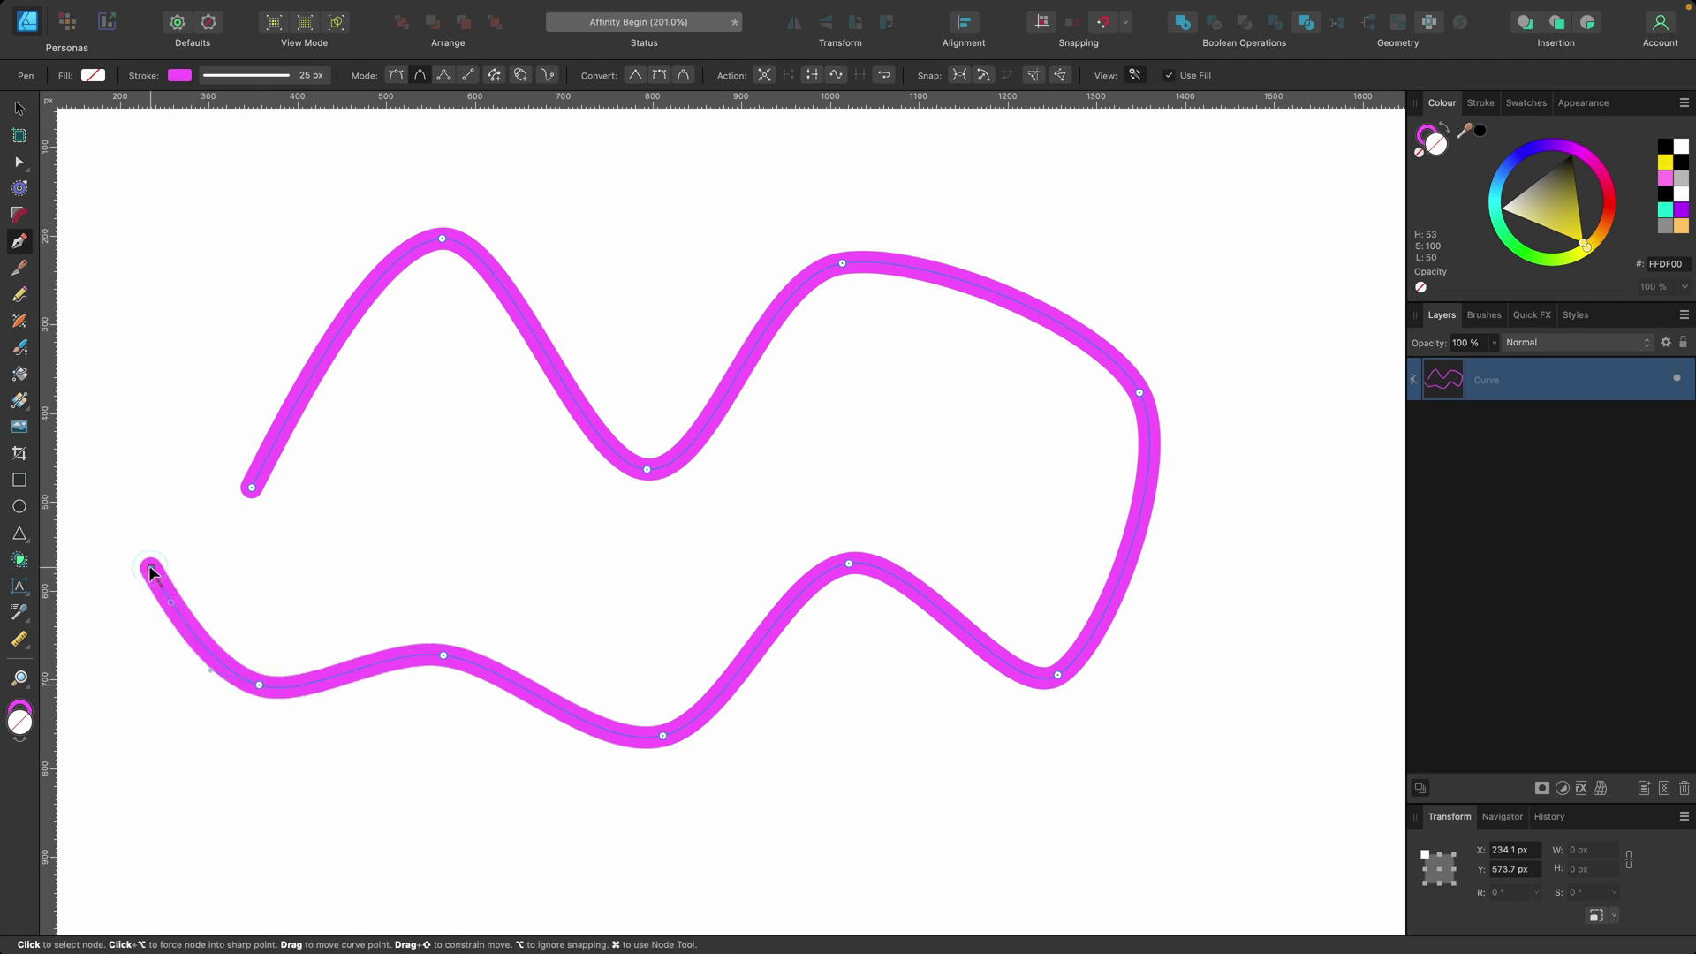
pyautogui.click(251, 488)
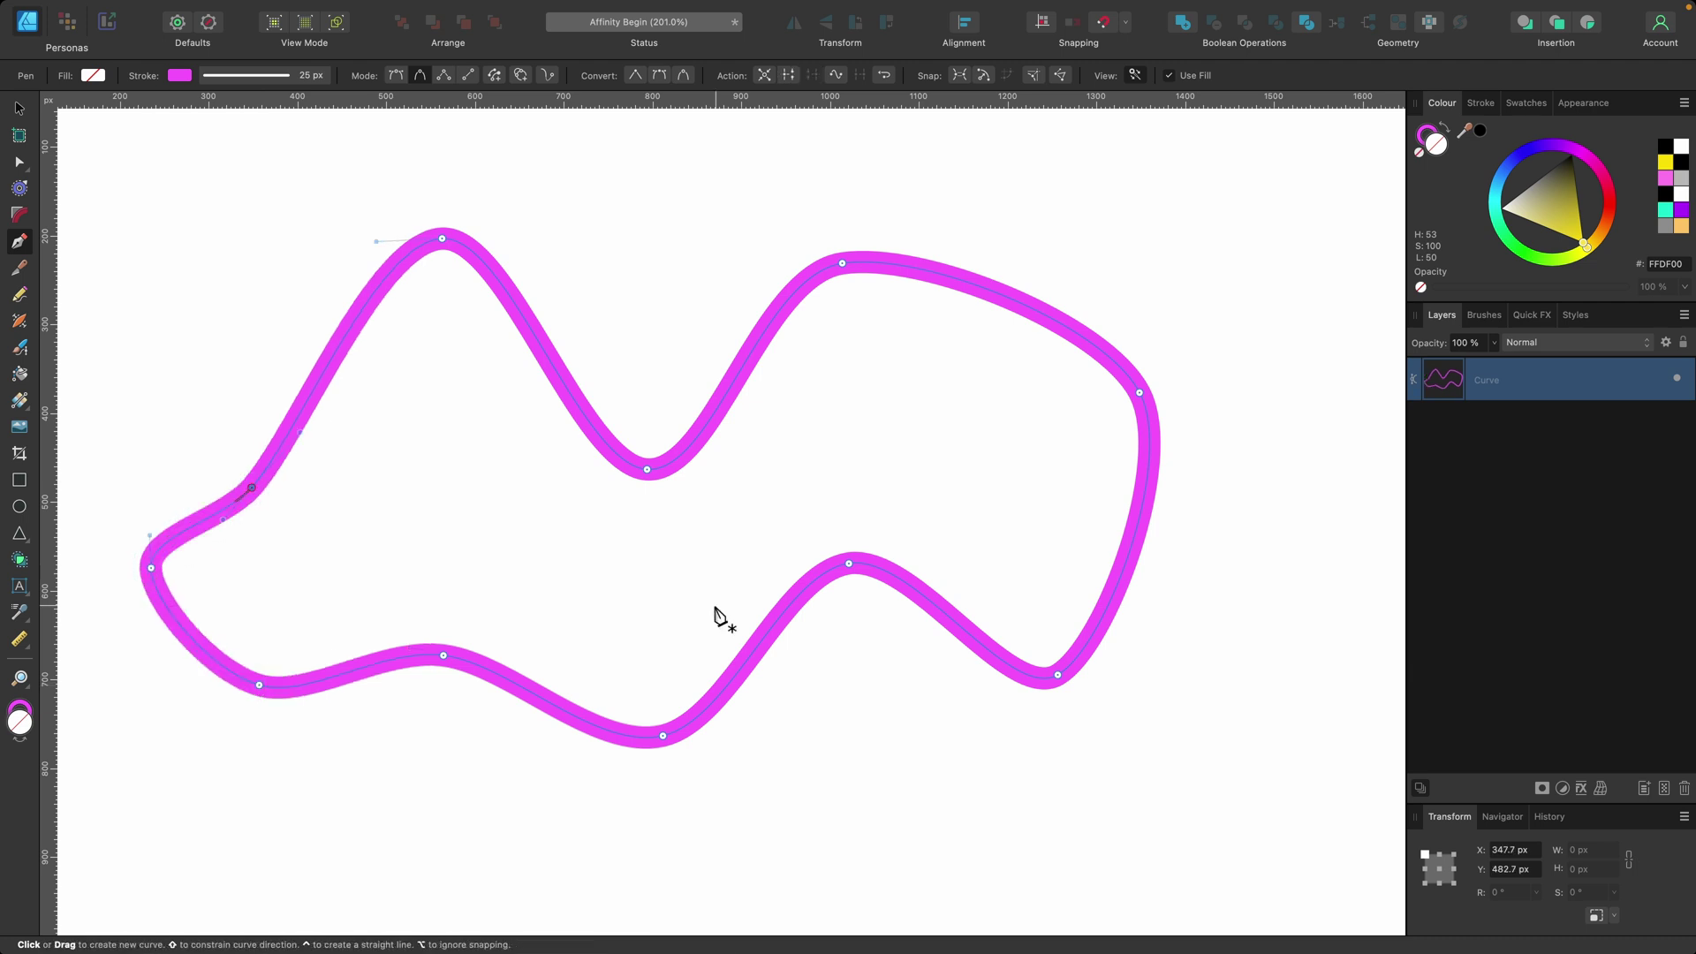
pyautogui.press('BackSpace')
pyautogui.press('BackSpace')
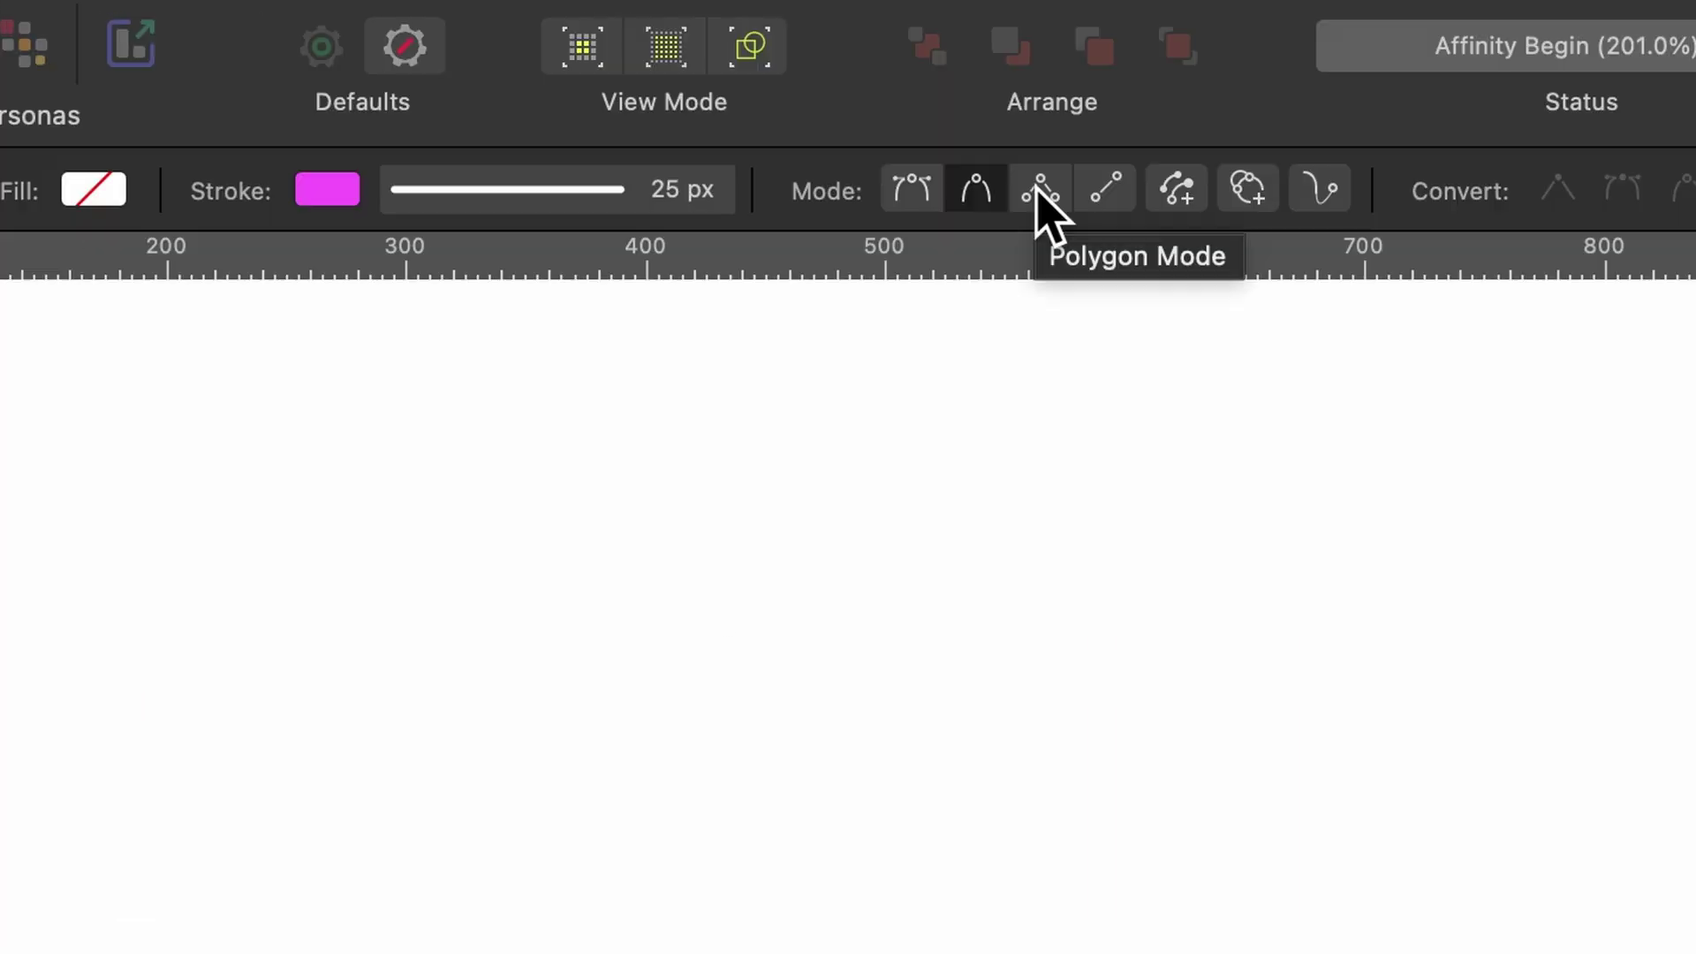
# Switch the Pen tool to Polygon Mode and start a straight-sided zigzag of seven nodes across the canvas, alternating low and high.
pyautogui.click(1039, 193)
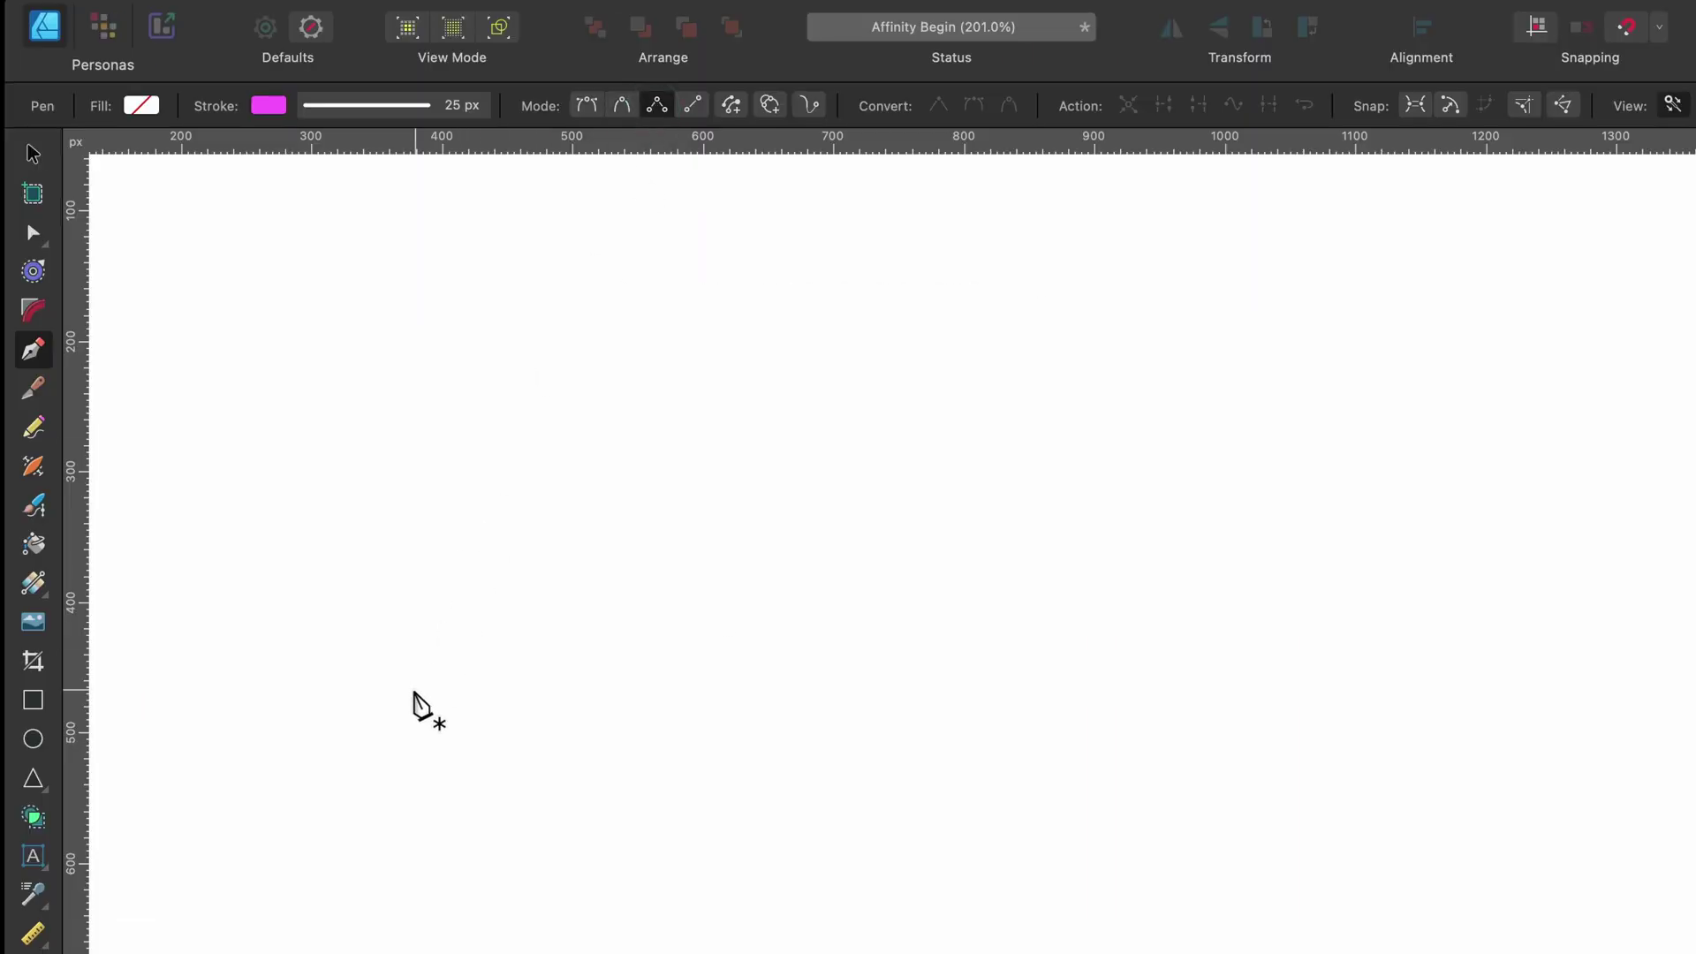
pyautogui.click(416, 691)
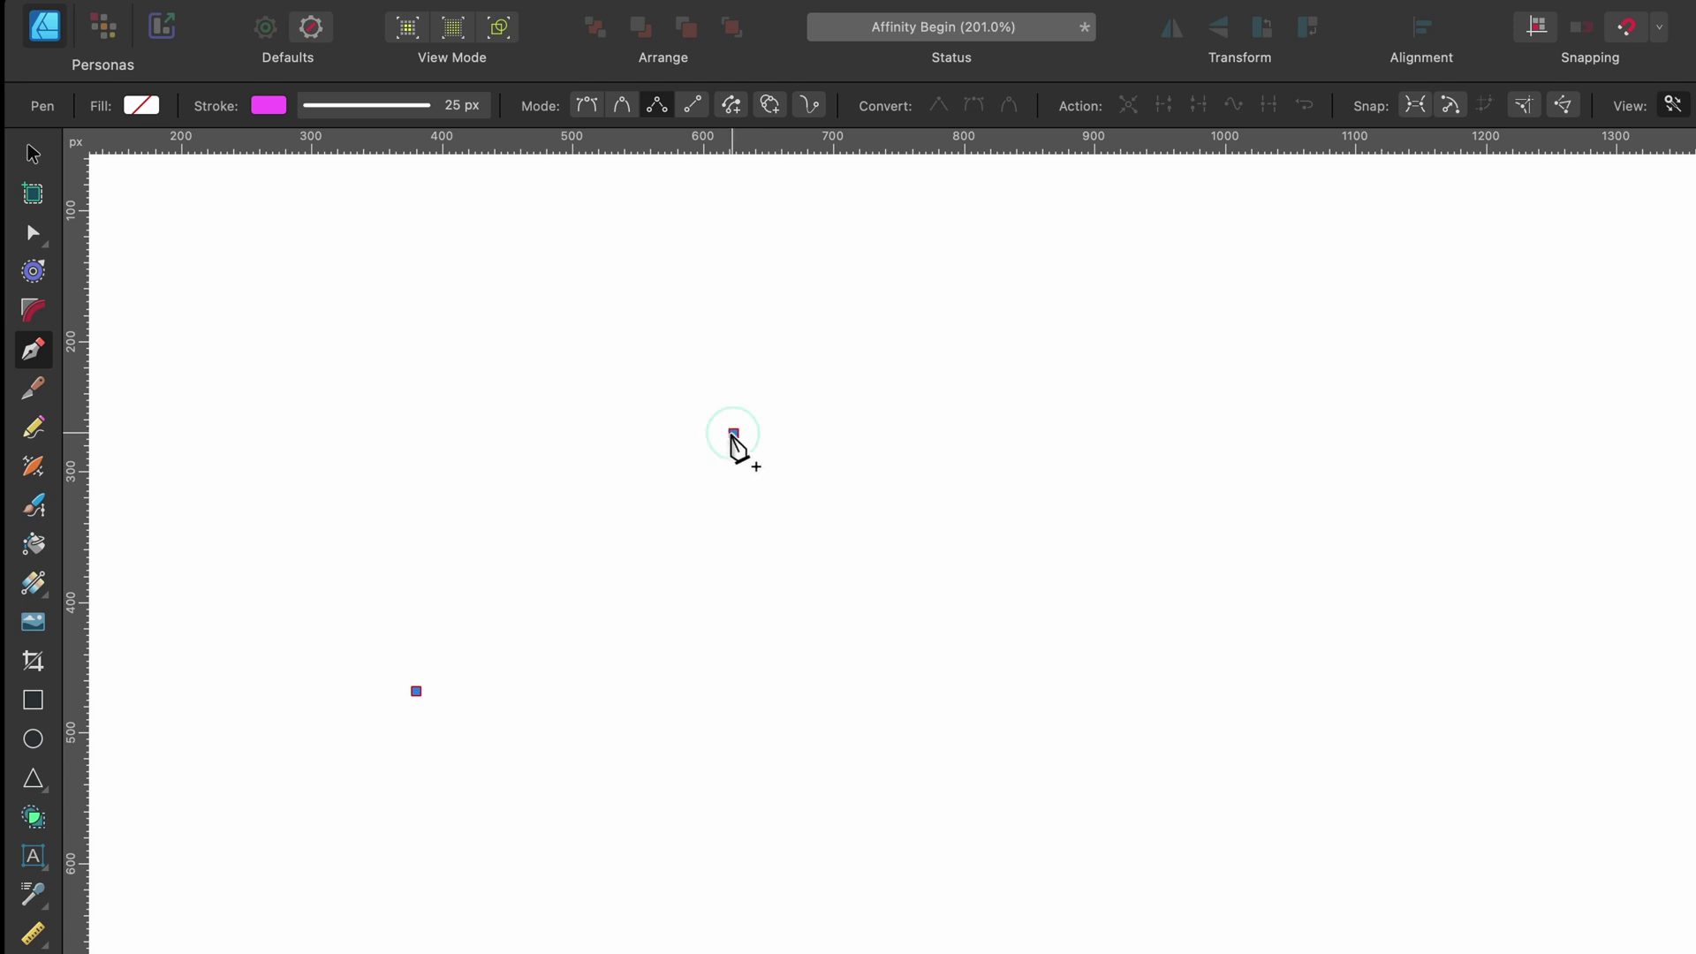
pyautogui.click(733, 433)
pyautogui.click(988, 680)
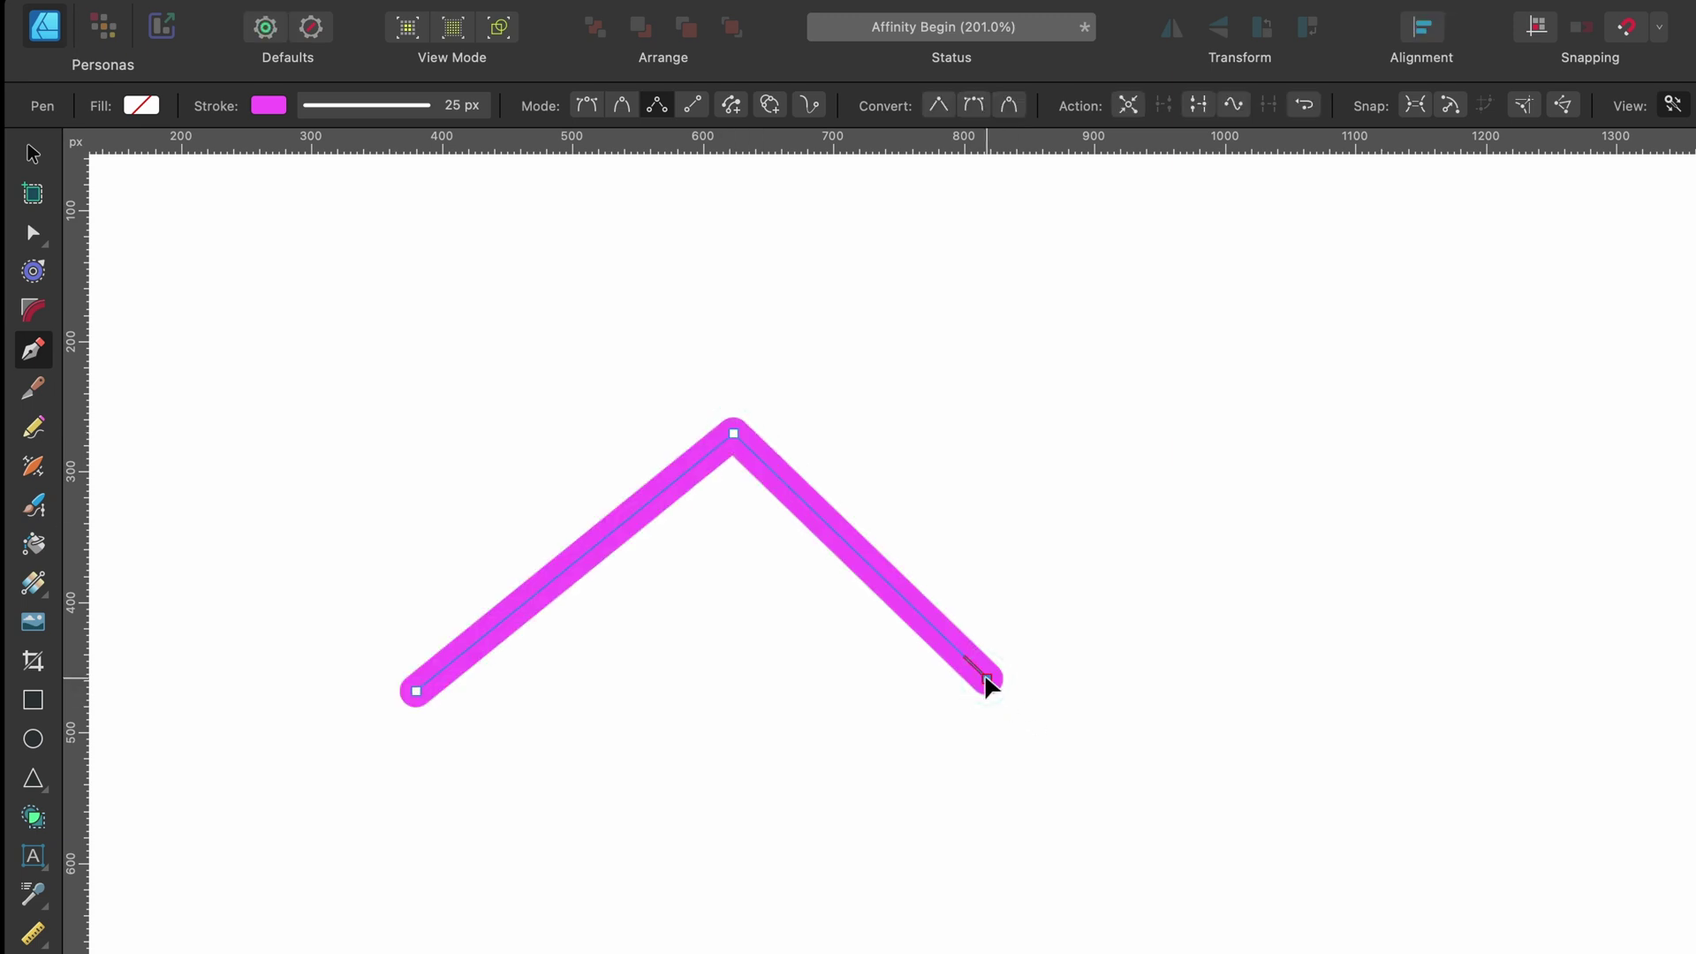
pyautogui.click(1351, 363)
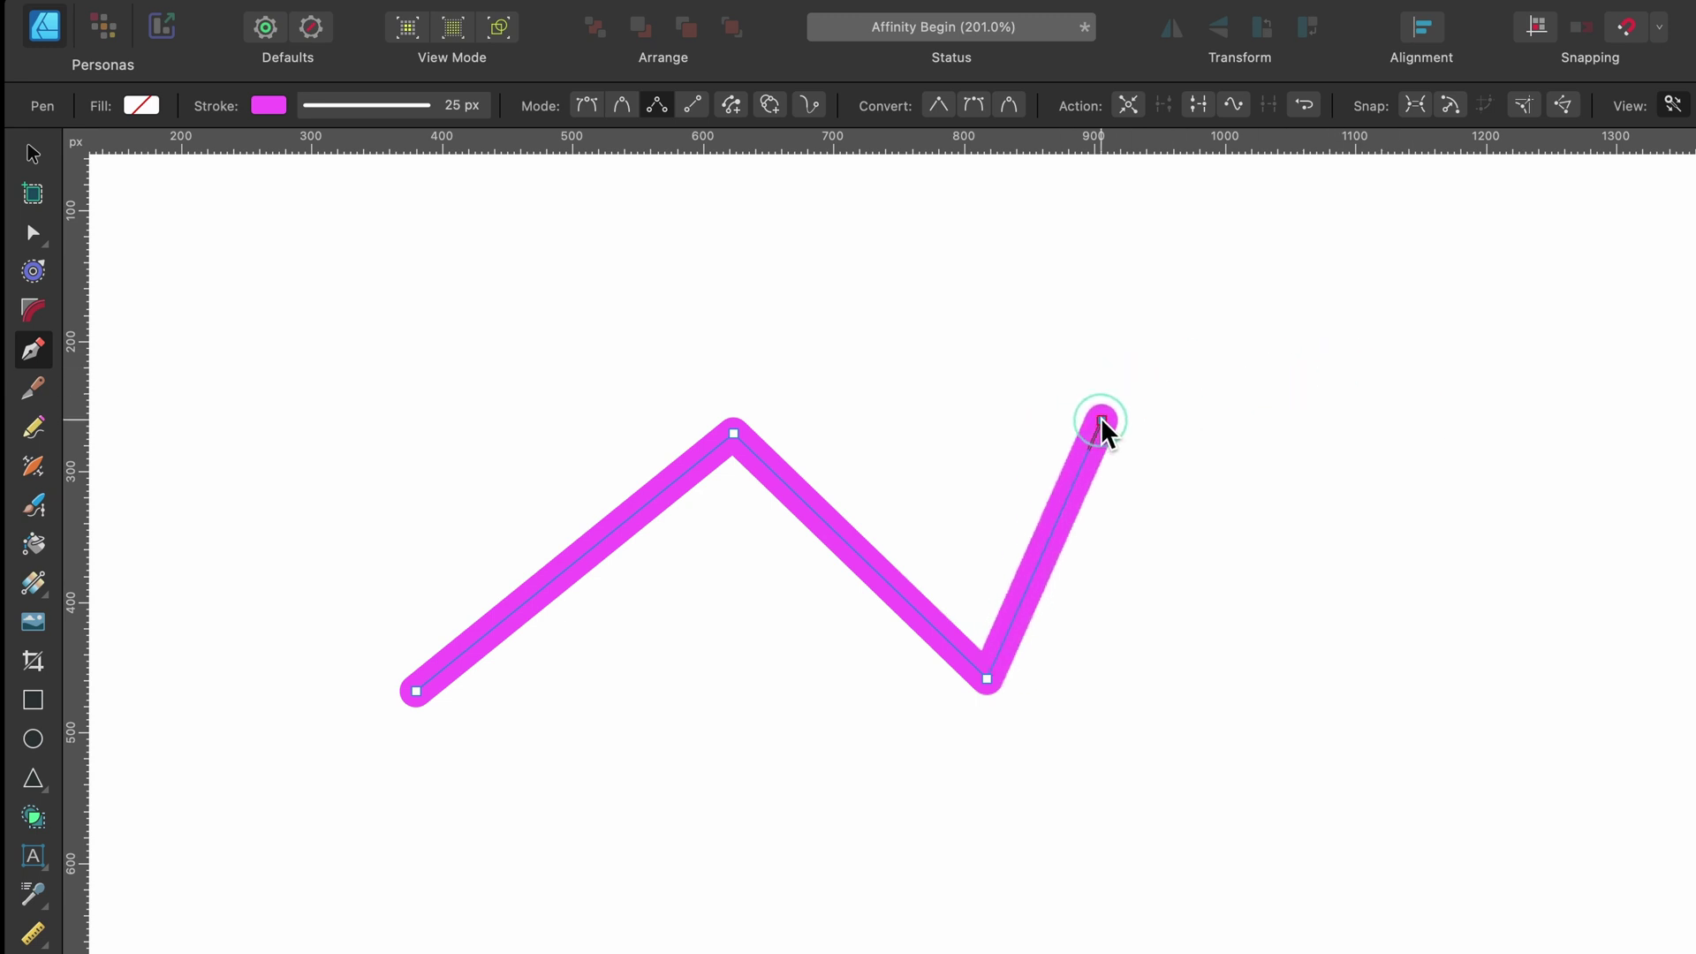
pyautogui.moveTo(1104, 429); pyautogui.dragTo(1135, 409)
pyautogui.click(1390, 630)
pyautogui.click(1669, 491)
pyautogui.click(1694, 743)
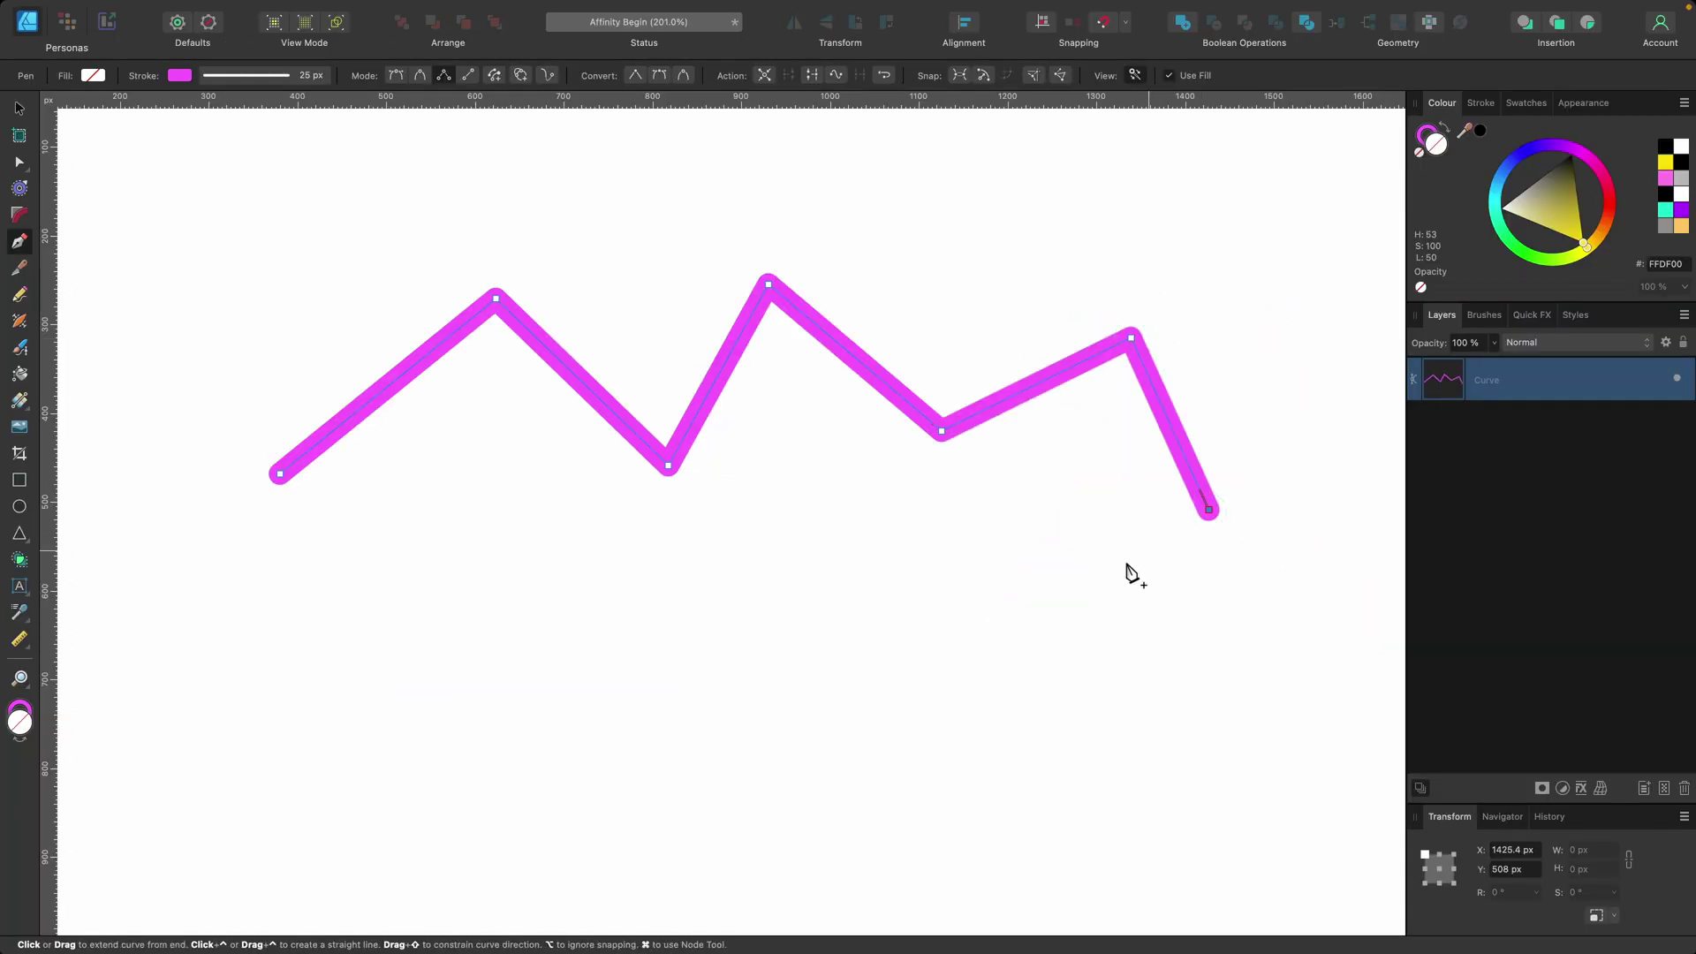
# Add four more zigzag nodes running back underneath, close the polygon at its starting node, and delete it.
pyautogui.click(871, 693)
pyautogui.click(705, 570)
pyautogui.click(439, 698)
pyautogui.click(308, 605)
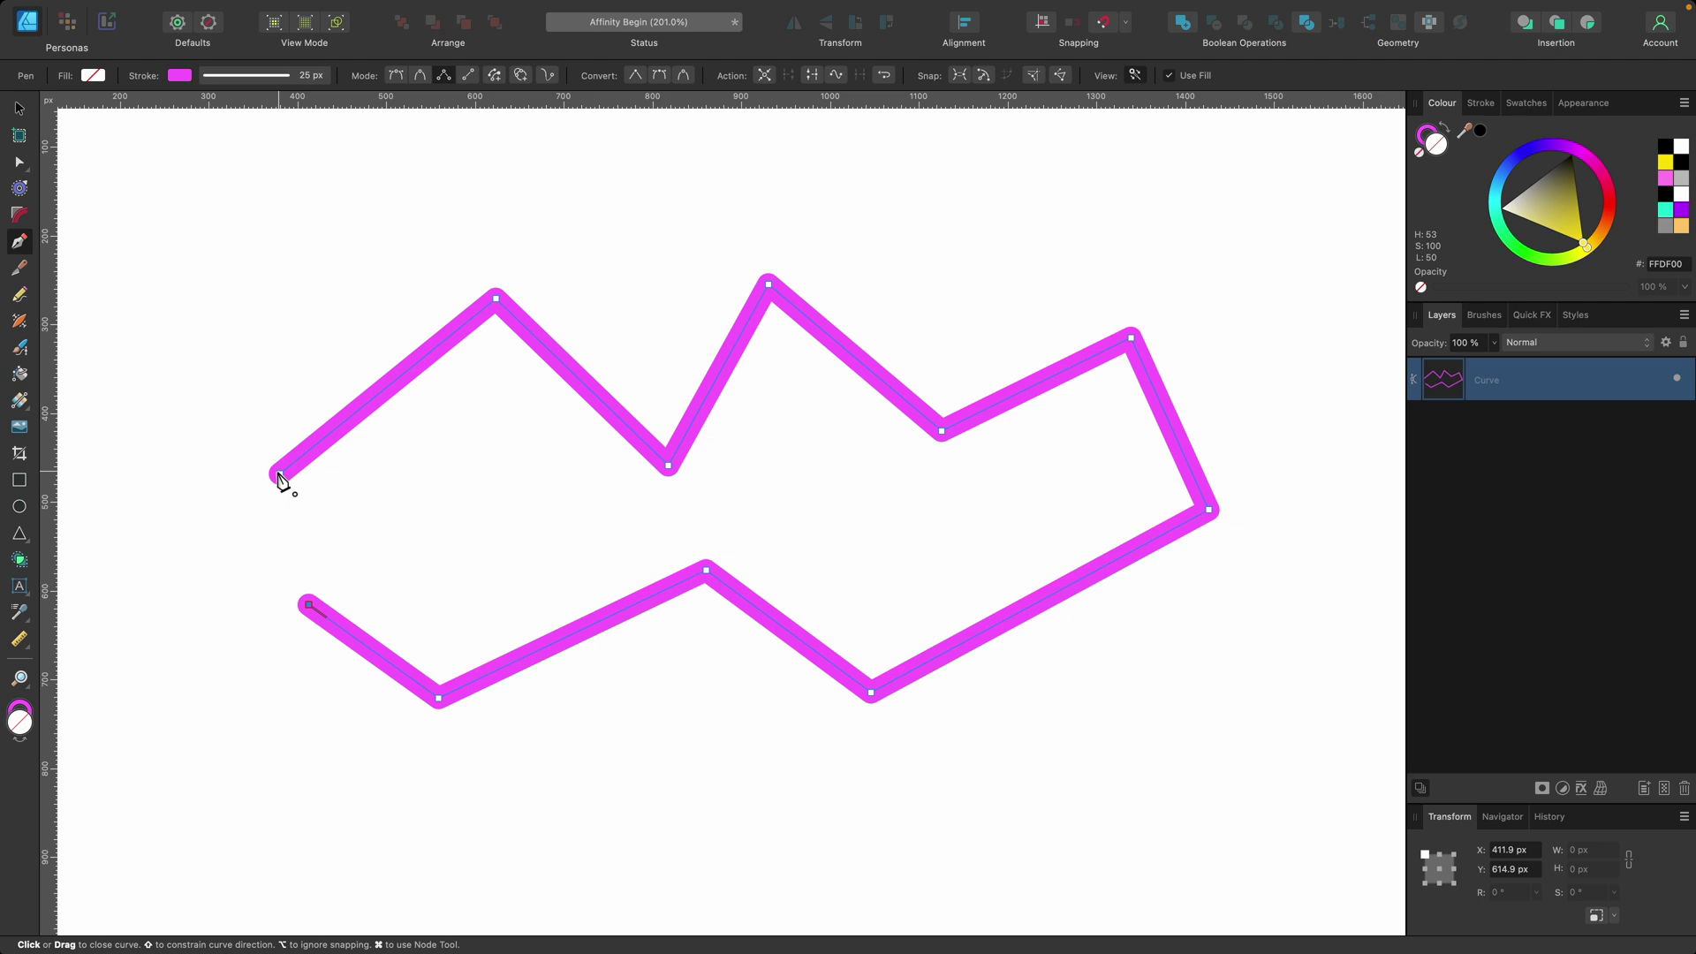
pyautogui.click(277, 476)
pyautogui.press('BackSpace')
pyautogui.press('BackSpace')
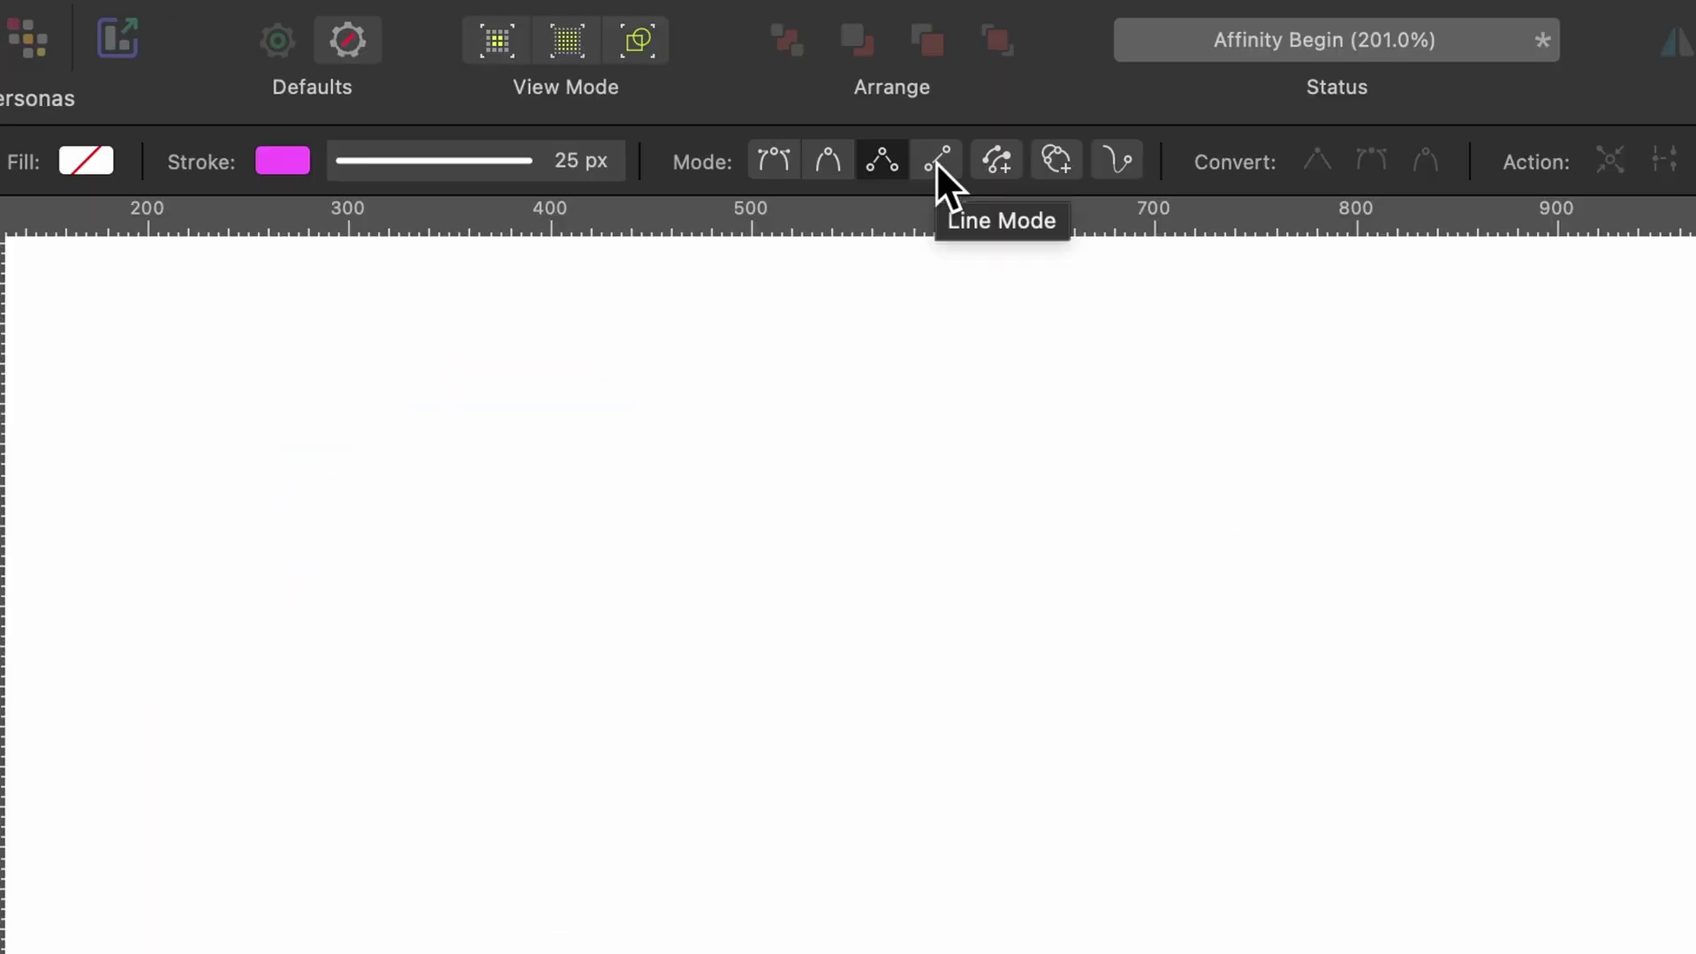
# Switch the Pen tool to Line Mode and draw two separate upward-slanting lines side by side near the top of the canvas.
pyautogui.click(936, 160)
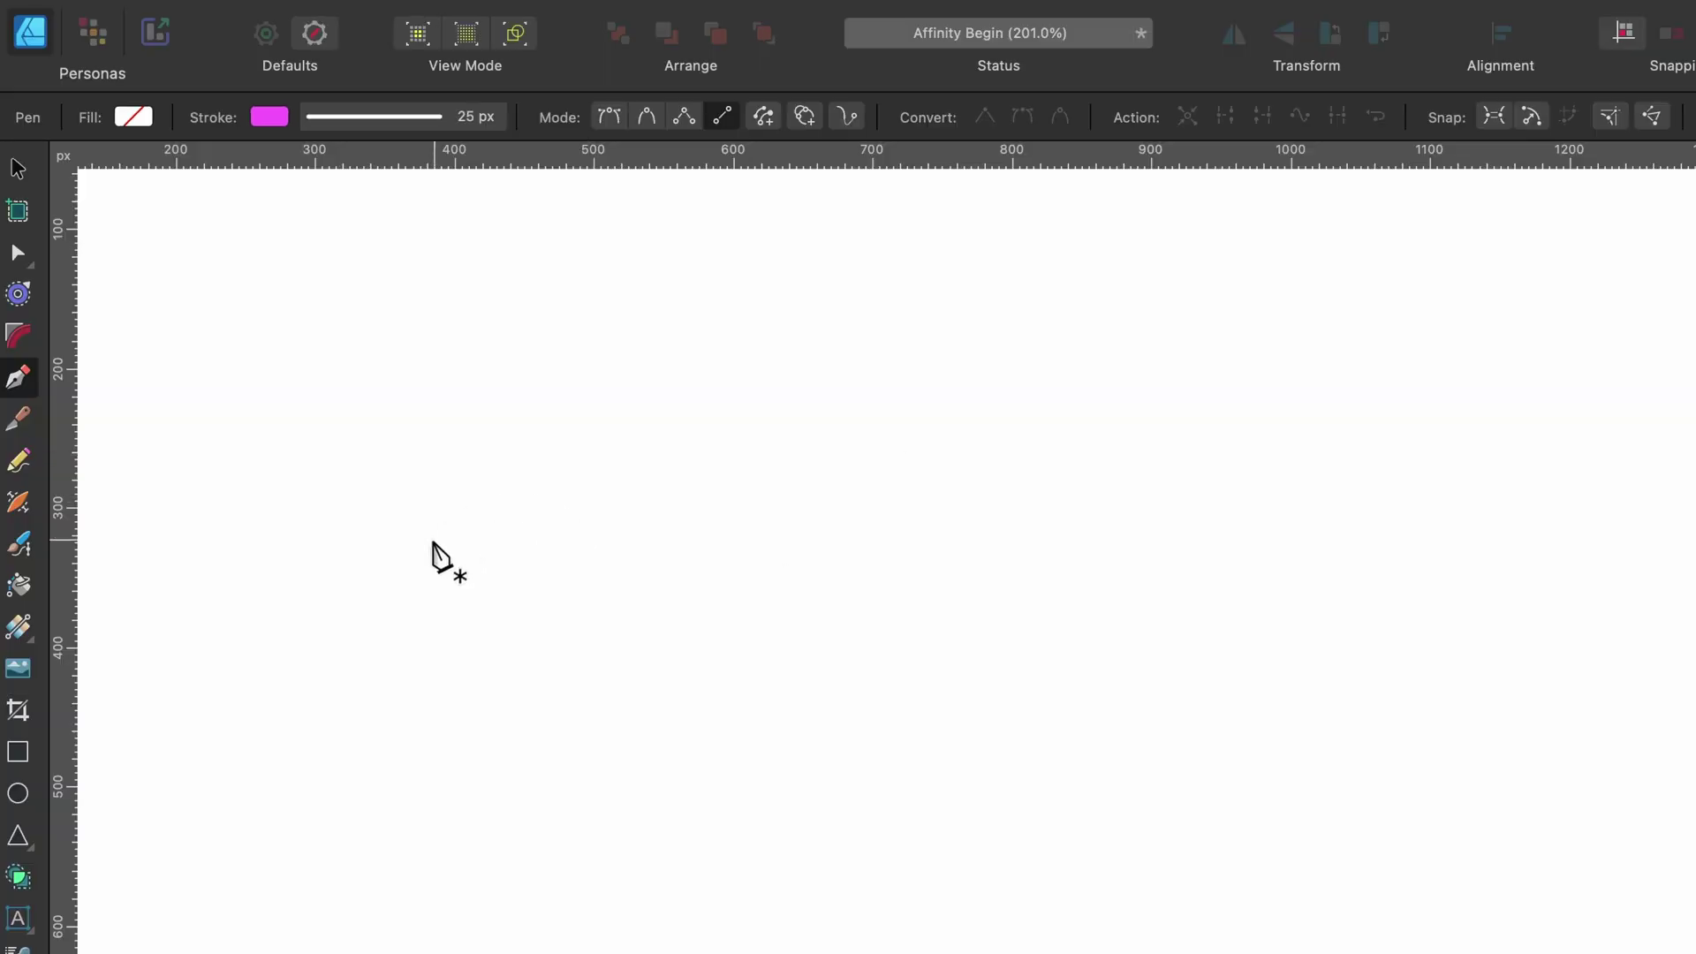
pyautogui.click(750, 385)
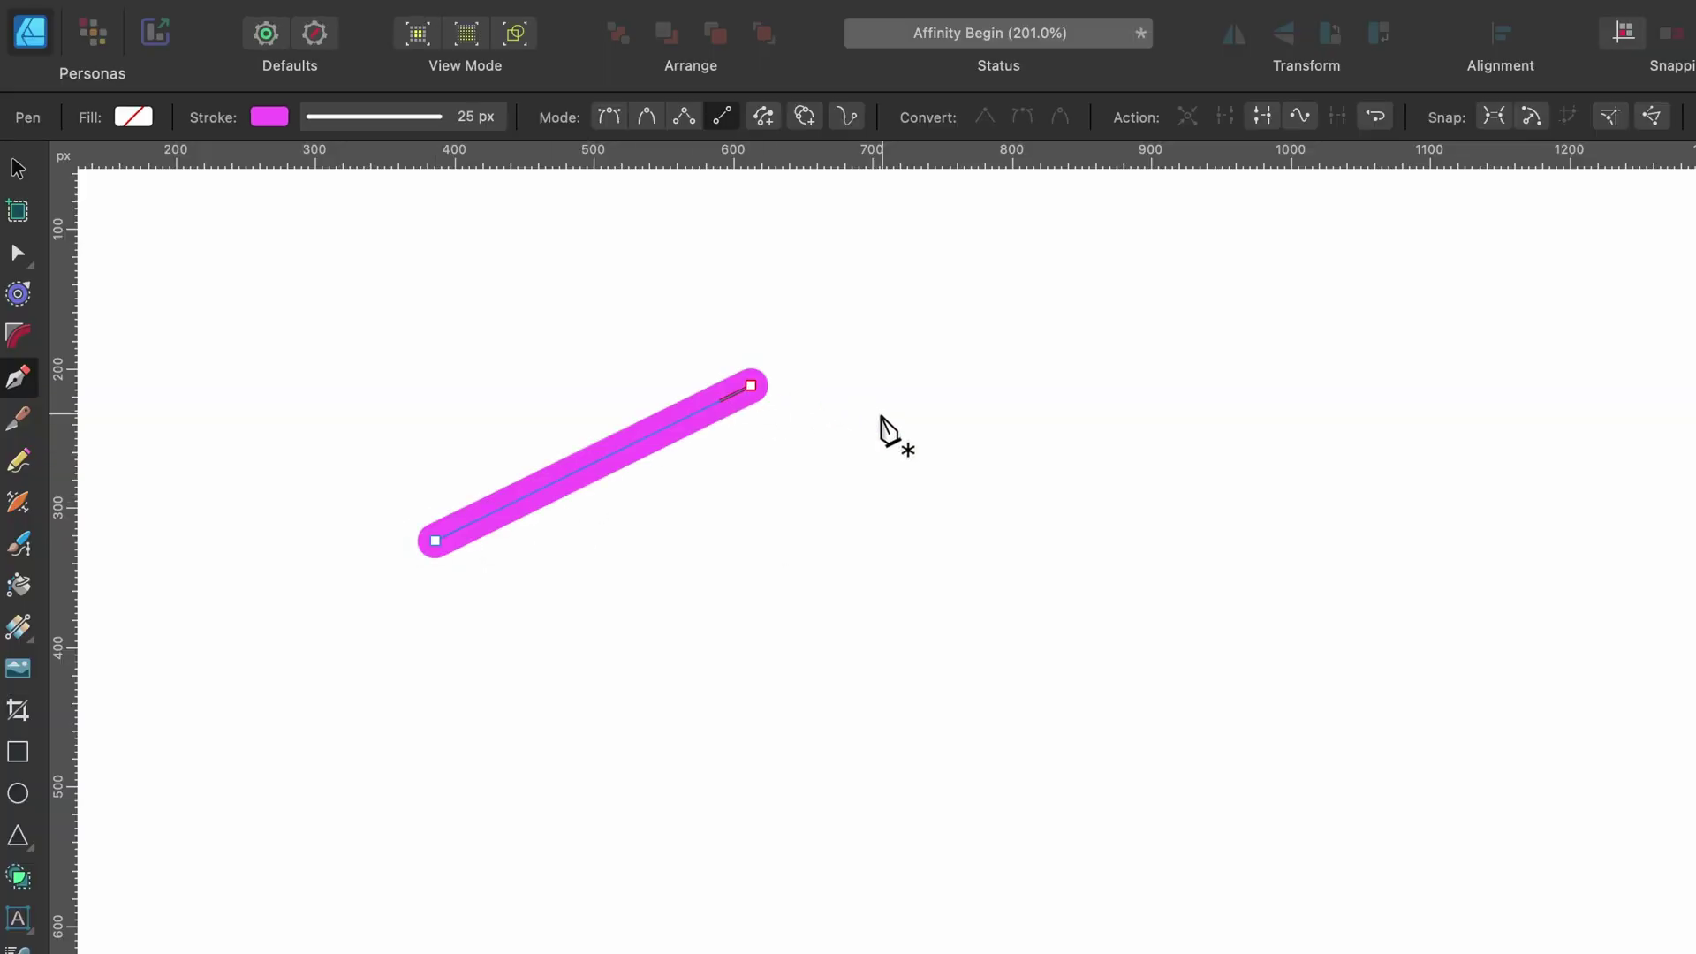
pyautogui.click(1111, 528)
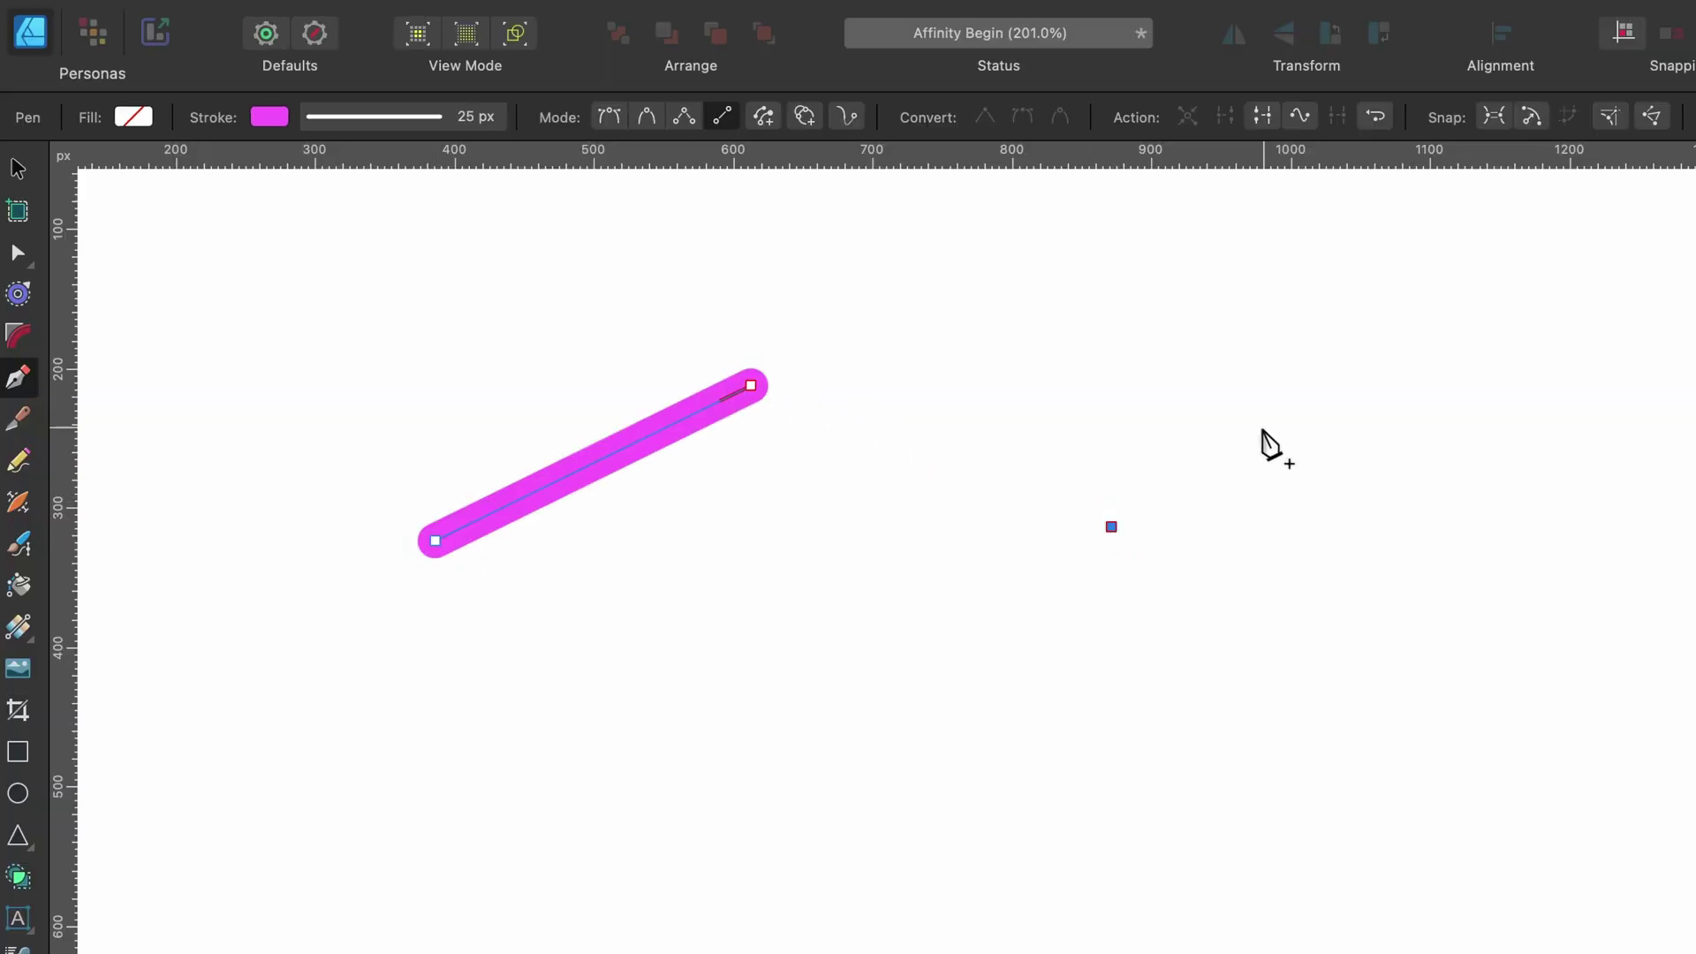
pyautogui.click(1466, 336)
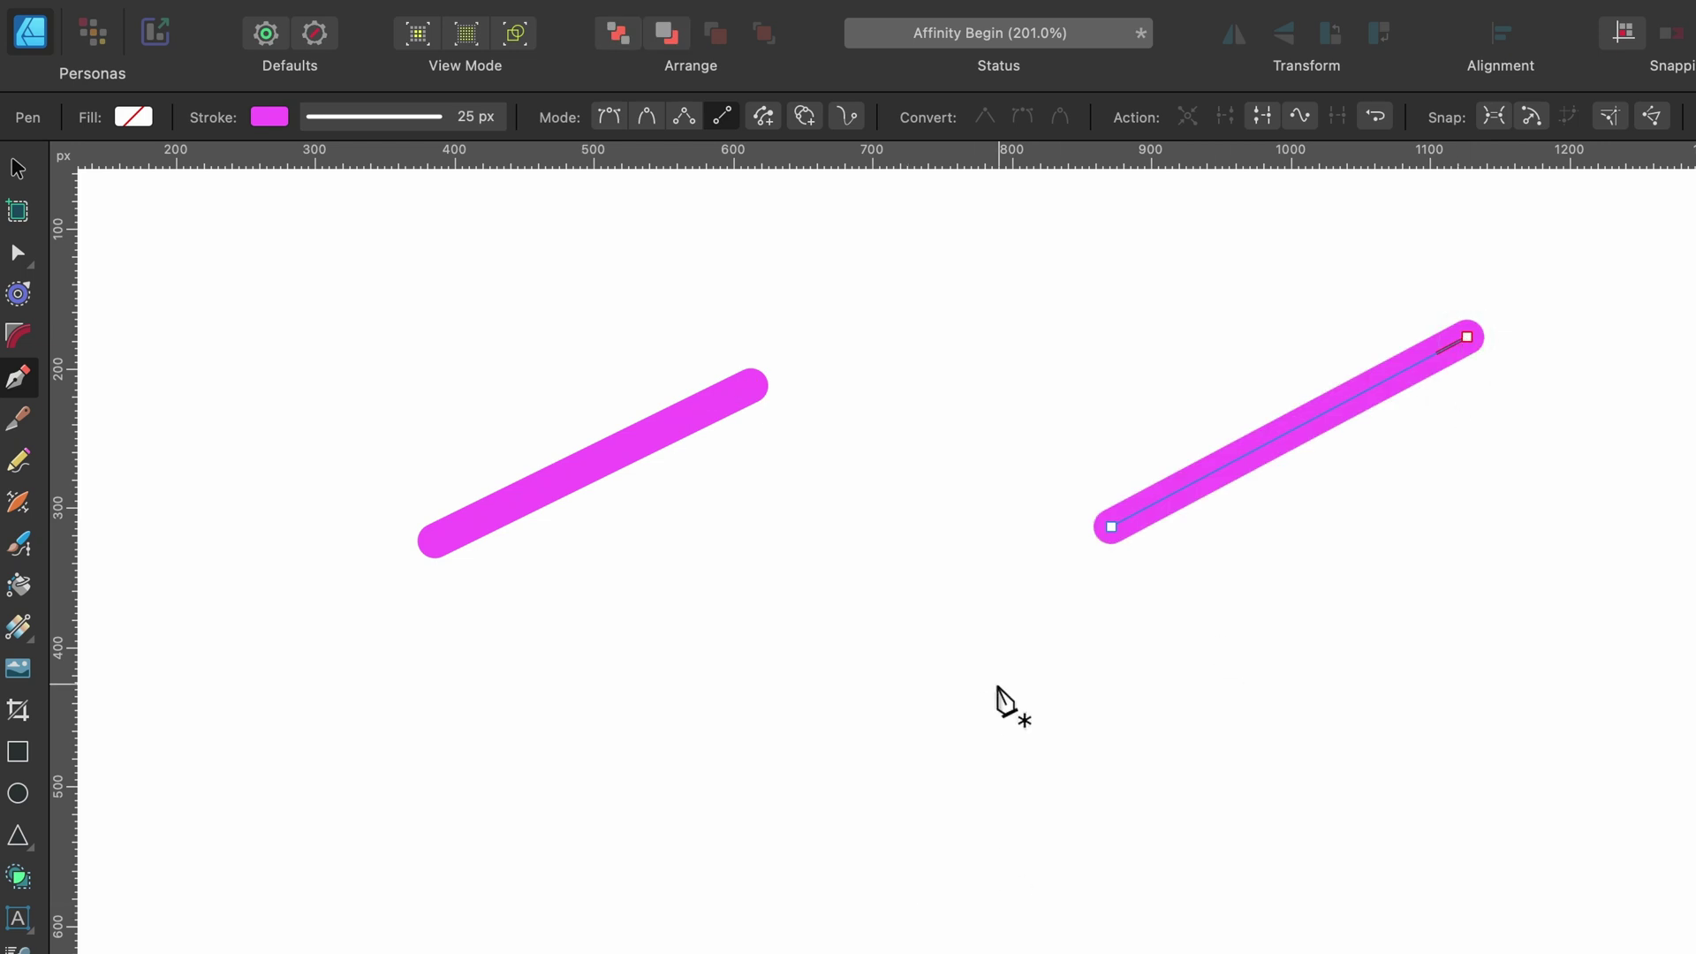
# Draw four separate, nearly horizontal lines stacked below the two slanted ones.
pyautogui.click(609, 722)
pyautogui.click(1312, 705)
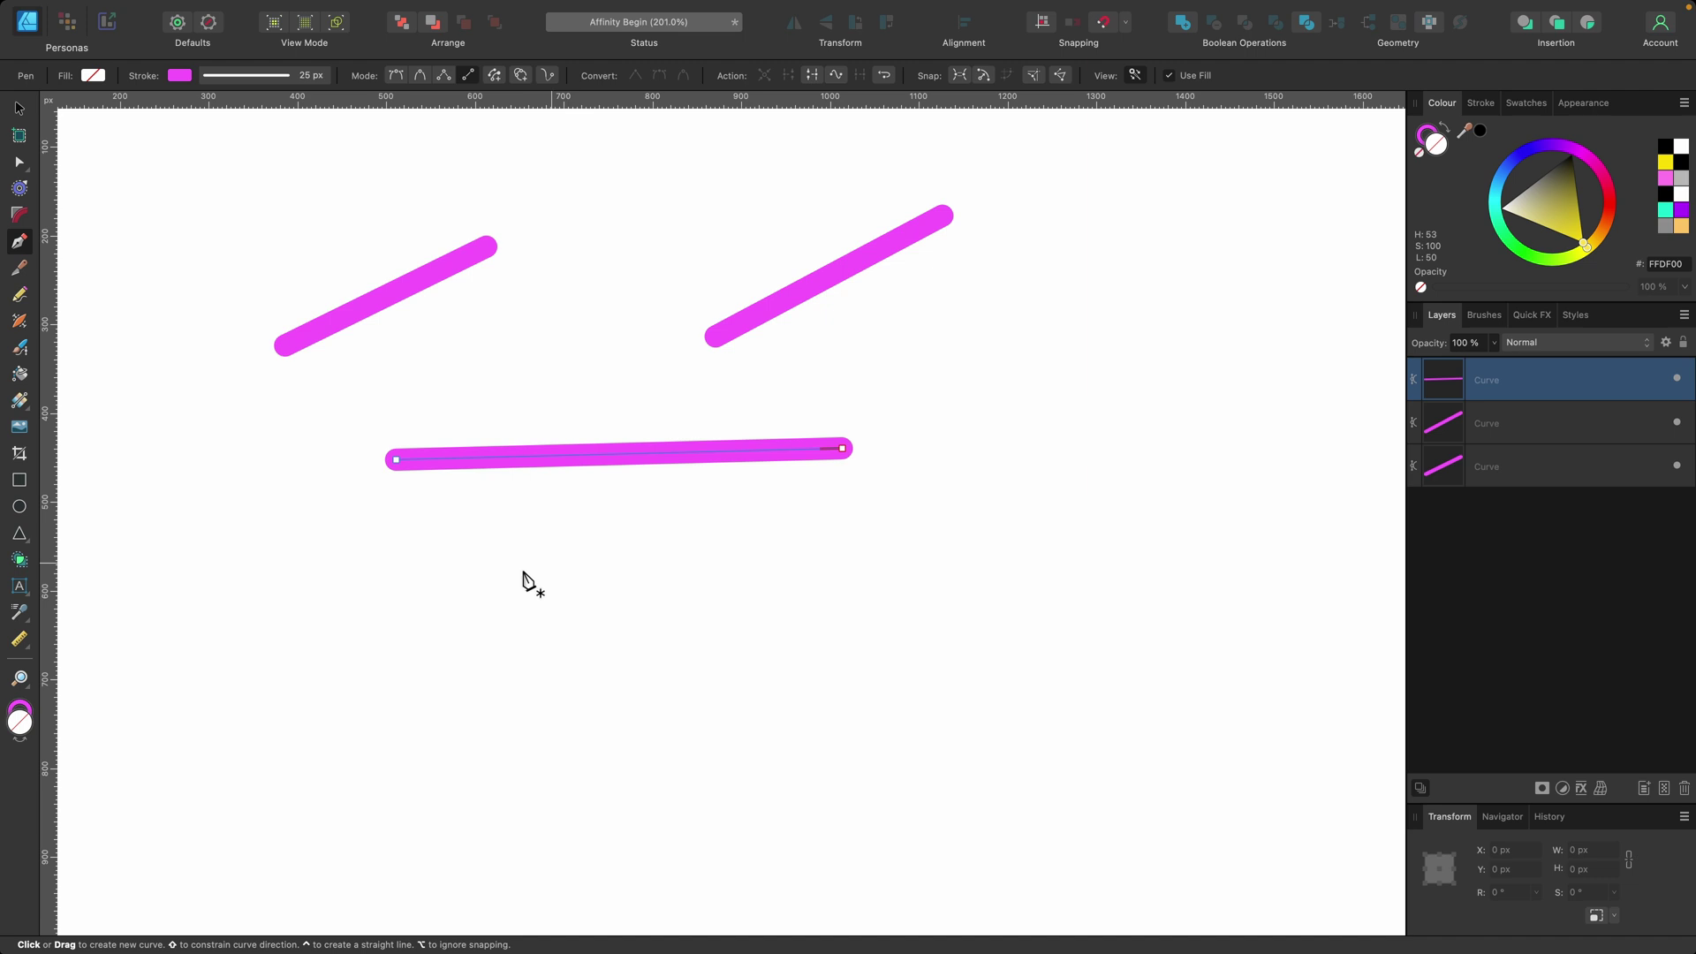
pyautogui.click(404, 589)
pyautogui.click(866, 586)
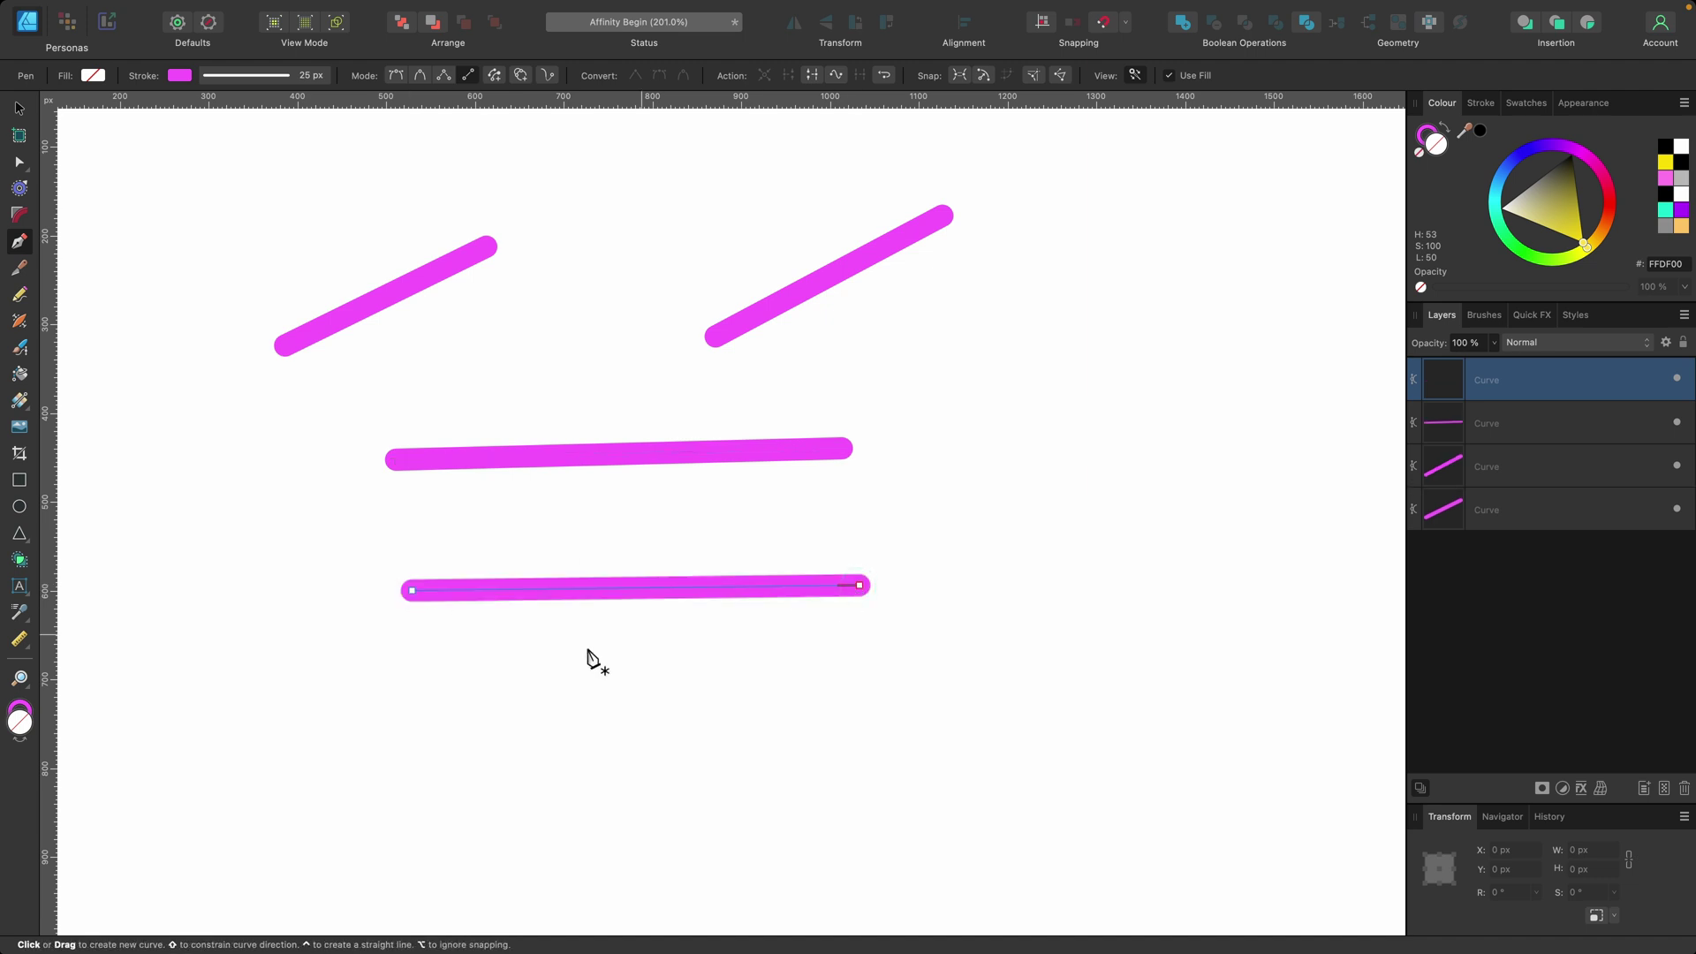
pyautogui.click(444, 692)
pyautogui.click(865, 723)
pyautogui.click(499, 804)
pyautogui.click(926, 827)
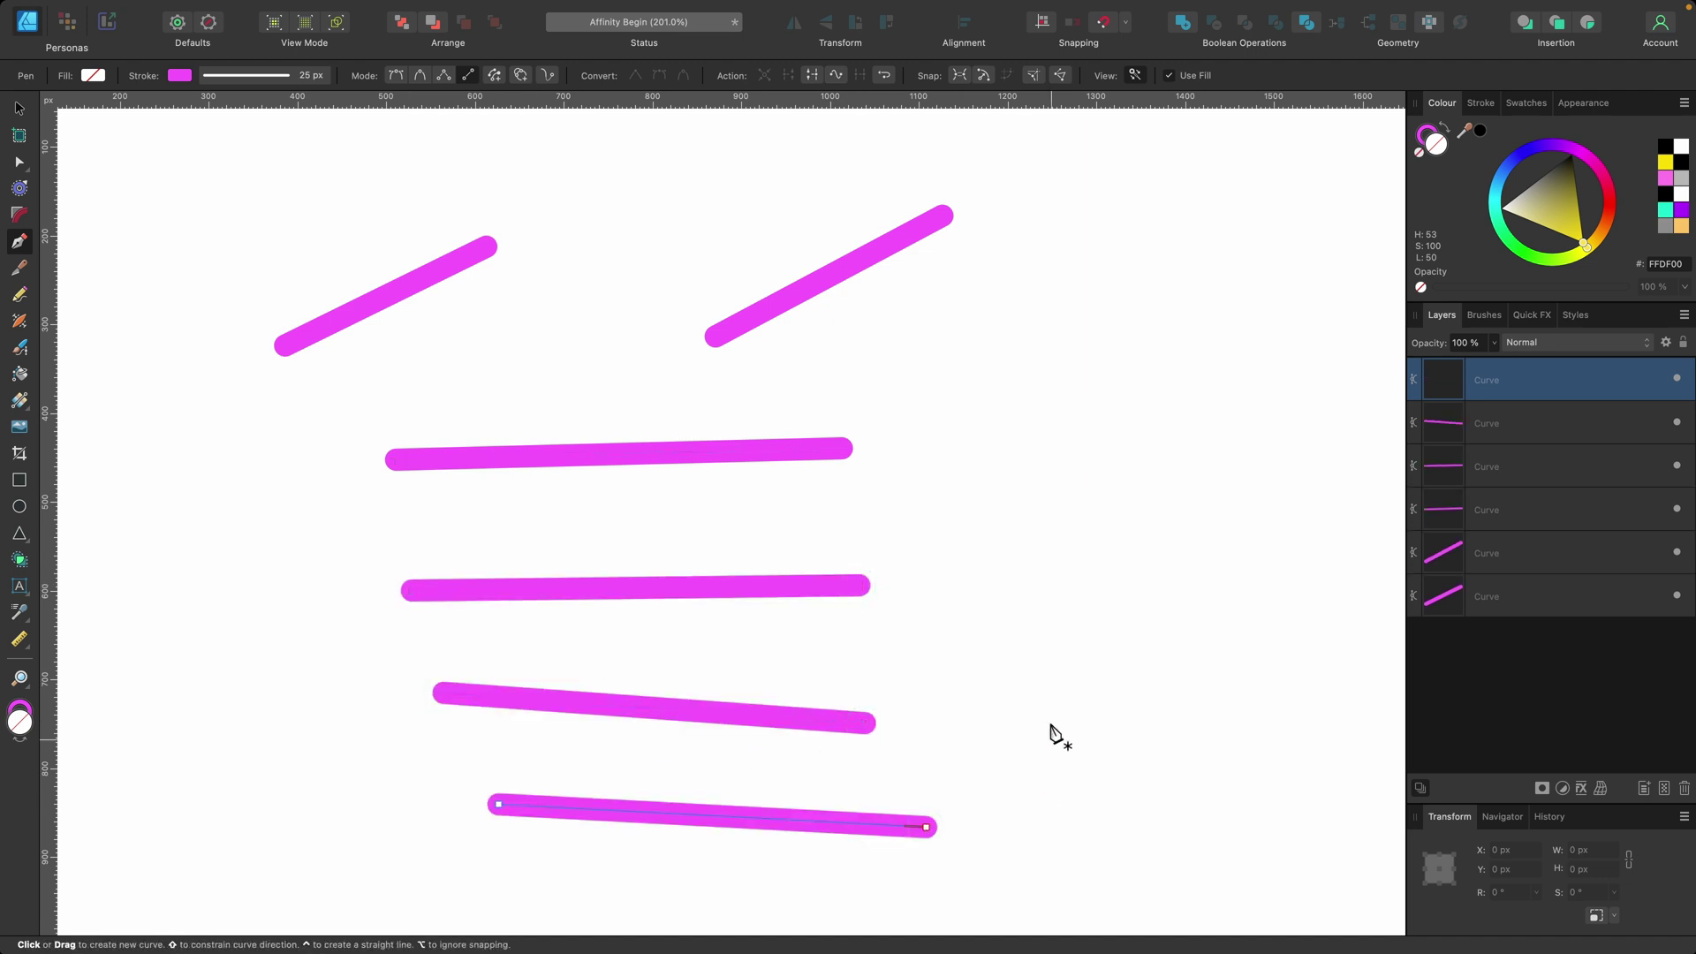
# Draw two separate, nearly vertical lines beside the horizontal ones, and undo the second vertical line.
pyautogui.click(1013, 380)
pyautogui.click(1015, 592)
pyautogui.click(1160, 350)
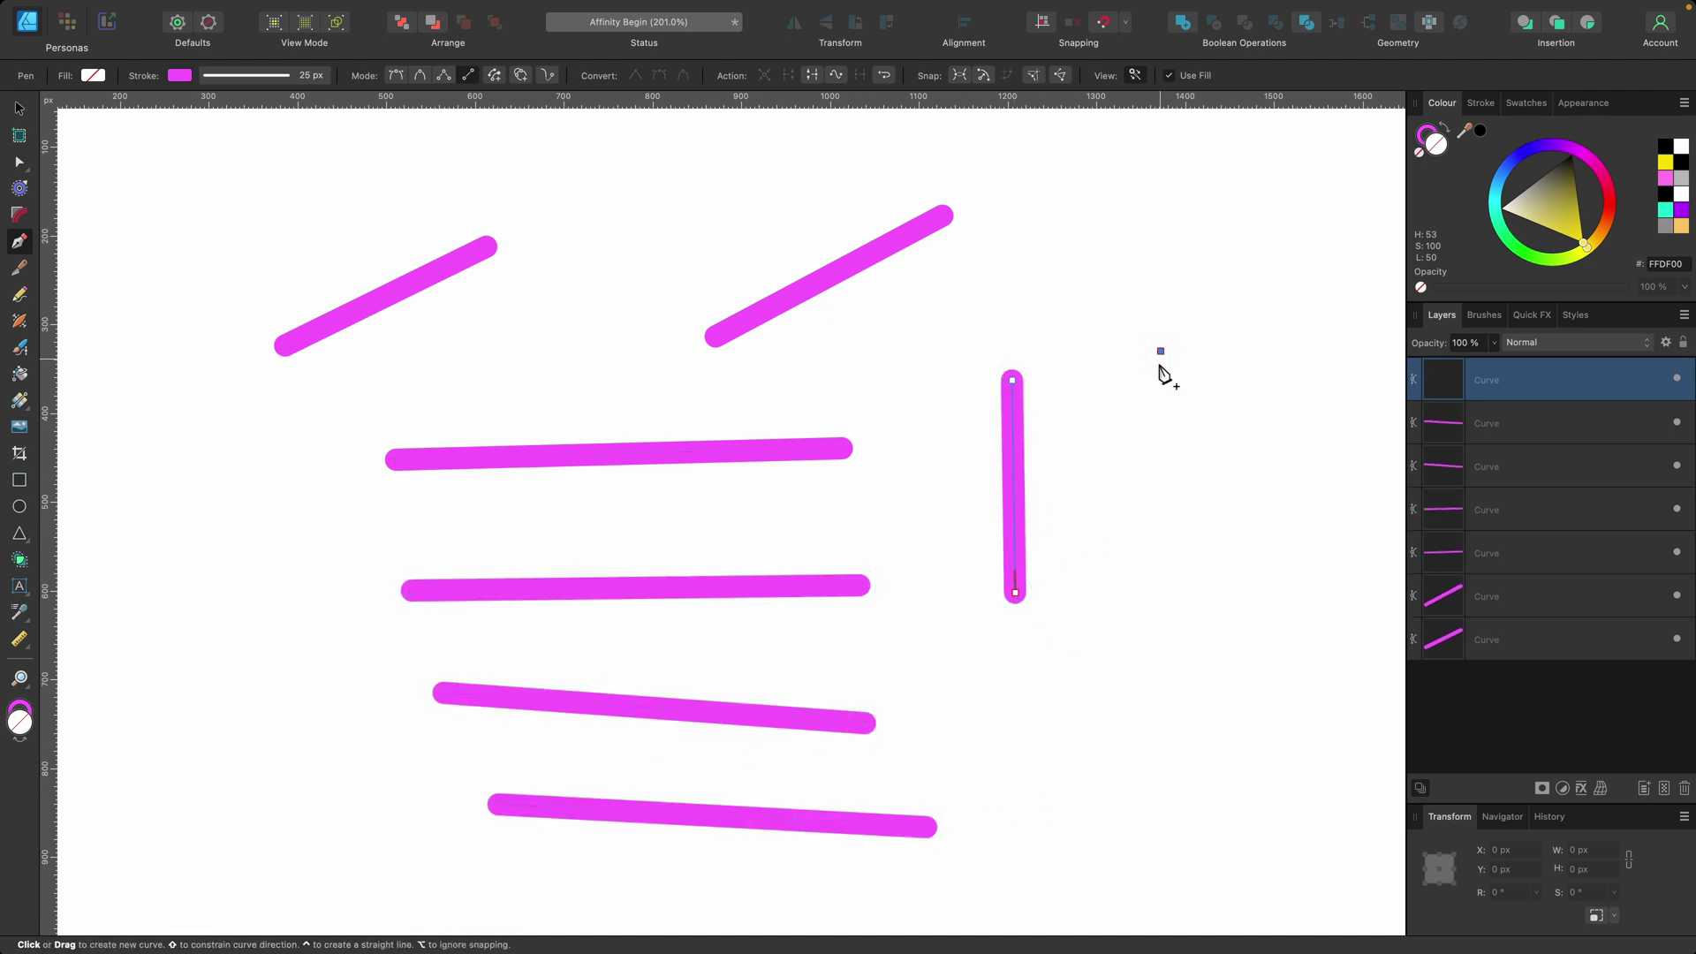
pyautogui.click(1176, 541)
pyautogui.hotkey('ctrl', 'z')
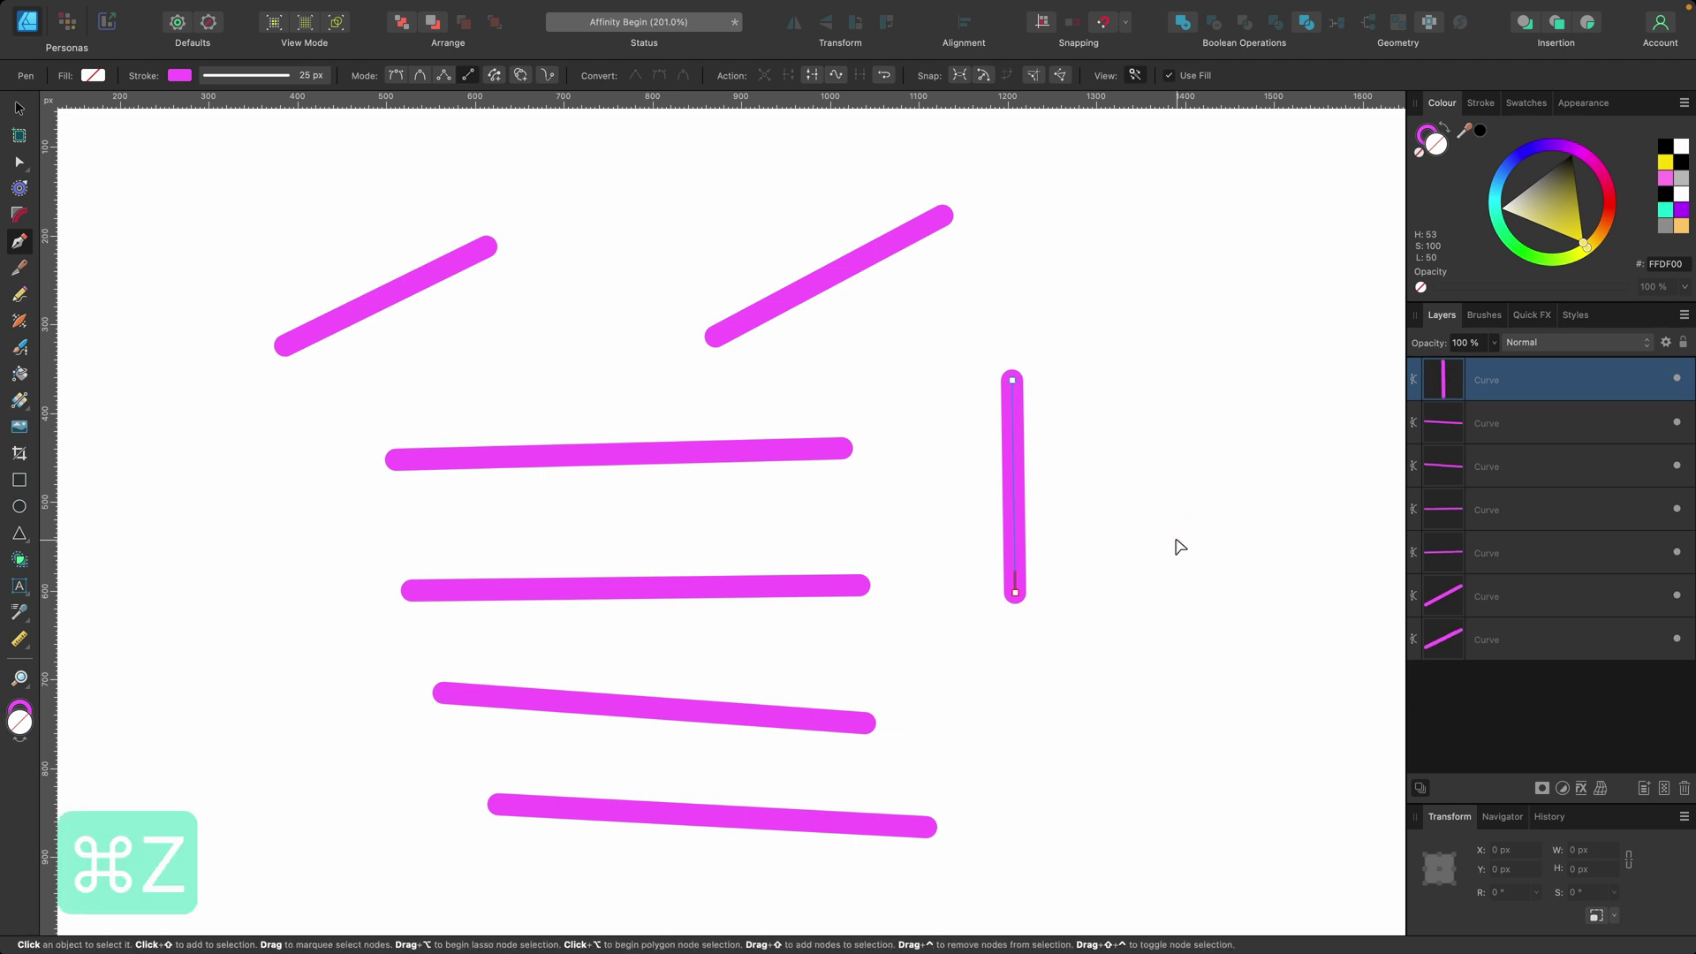
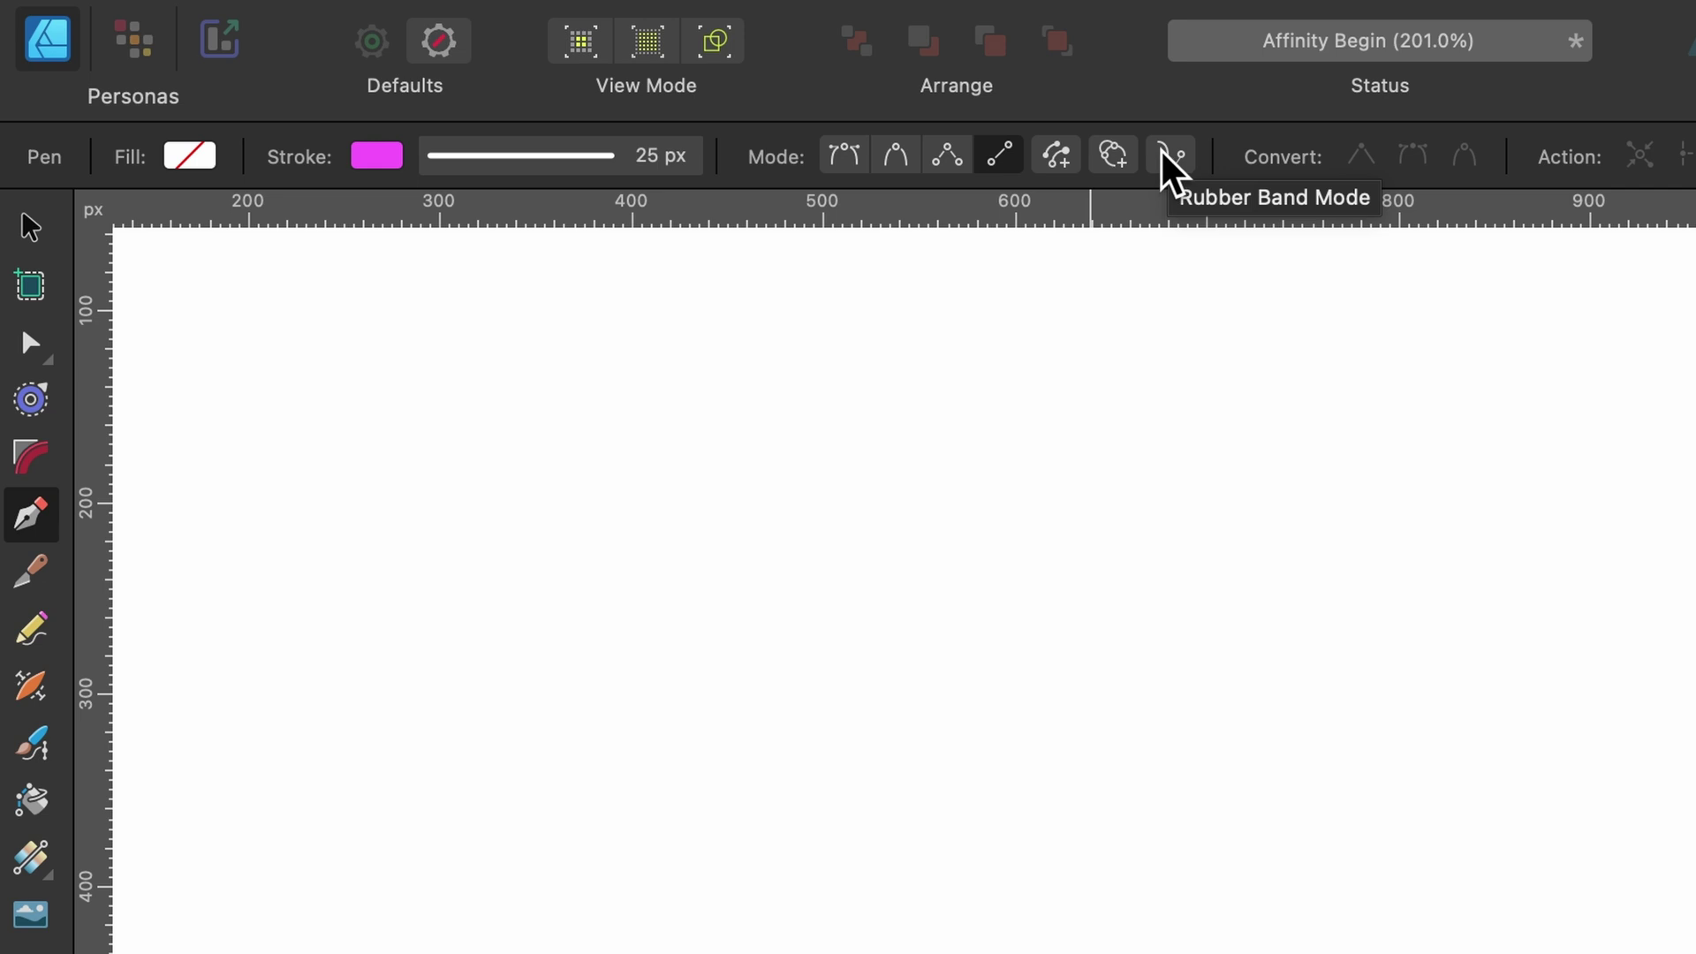
# Turn on Rubber Band Mode with Pen Mode and draw a curve with two sharp nodes, two smooth nodes and another sharp node, arching clockwise.
pyautogui.click(1171, 159)
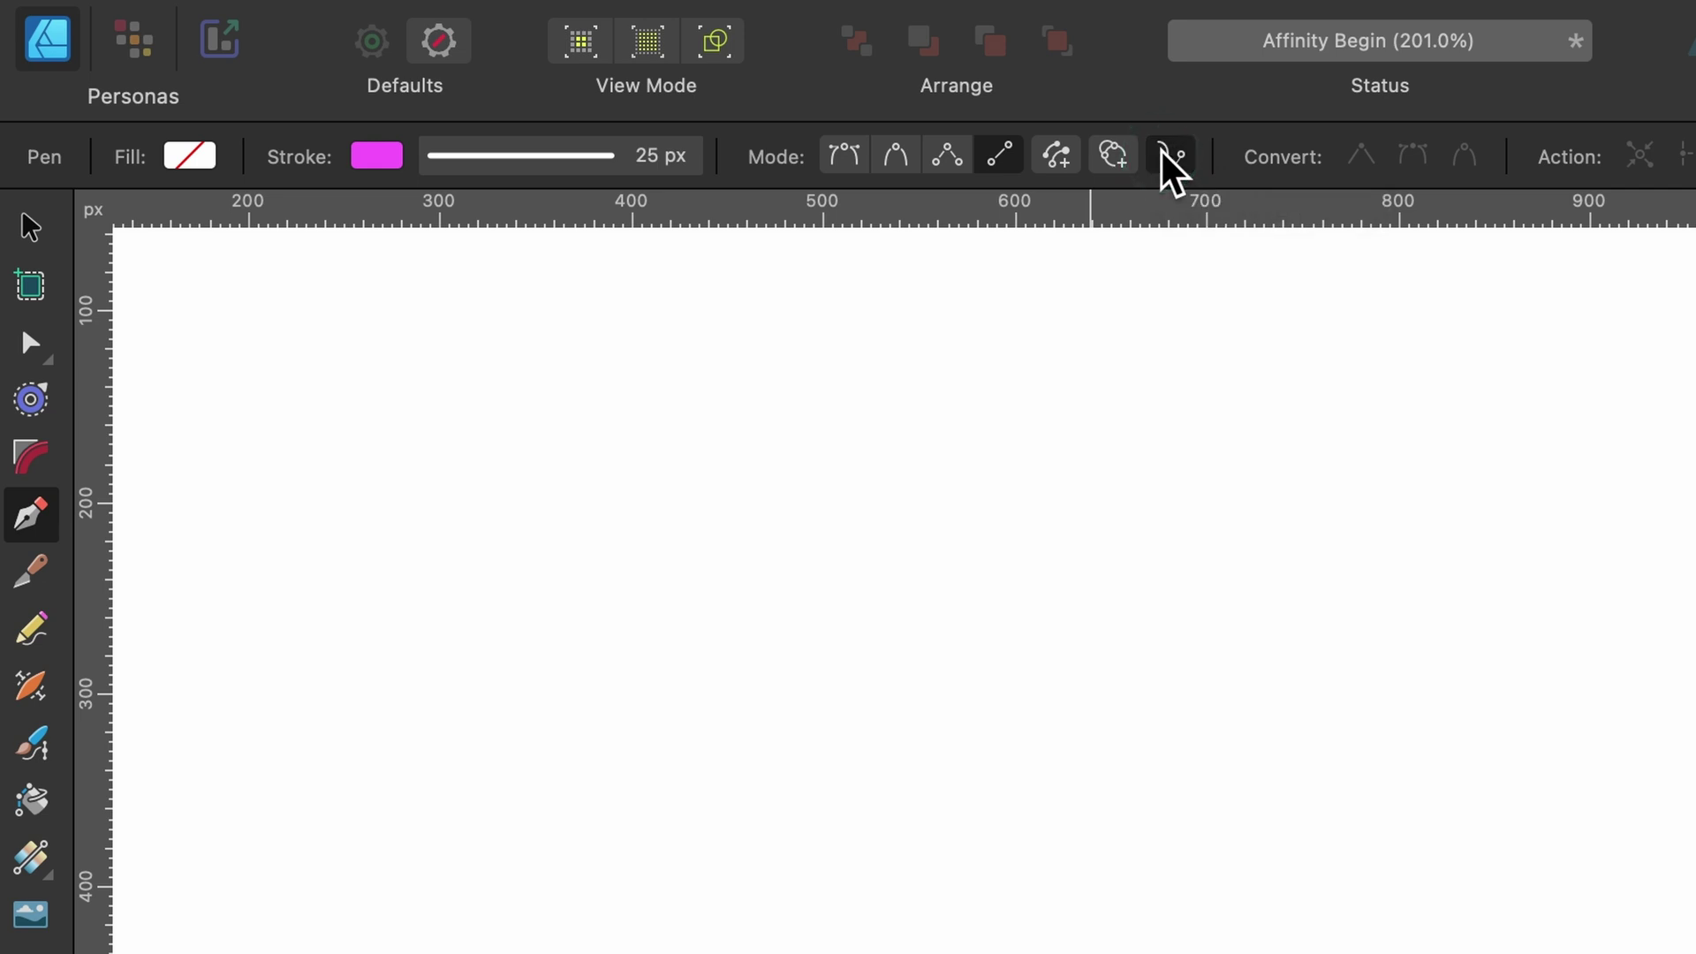
pyautogui.click(841, 158)
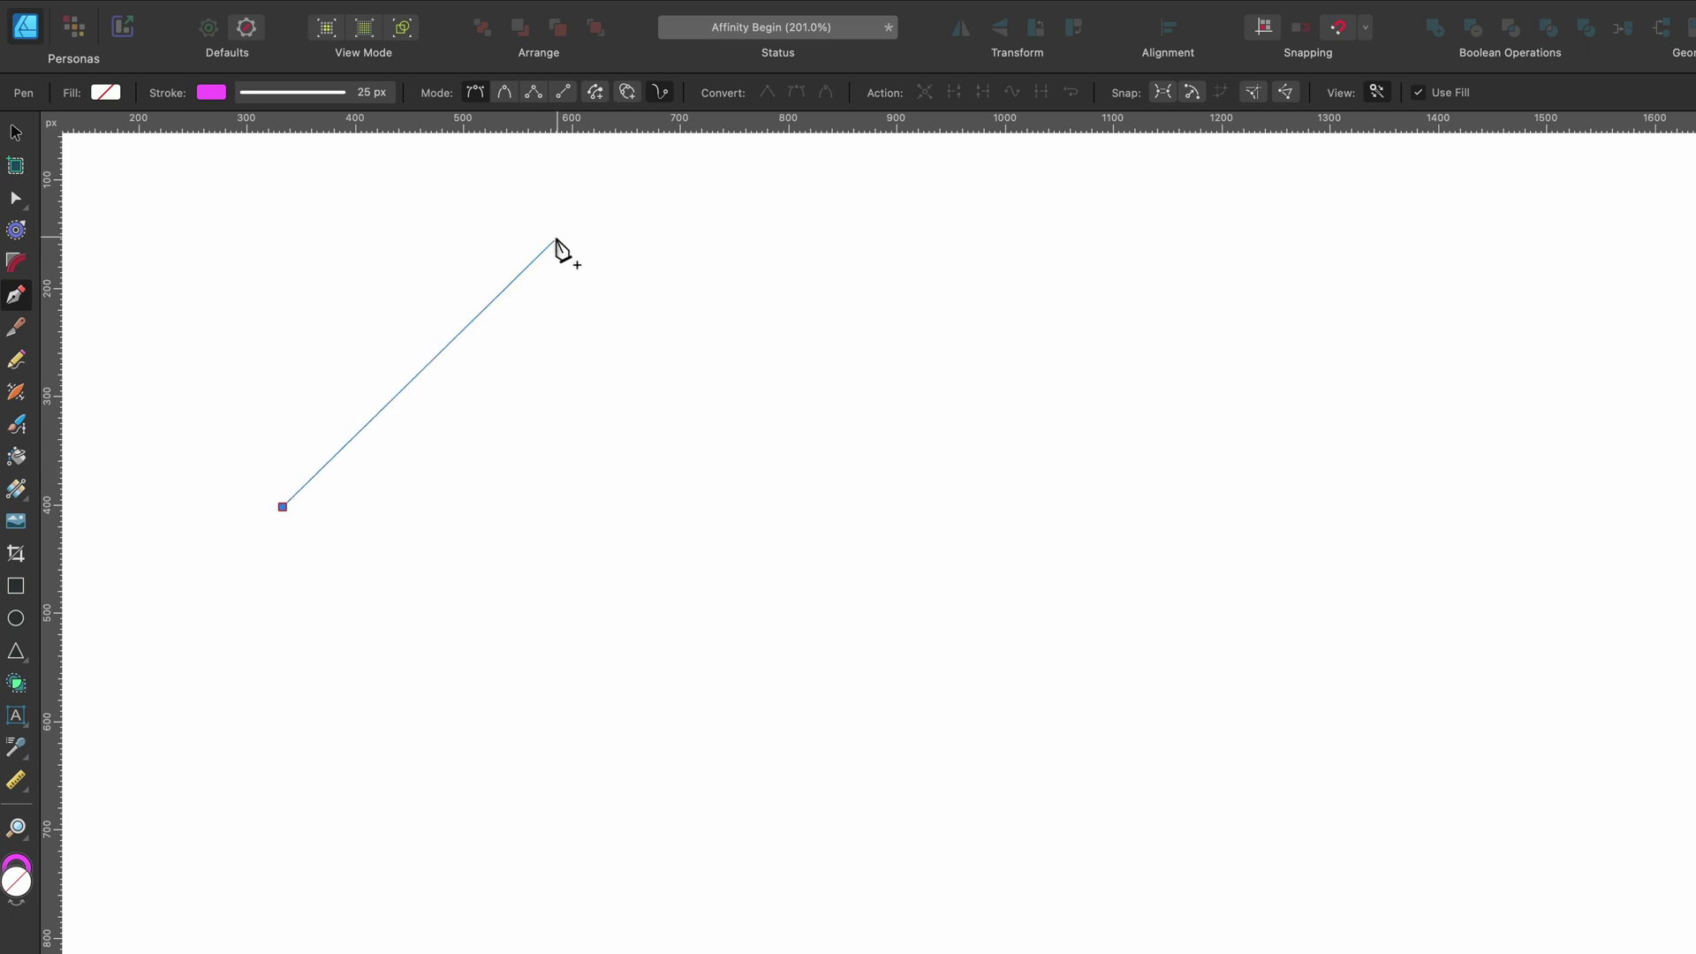
pyautogui.click(521, 253)
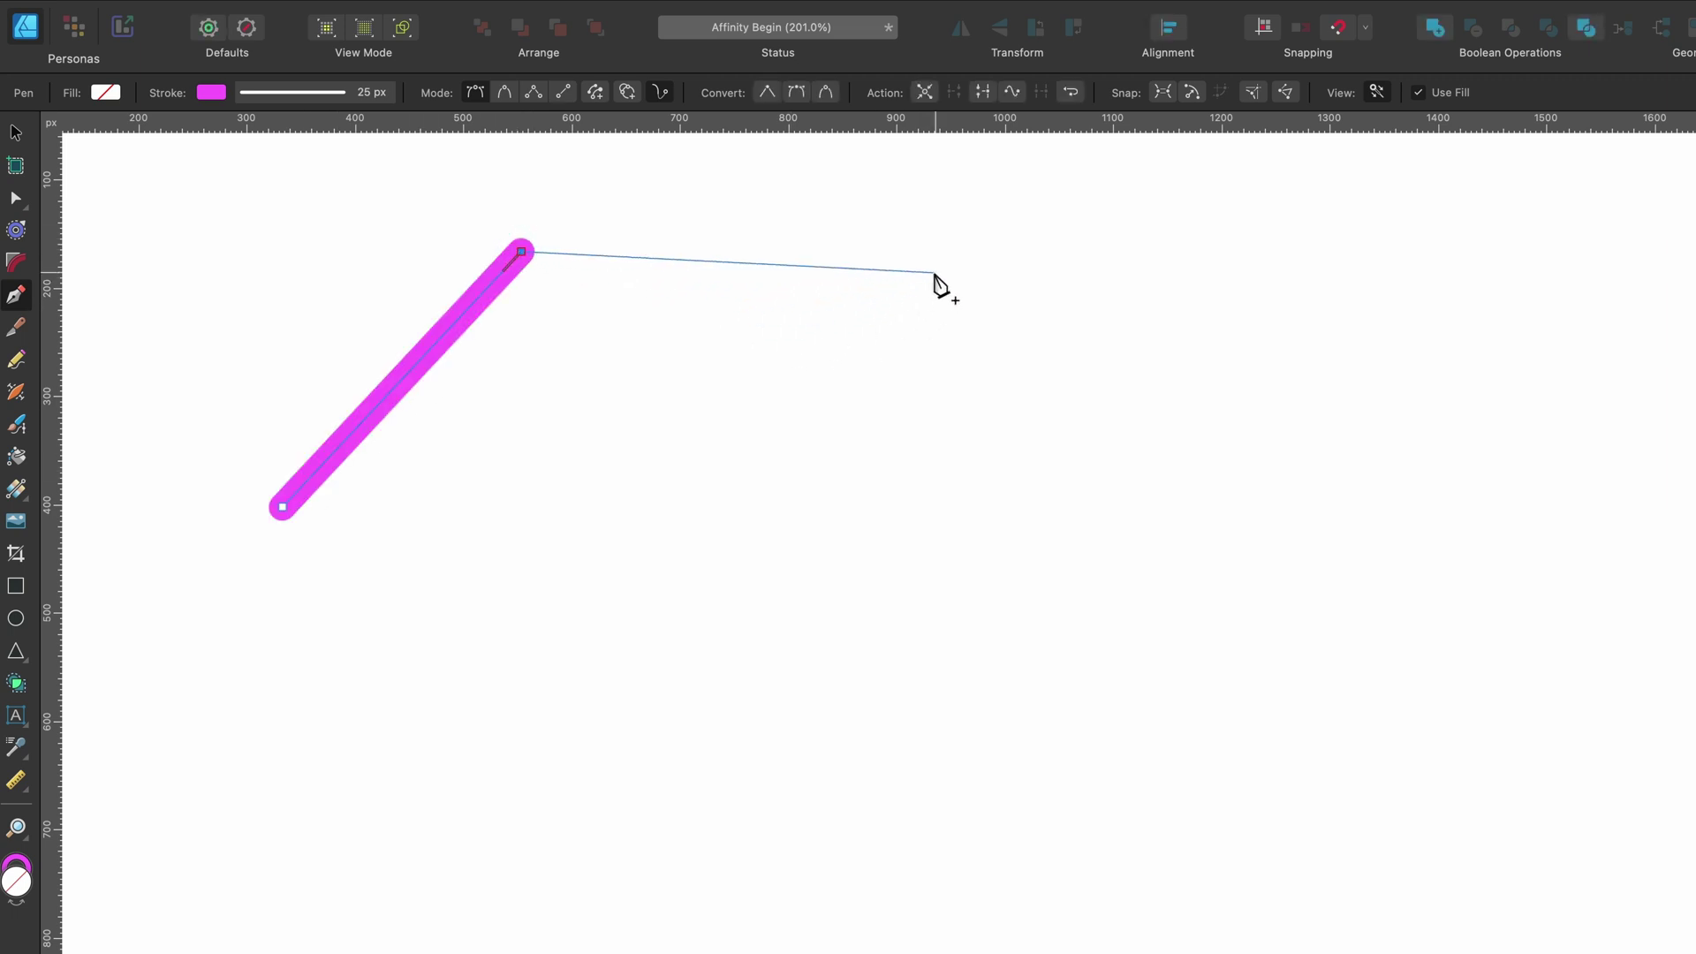
pyautogui.moveTo(937, 274); pyautogui.dragTo(1106, 365)
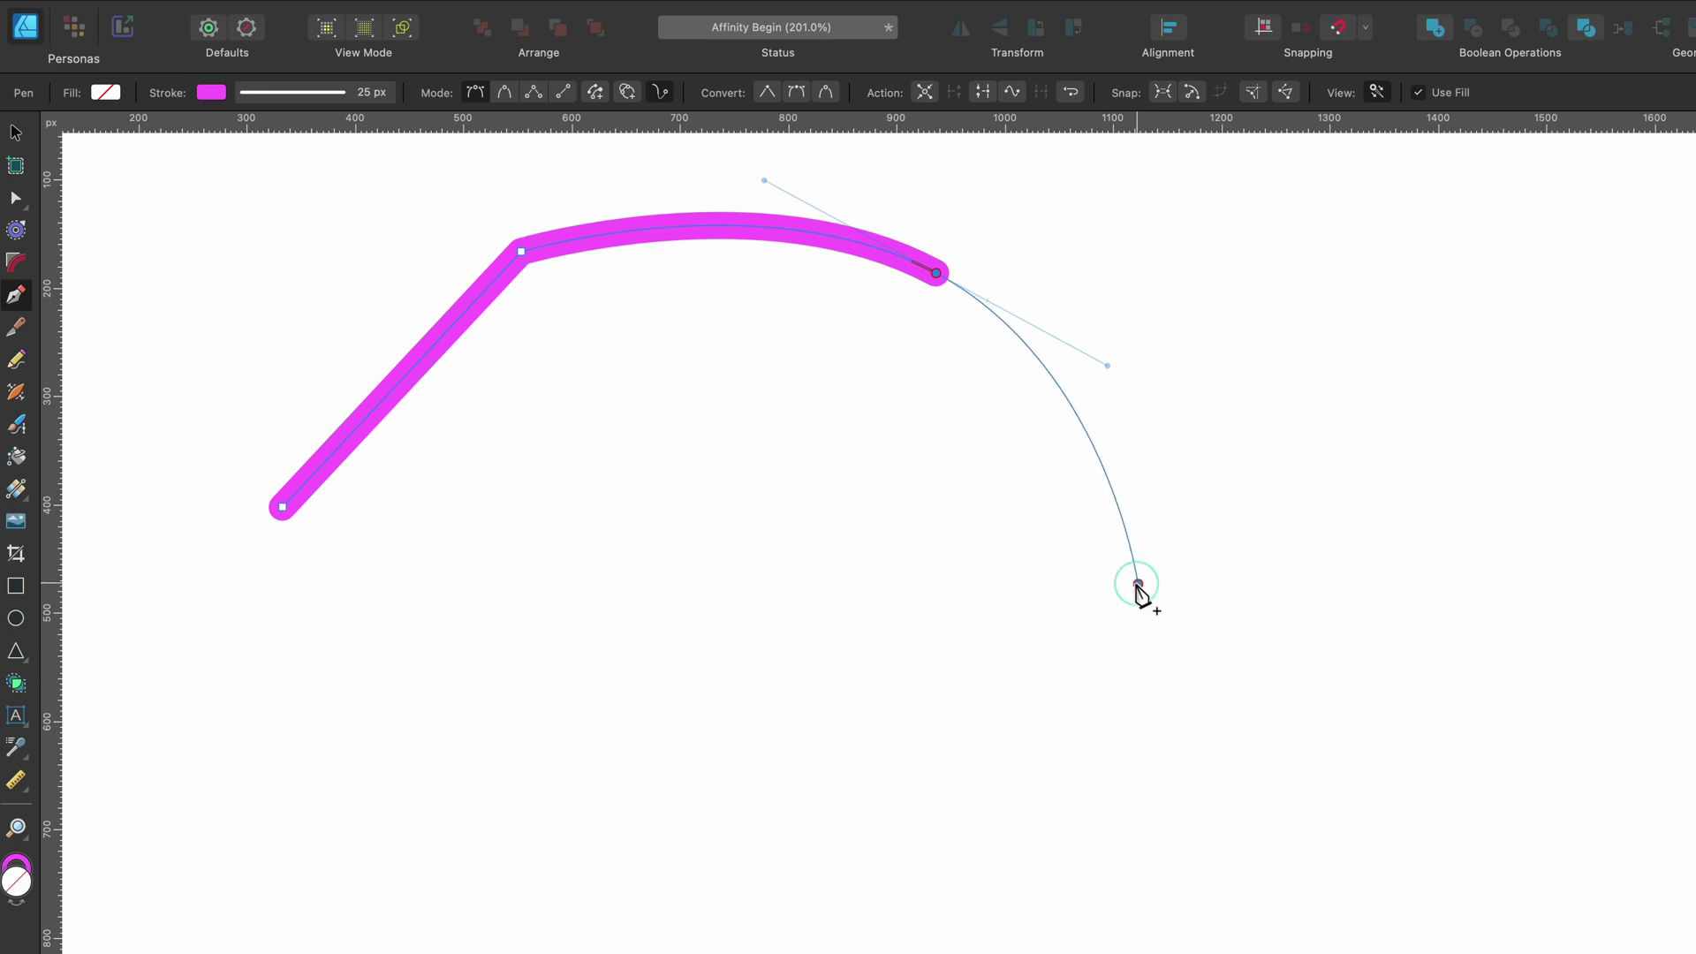
pyautogui.click(1138, 584)
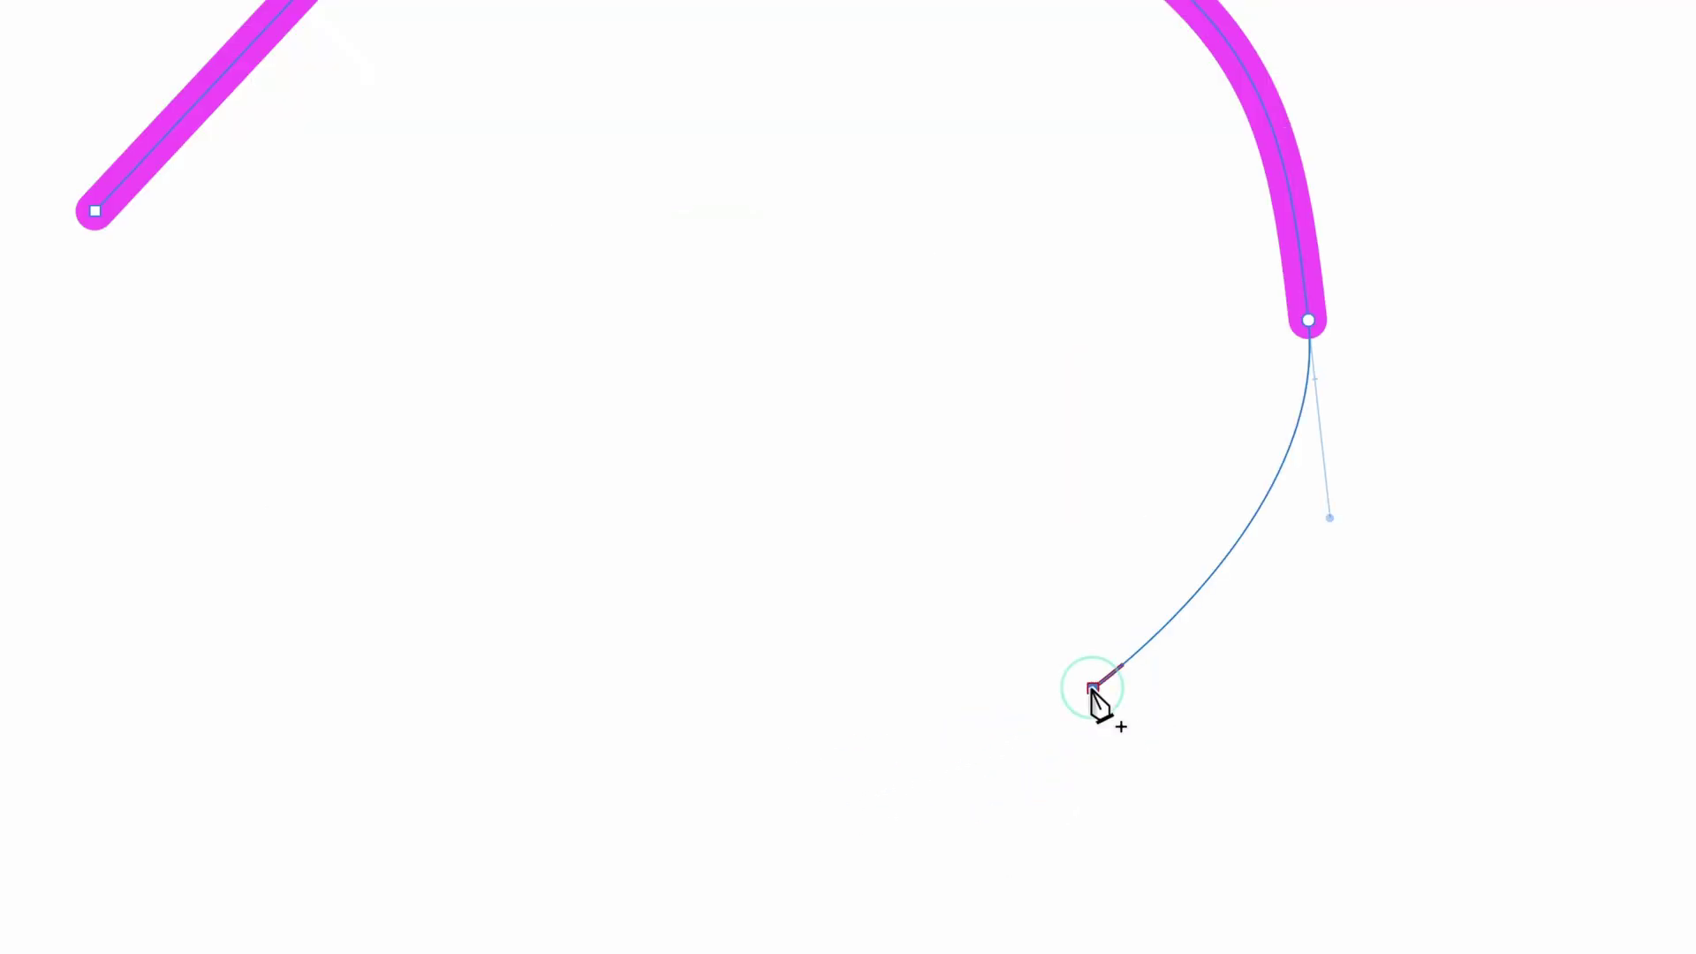
pyautogui.click(1093, 688)
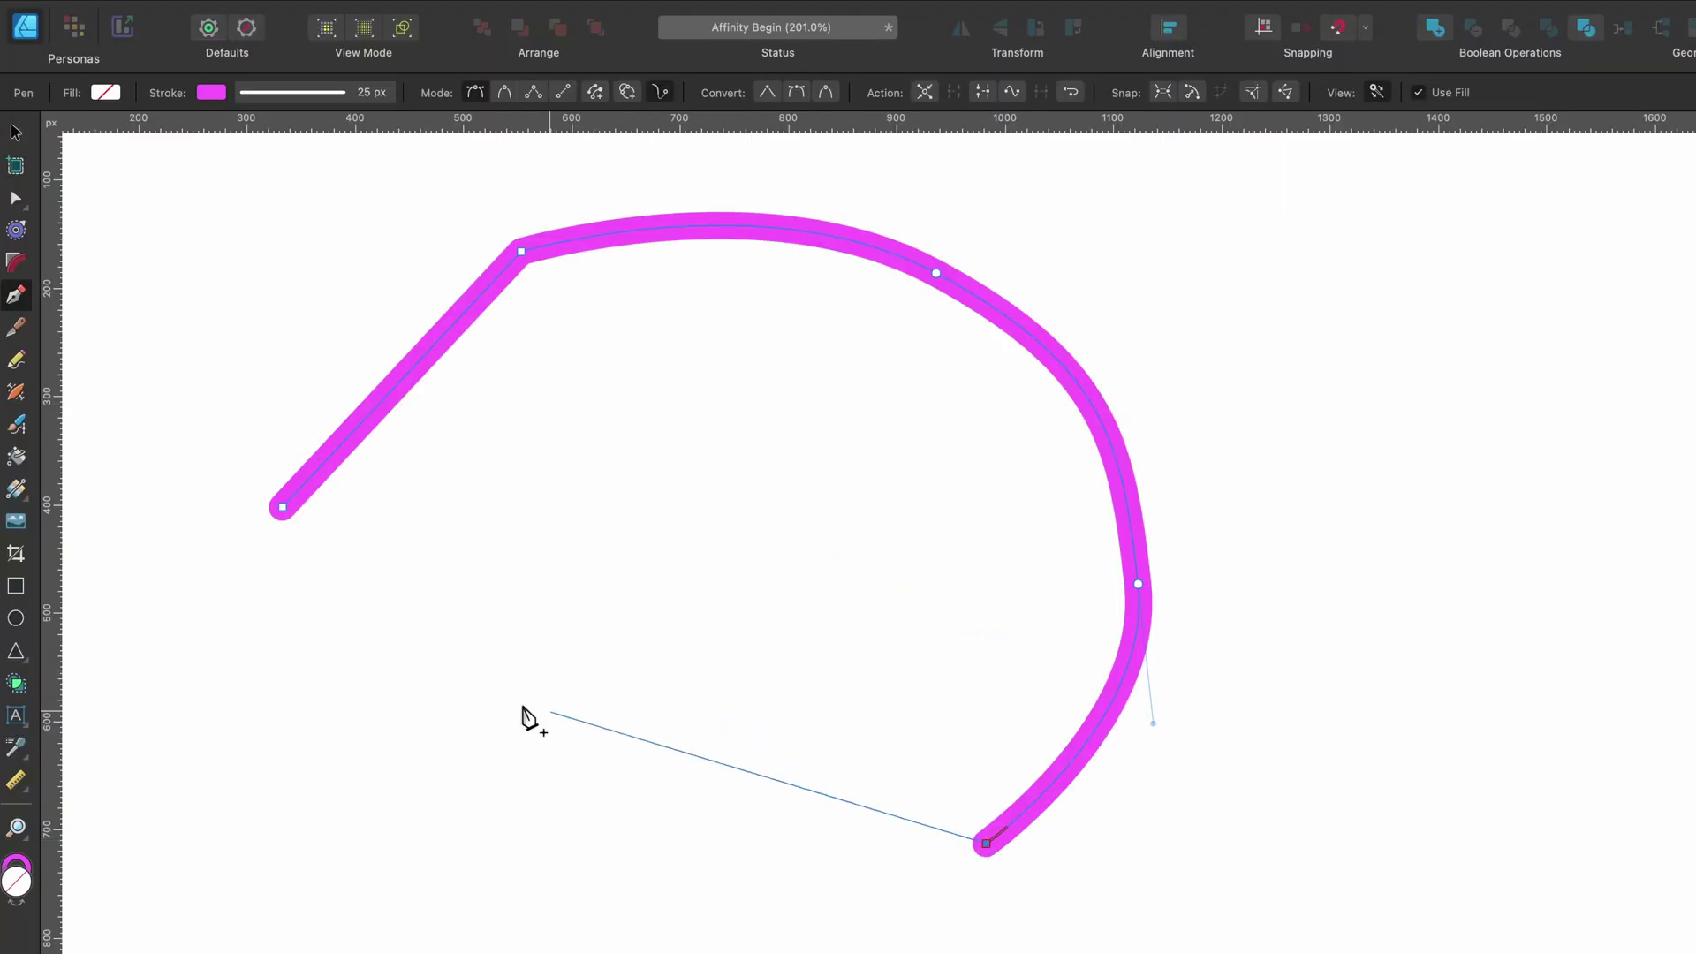
# Continue the curve inward with a sharp, a smooth and a sharp node, end the drawing, and apply the close curve action.
pyautogui.click(629, 789)
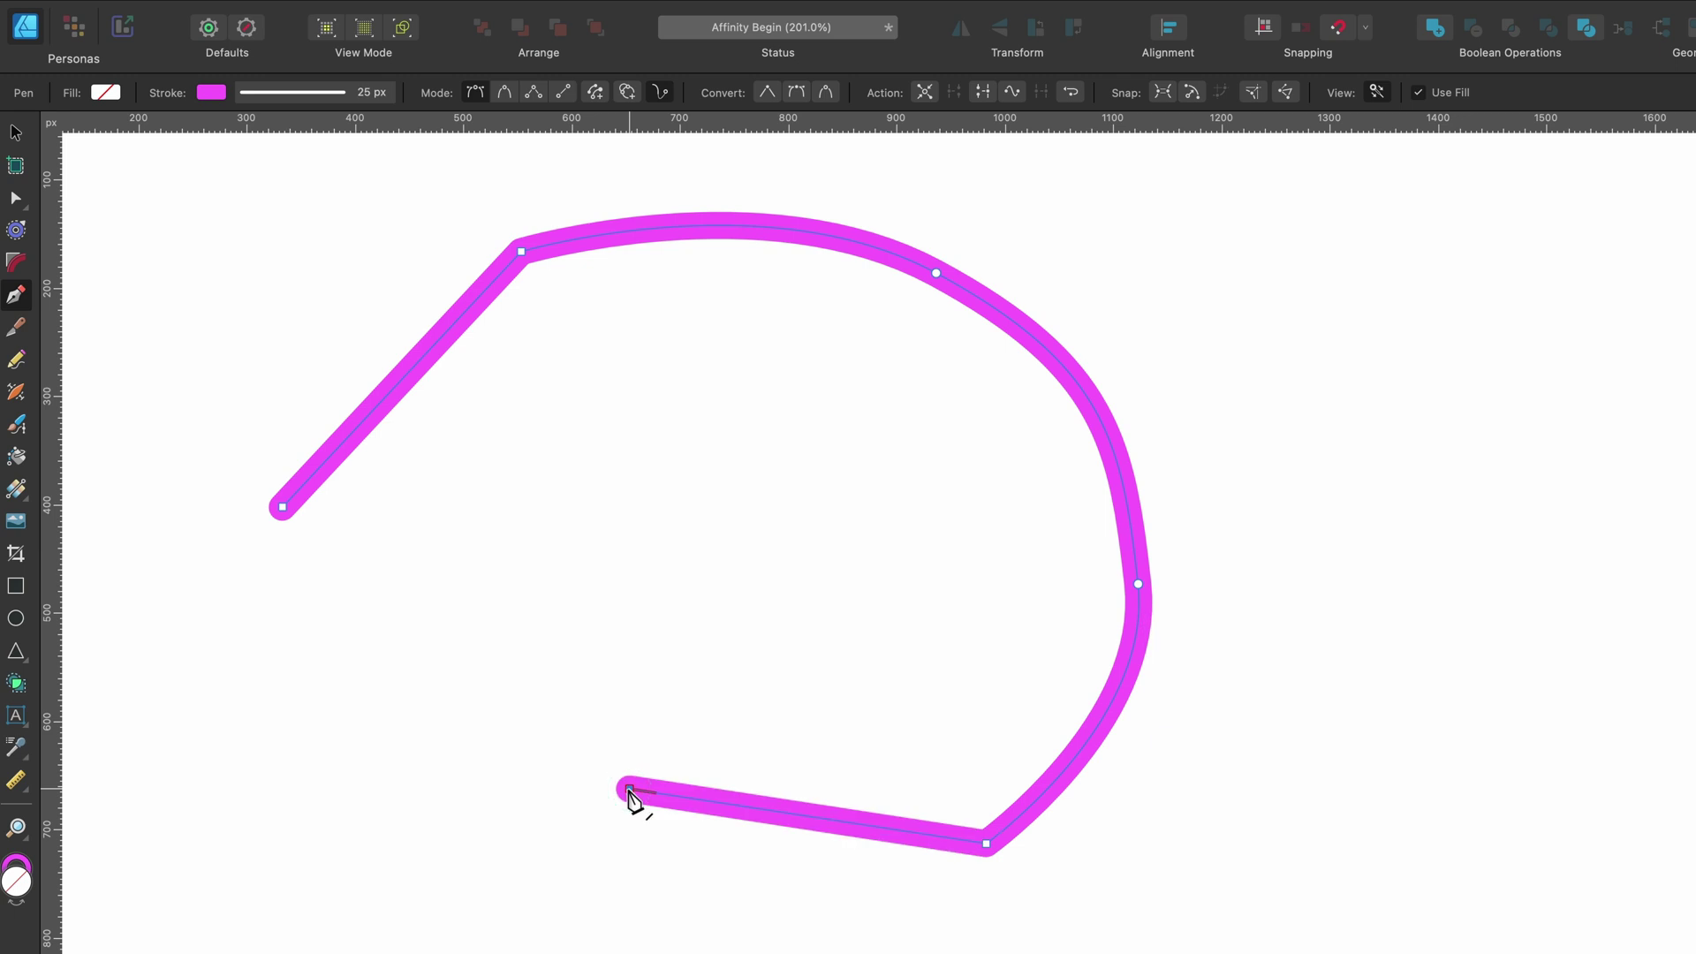
pyautogui.click(503, 620)
pyautogui.moveTo(504, 620); pyautogui.dragTo(497, 513)
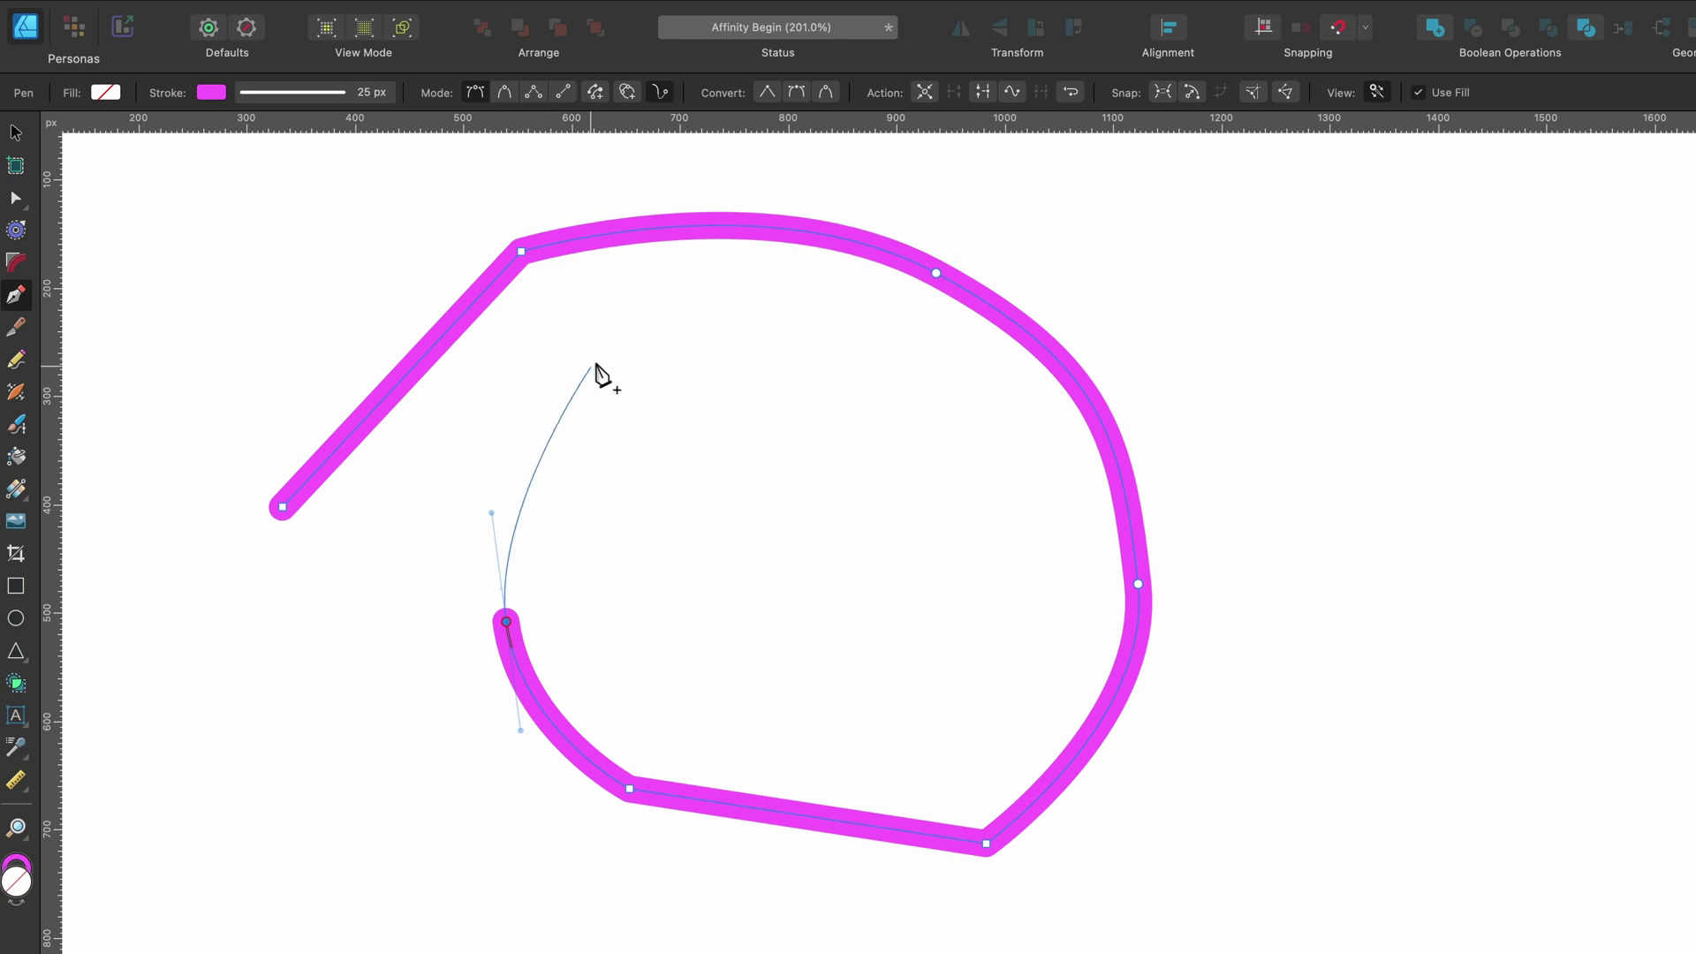
pyautogui.click(622, 351)
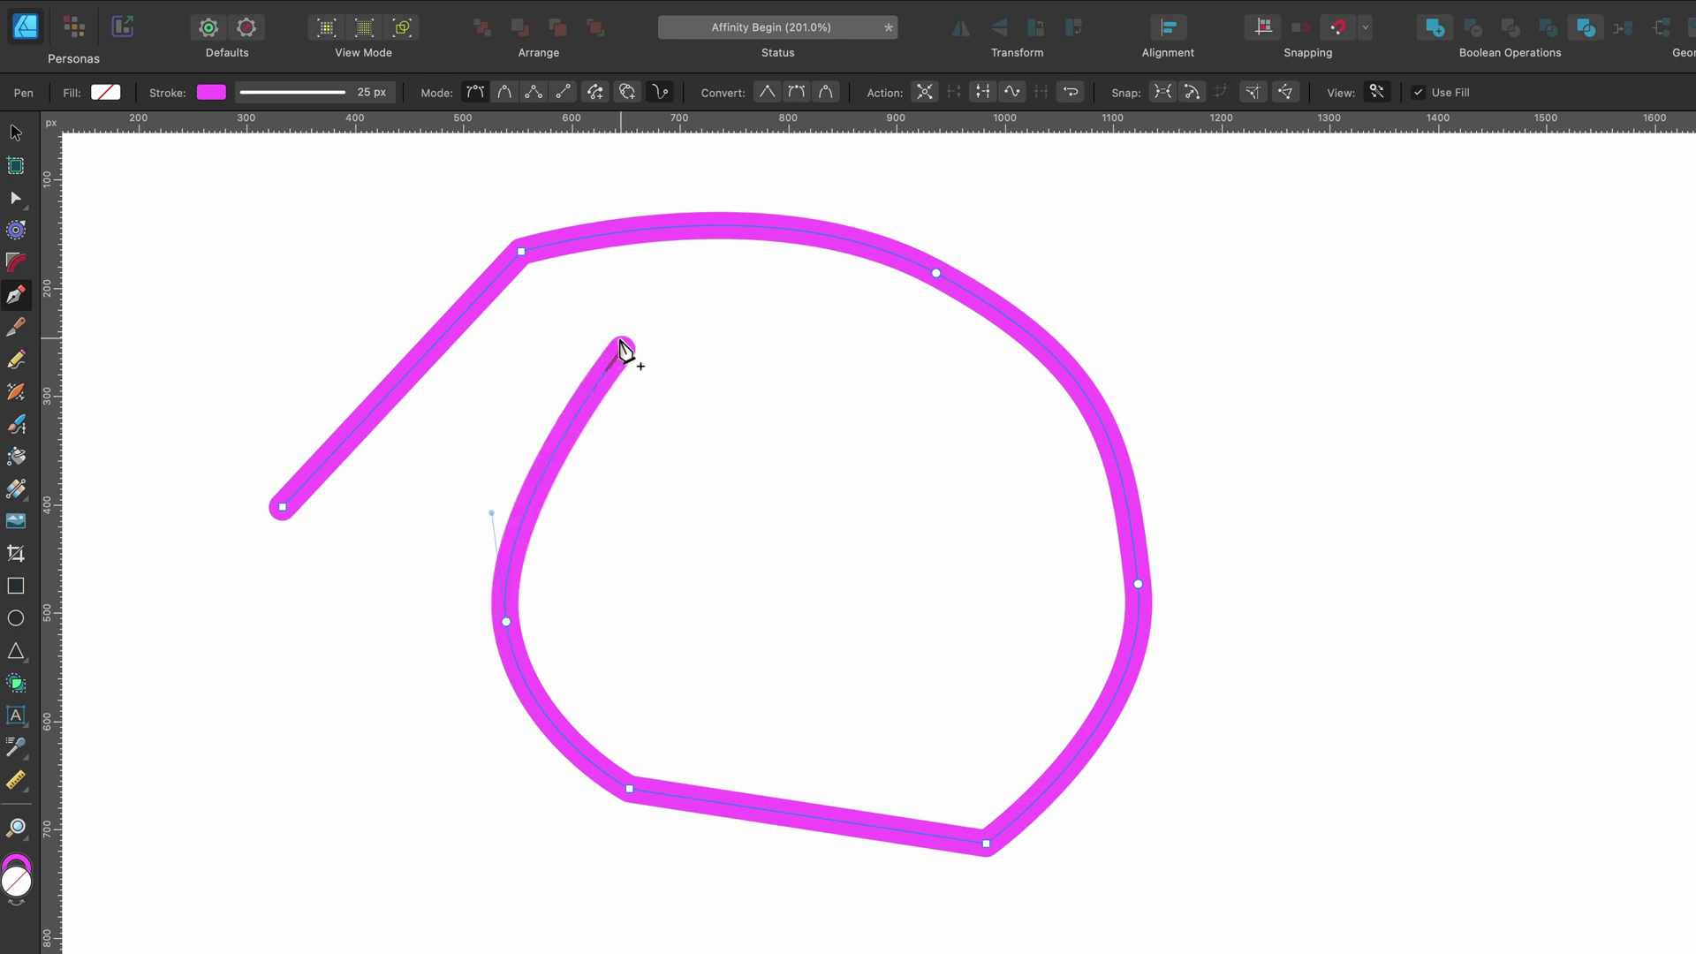
pyautogui.press('Escape')
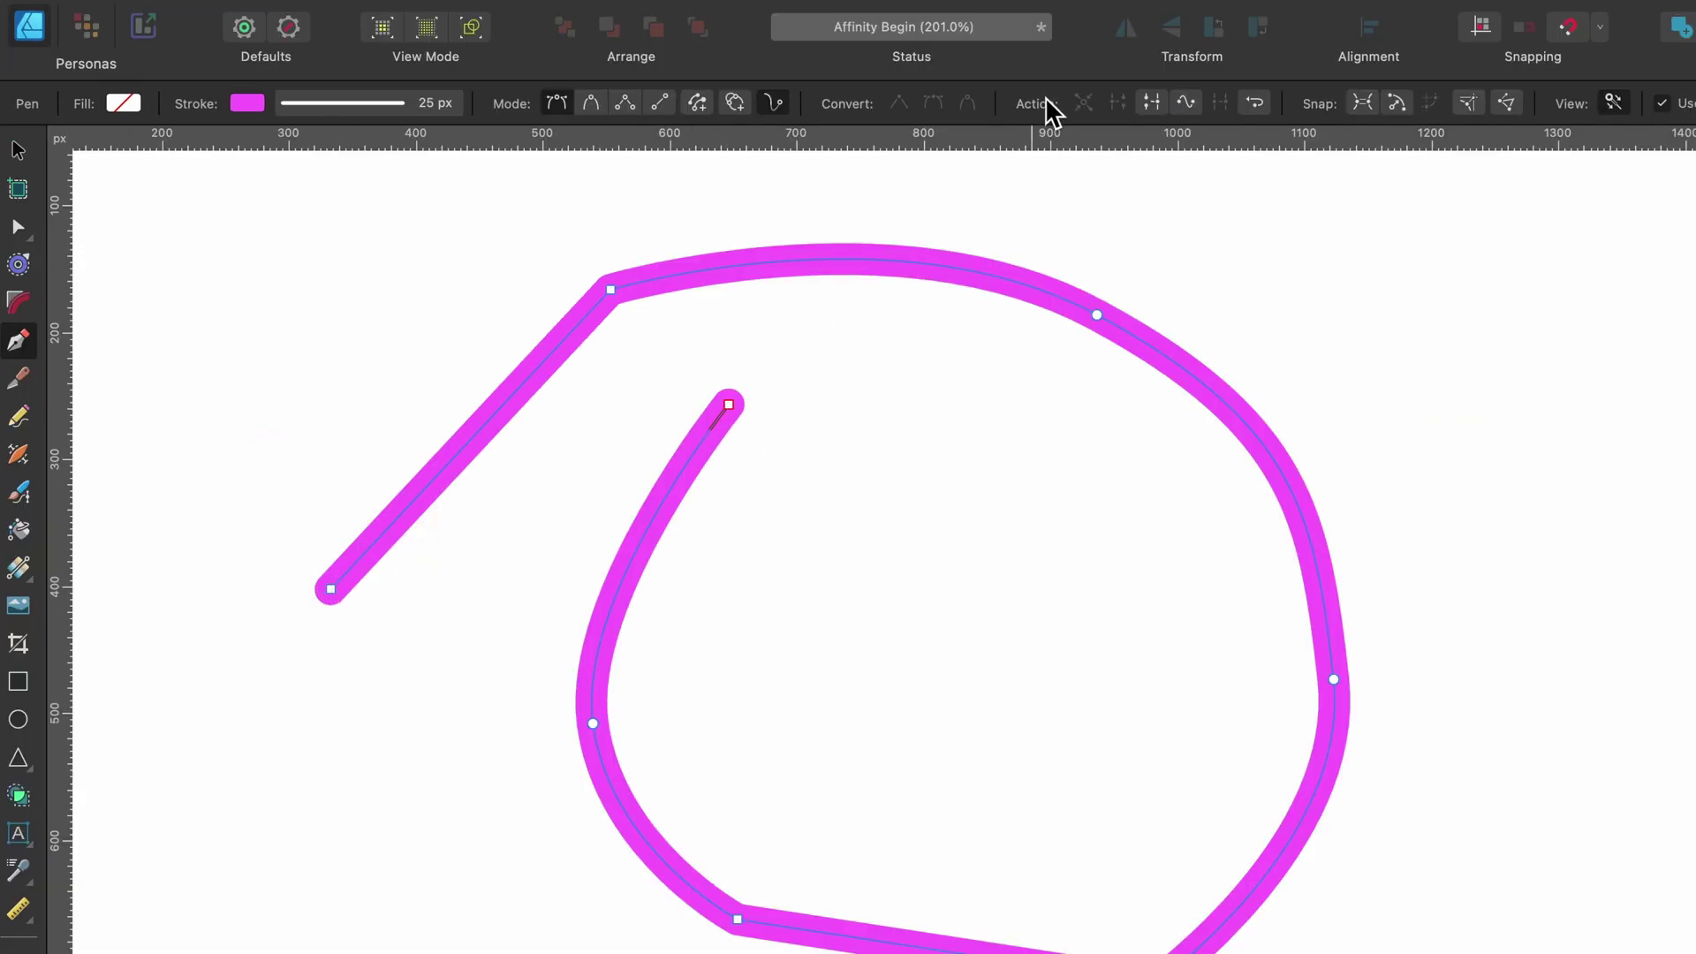
pyautogui.click(1151, 104)
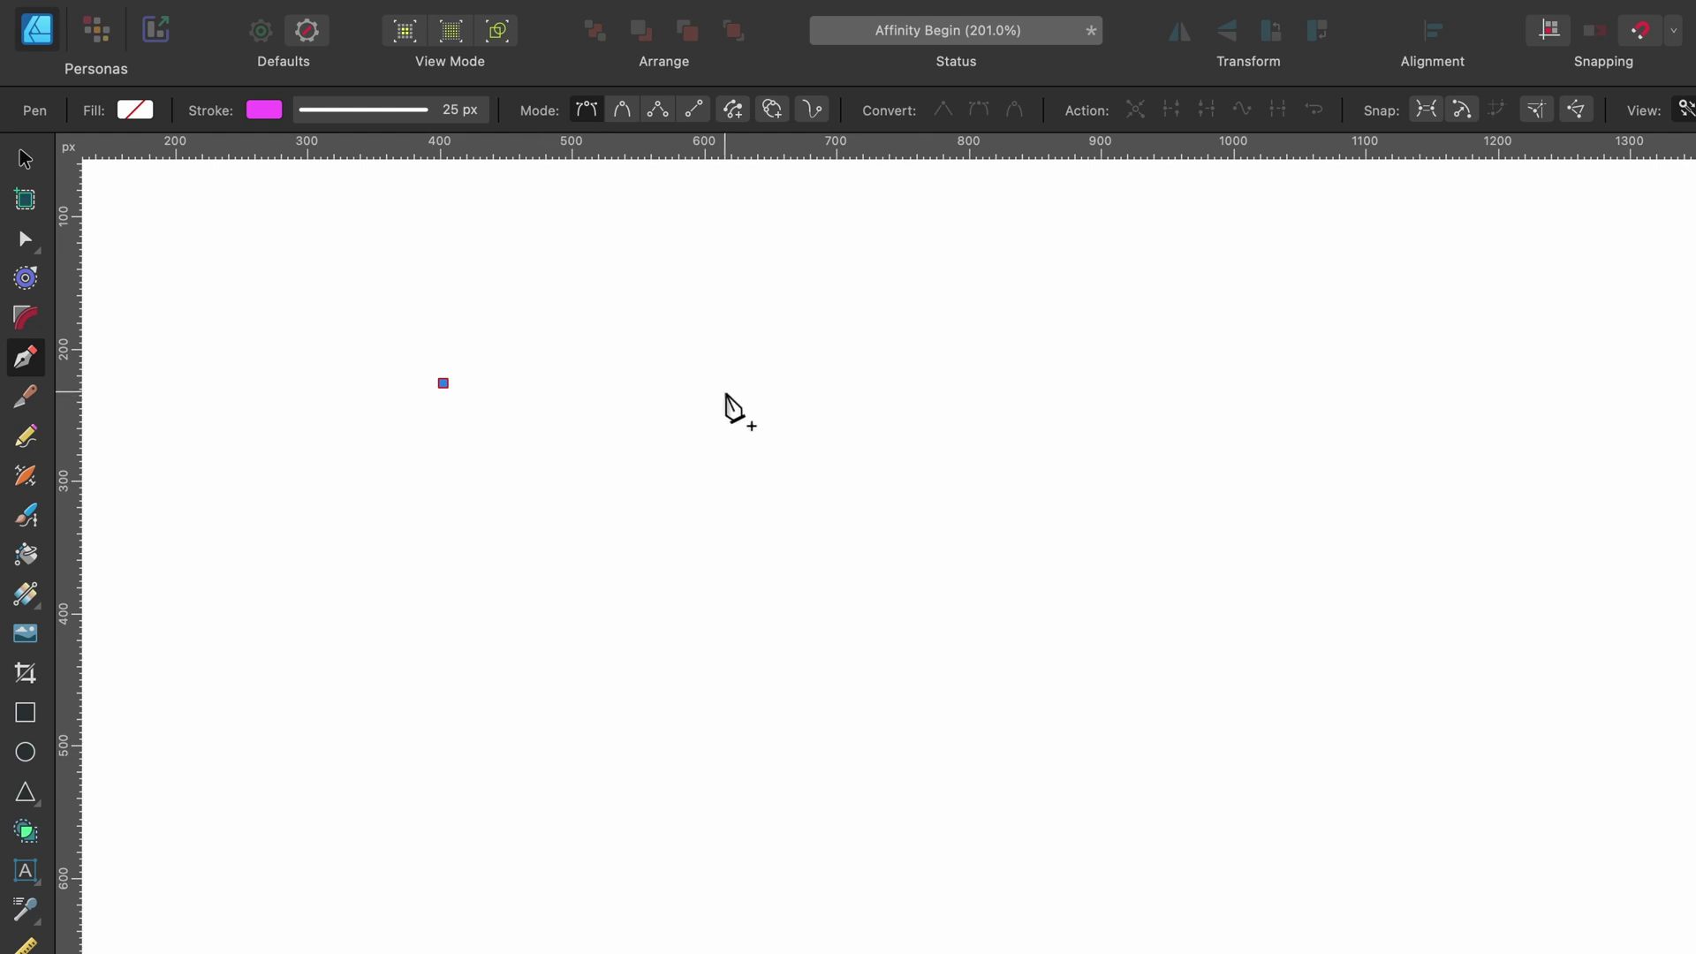
# Continue the new curve freehand as a stepped path of alternating, roughly horizontal and vertical straight segments across the canvas.
pyautogui.click(877, 387)
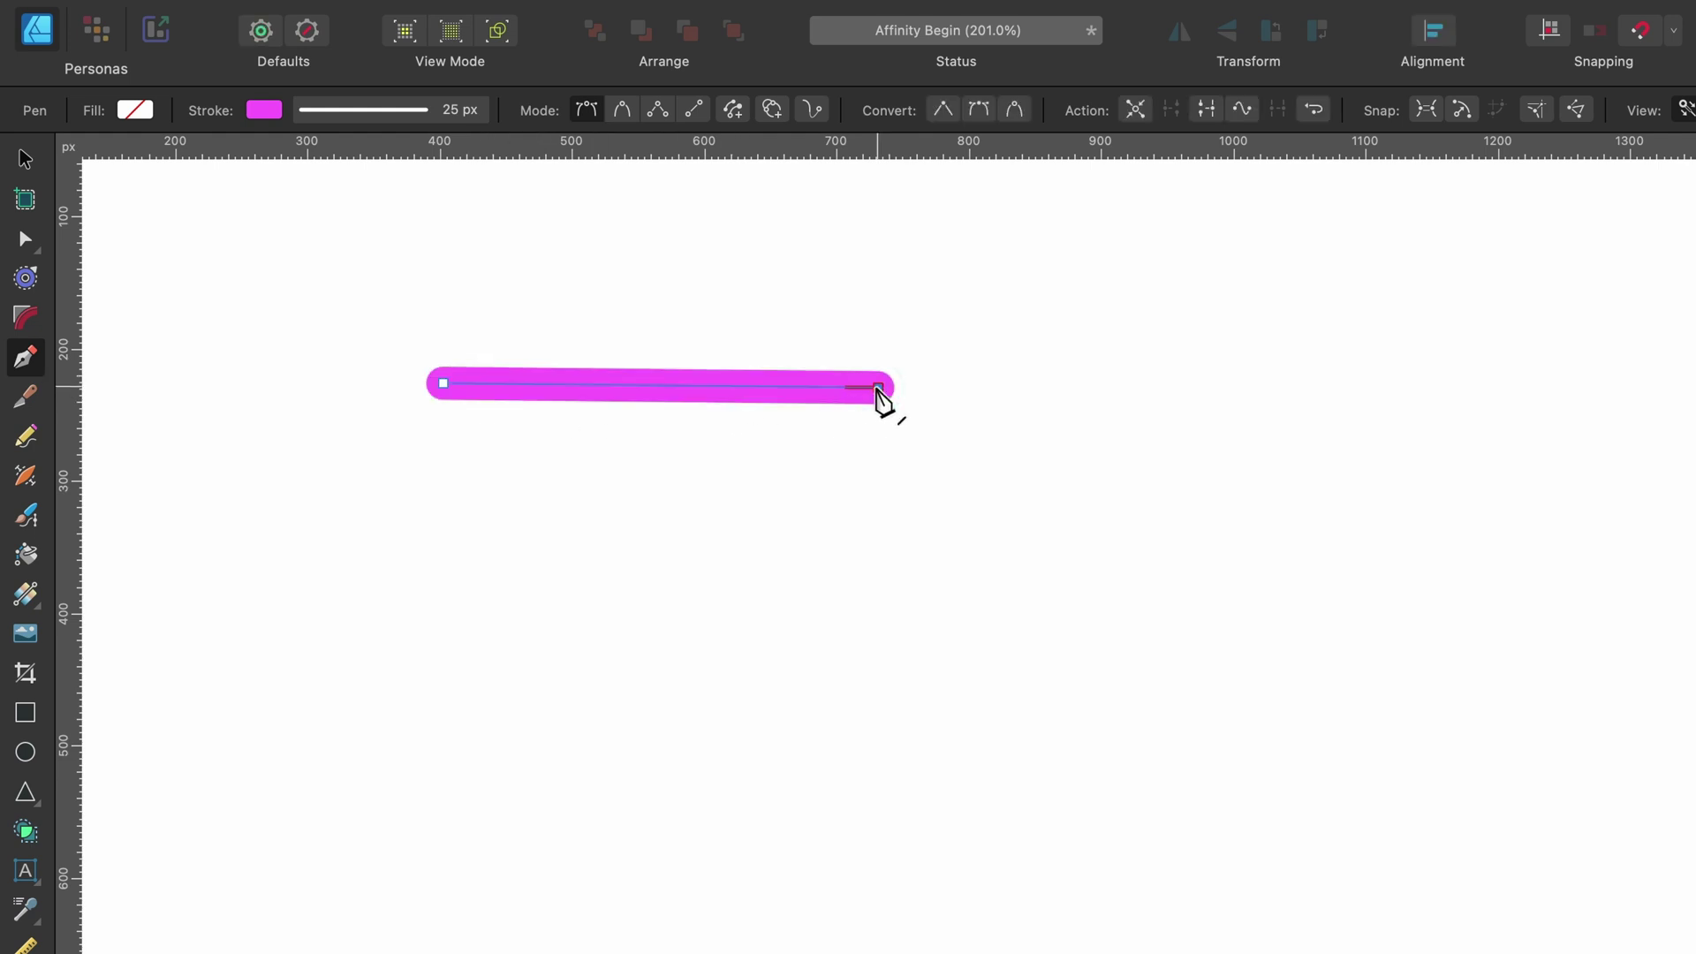
pyautogui.click(886, 754)
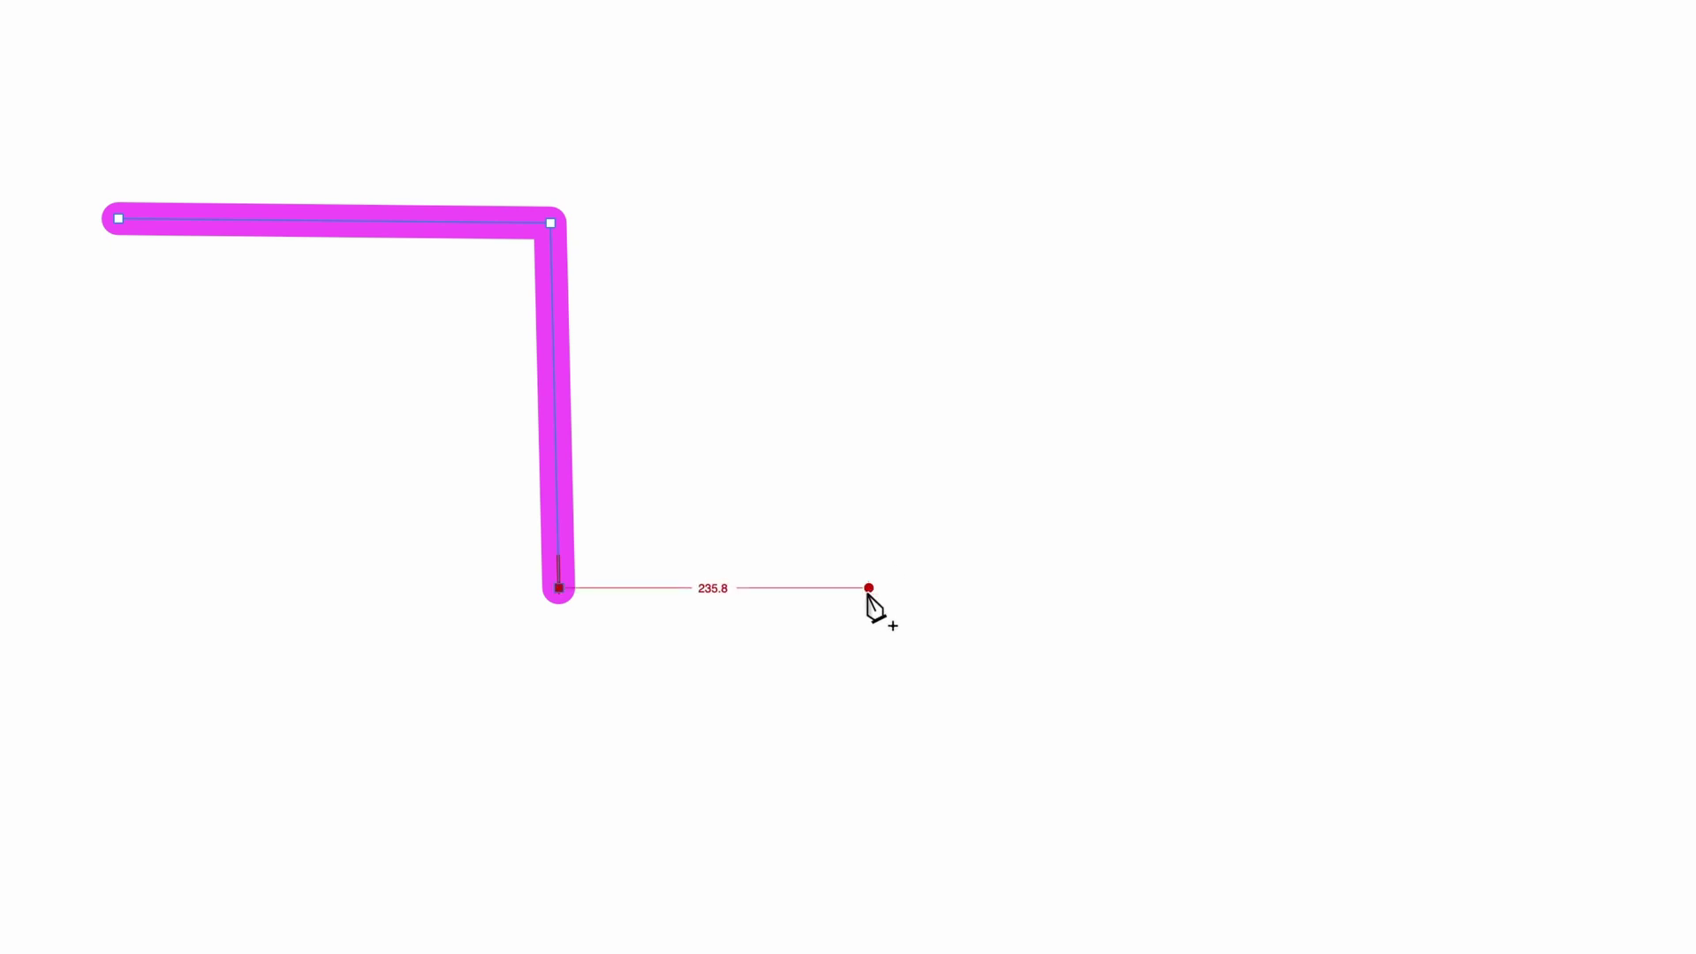
pyautogui.click(936, 588)
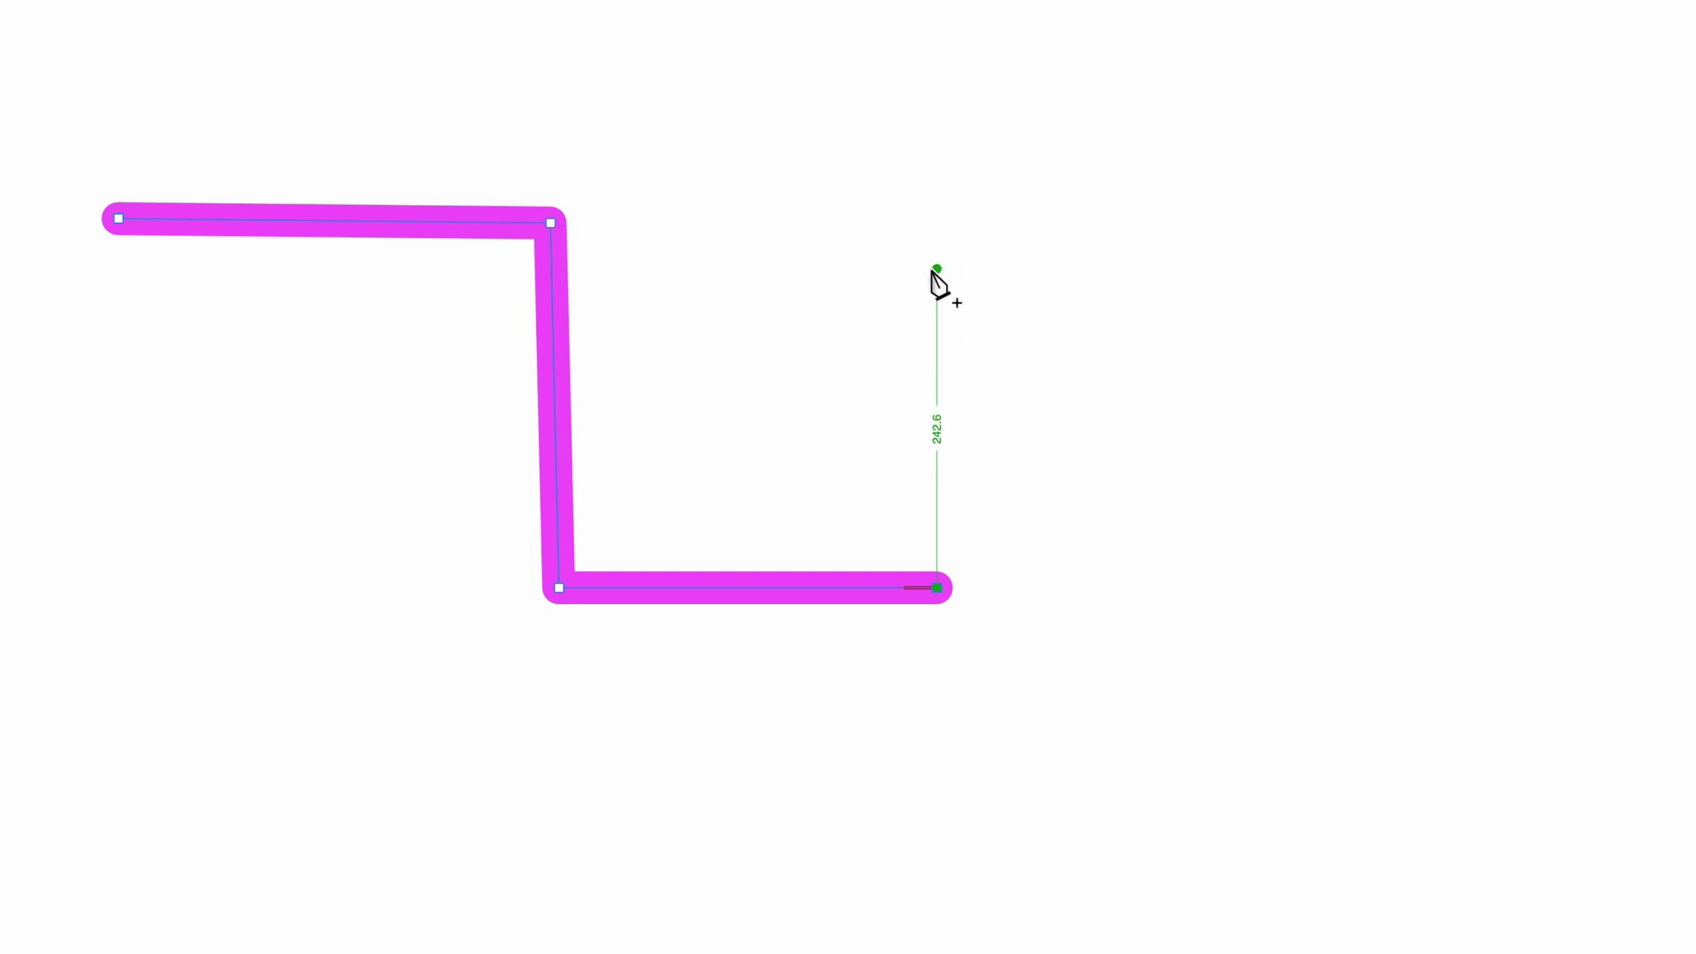
pyautogui.click(937, 224)
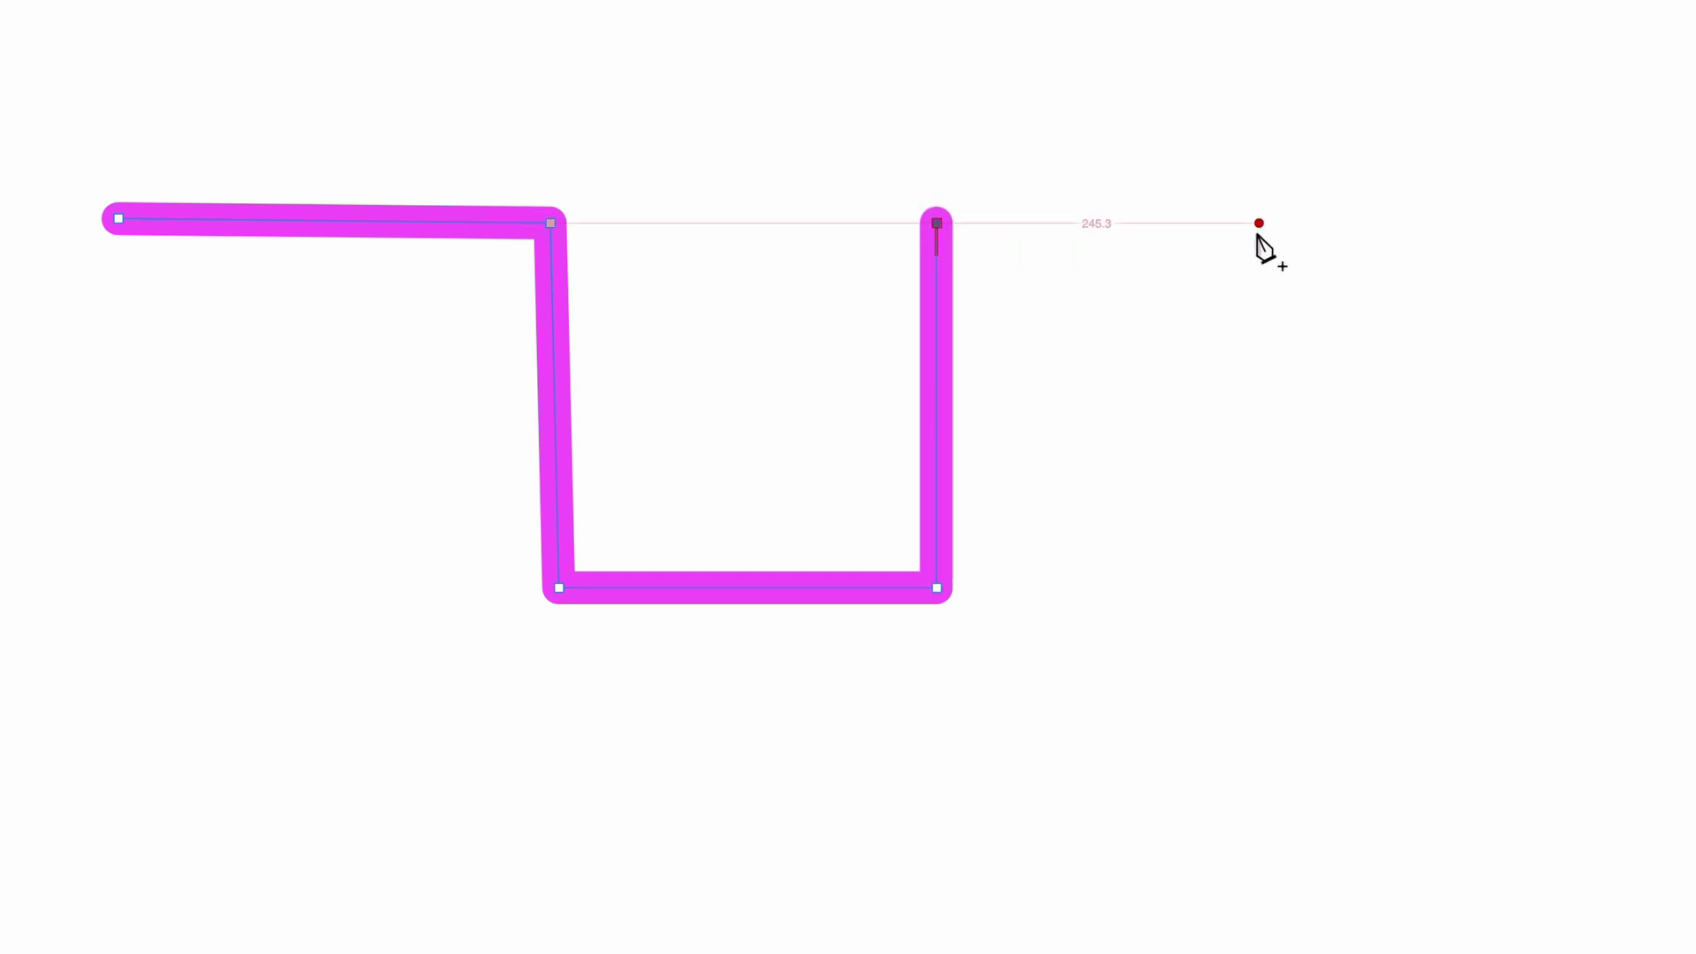
pyautogui.click(1313, 218)
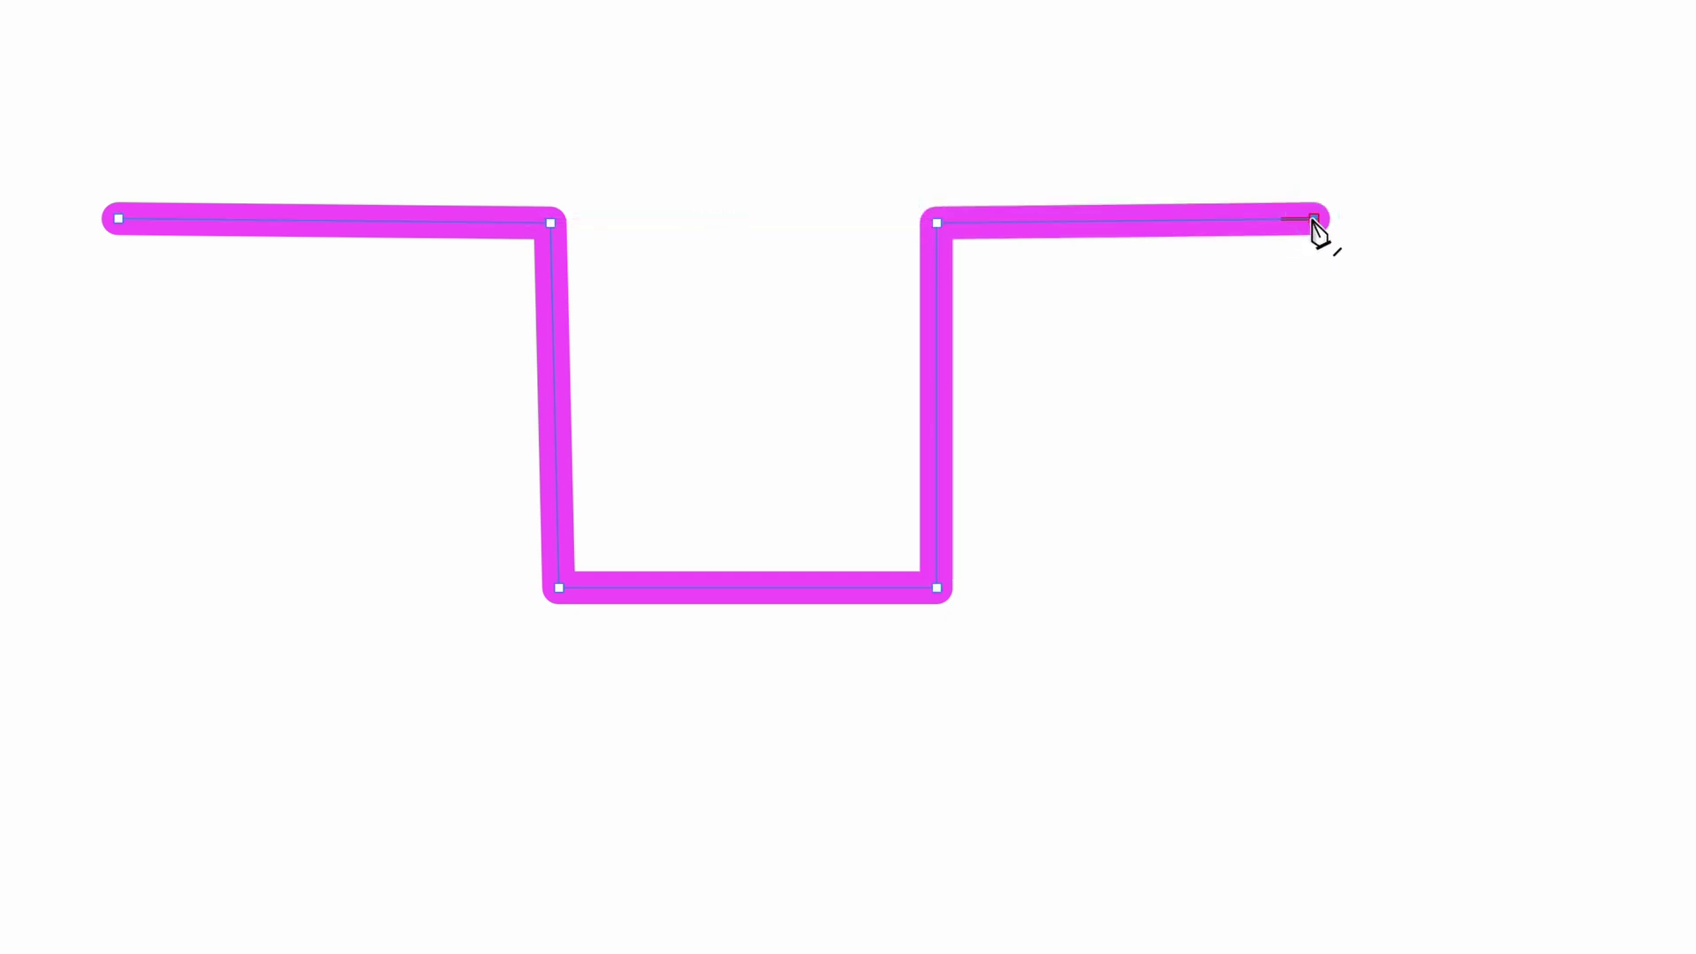
pyautogui.click(1313, 589)
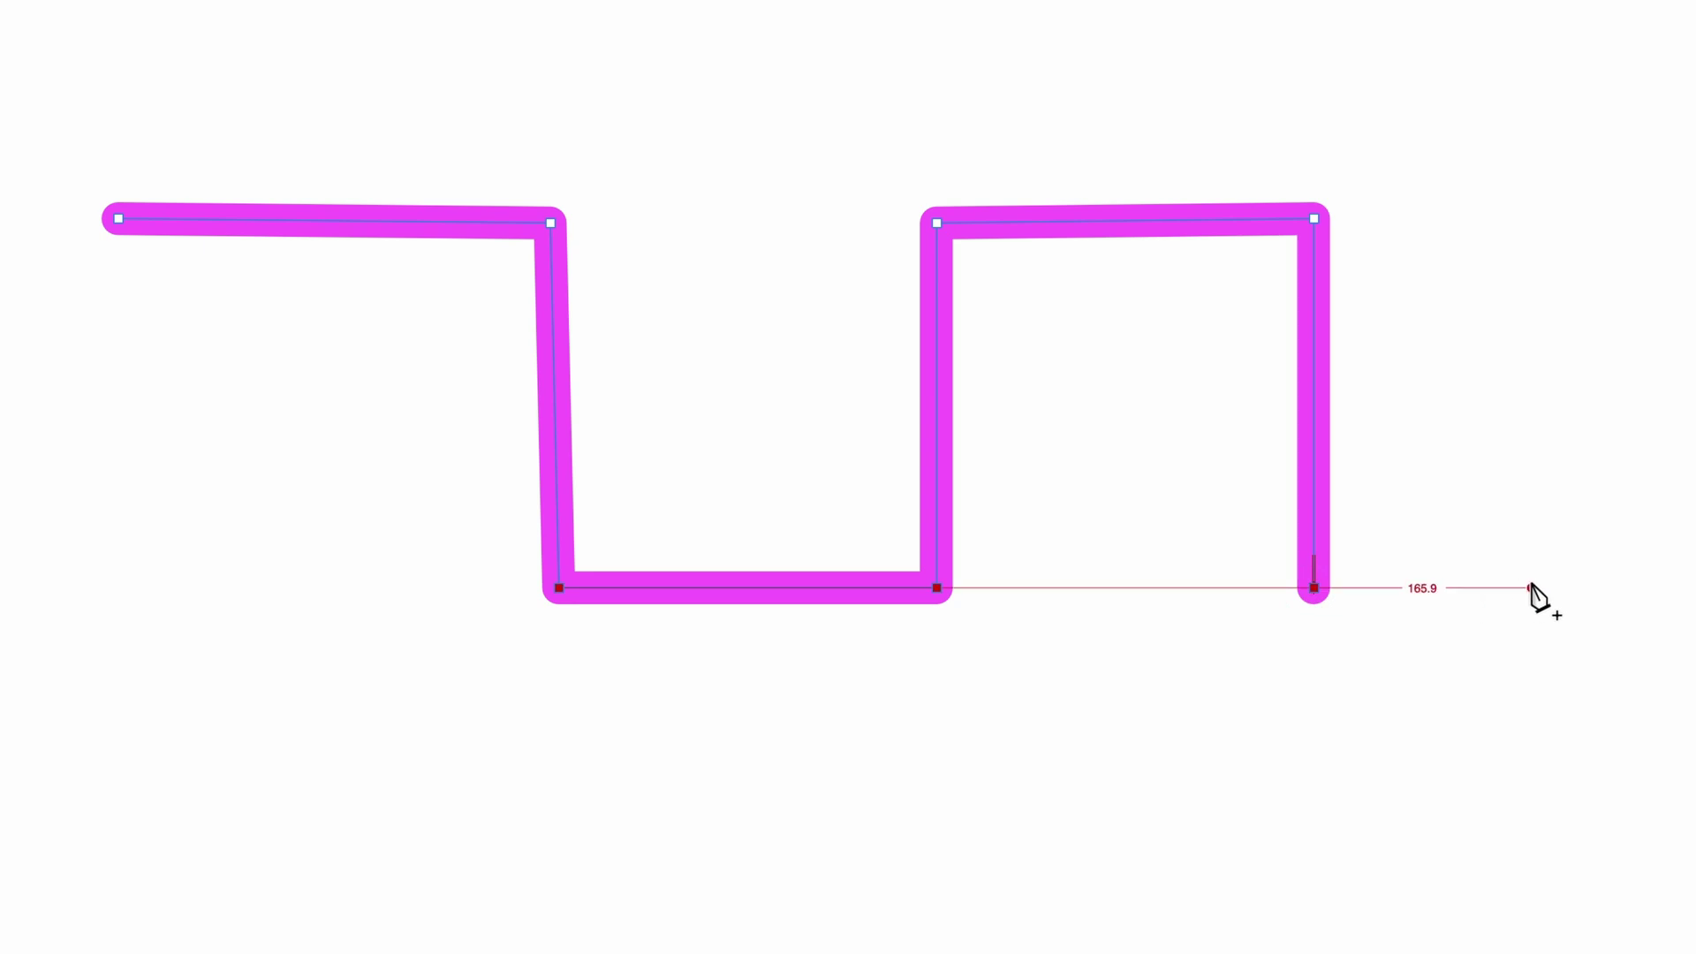
pyautogui.click(1588, 589)
pyautogui.click(1587, 845)
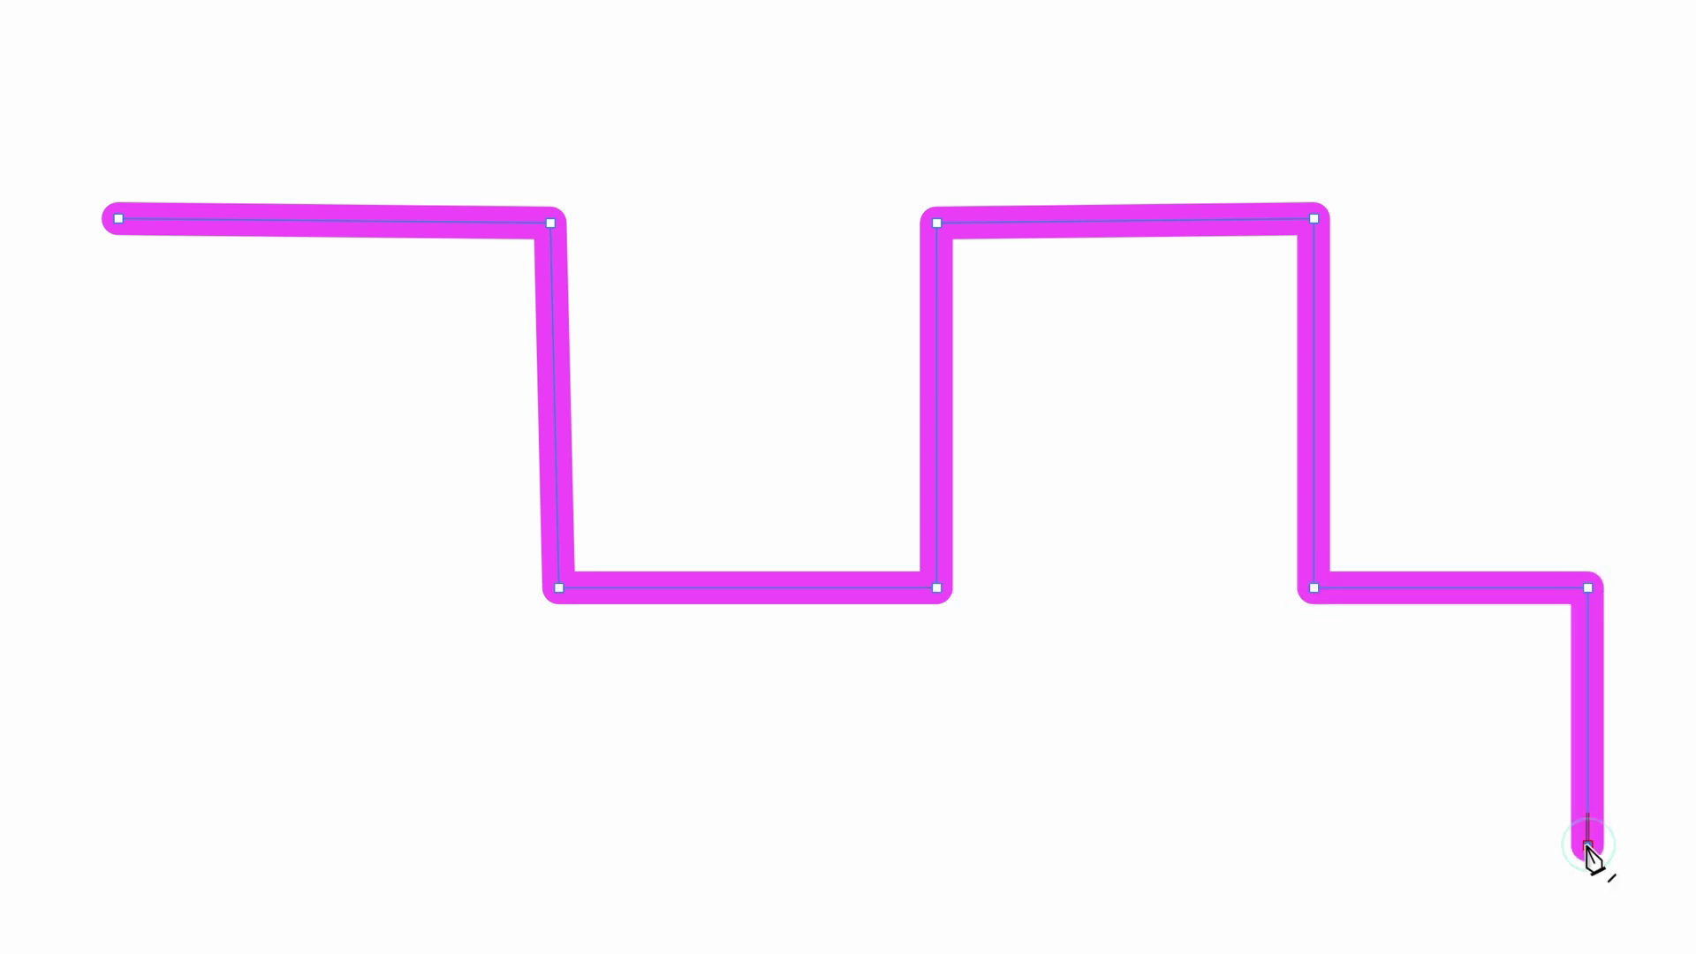
pyautogui.click(1313, 845)
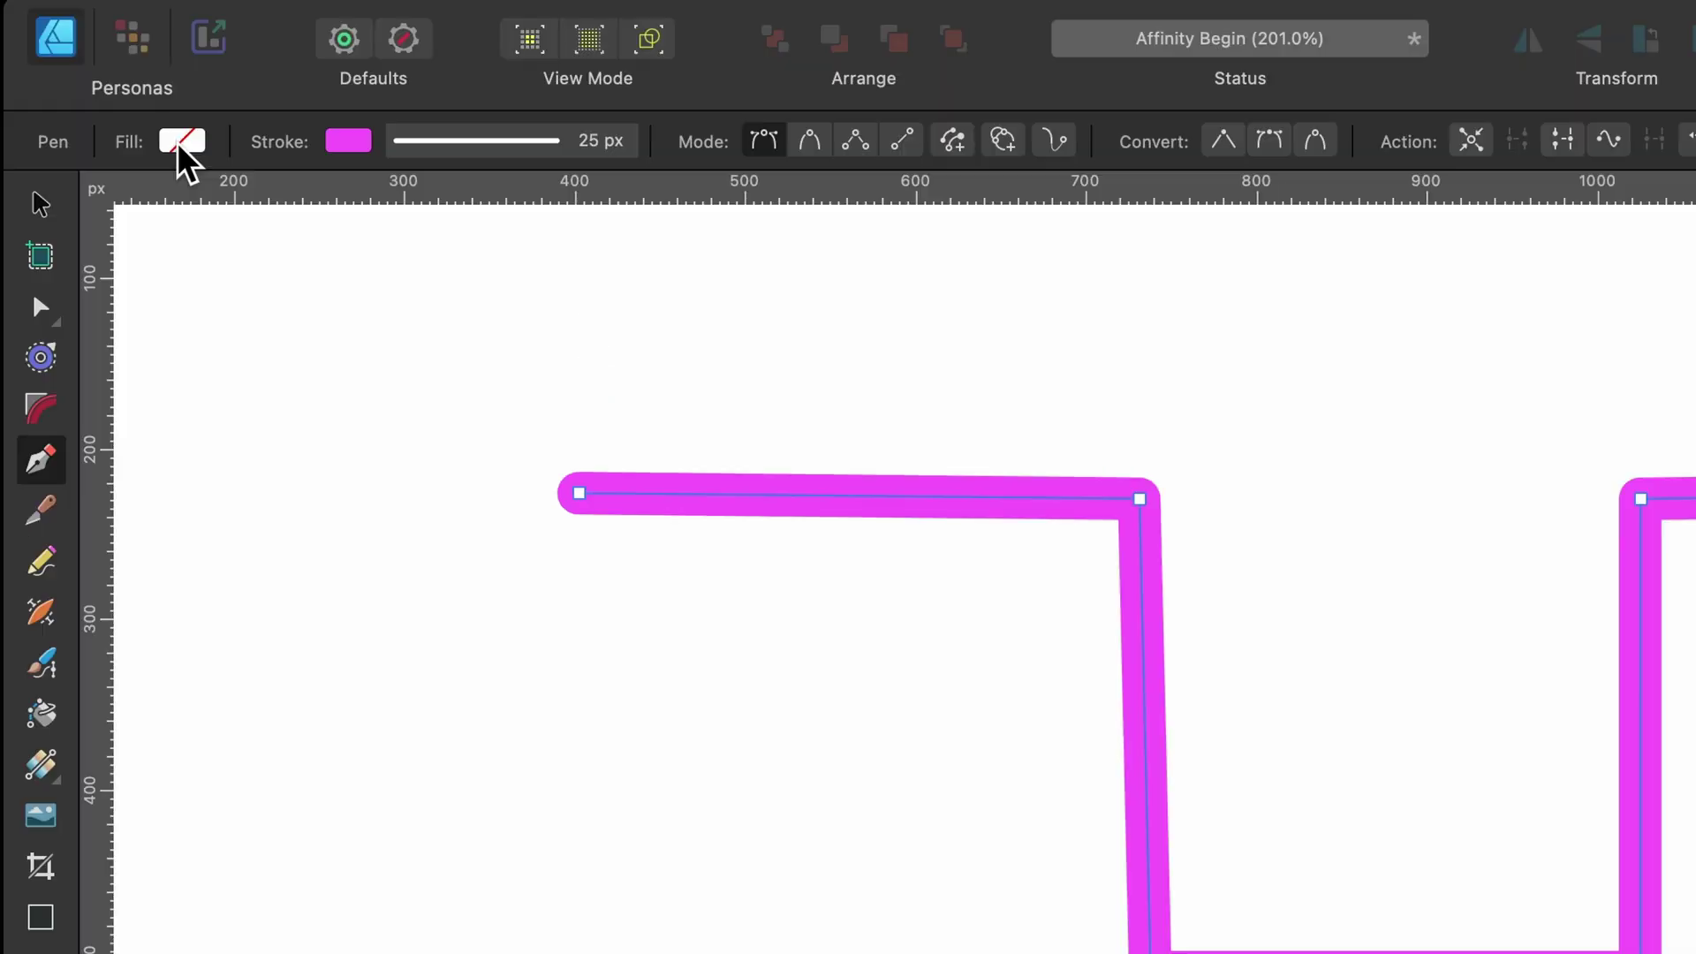
pyautogui.click(179, 141)
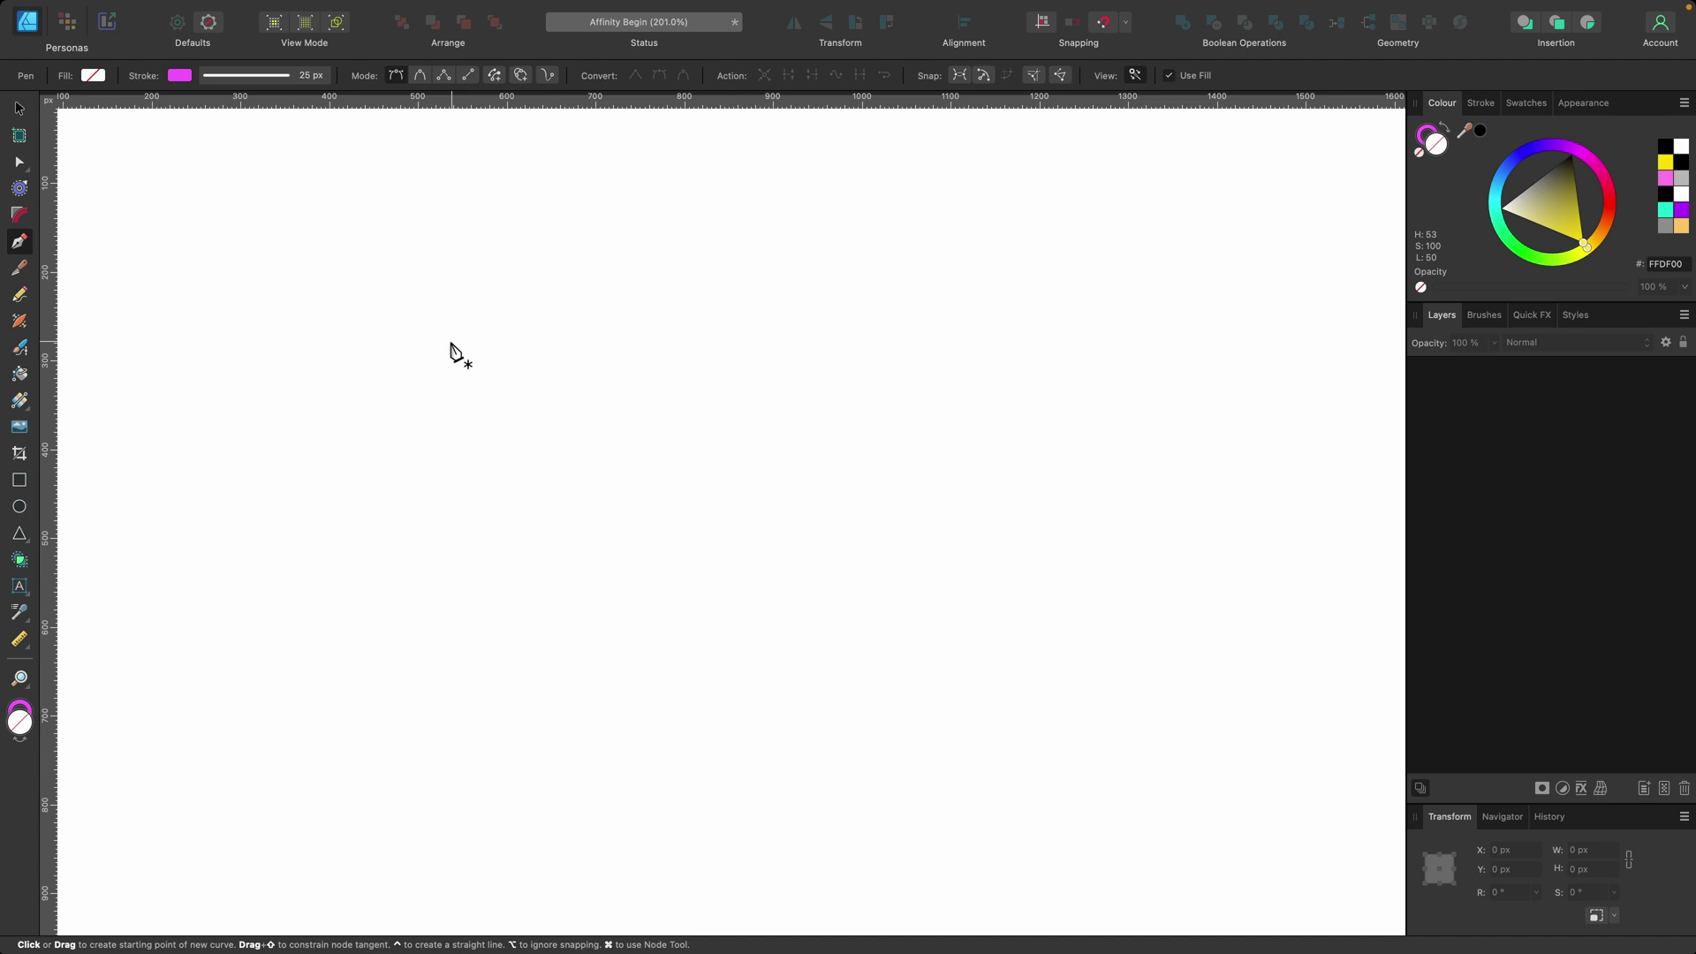
# Draw an angle-constrained path with a horizontal, a vertical downward, a horizontal and a 45° upward segment, and end the curve.
pyautogui.click(208, 253)
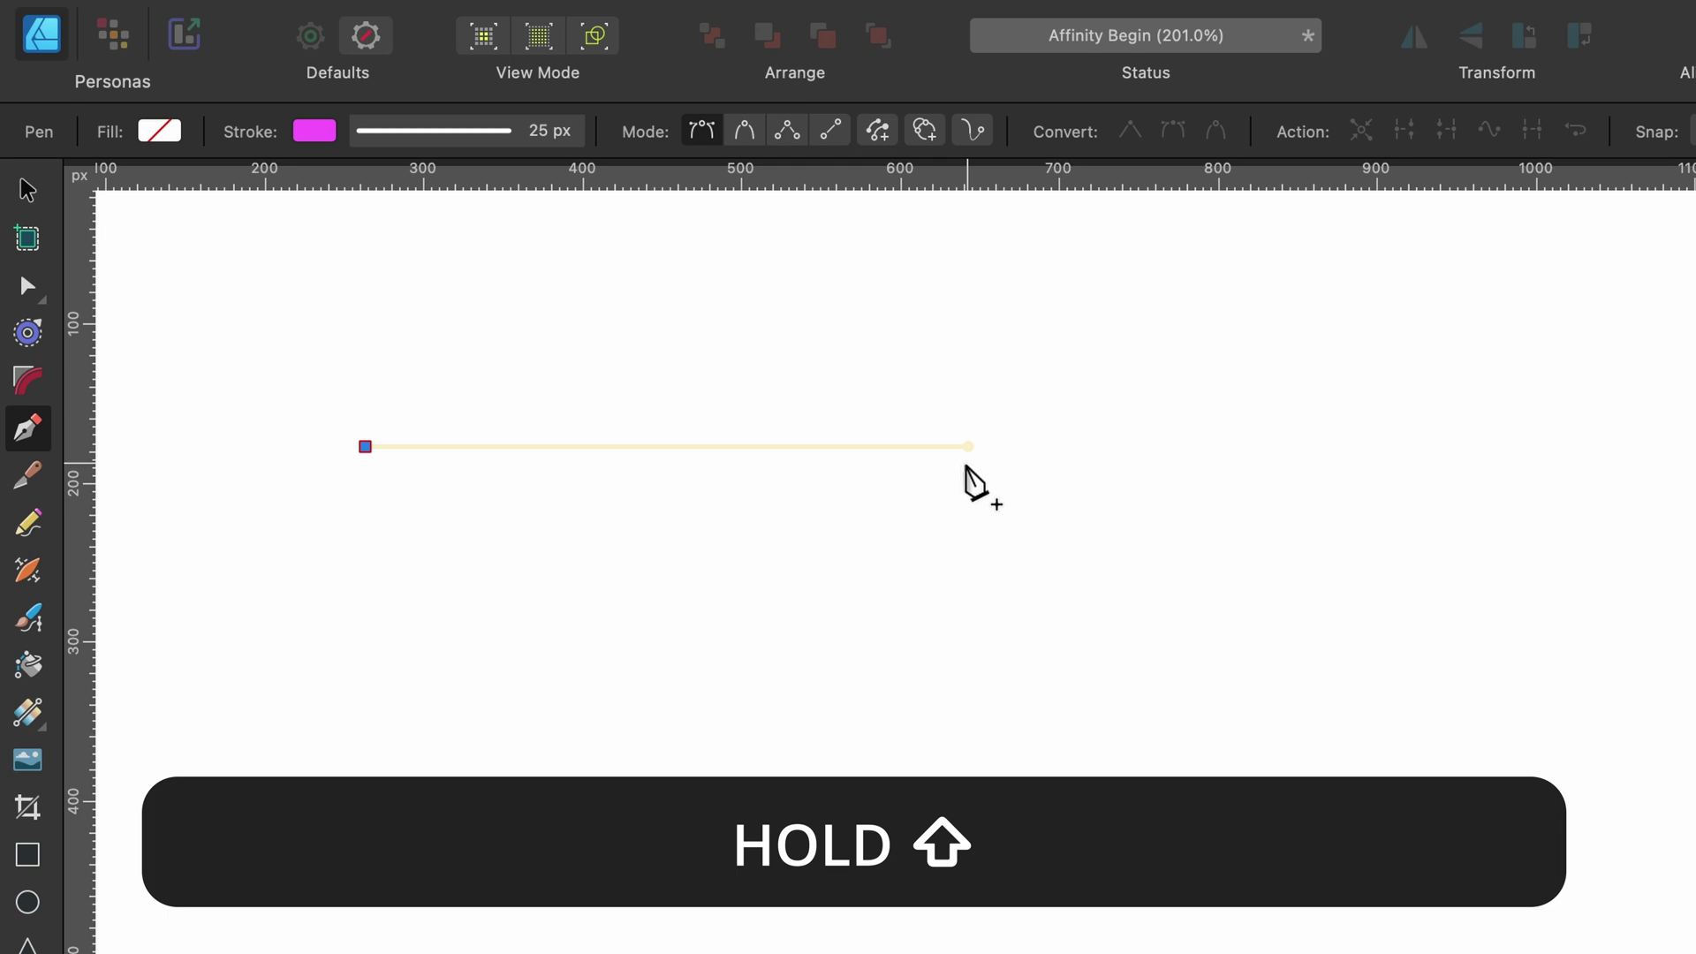
pyautogui.keyDown('shift'); pyautogui.click(1004, 447); pyautogui.keyUp('shift')
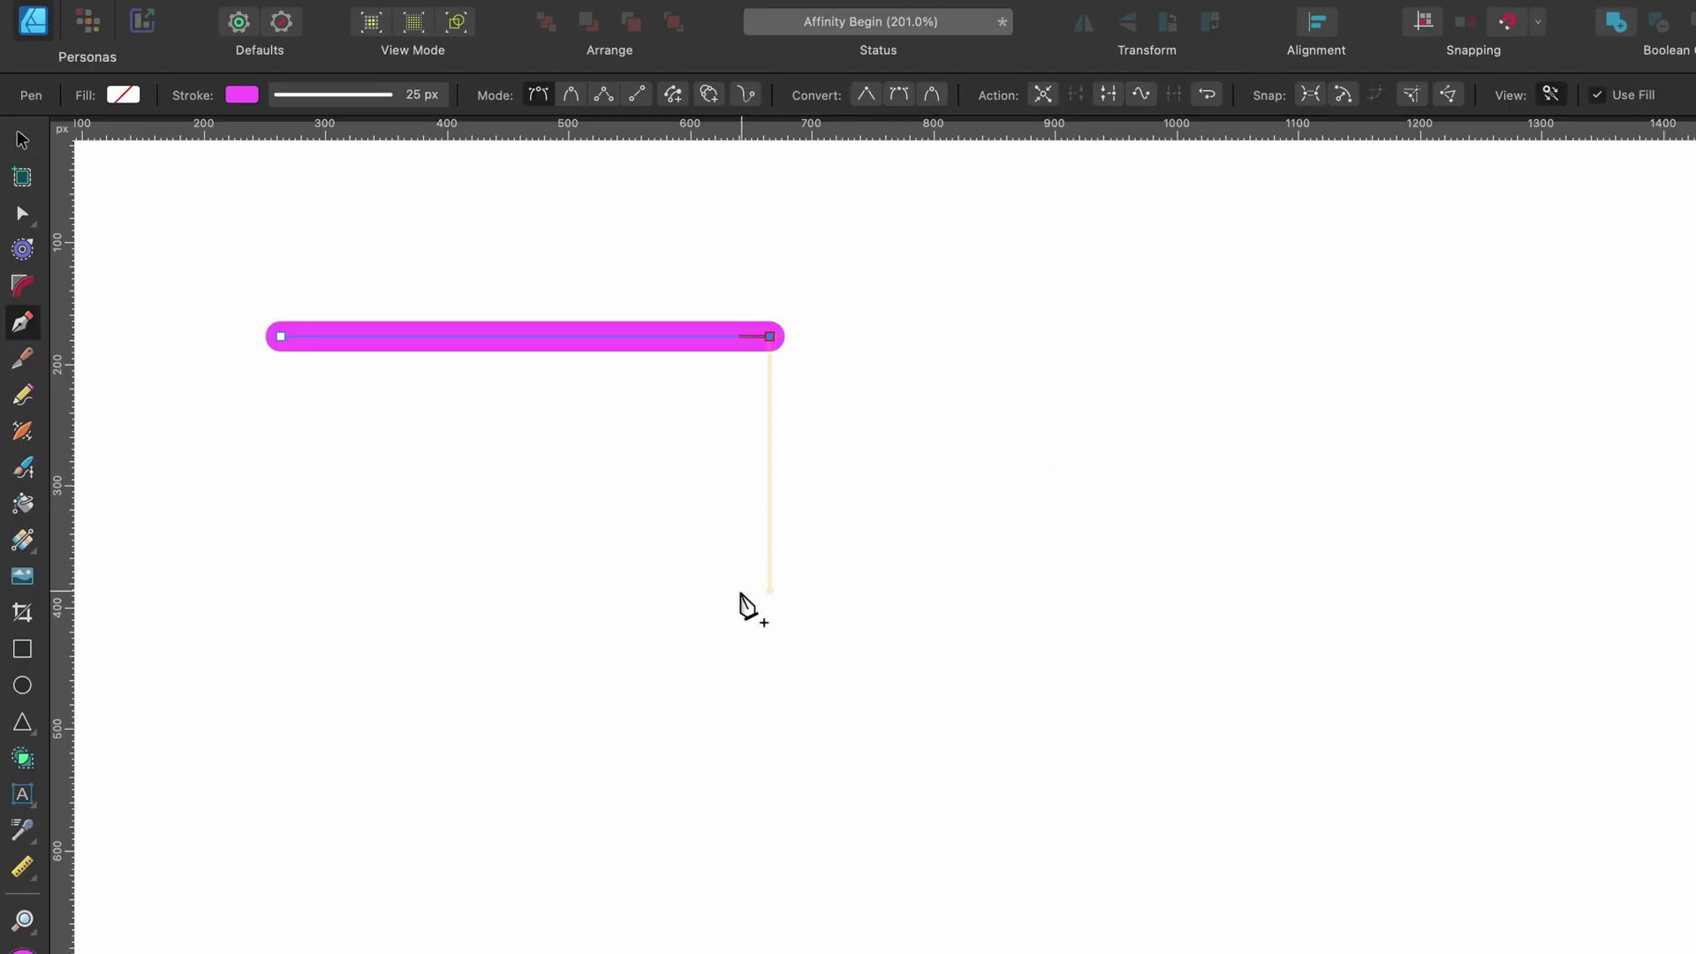
pyautogui.click(770, 673)
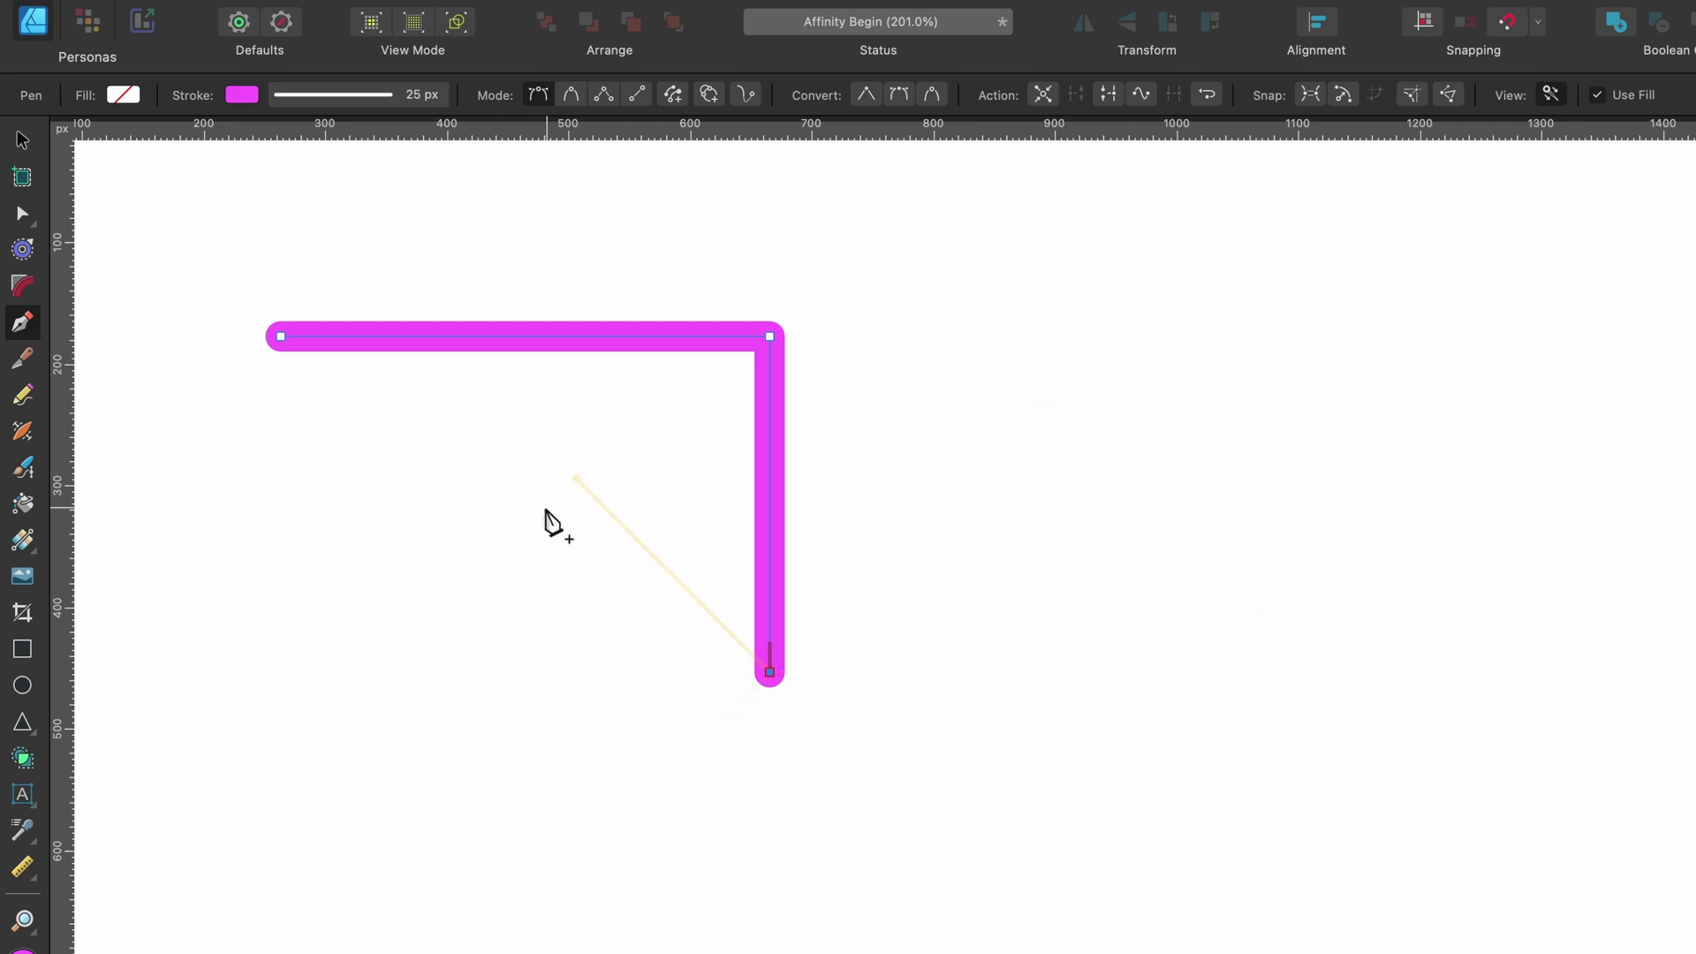
pyautogui.click(1176, 677)
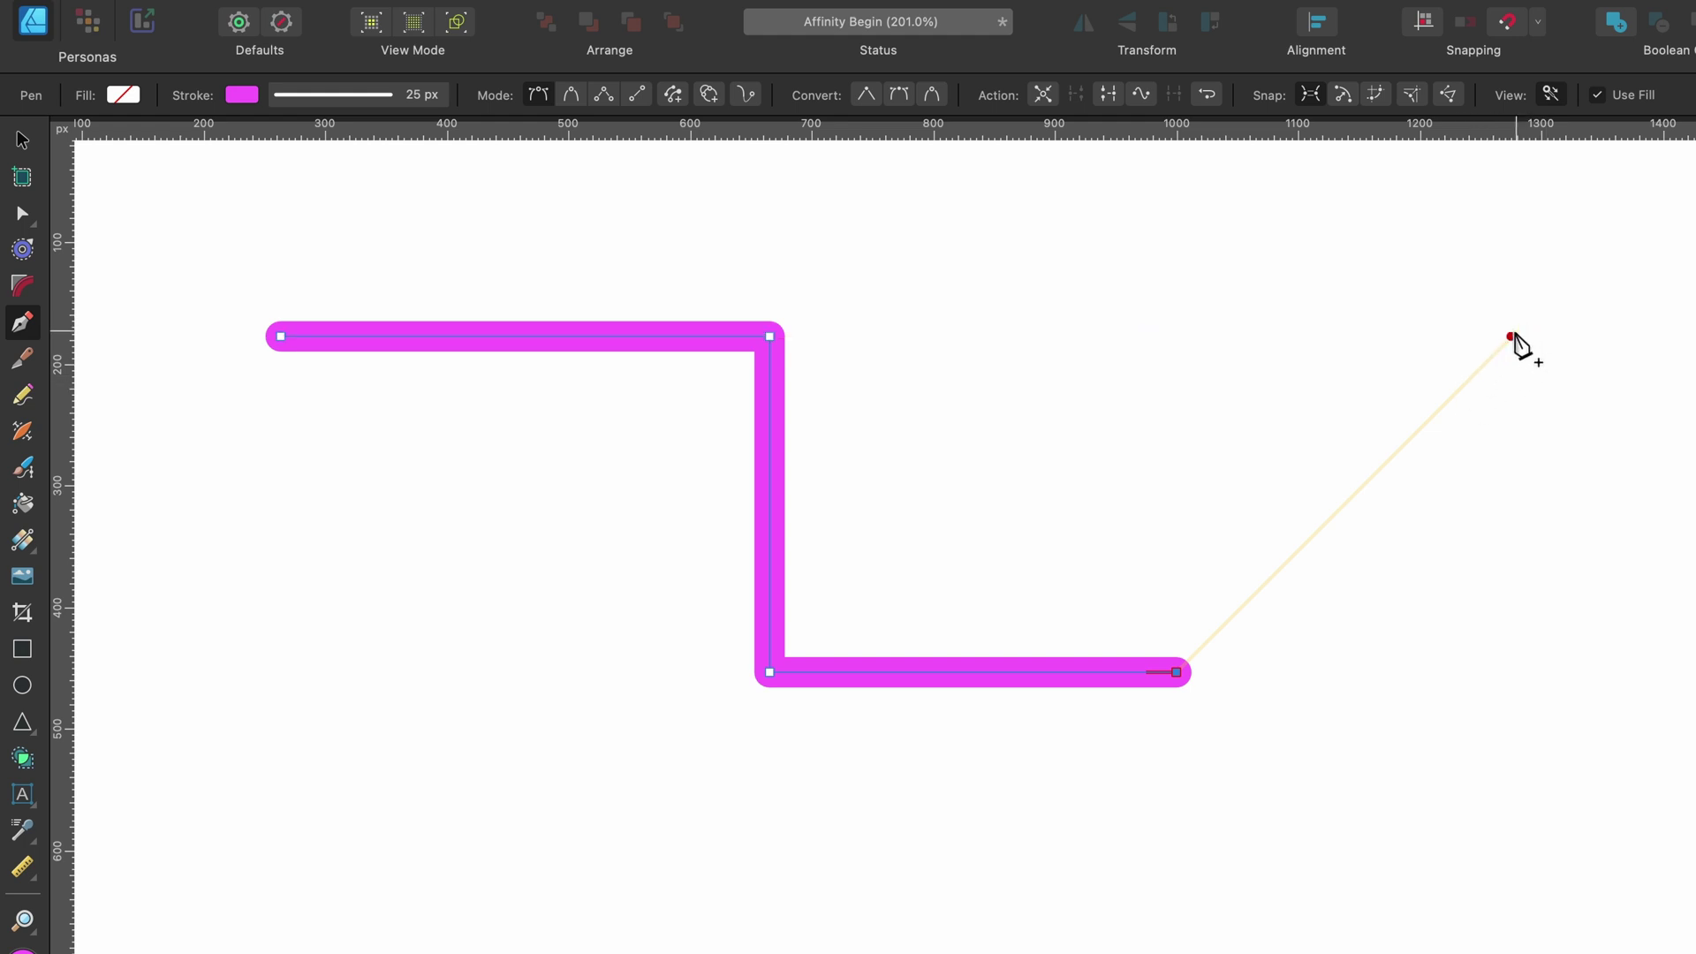
pyautogui.click(1512, 336)
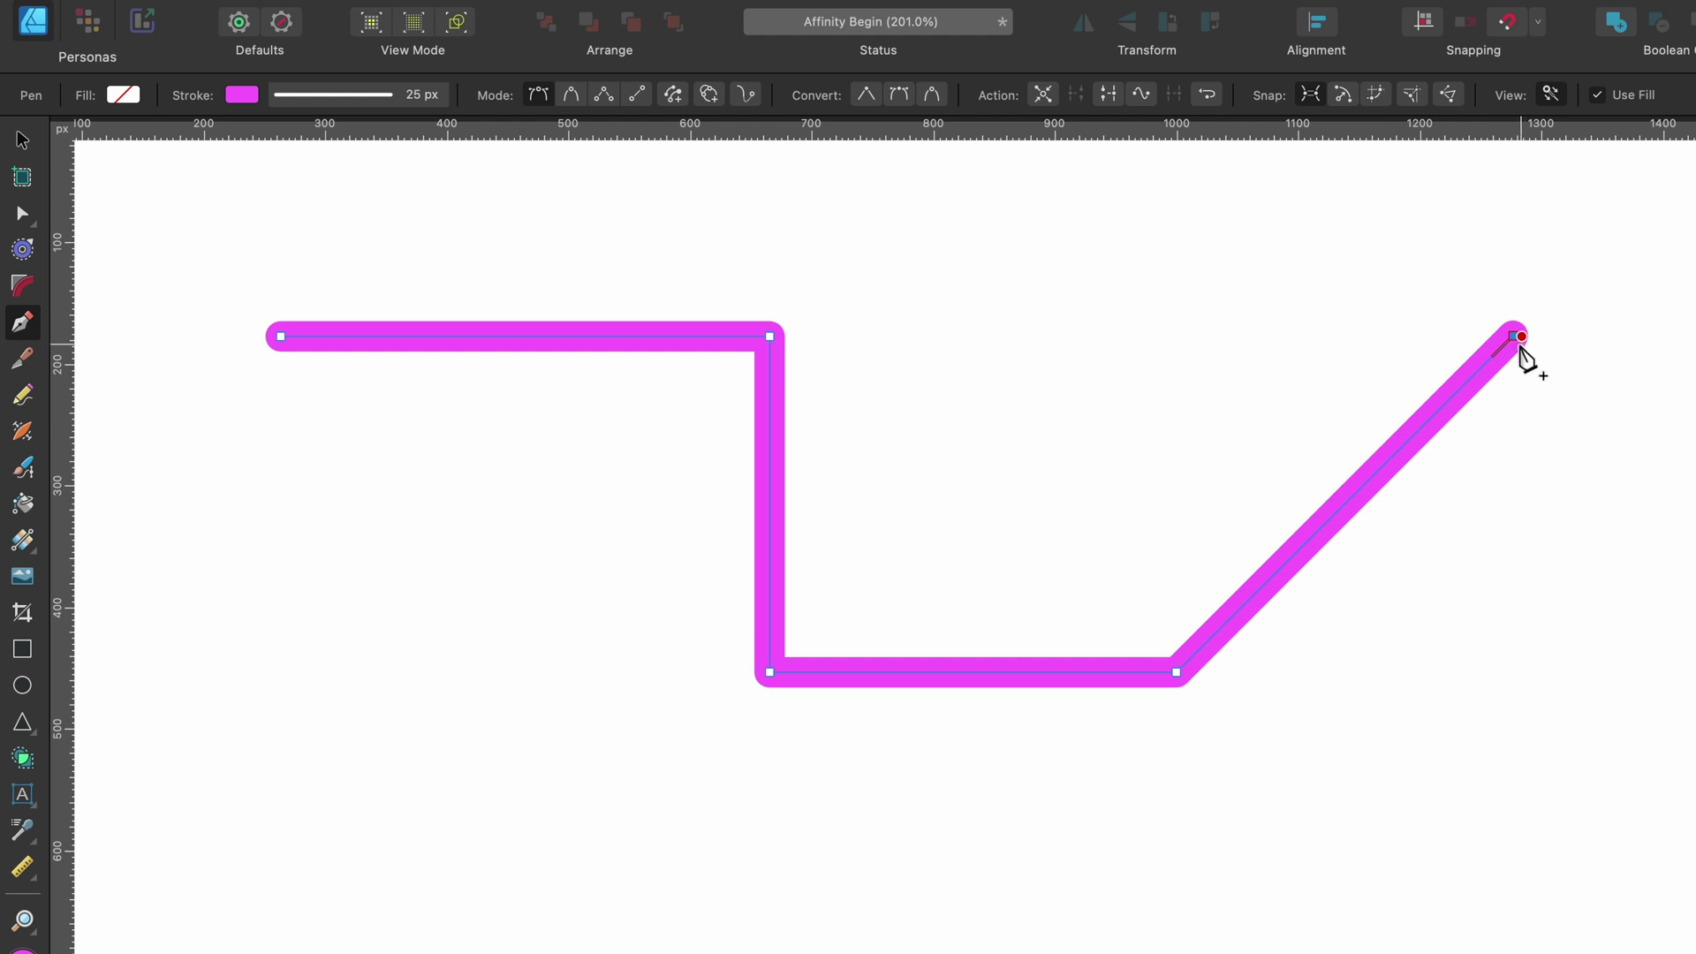
pyautogui.press('Escape')
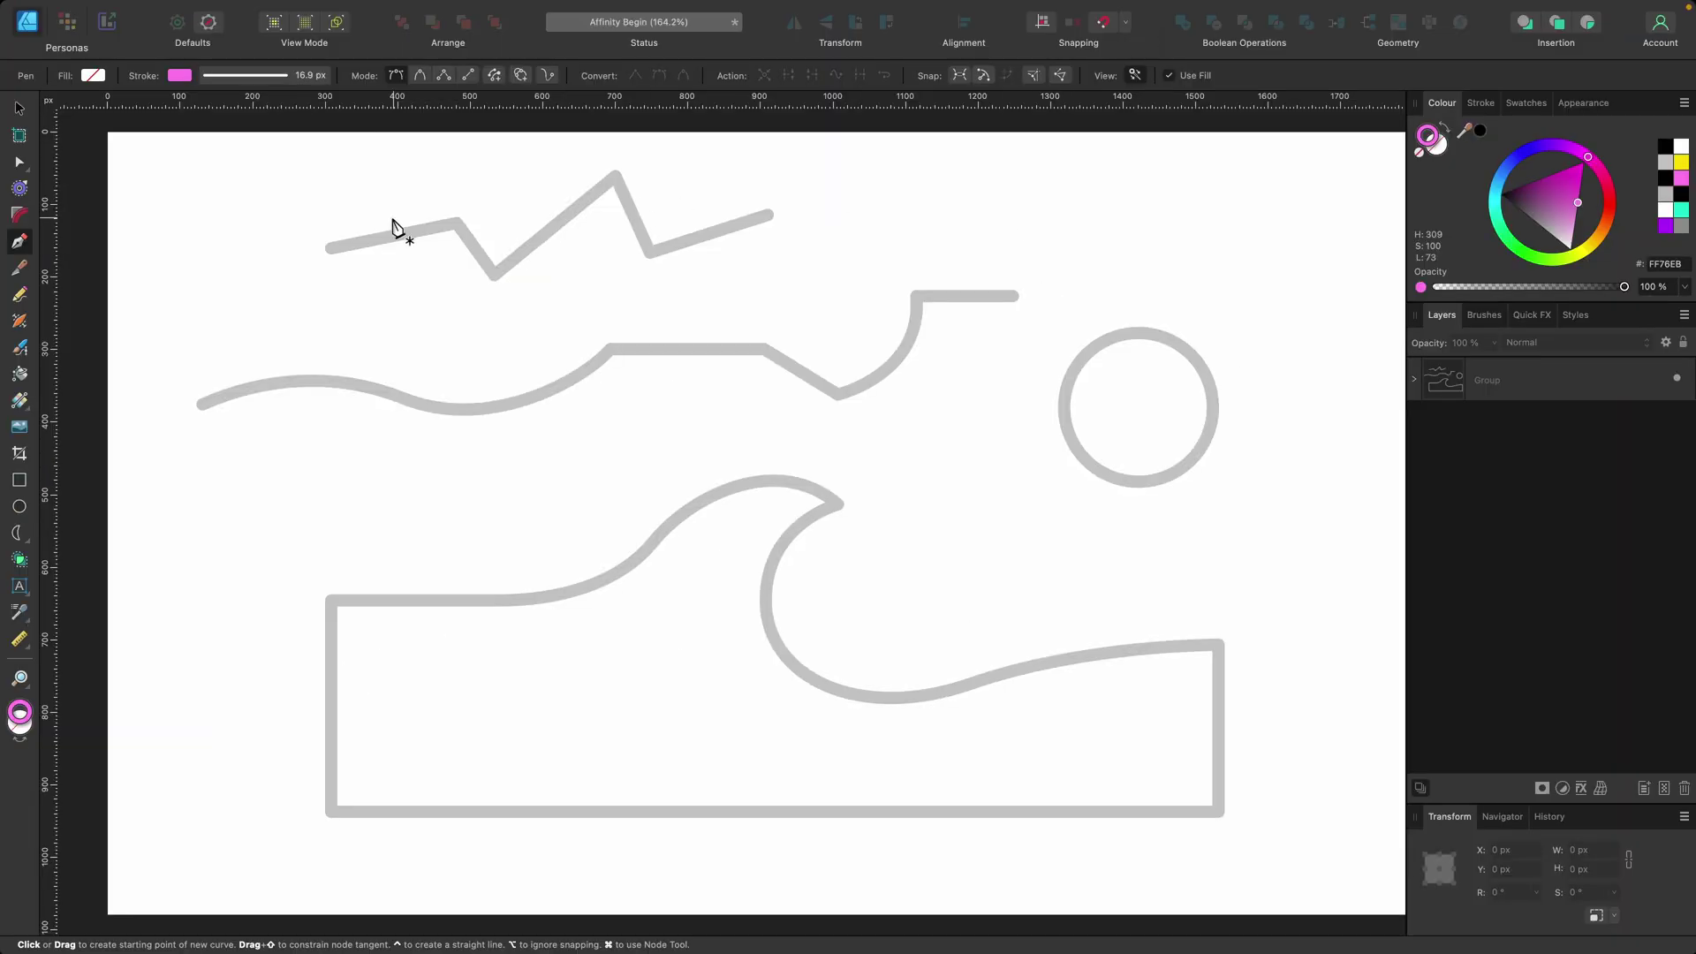
# Trace the grey zigzag guide at the top of the page with six sharp nodes and end the curve.
pyautogui.scroll(5, 335, 234)
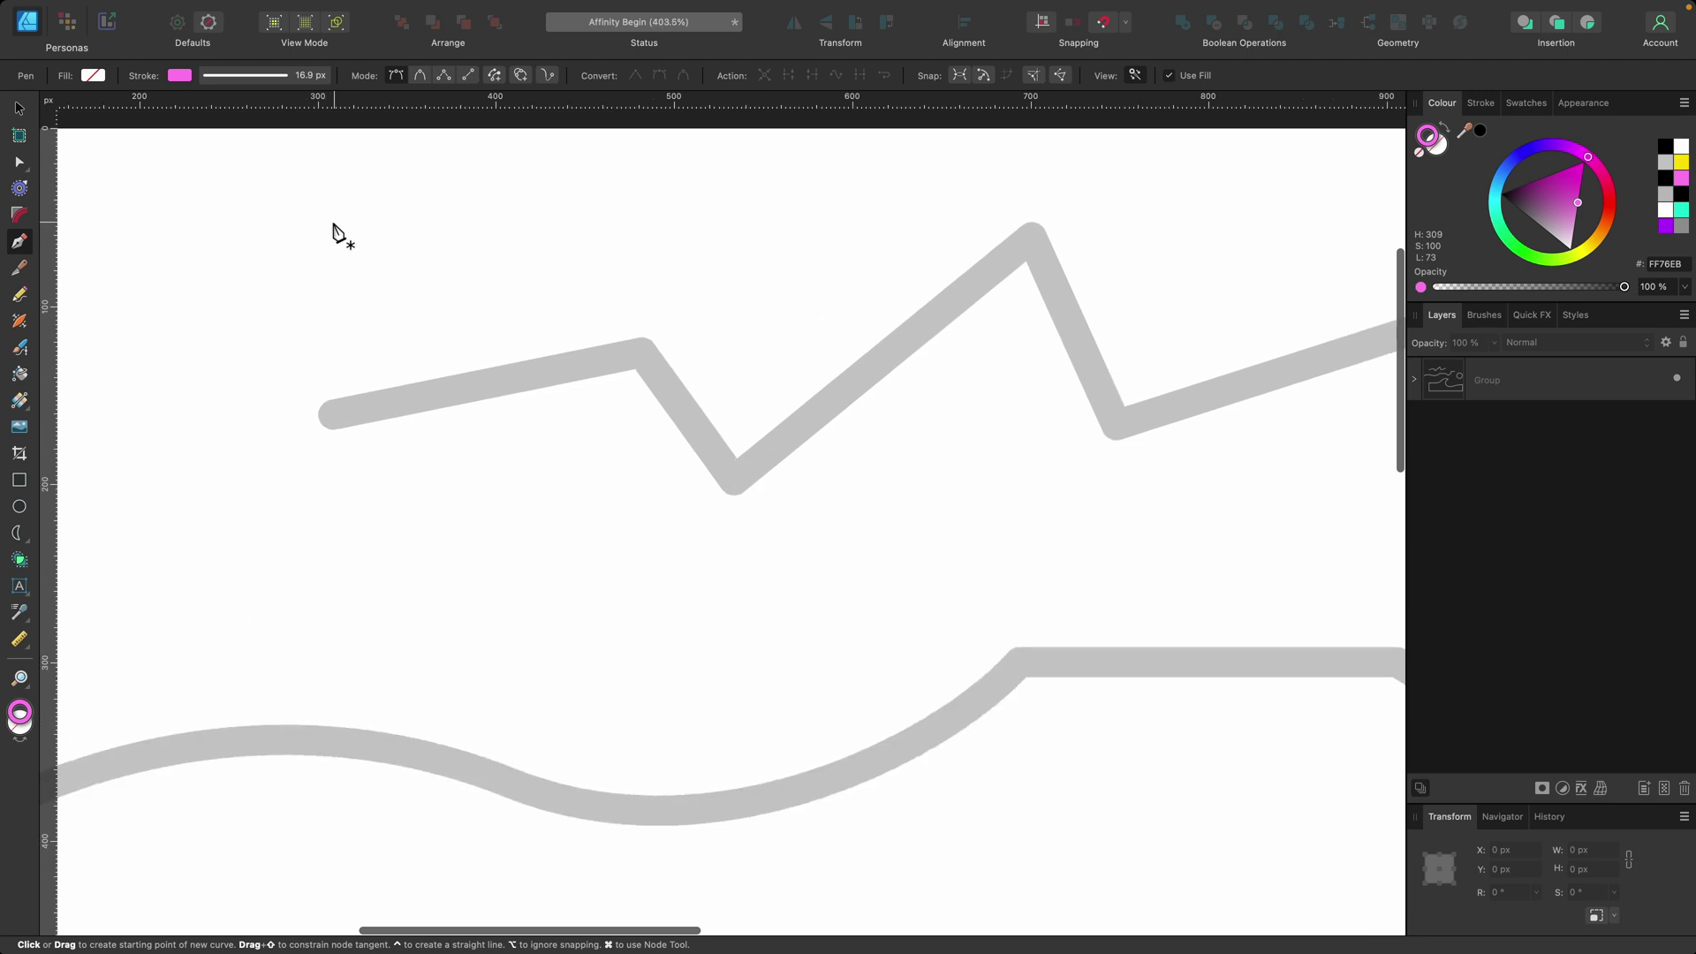
pyautogui.hscroll(5, 434, 351)
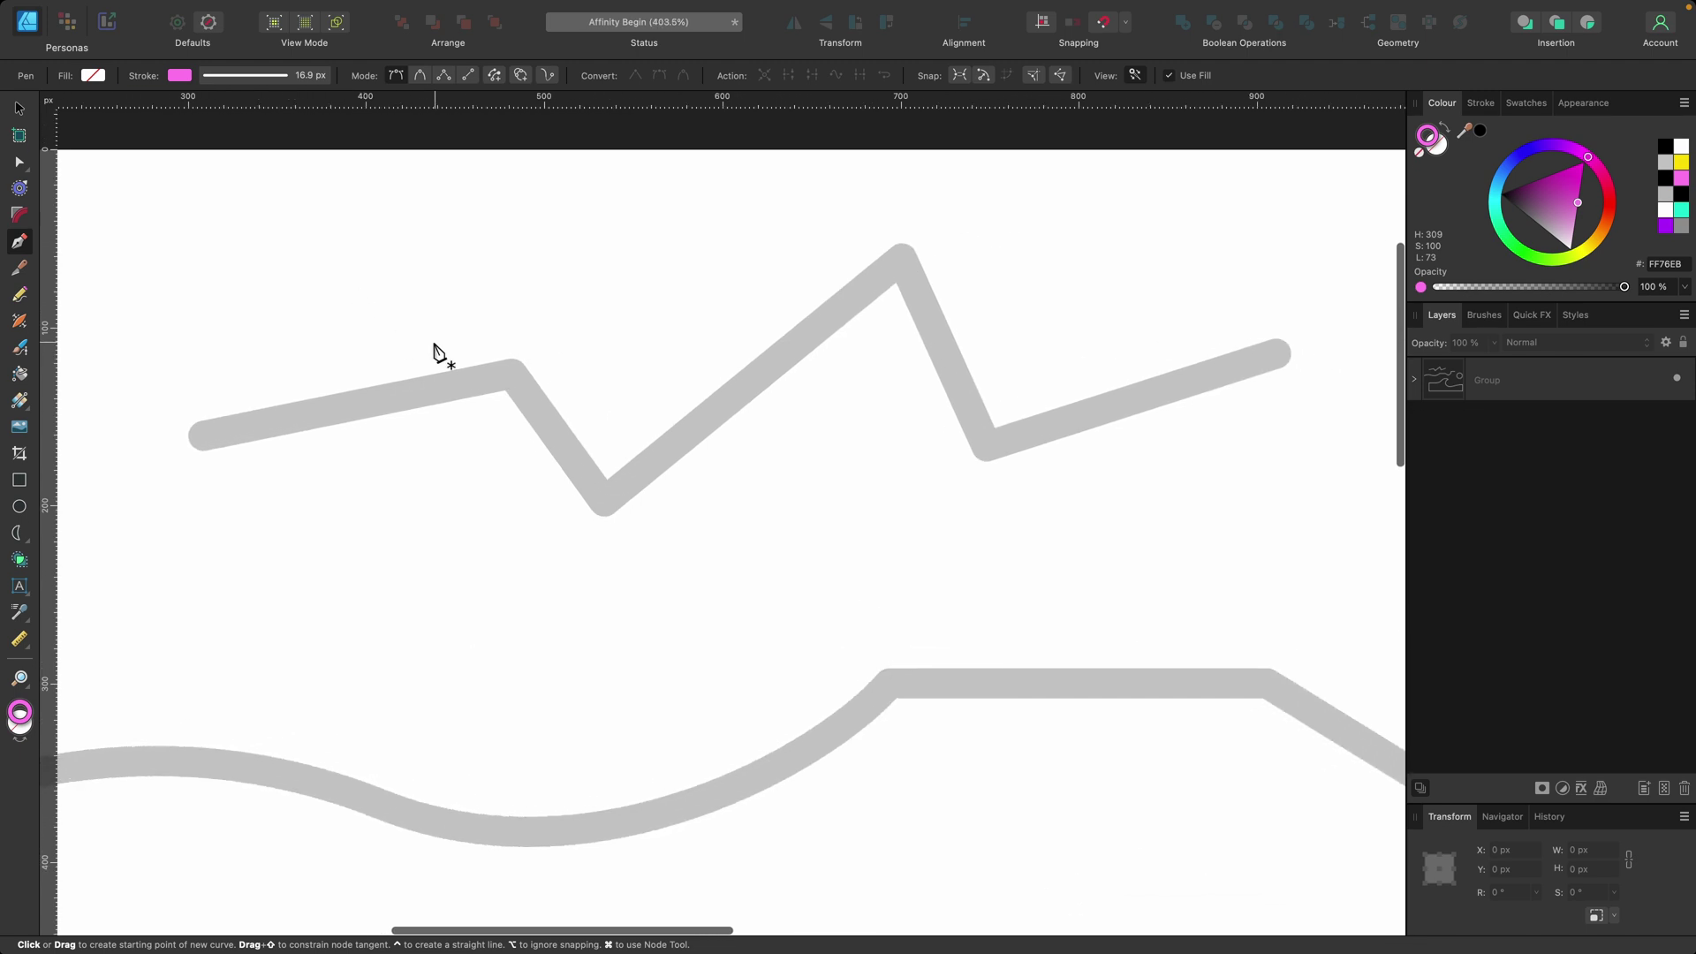
pyautogui.click(209, 433)
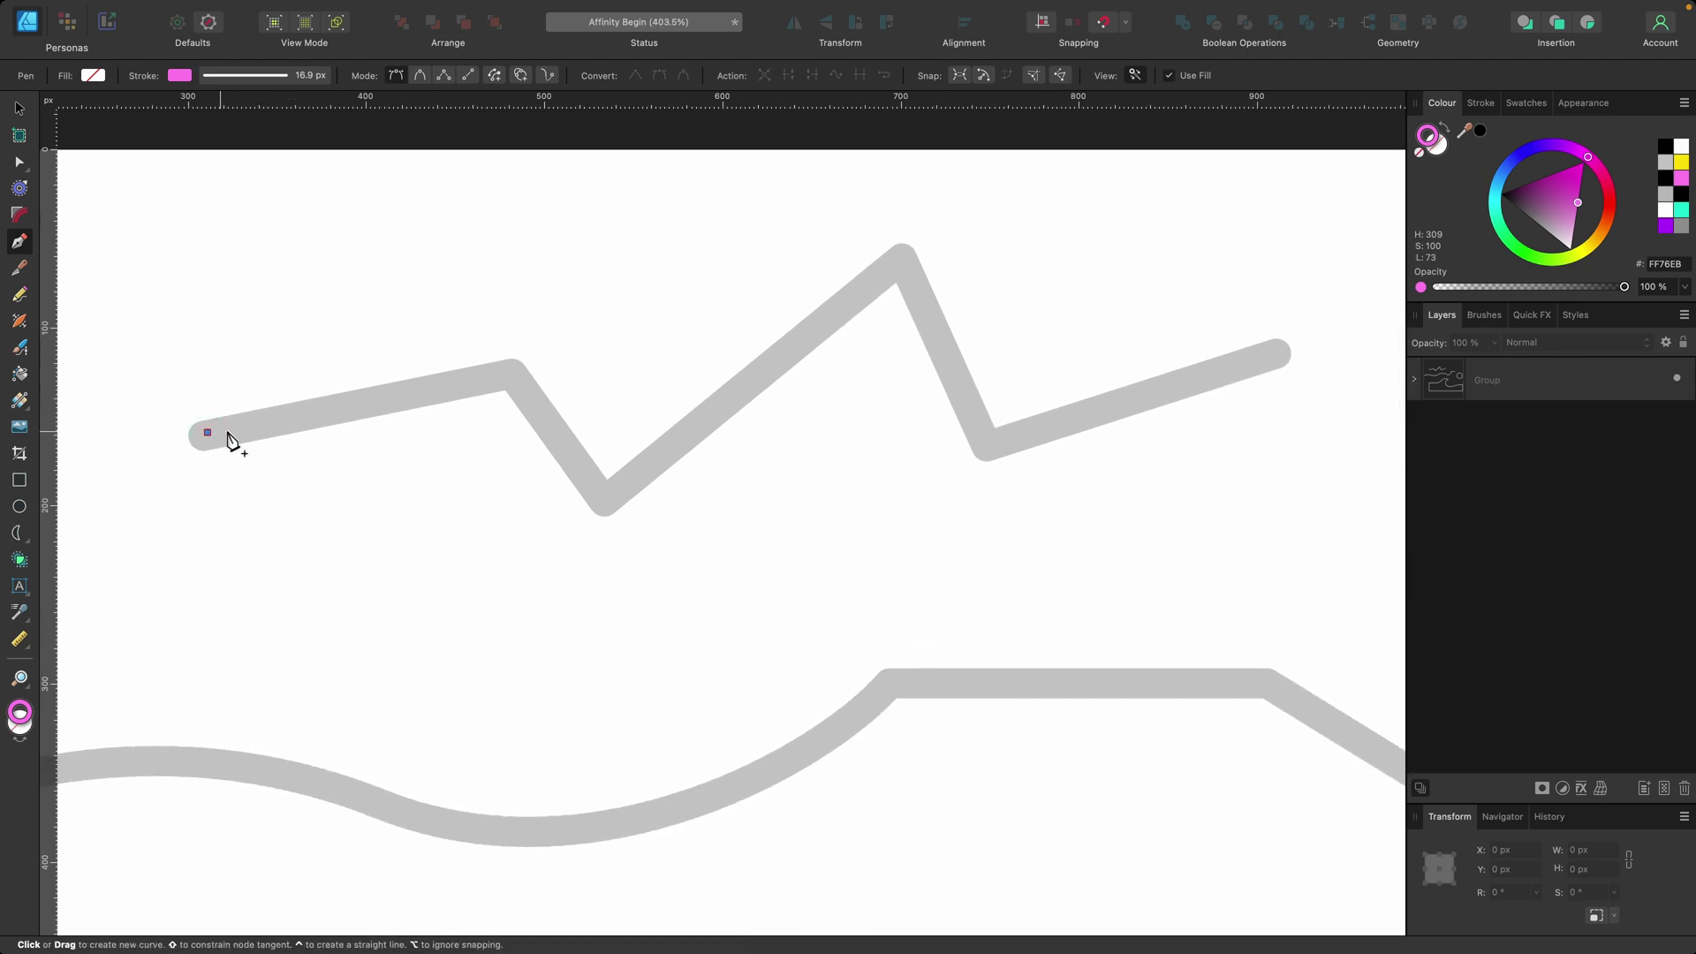
pyautogui.click(510, 377)
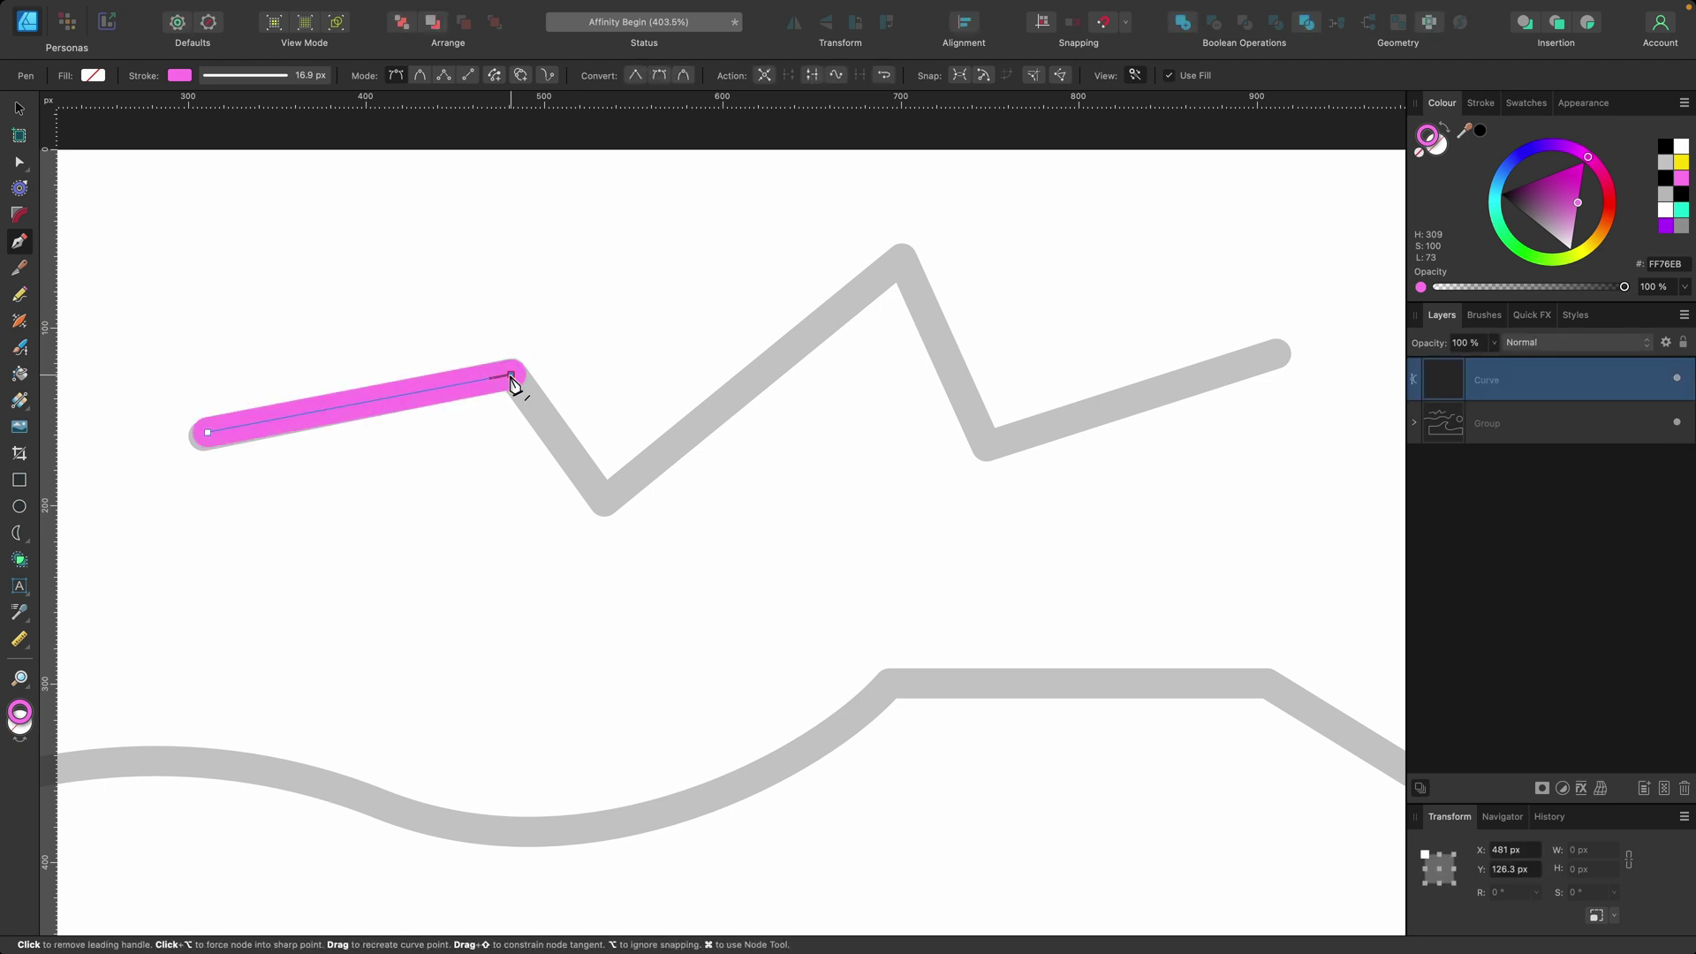
pyautogui.click(605, 501)
pyautogui.click(902, 261)
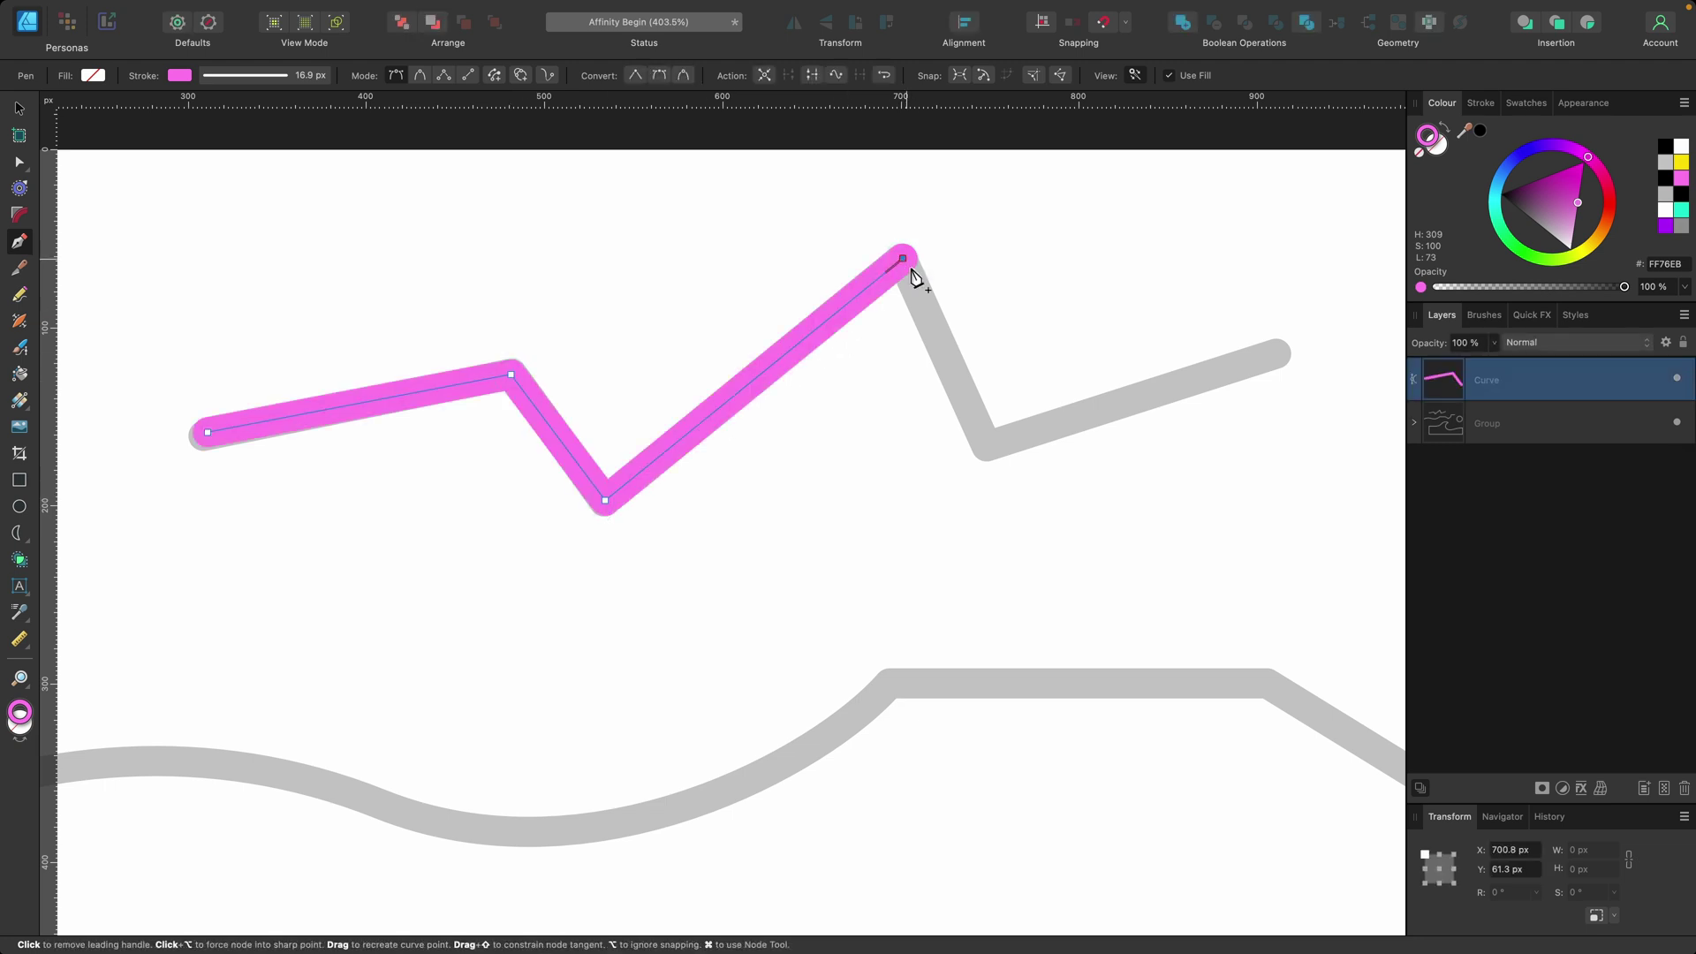
pyautogui.click(986, 443)
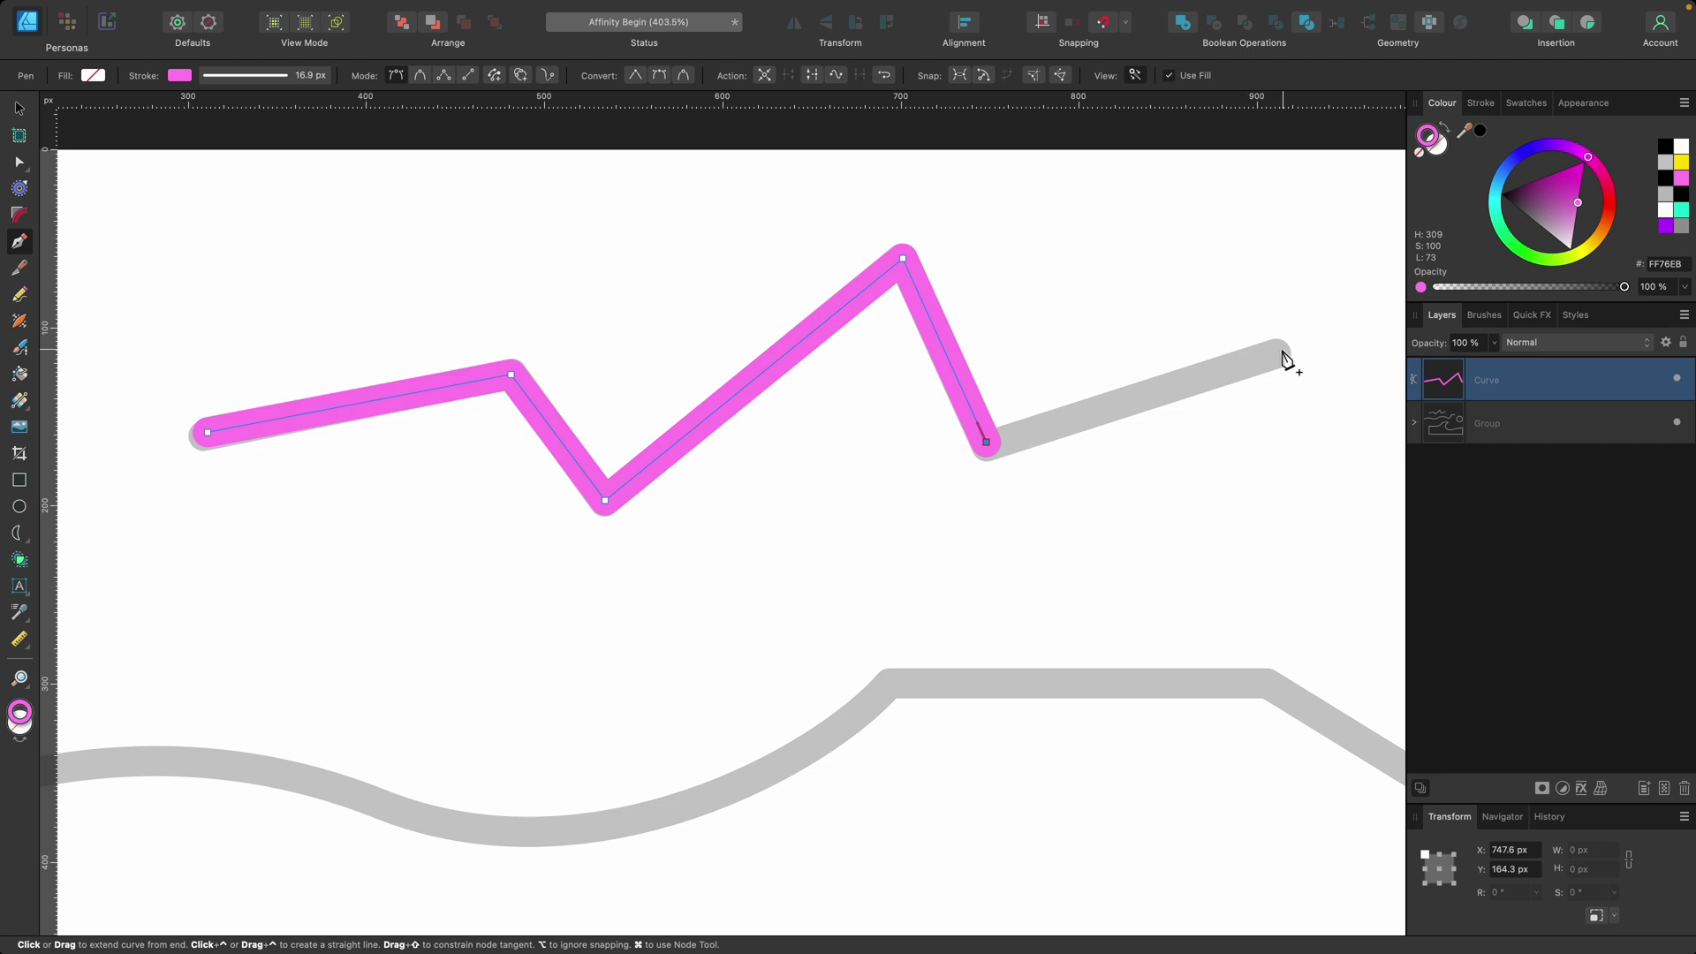
pyautogui.click(1284, 351)
pyautogui.scroll(-5, 1284, 358)
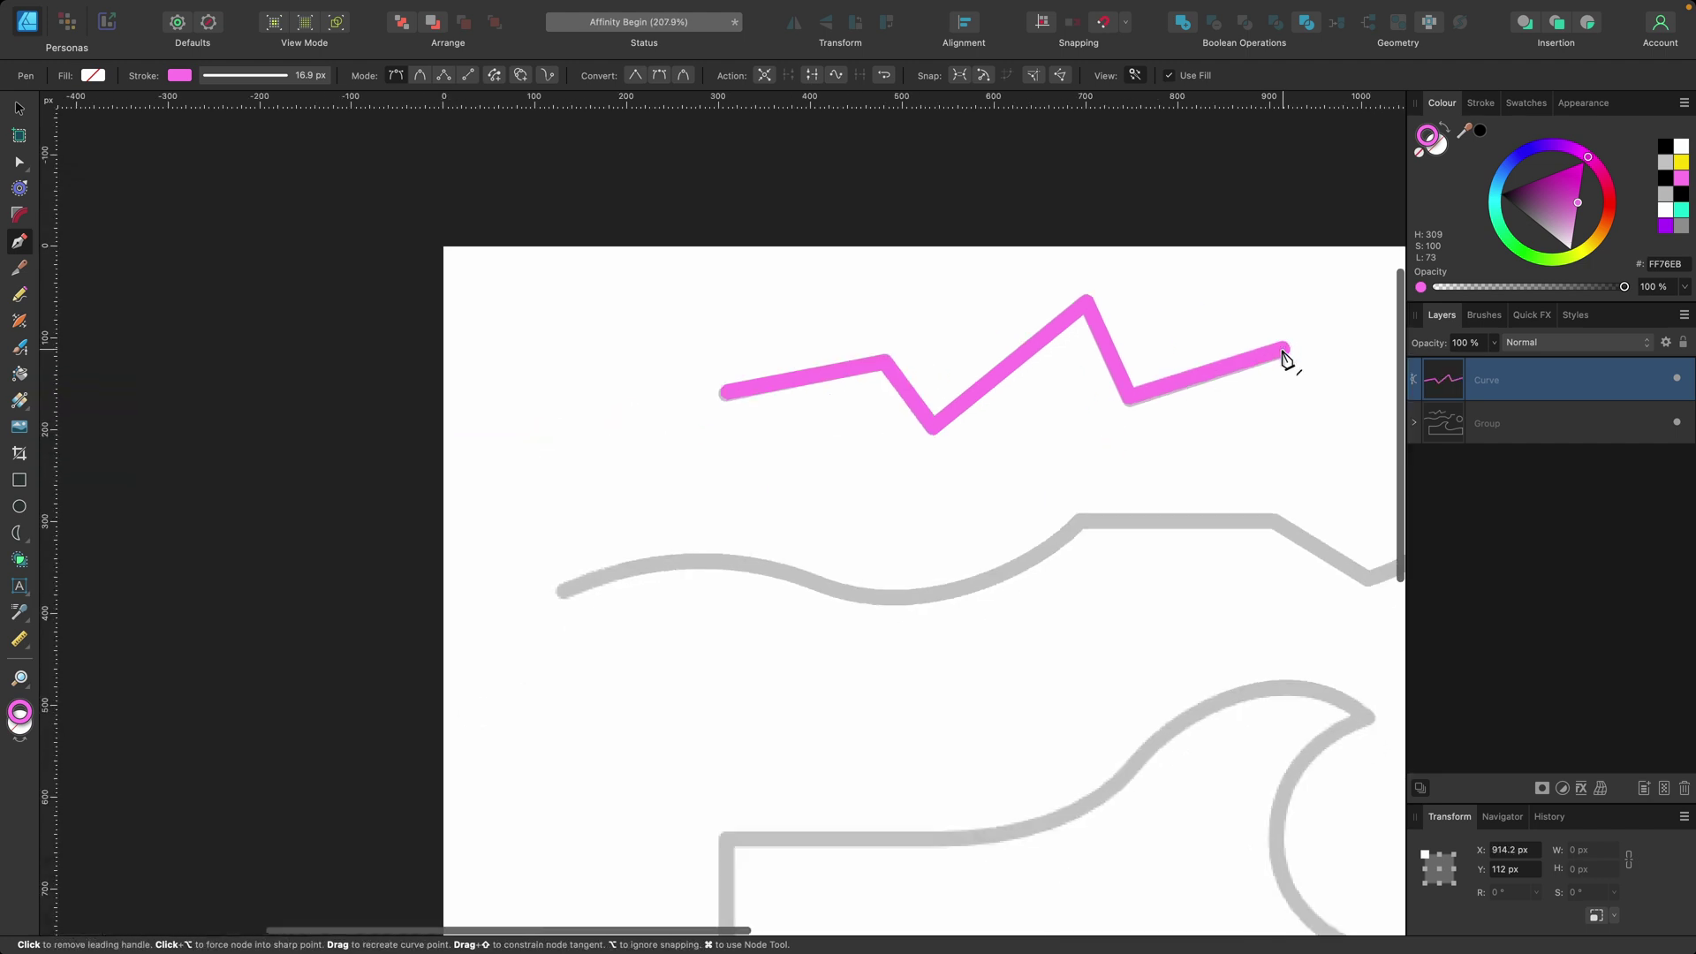
pyautogui.hscroll(5, 1285, 359)
pyautogui.scroll(-2, 1286, 359)
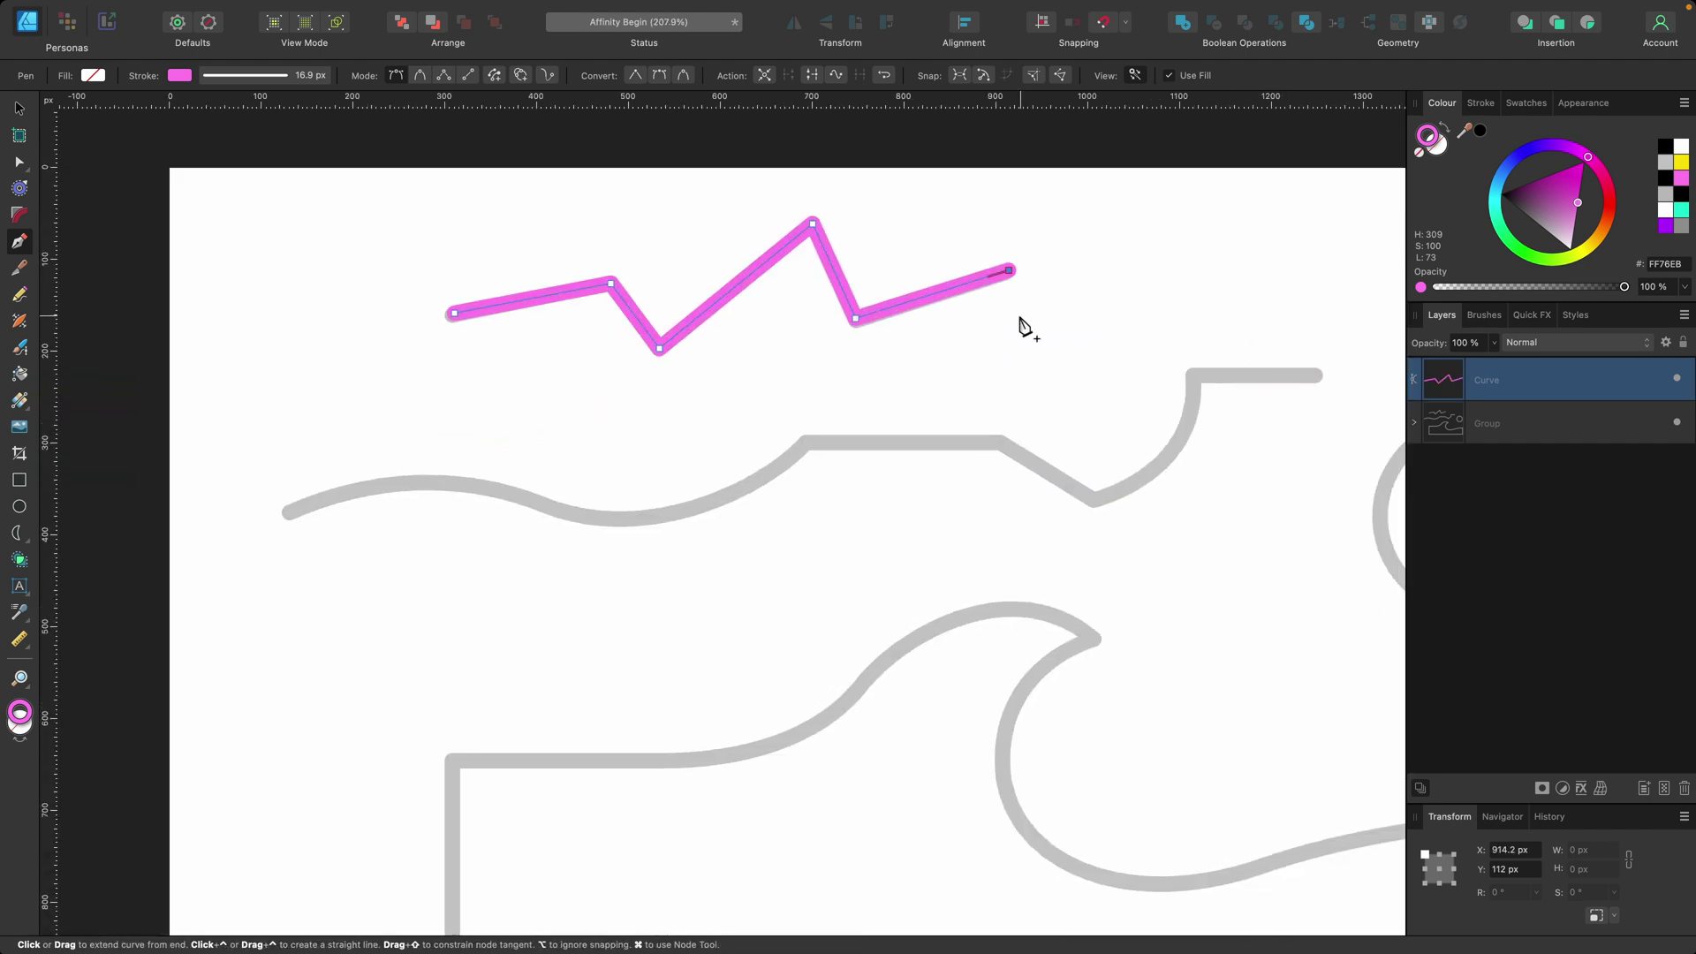
pyautogui.press('Escape')
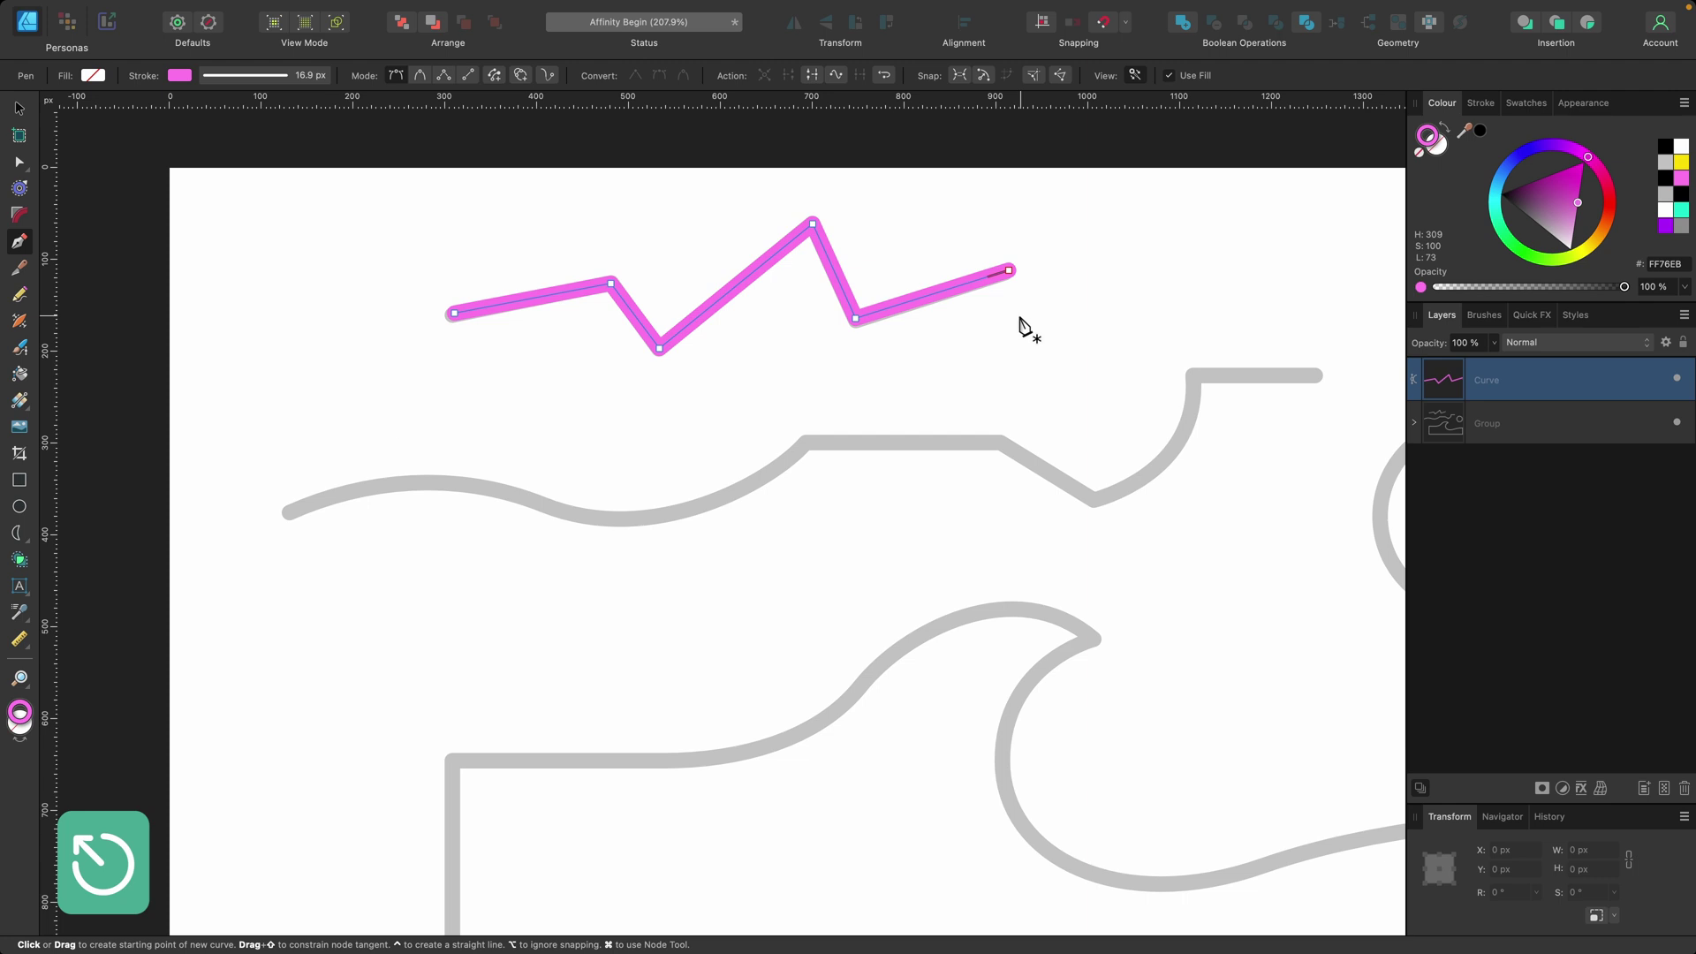
# Start tracing the second guide with three smooth nodes, following its two waves up to the start of the flat stretch.
pyautogui.scroll(5, 390, 443)
pyautogui.scroll(-2, 389, 443)
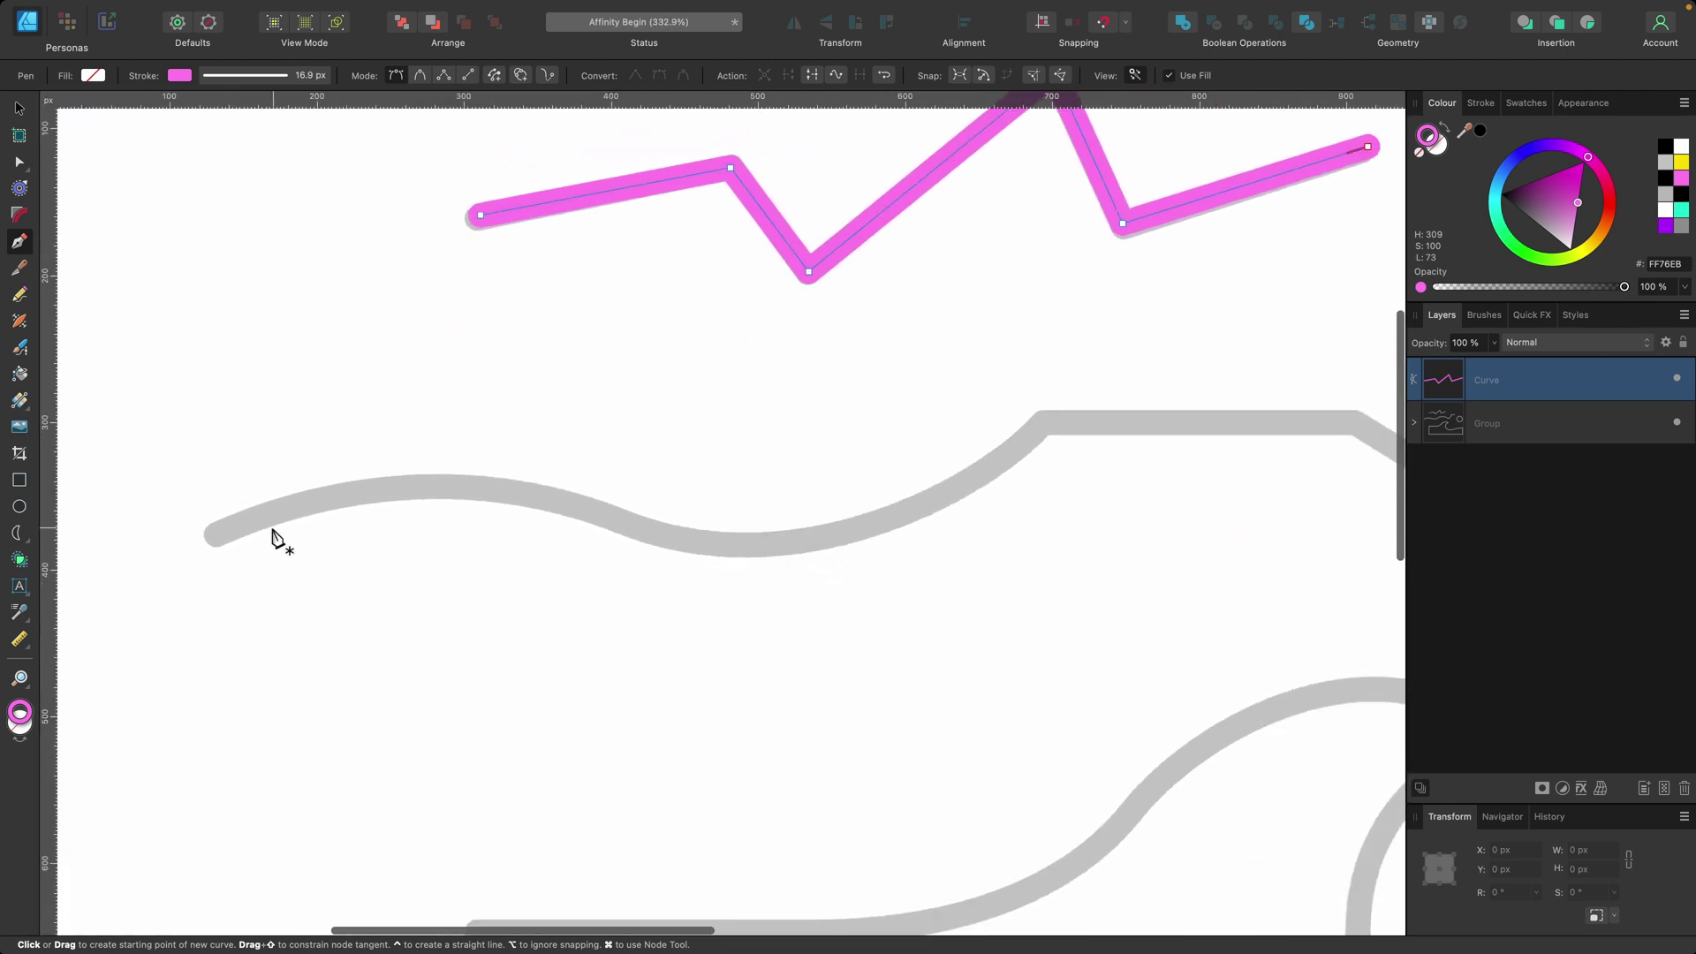
pyautogui.moveTo(219, 532); pyautogui.dragTo(330, 487)
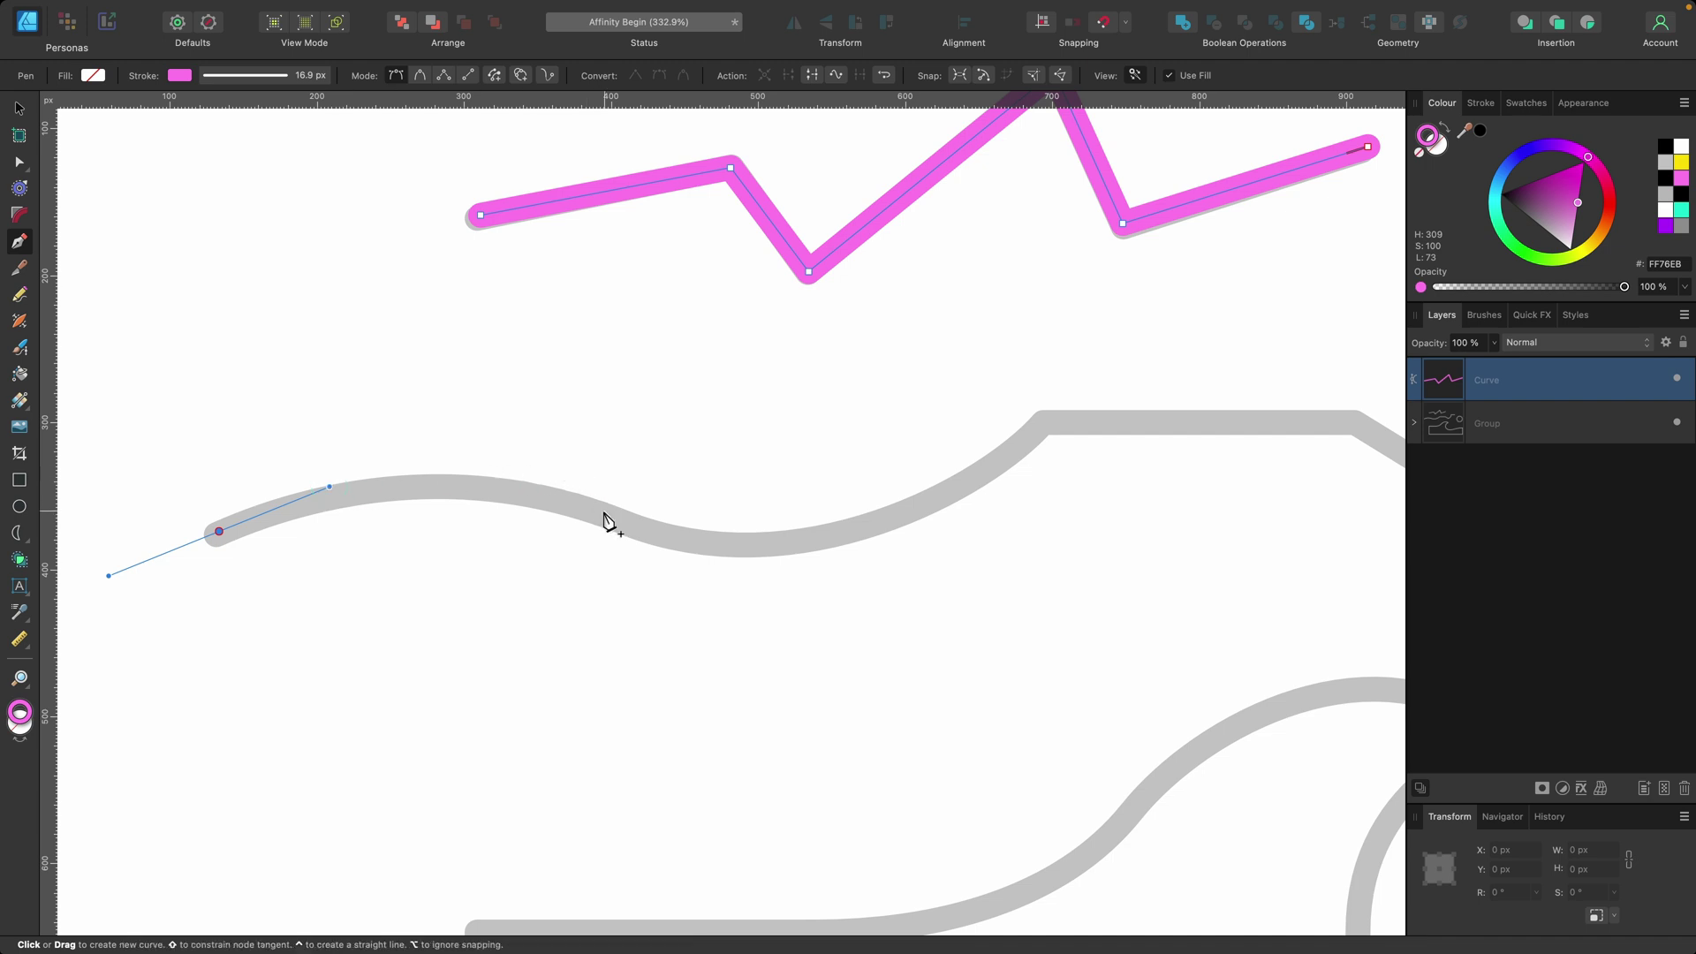
pyautogui.moveTo(605, 512); pyautogui.dragTo(747, 562)
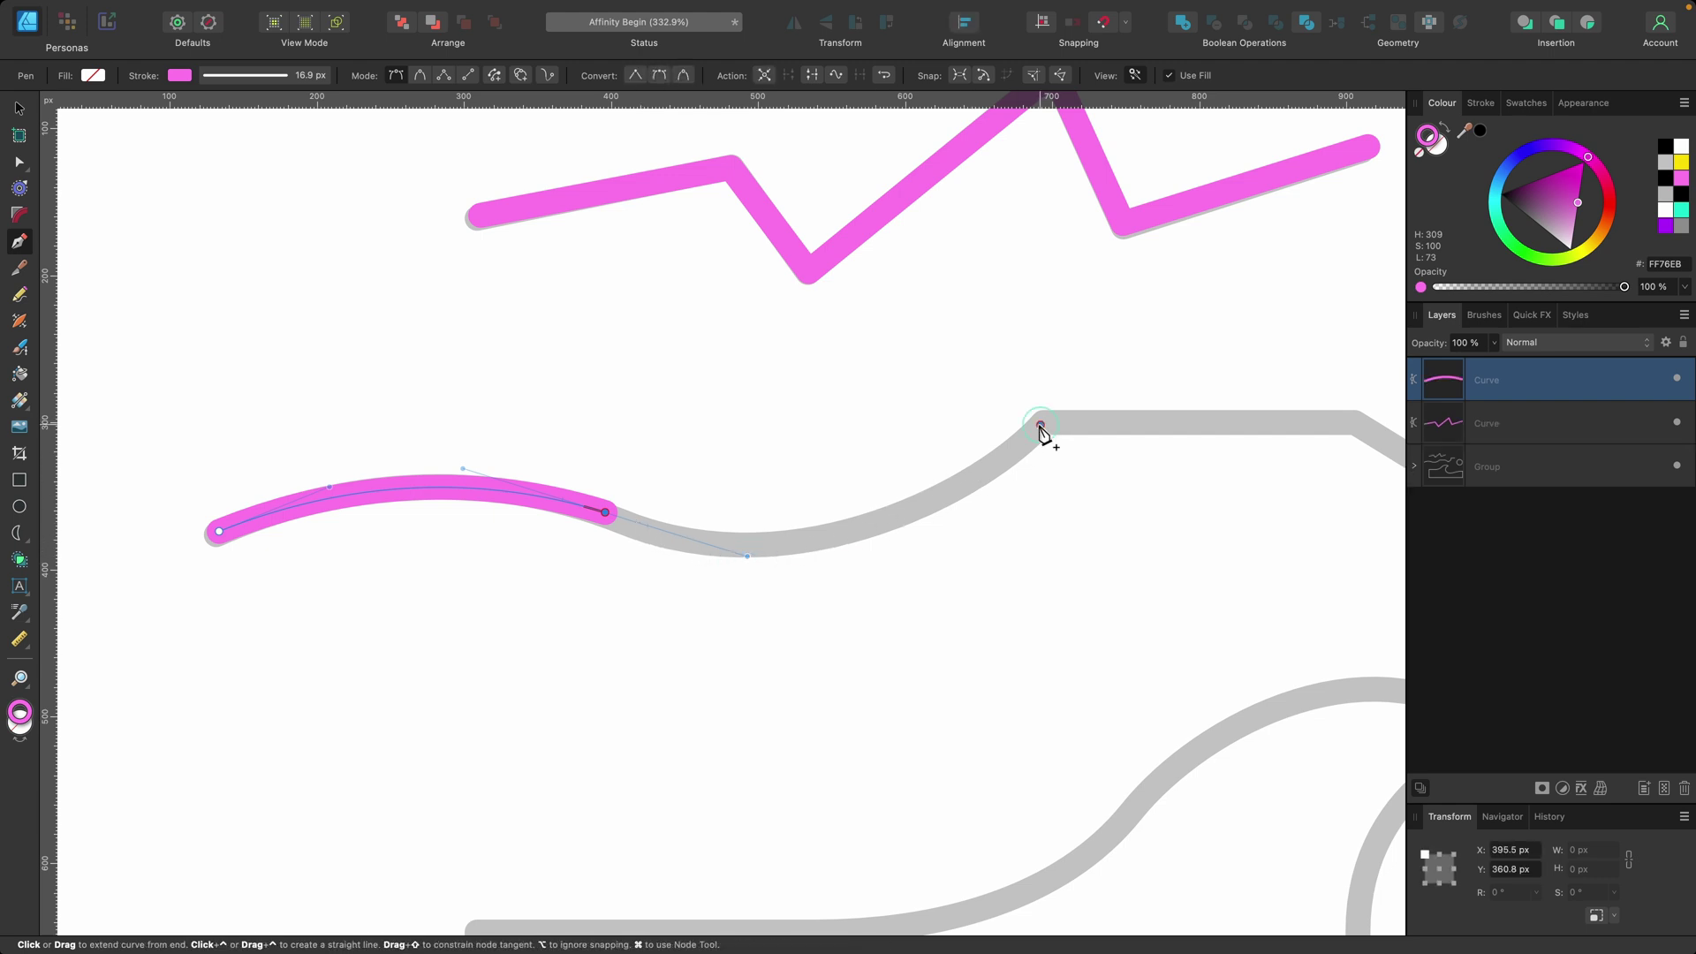
pyautogui.moveTo(1041, 426); pyautogui.dragTo(1227, 279)
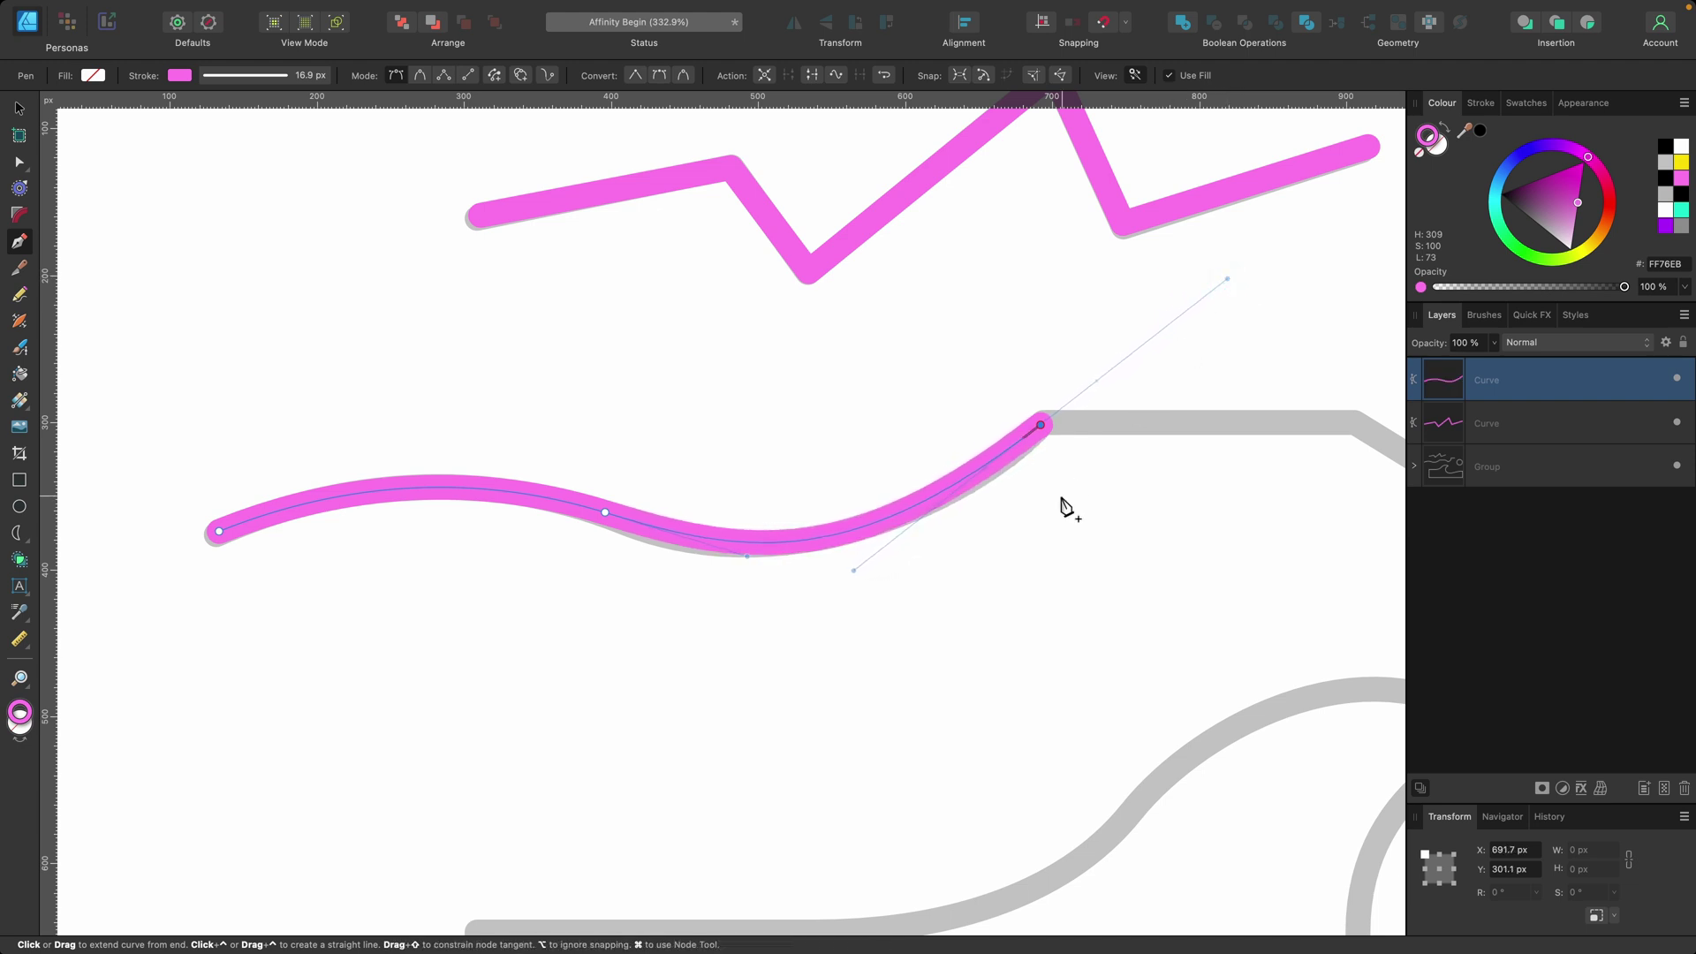
# Remove the last node's leading handle and extend the curve with a constrained horizontal segment along the guide's flat stretch.
pyautogui.hscroll(5, 1062, 505)
pyautogui.scroll(1, 1062, 505)
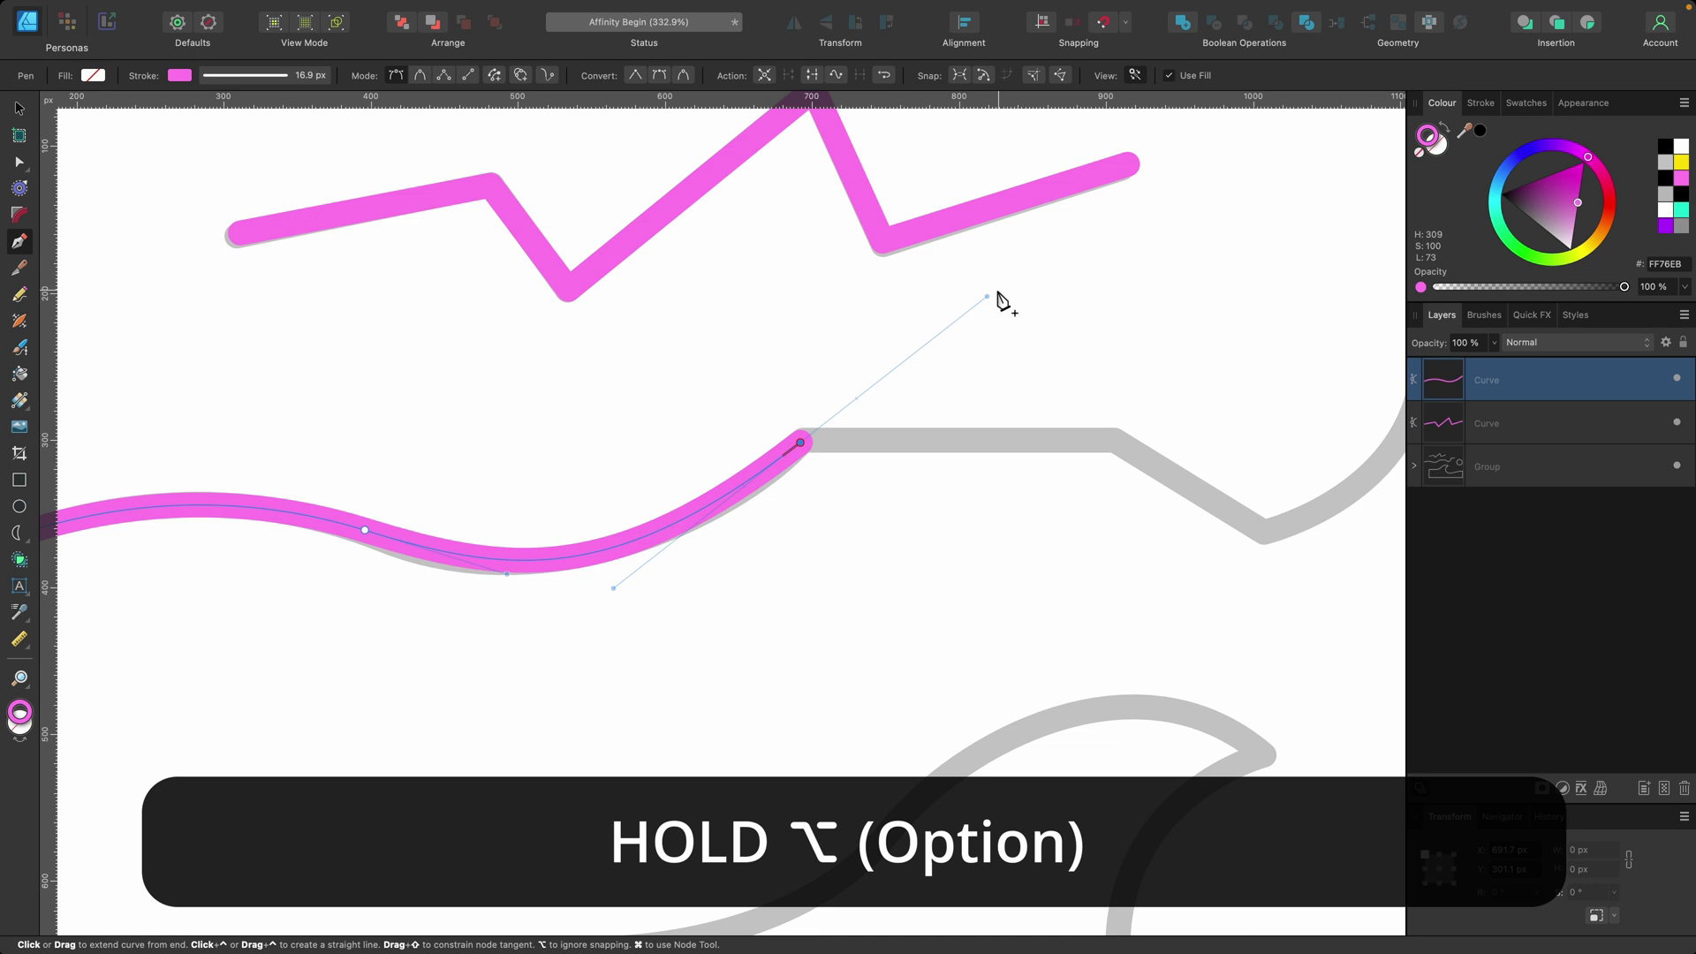
pyautogui.press('alt')
pyautogui.moveTo(970, 452); pyautogui.dragTo(859, 459)
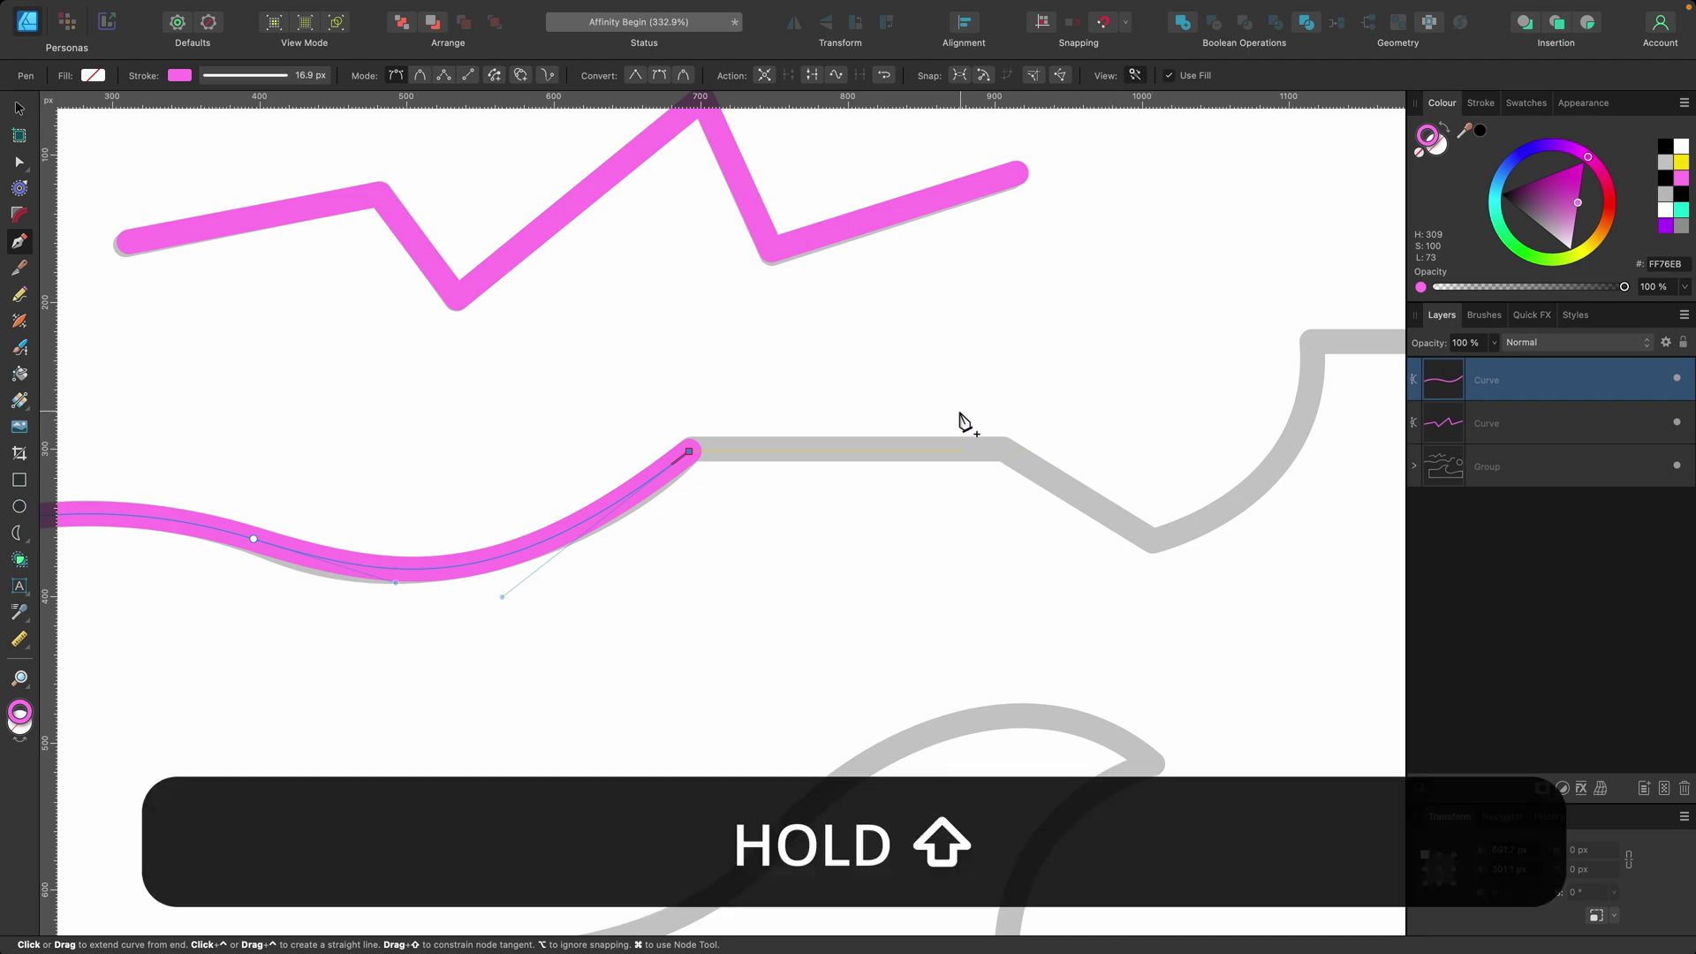
pyautogui.click(1004, 455)
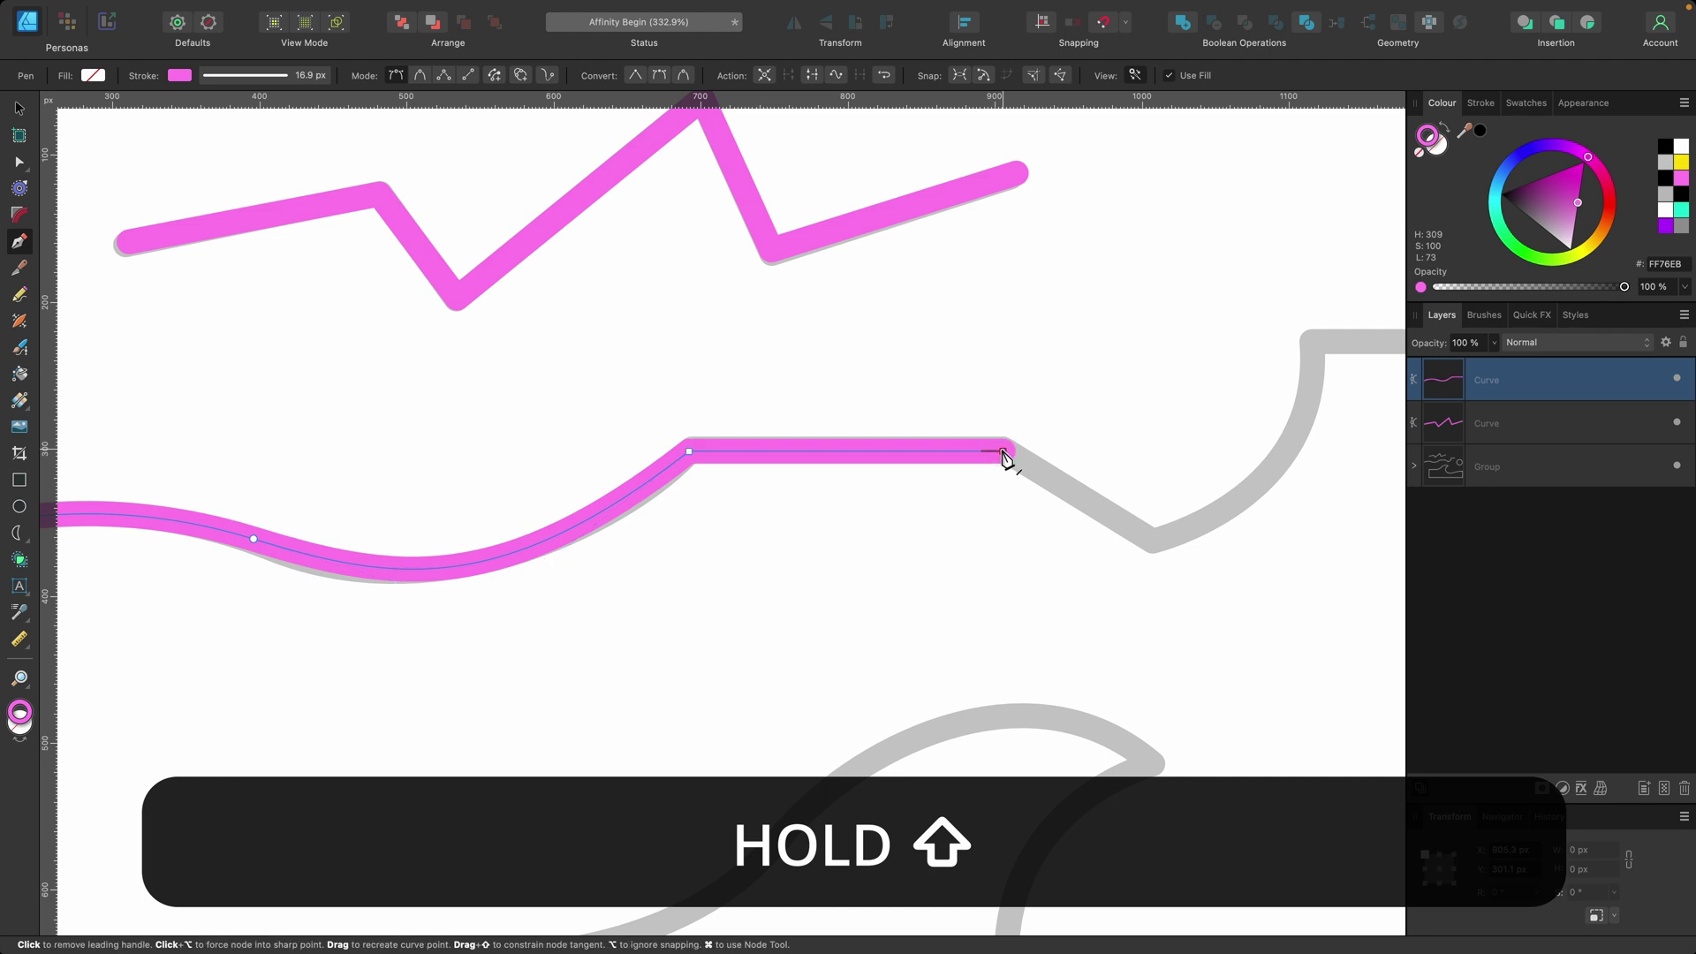
# Extend the curve with a slanted straight segment down to the guide's low corner and a curved segment up to its upper corner.
pyautogui.hscroll(5, 1005, 455)
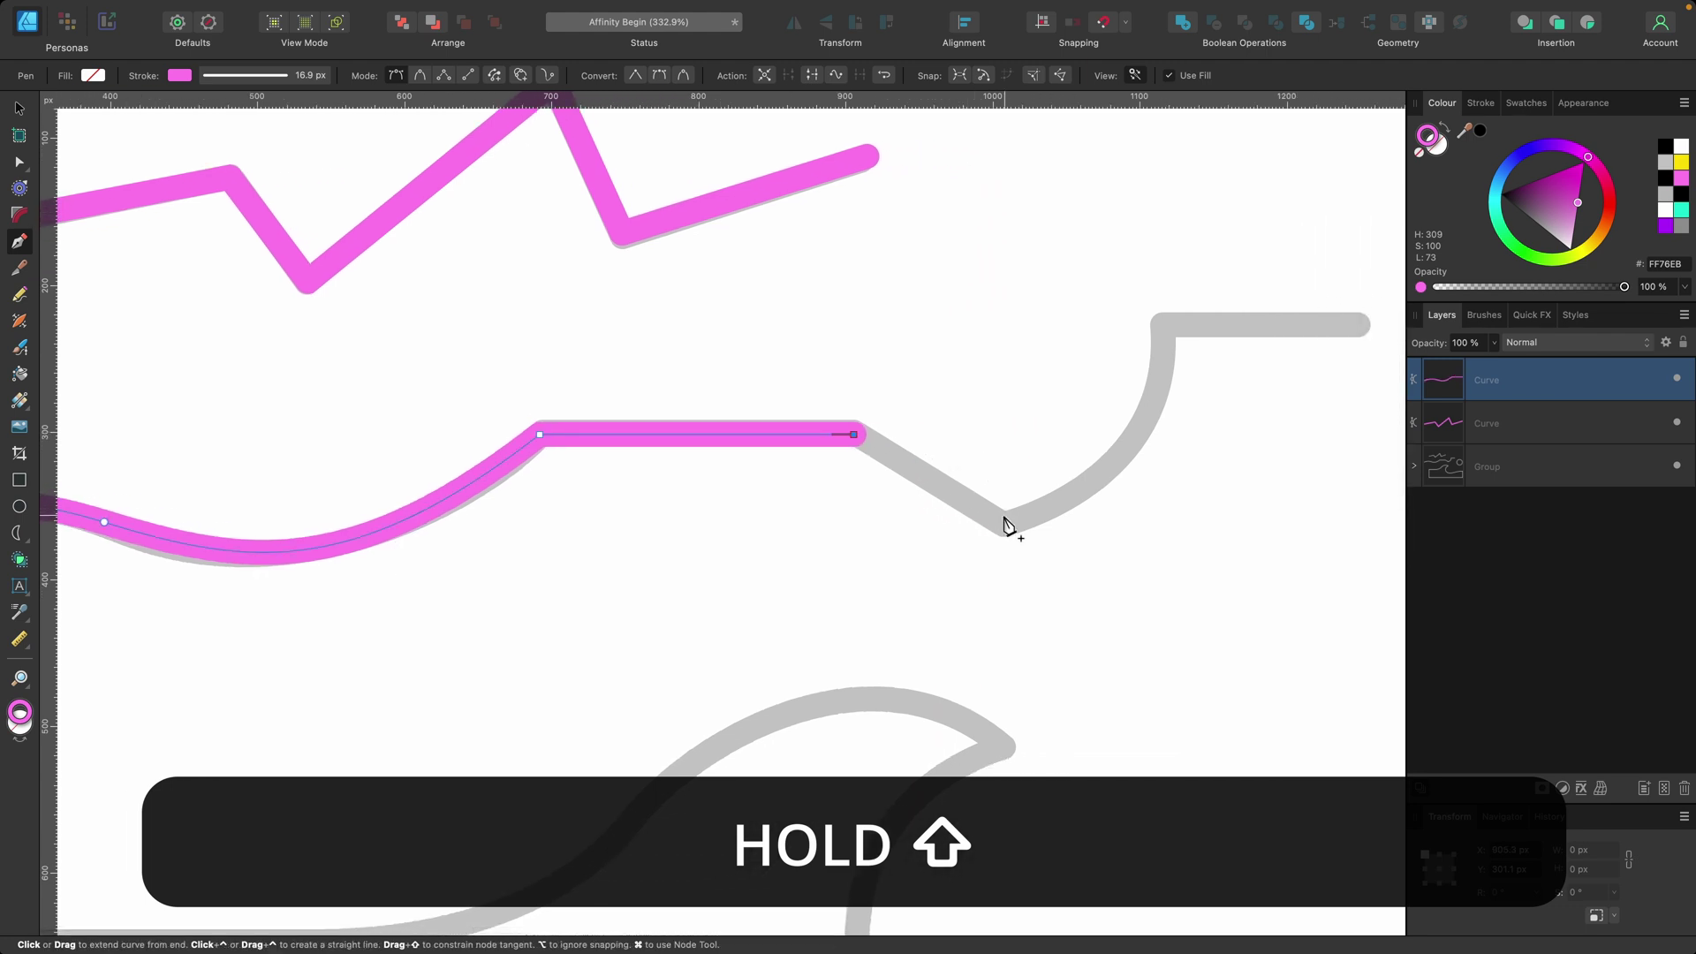
pyautogui.click(1007, 529)
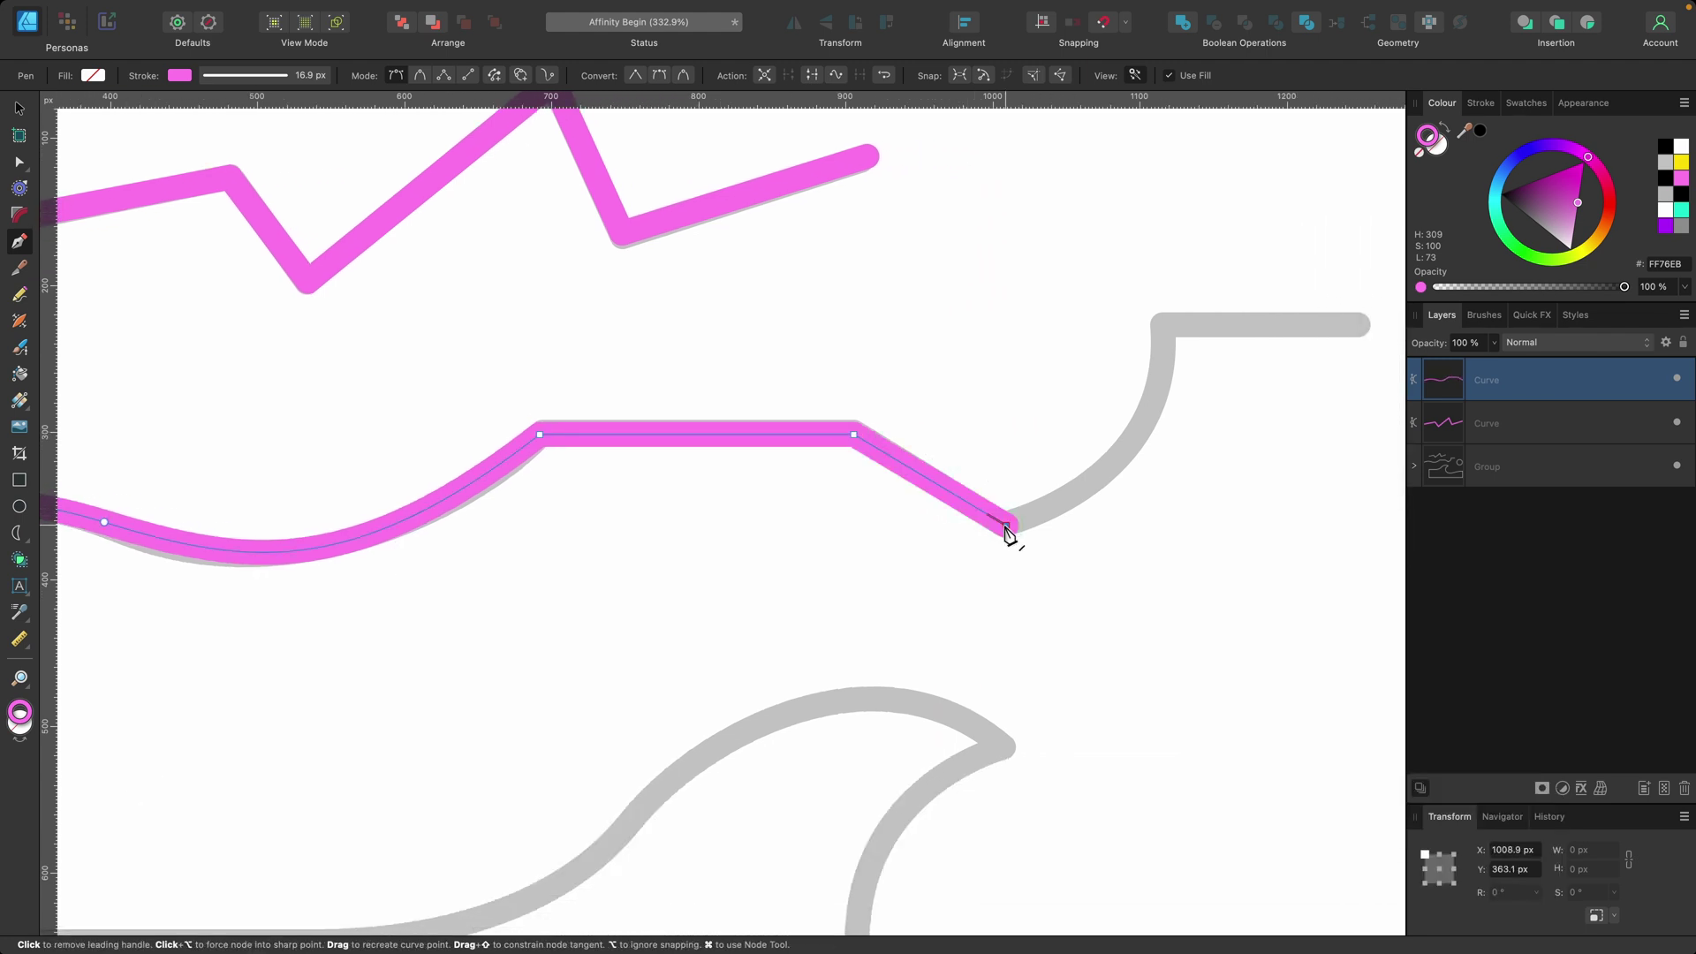
pyautogui.hscroll(2, 1006, 533)
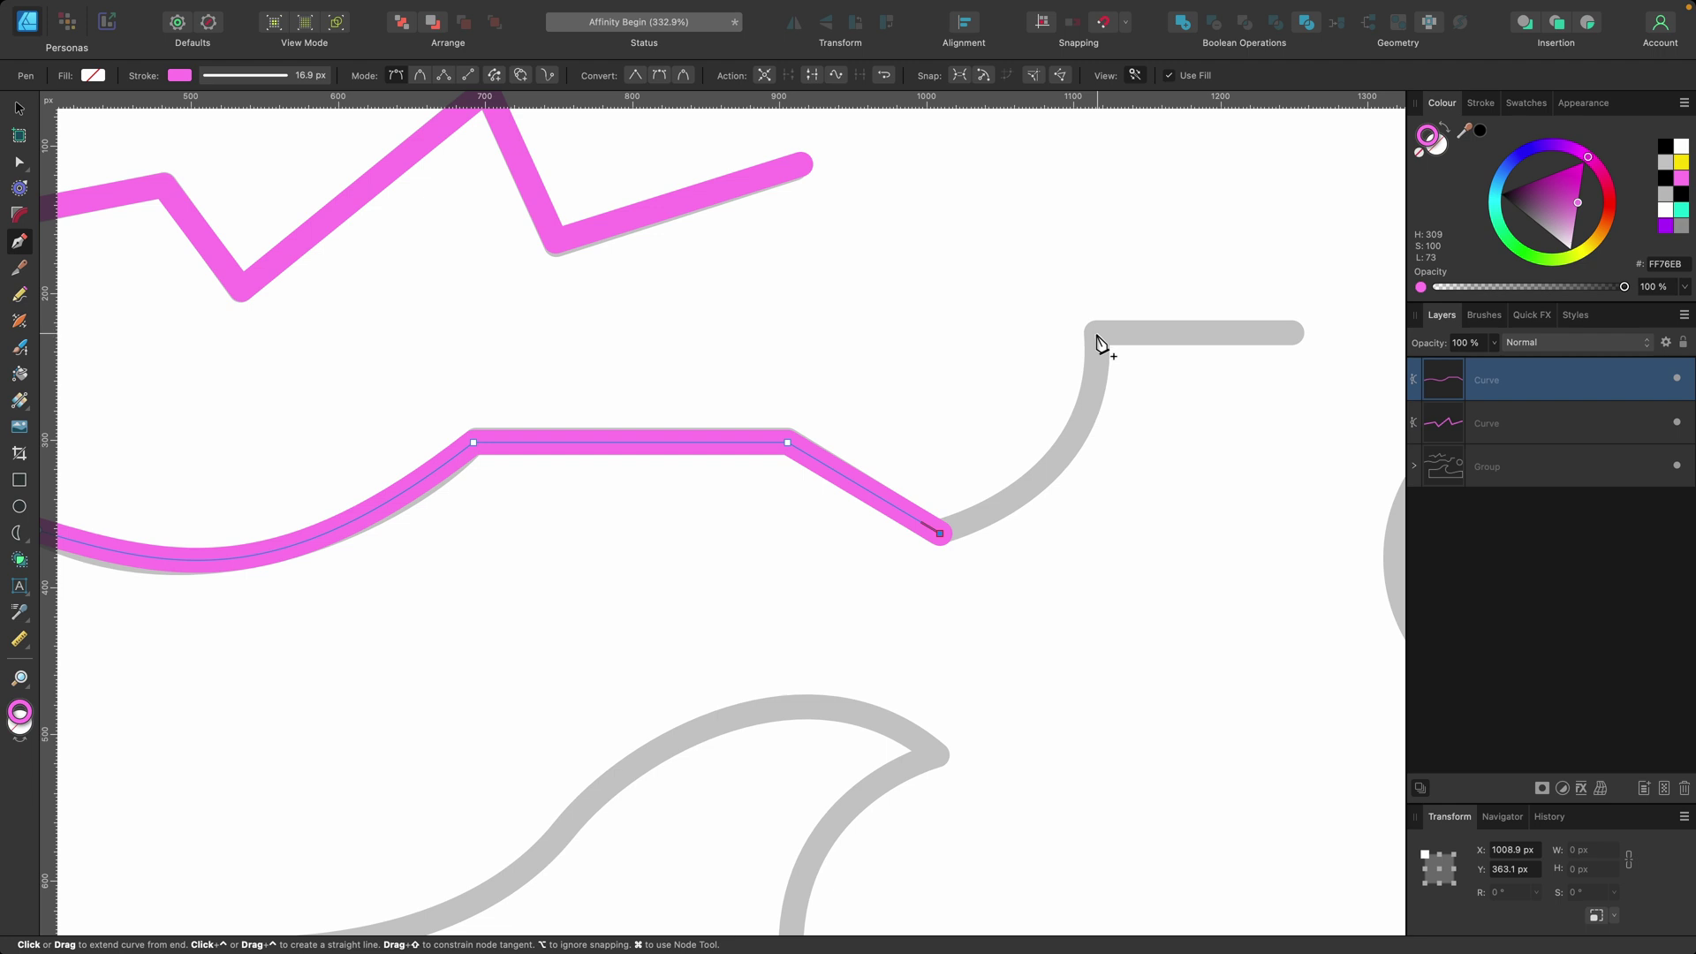
pyautogui.moveTo(1097, 335); pyautogui.dragTo(1085, 185)
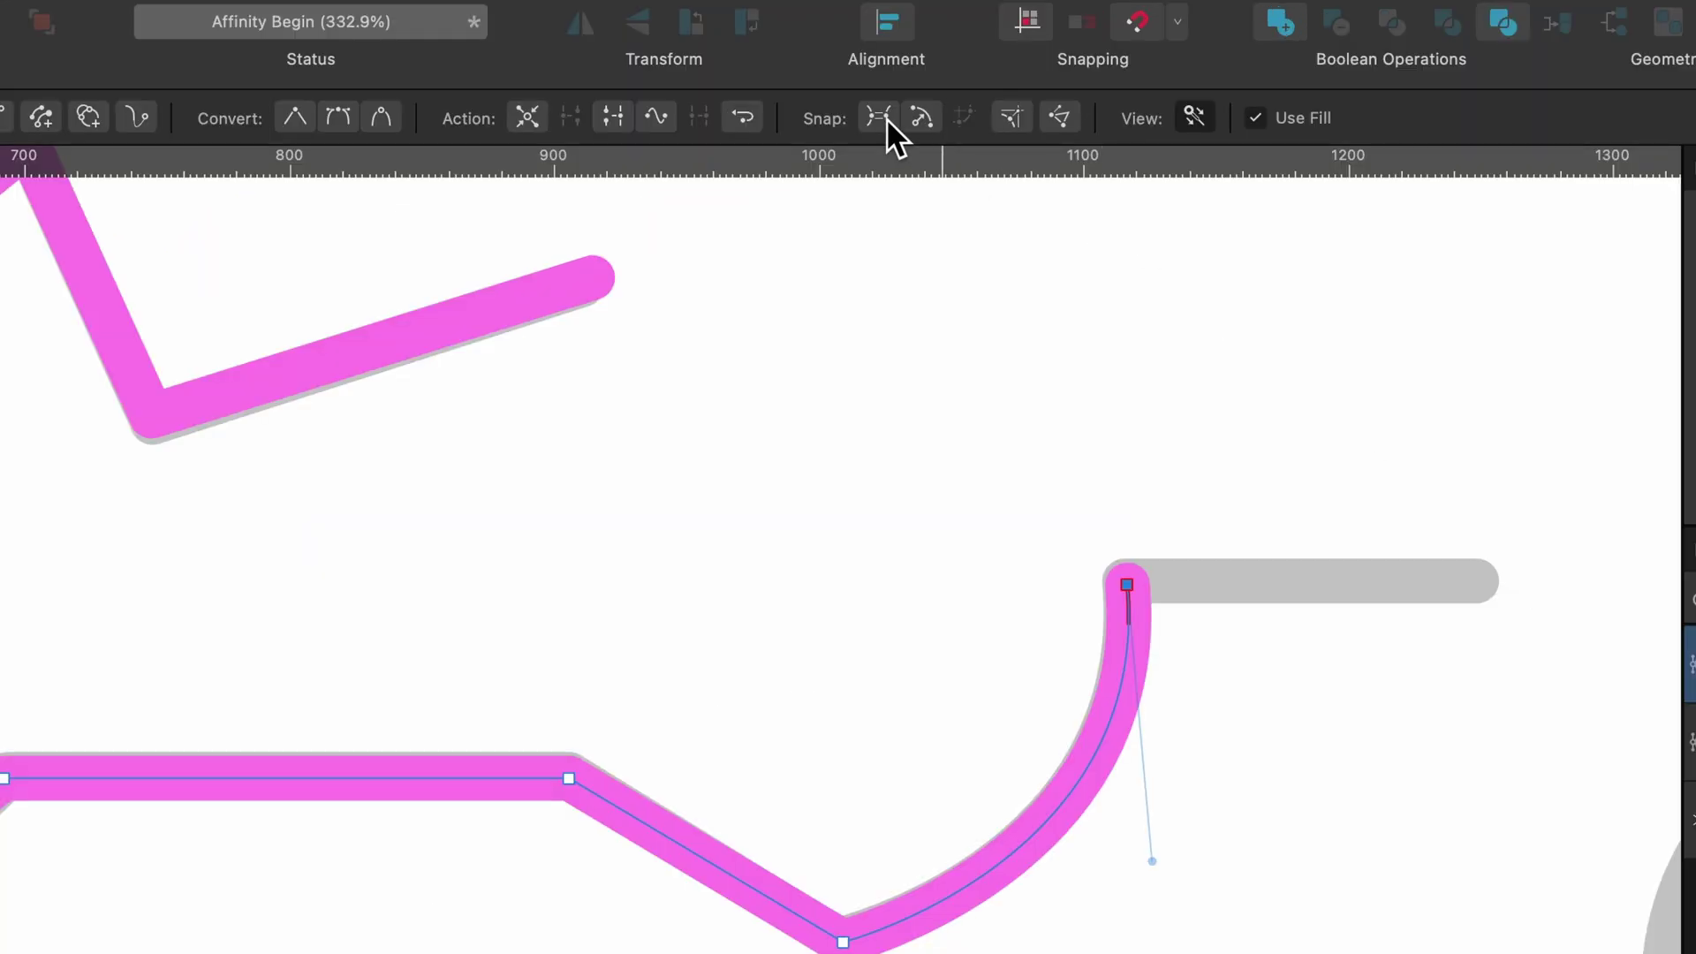
# Enable node alignment snapping, finish the second guide with a horizontal segment about 134 px long, and end the curve.
pyautogui.click(887, 118)
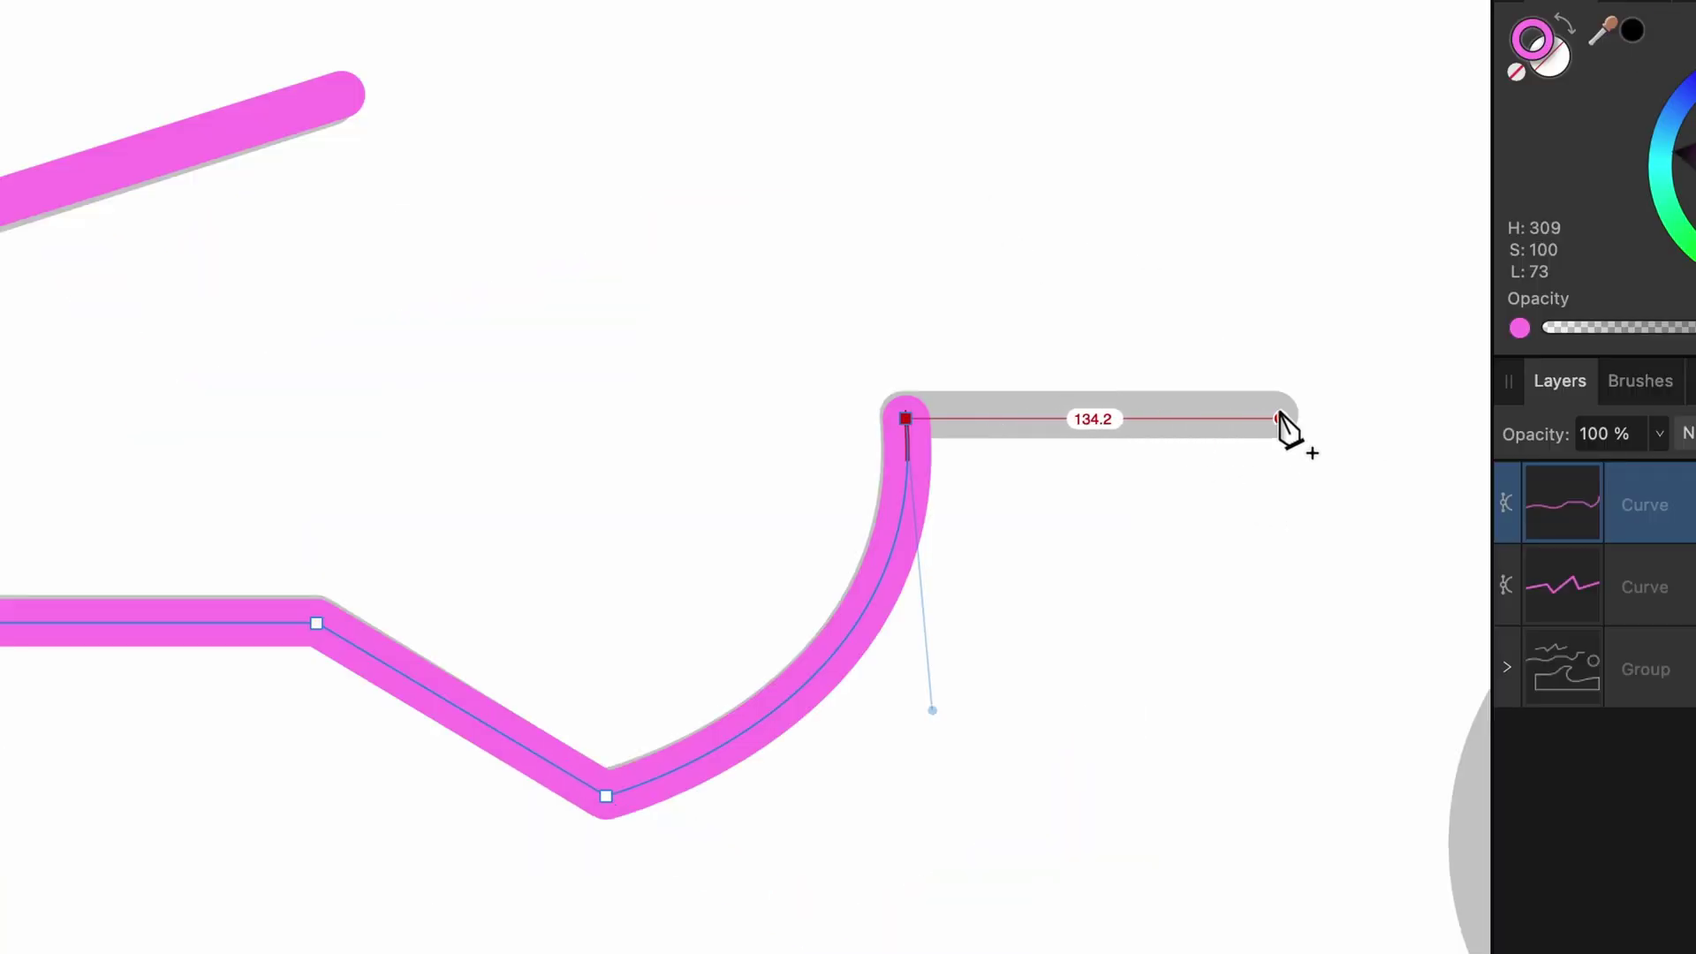
pyautogui.click(1272, 419)
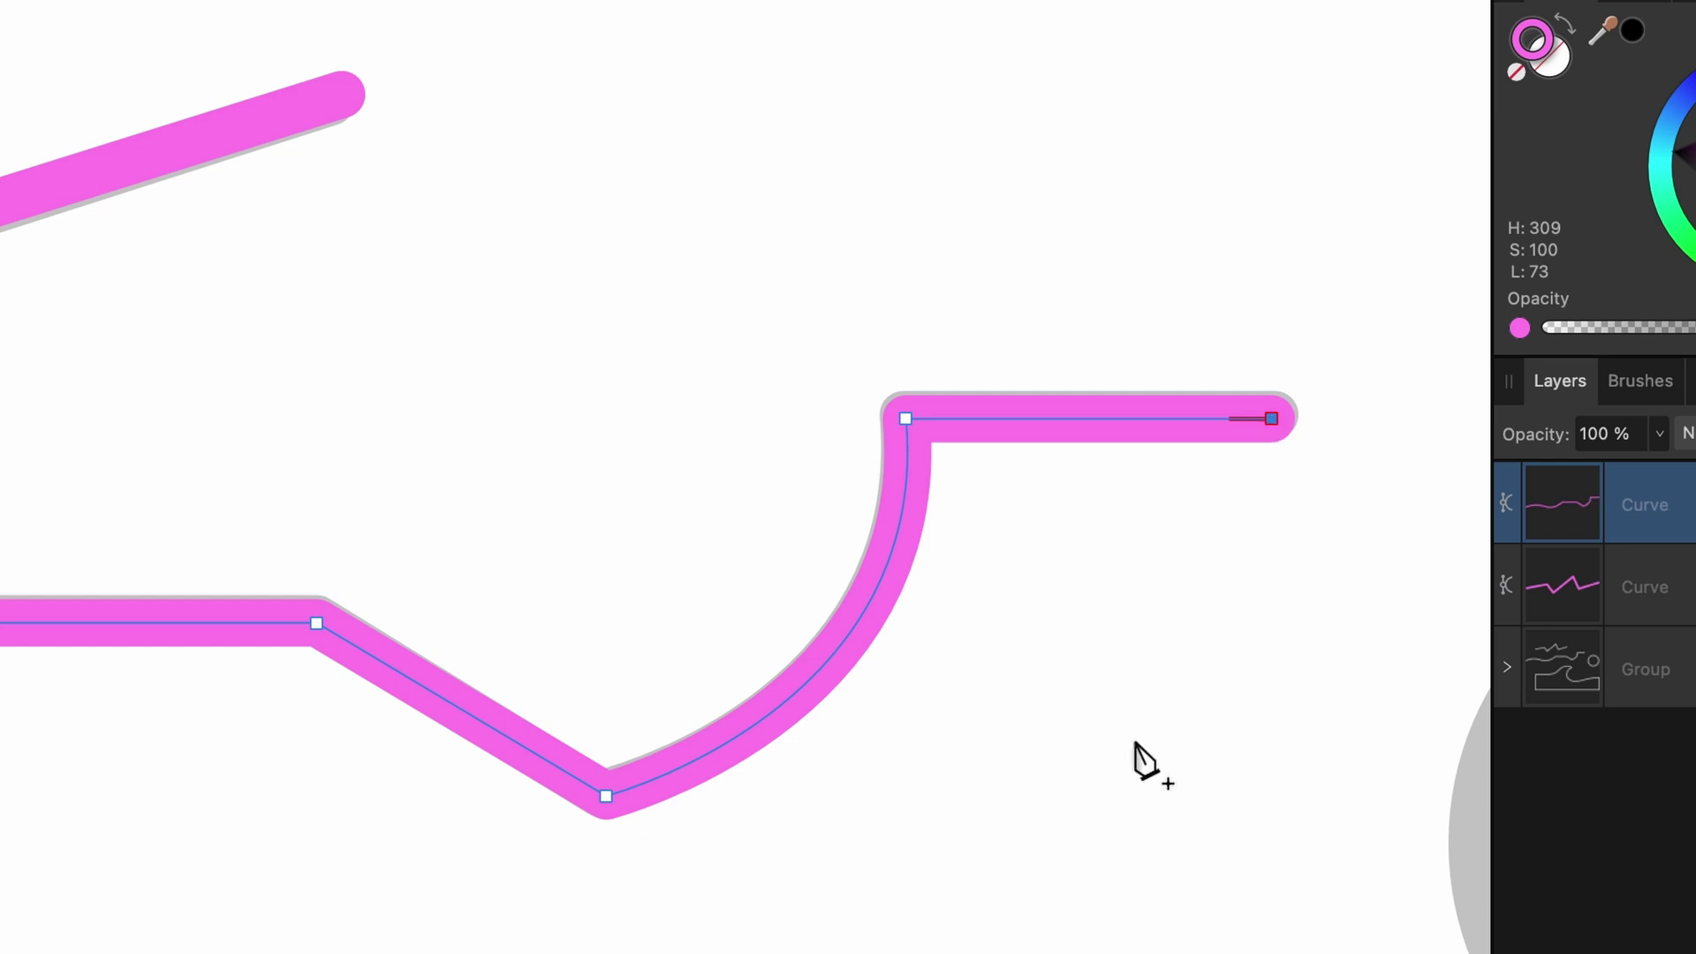
pyautogui.hscroll(2, 1139, 593)
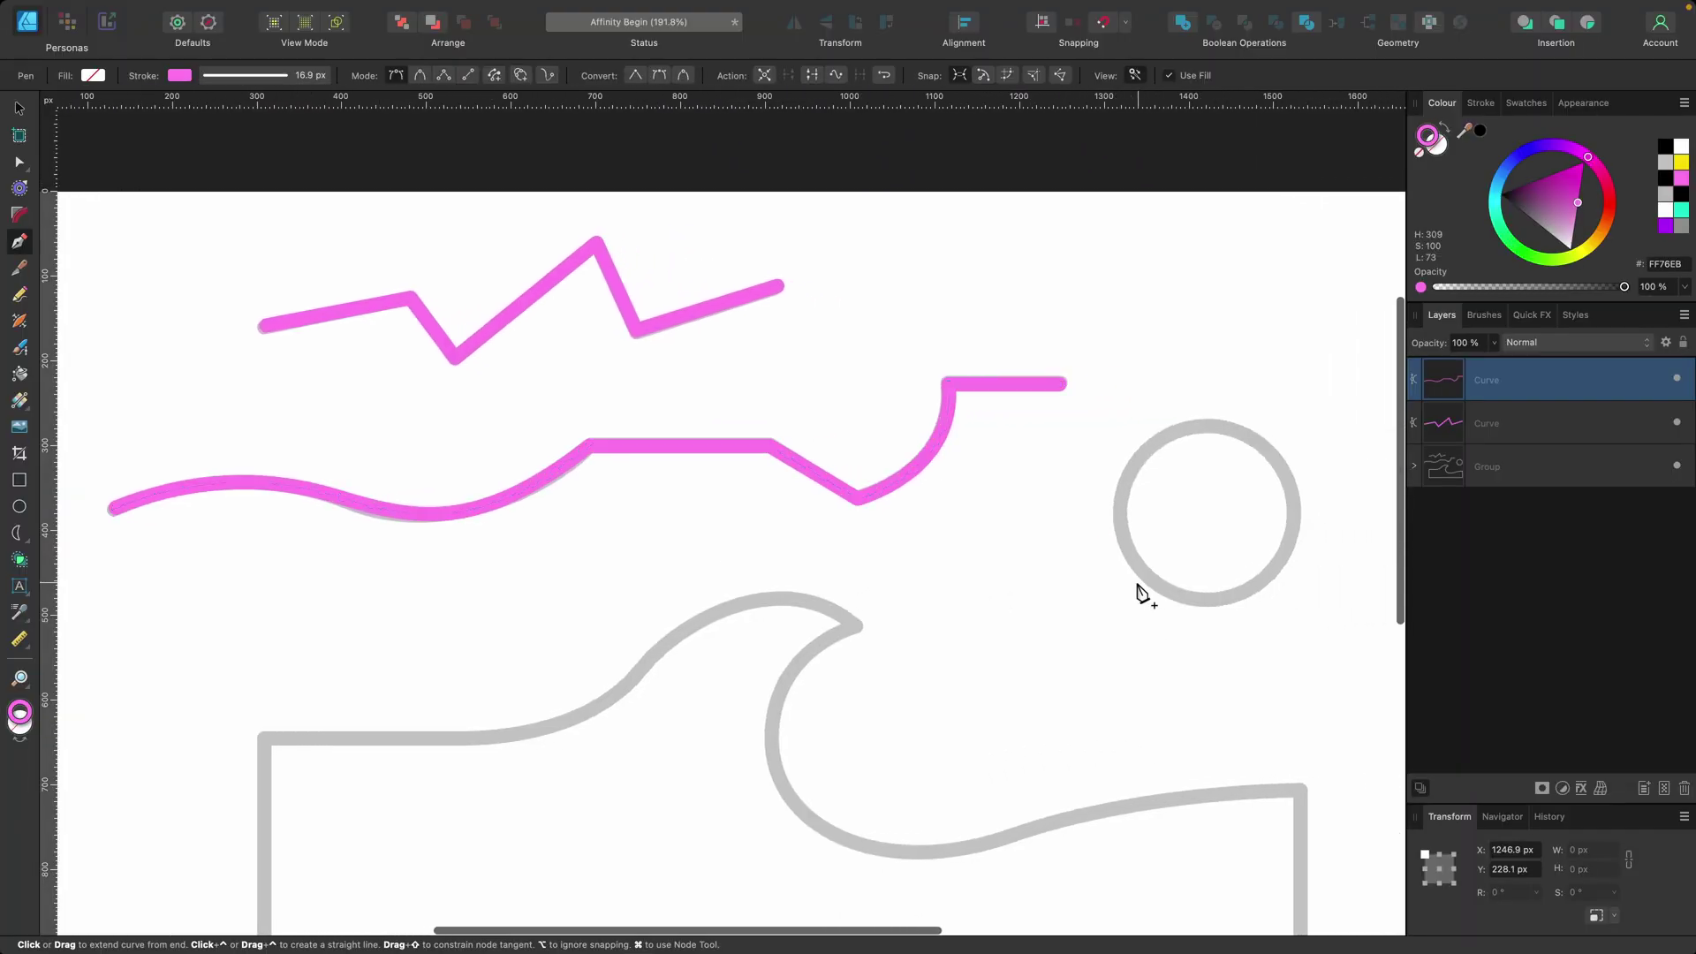
pyautogui.hscroll(5, 1140, 593)
pyautogui.scroll(1, 1113, 547)
pyautogui.scroll(-1, 1098, 579)
pyautogui.scroll(-2, 1098, 579)
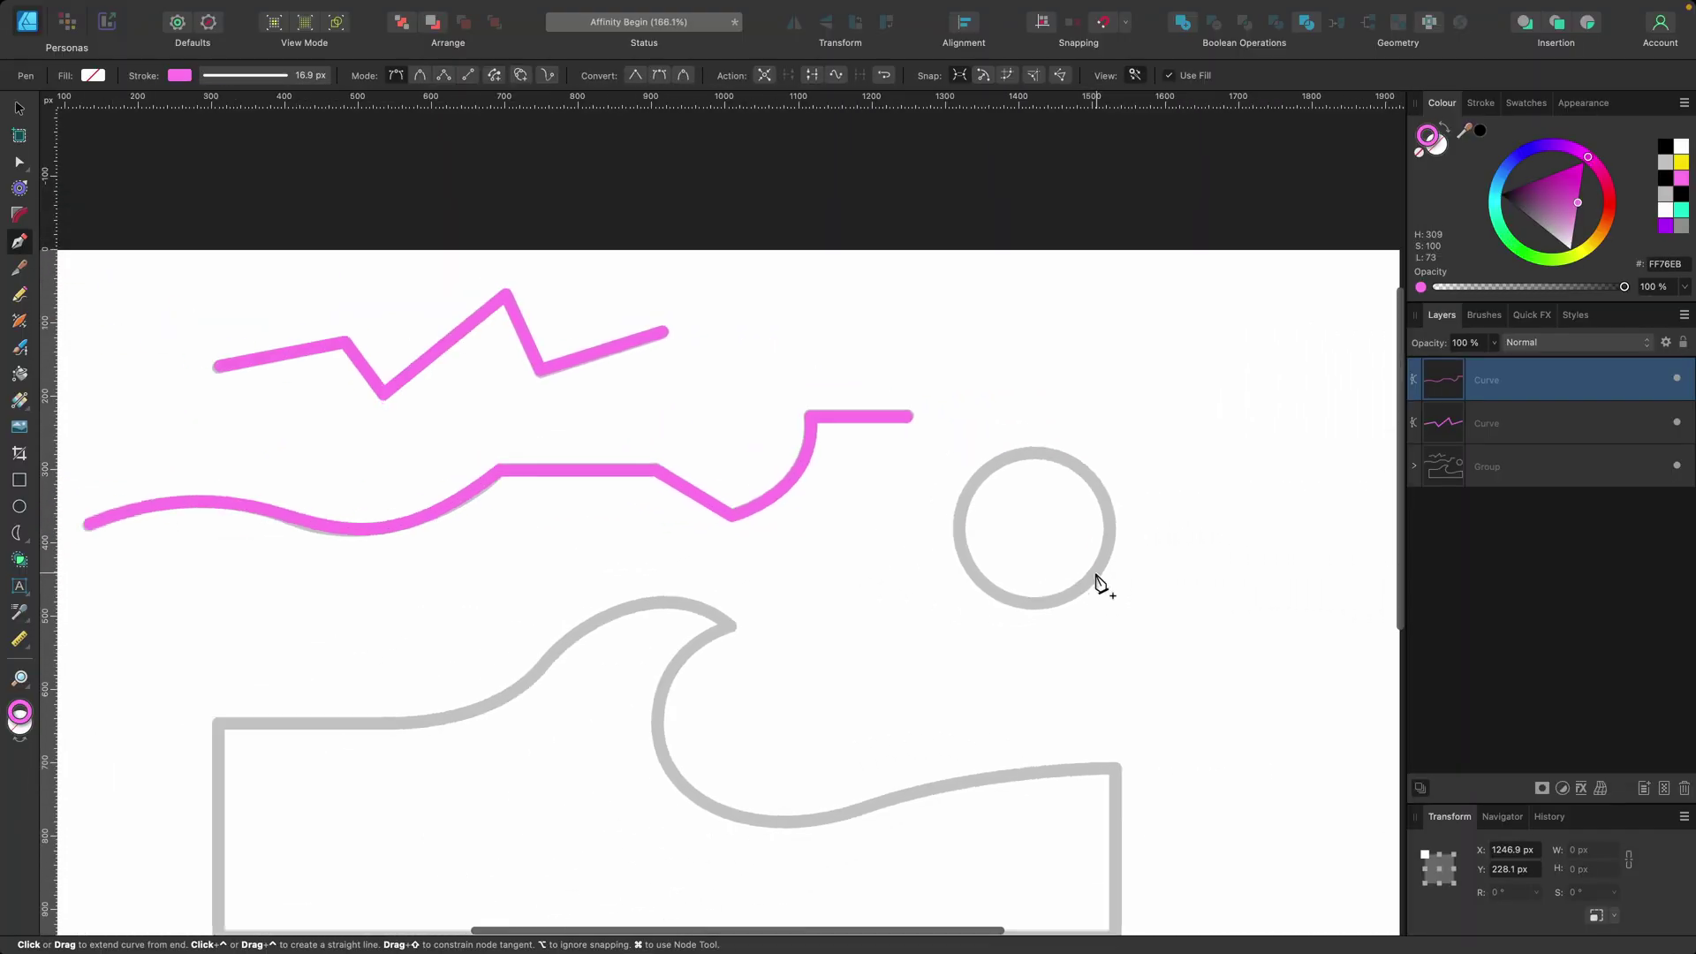
pyautogui.scroll(-3, 1098, 579)
pyautogui.hscroll(2, 1100, 583)
pyautogui.scroll(5, 992, 469)
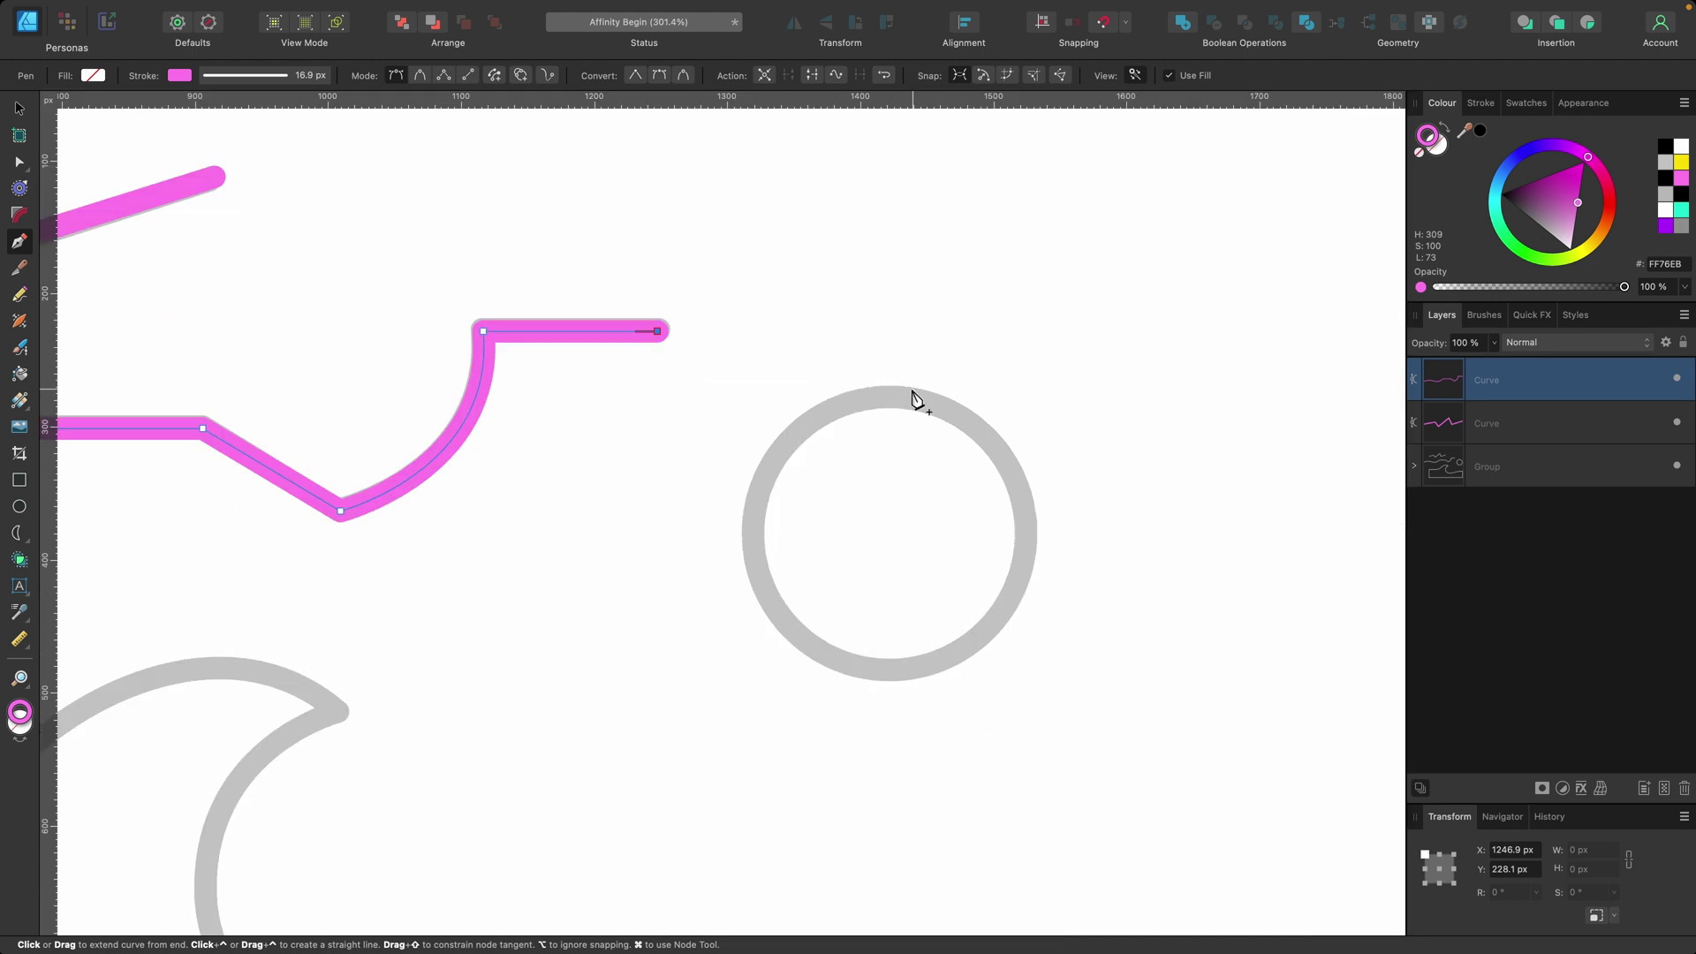
pyautogui.press('Escape')
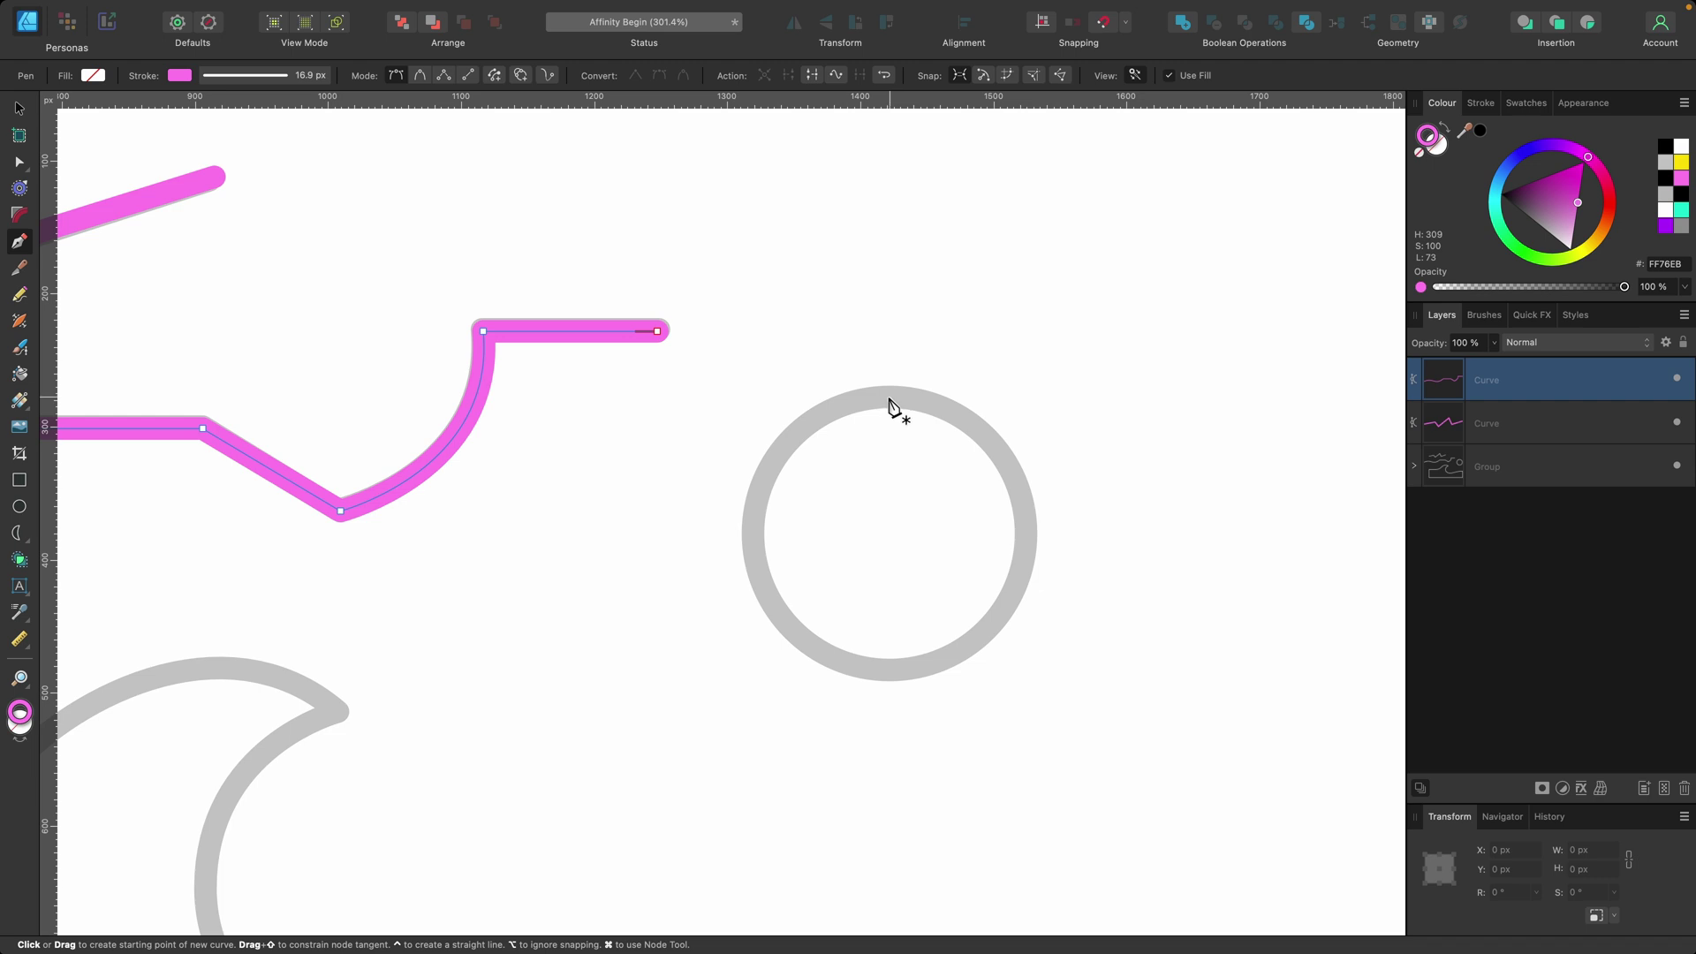
# Trace the grey circle as a closed curve with four smooth nodes at its quadrants, handles constrained horizontally and vertically.
pyautogui.moveTo(891, 396); pyautogui.dragTo(993, 391)
pyautogui.press('shift')
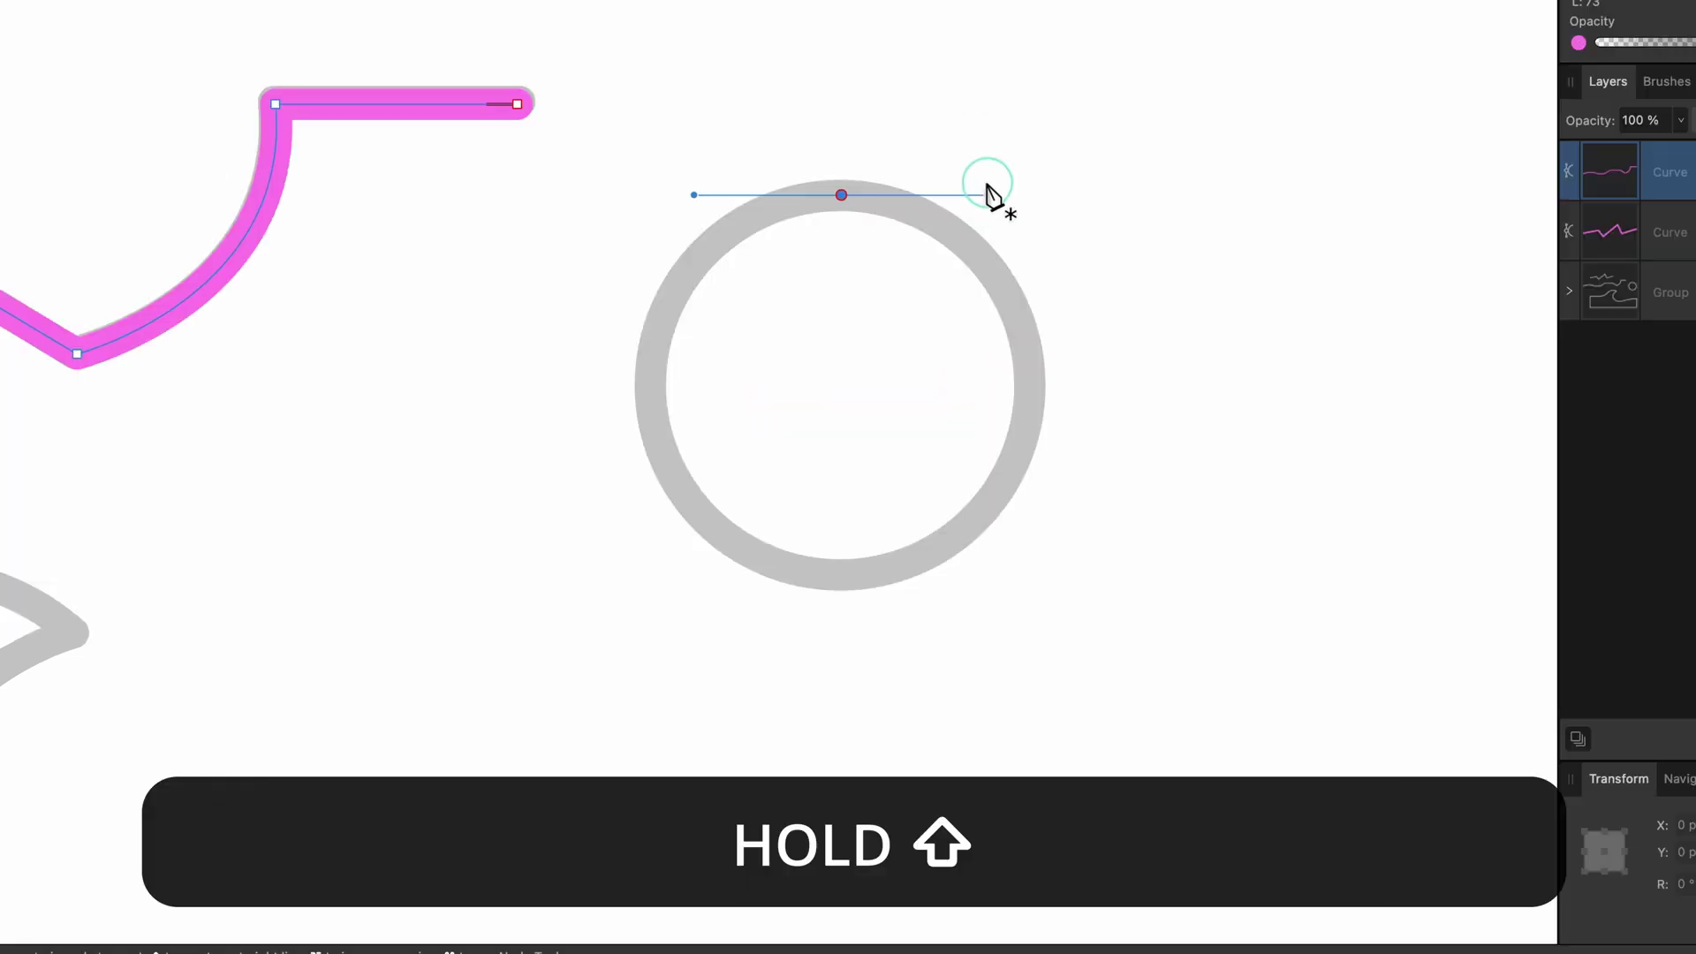
pyautogui.moveTo(986, 184)
pyautogui.mouseDown()
pyautogui.moveTo(959, 184)
pyautogui.moveTo(996, 198)
pyautogui.mouseUp()
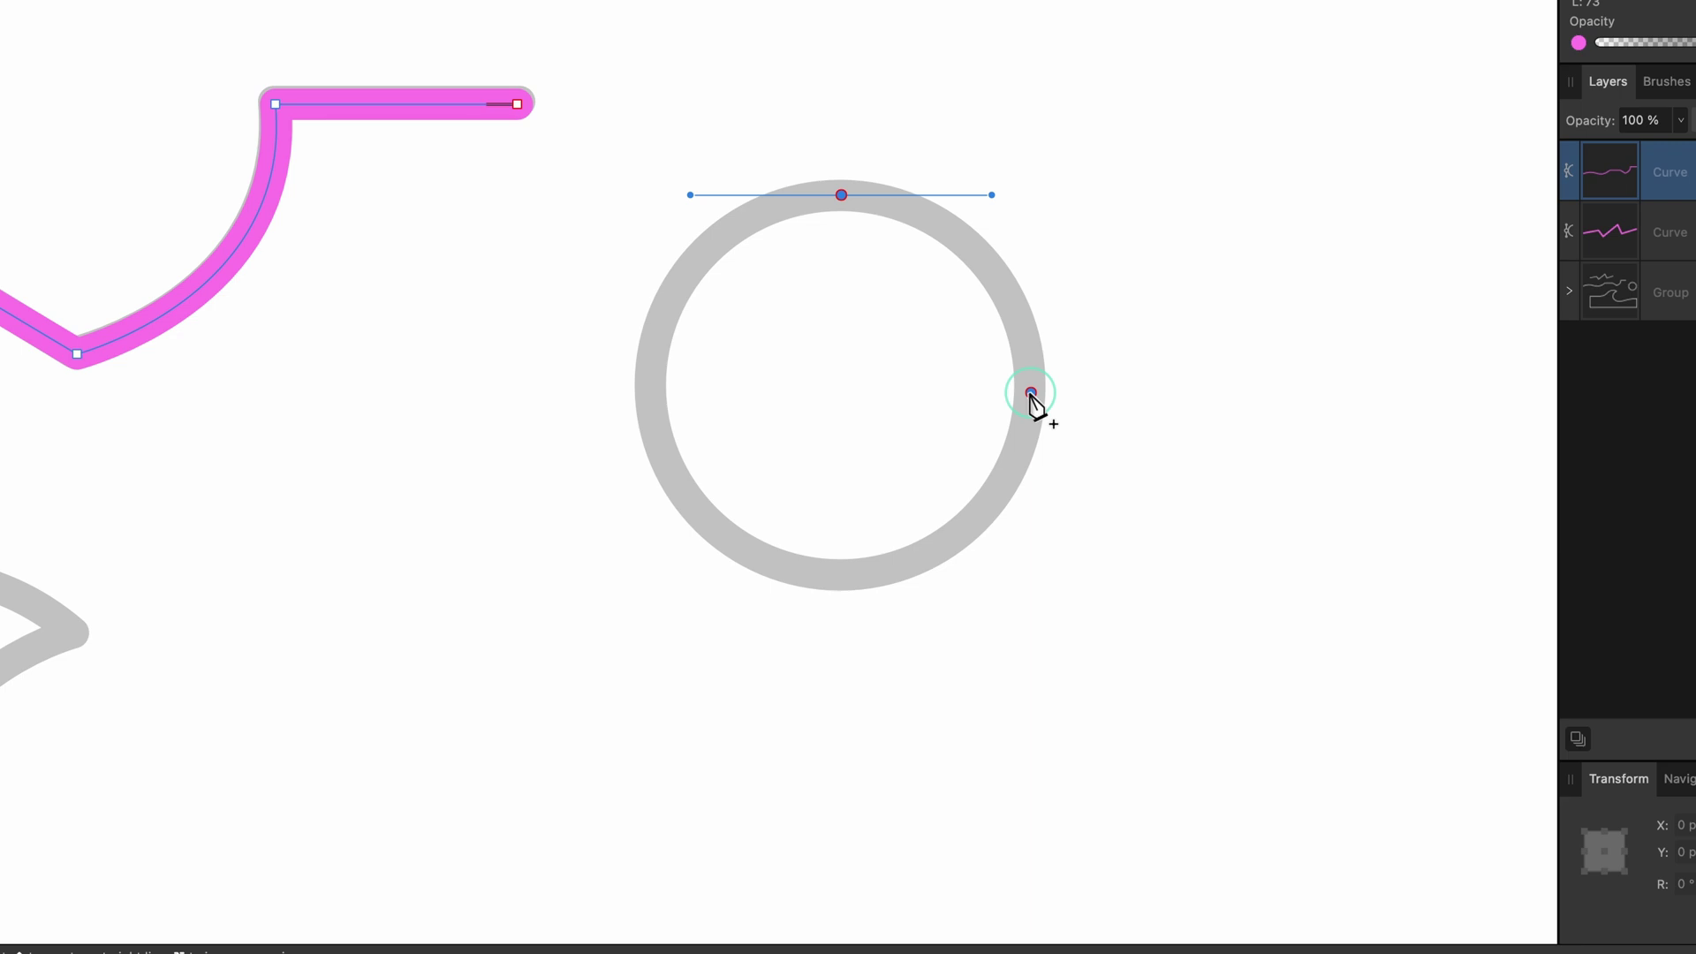
pyautogui.moveTo(1031, 392); pyautogui.dragTo(1032, 468)
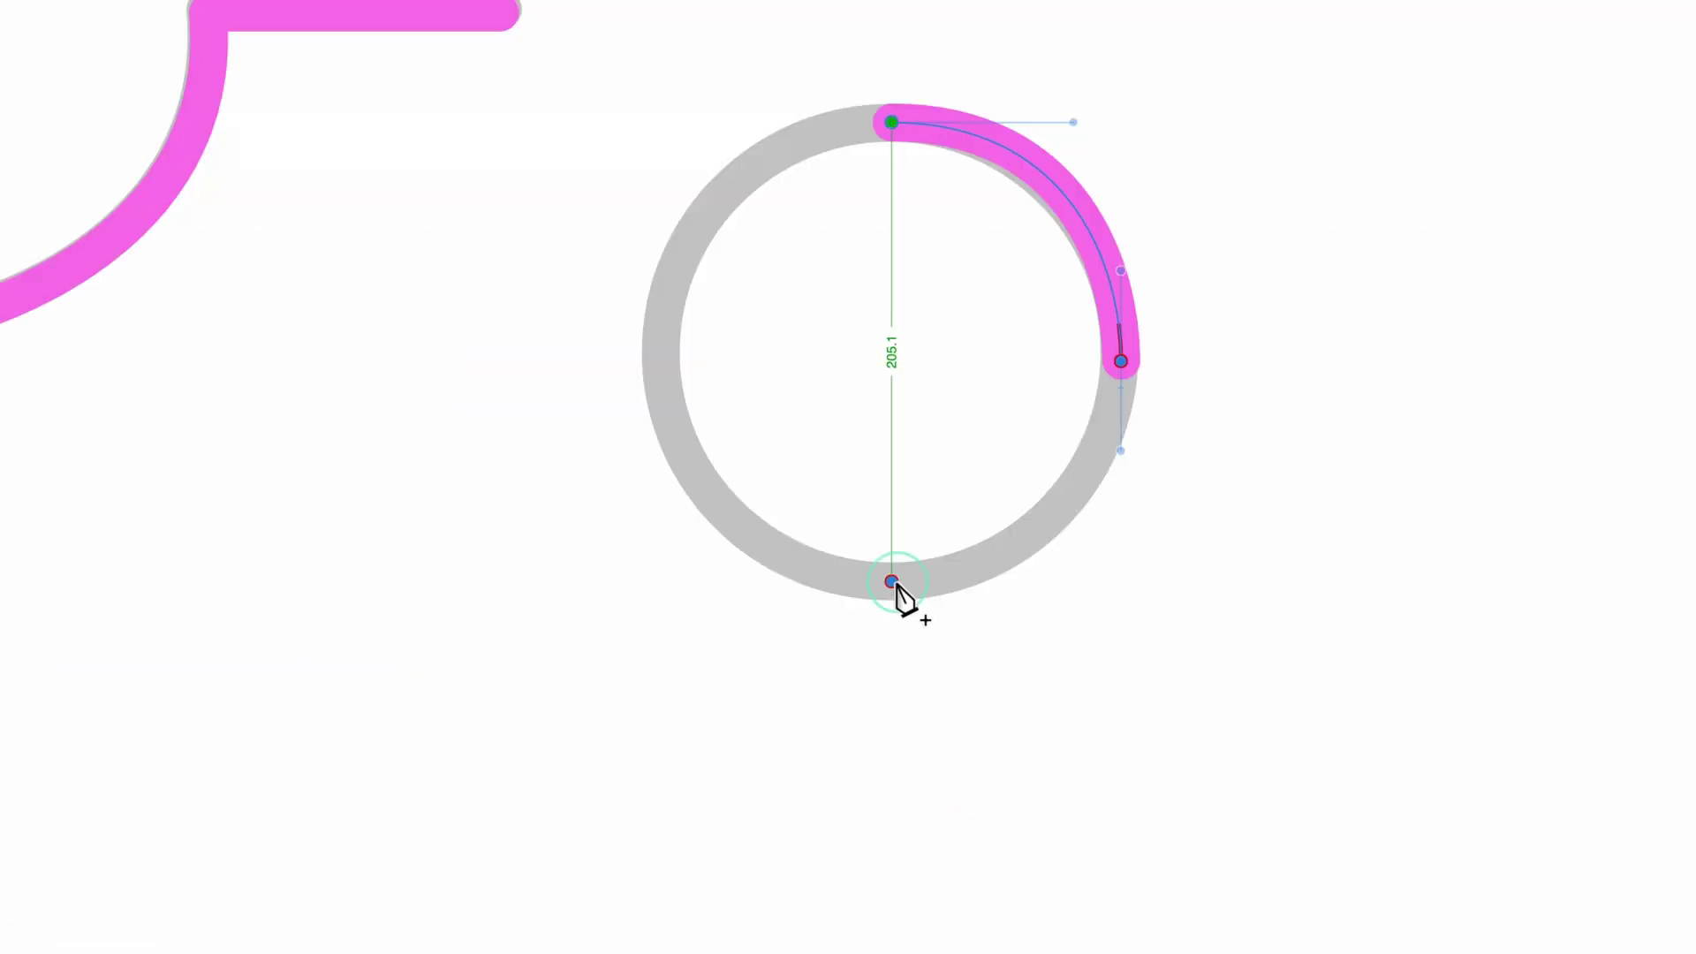
pyautogui.moveTo(892, 582); pyautogui.dragTo(749, 581)
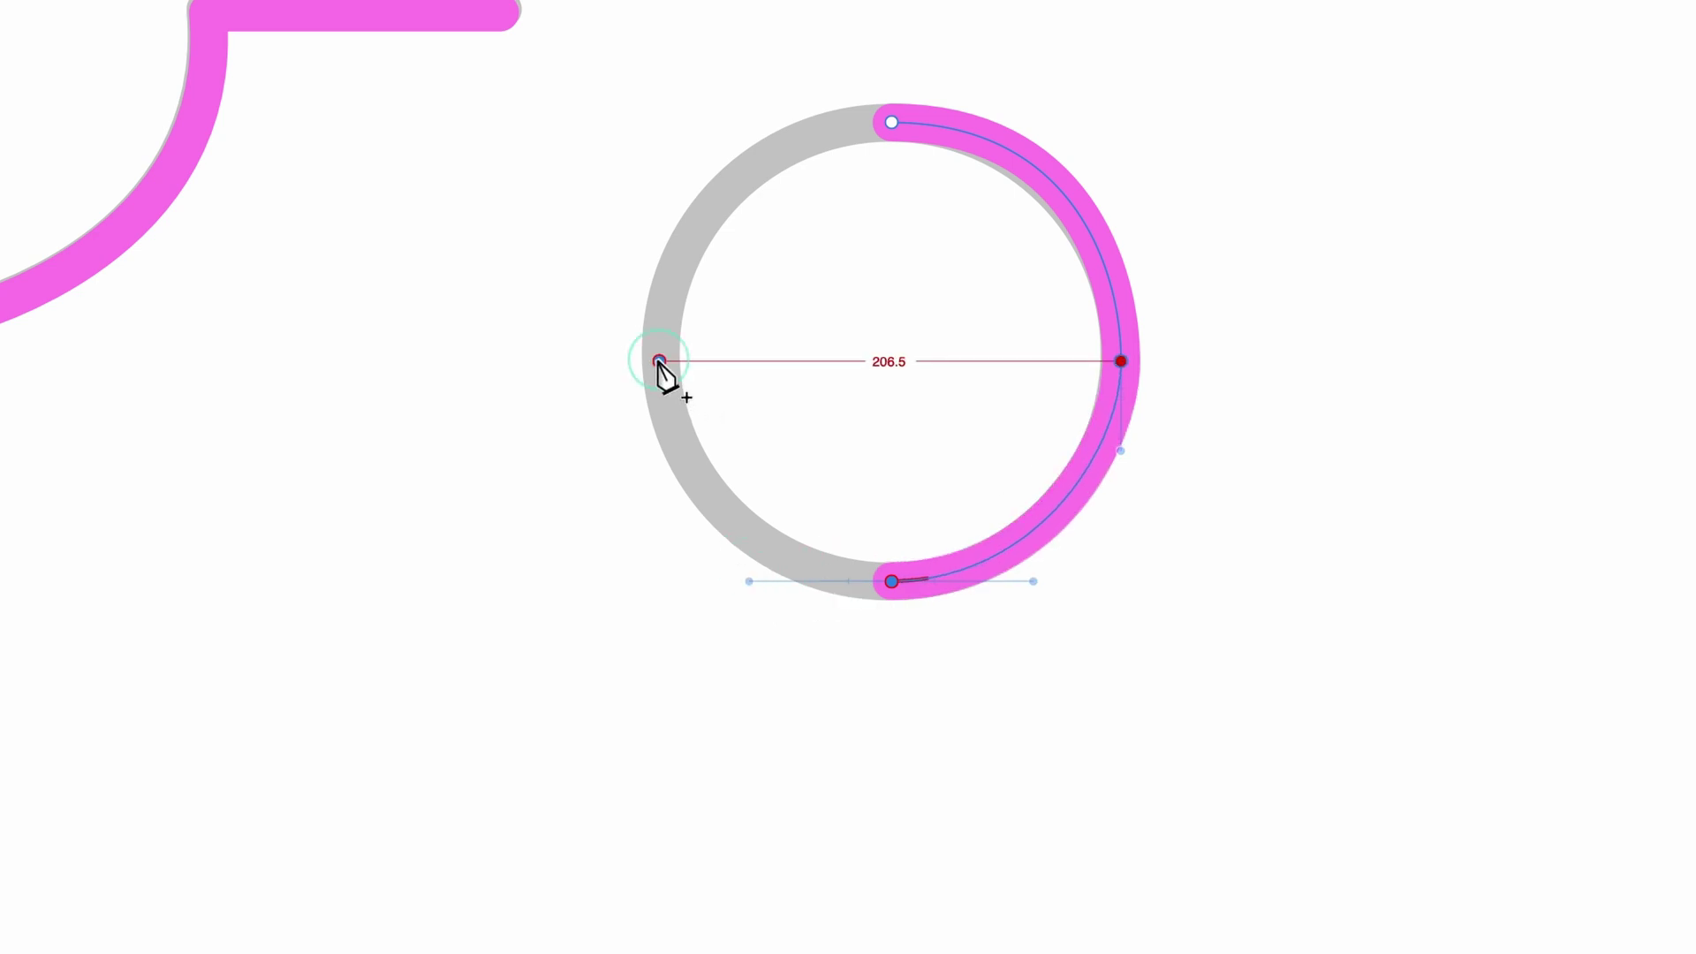
pyautogui.moveTo(659, 362); pyautogui.dragTo(659, 261)
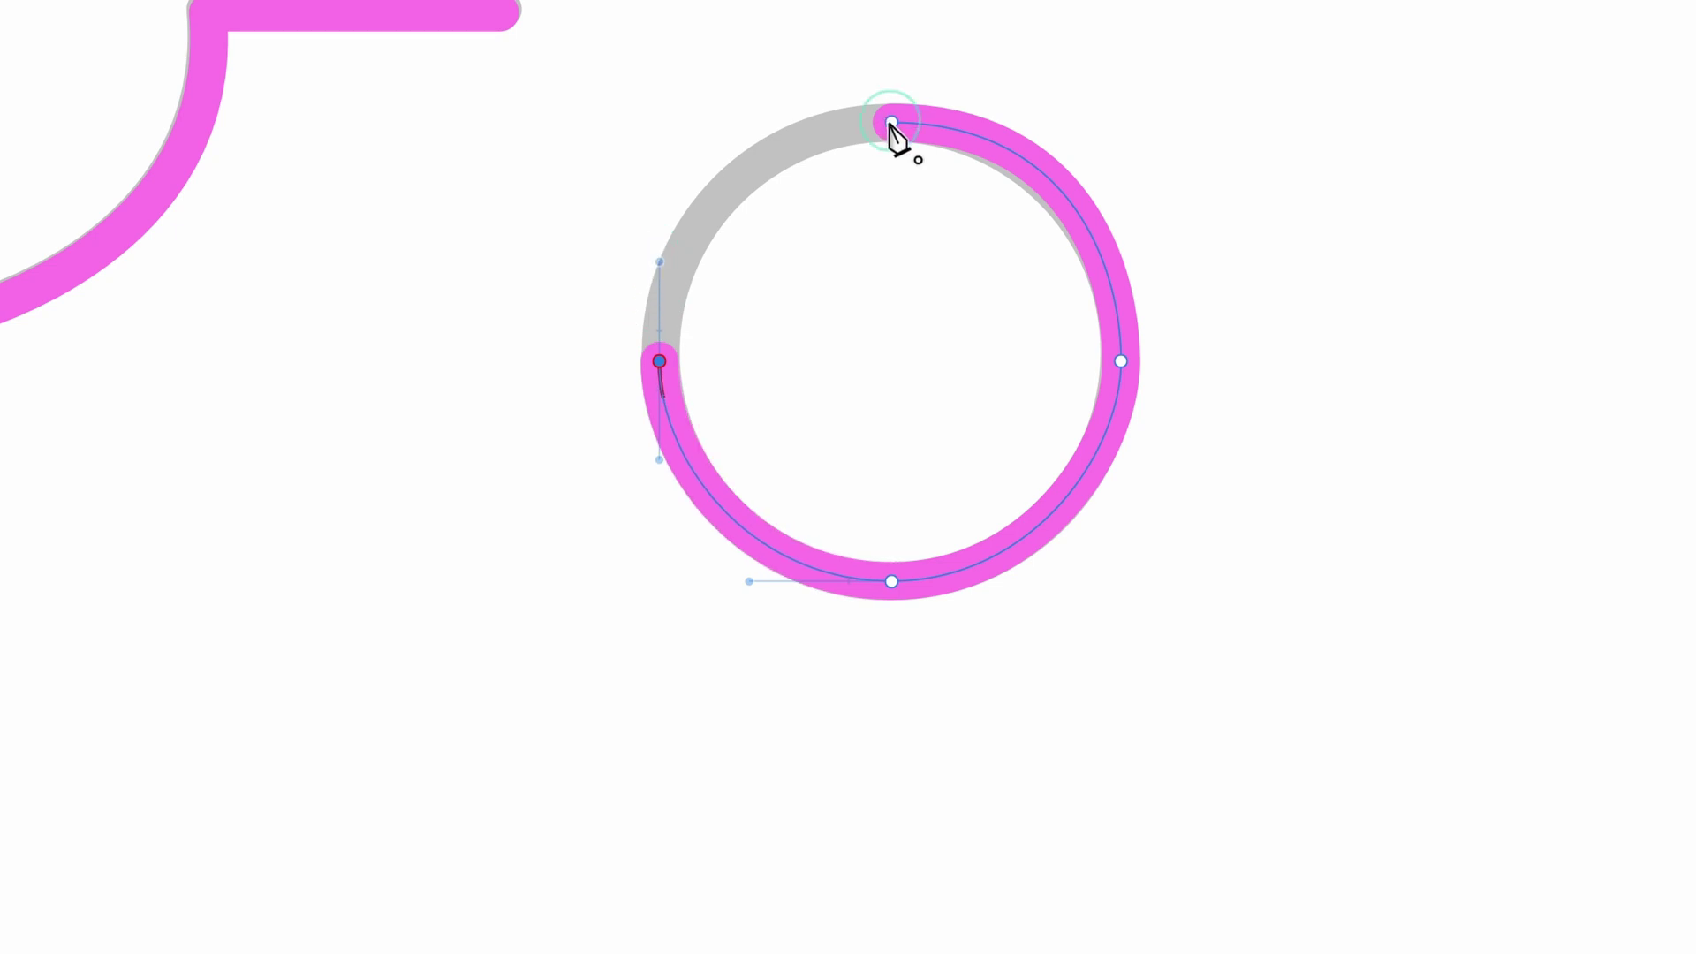
pyautogui.moveTo(891, 122); pyautogui.dragTo(1076, 123)
pyautogui.press('Escape')
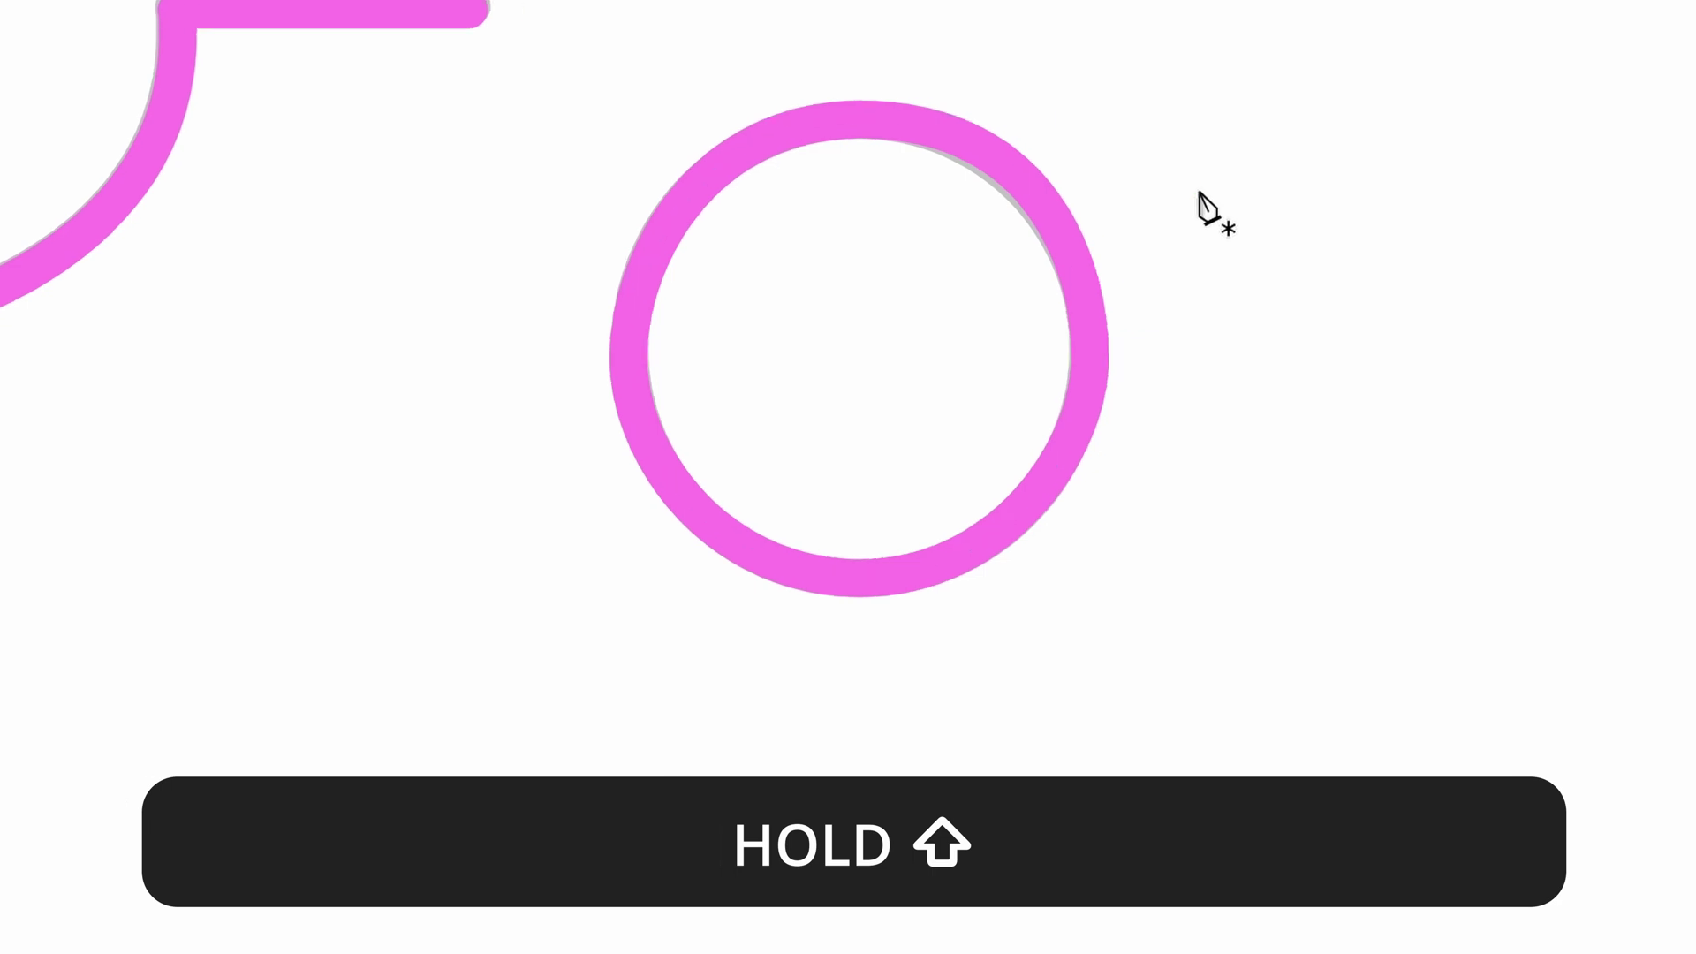
# Start tracing the wave guide with a sharp node at its upper-left corner and smooth nodes at the flat's end, mid-rise and crest tip.
pyautogui.hscroll(2, 1201, 201)
pyautogui.scroll(3, 1025, 209)
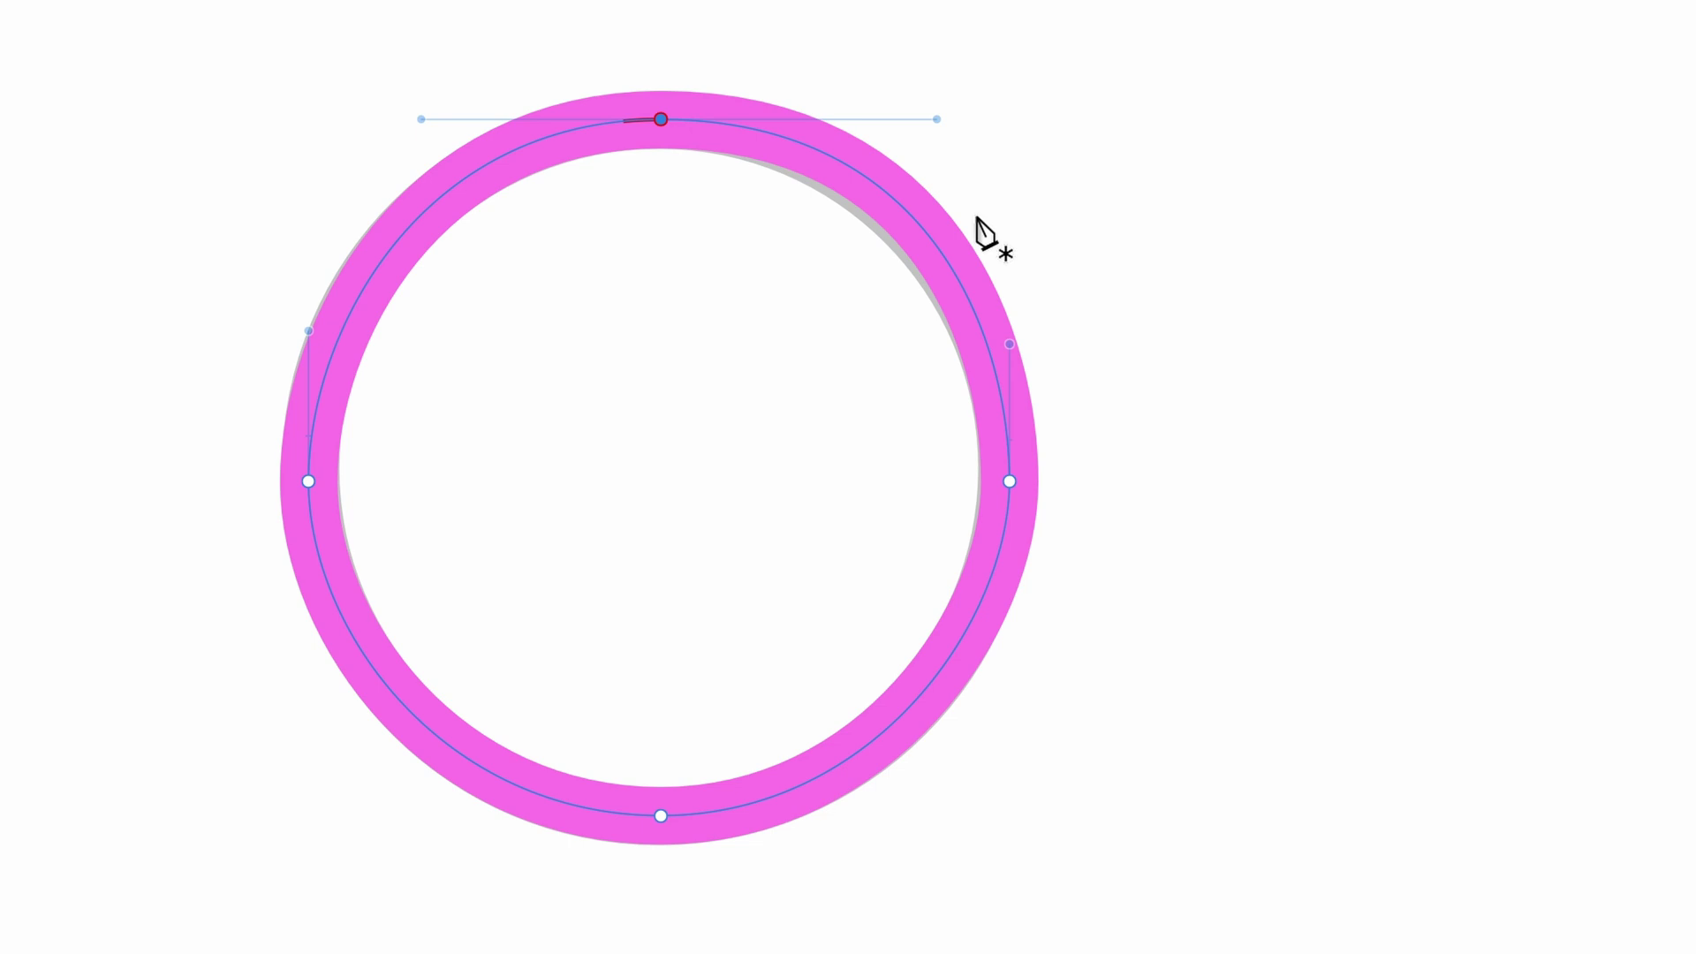
pyautogui.scroll(-5, 941, 461)
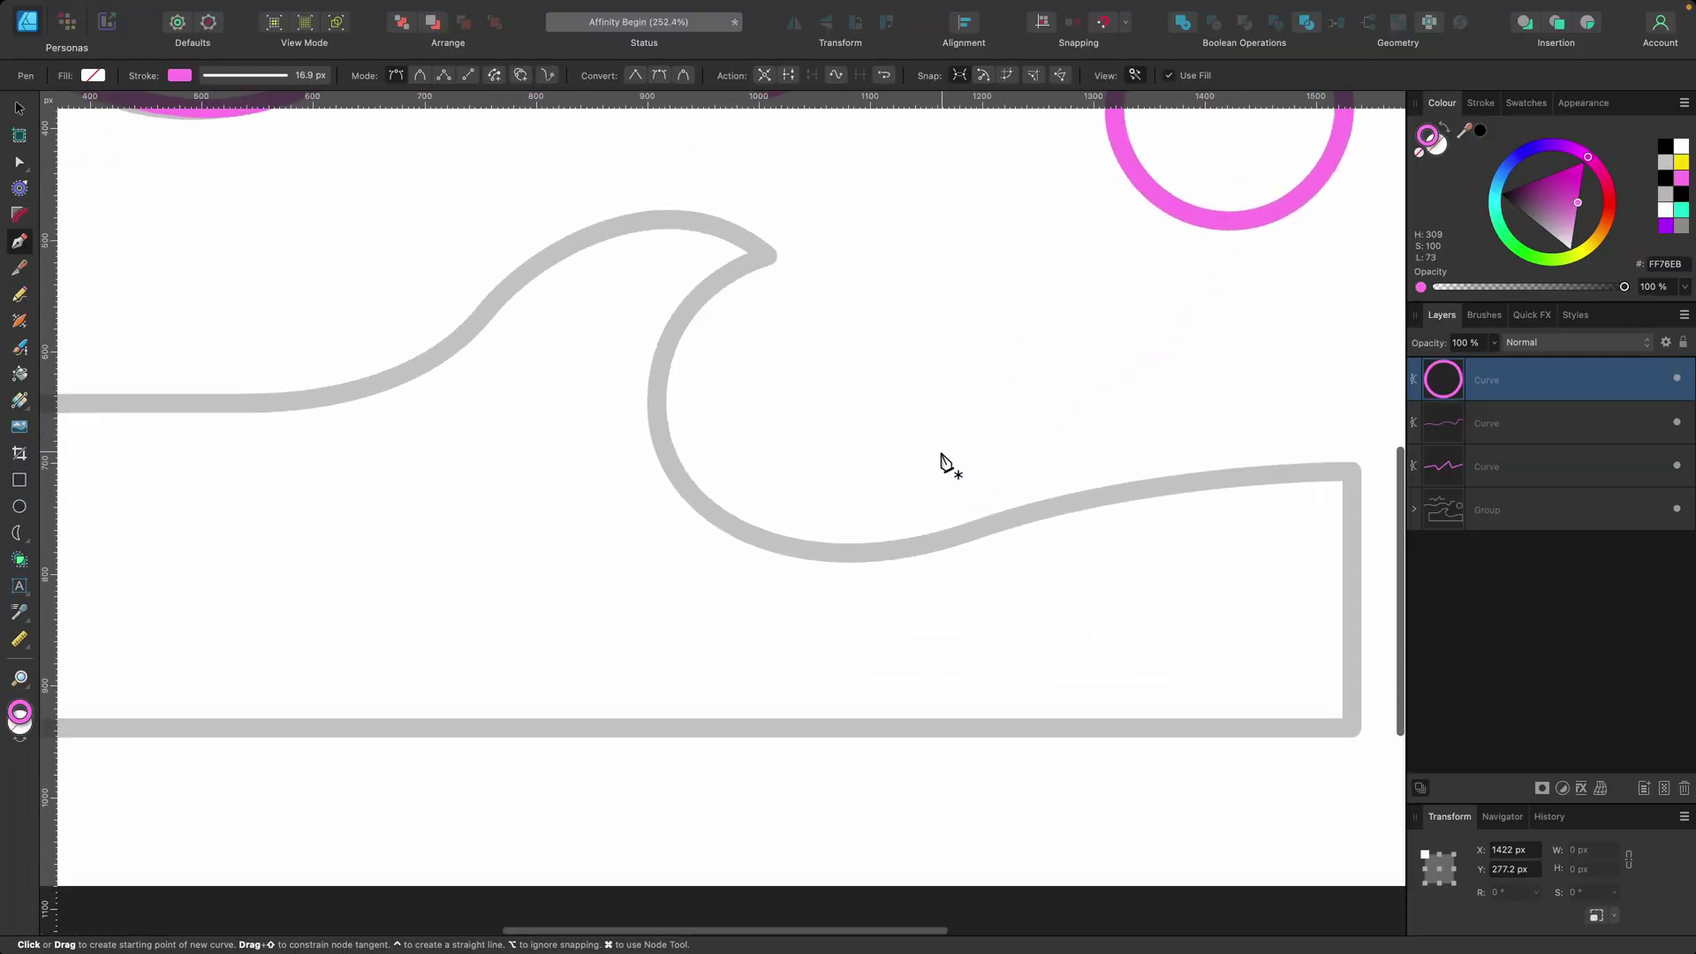
pyautogui.scroll(2, 941, 460)
pyautogui.hscroll(-2, 942, 460)
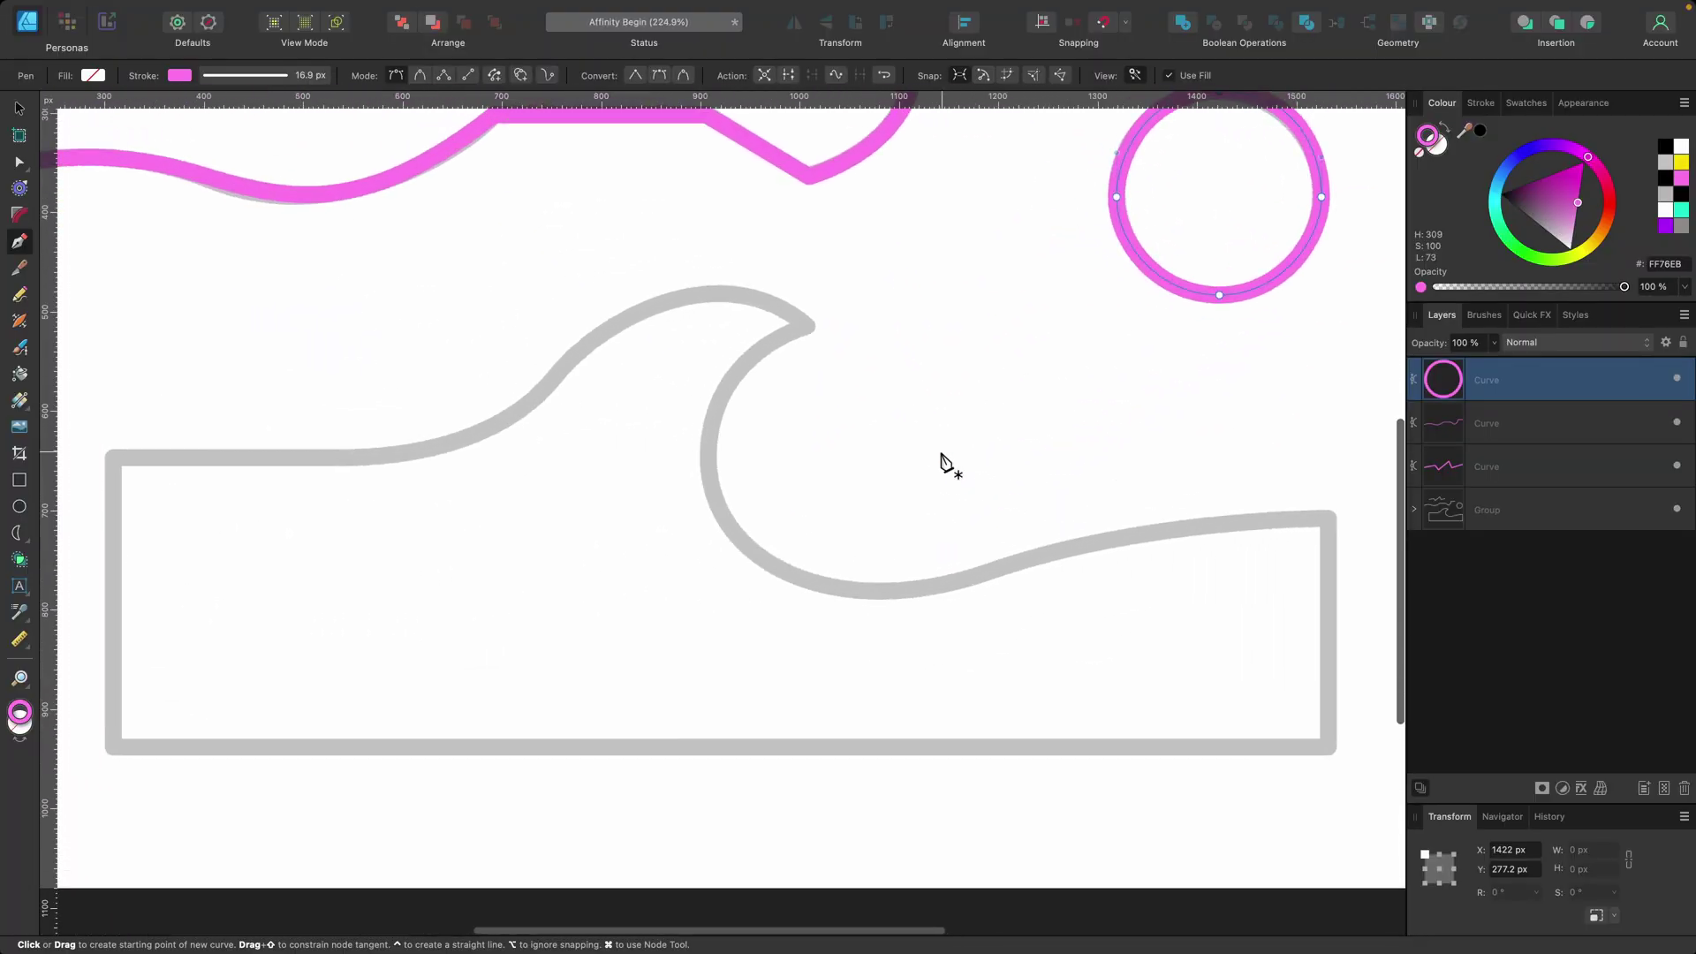
pyautogui.scroll(2, 1196, 309)
pyautogui.hscroll(1, 1196, 309)
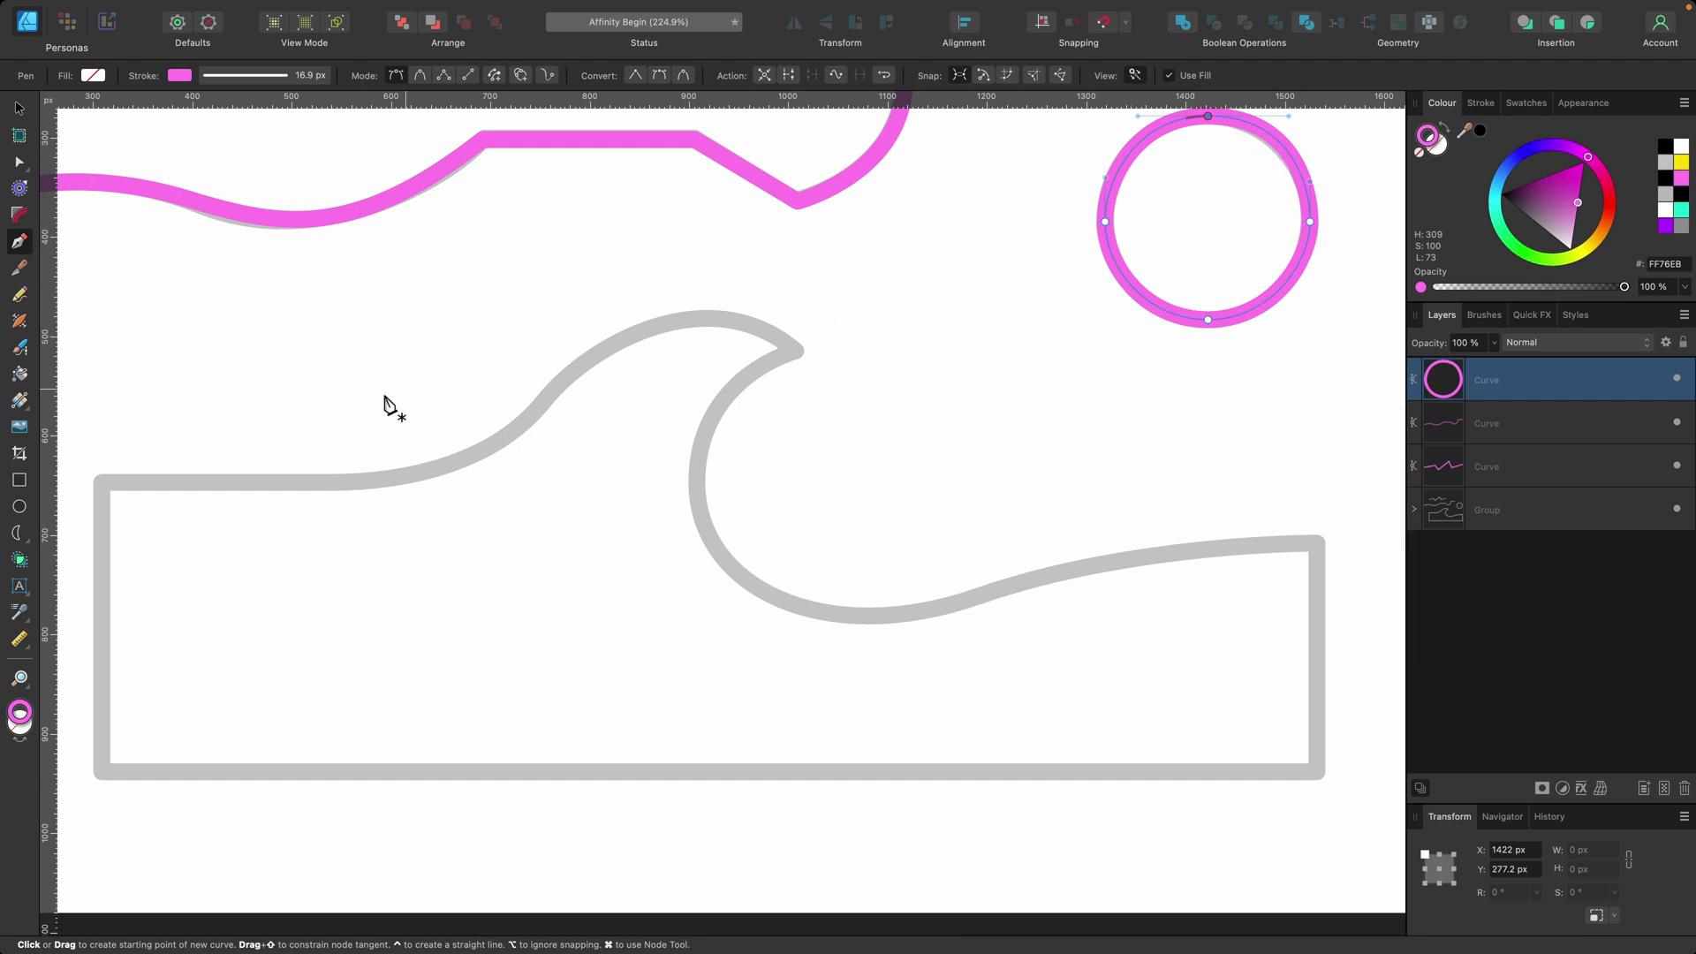
pyautogui.hscroll(-1, 125, 492)
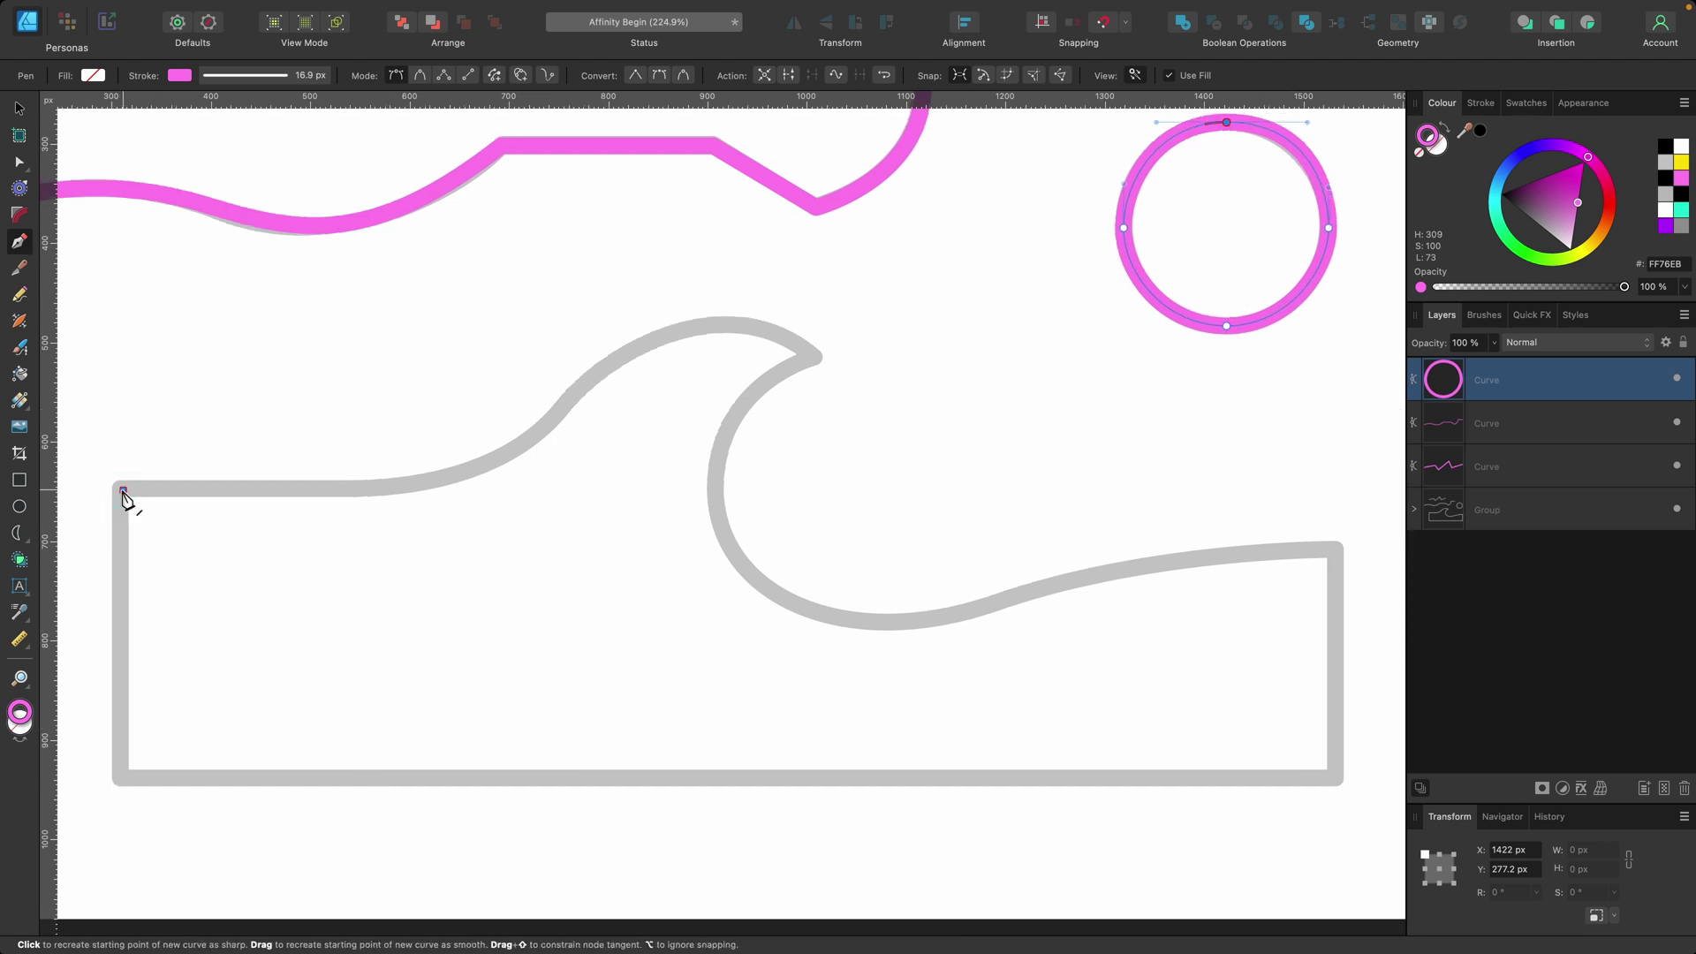
pyautogui.click(124, 490)
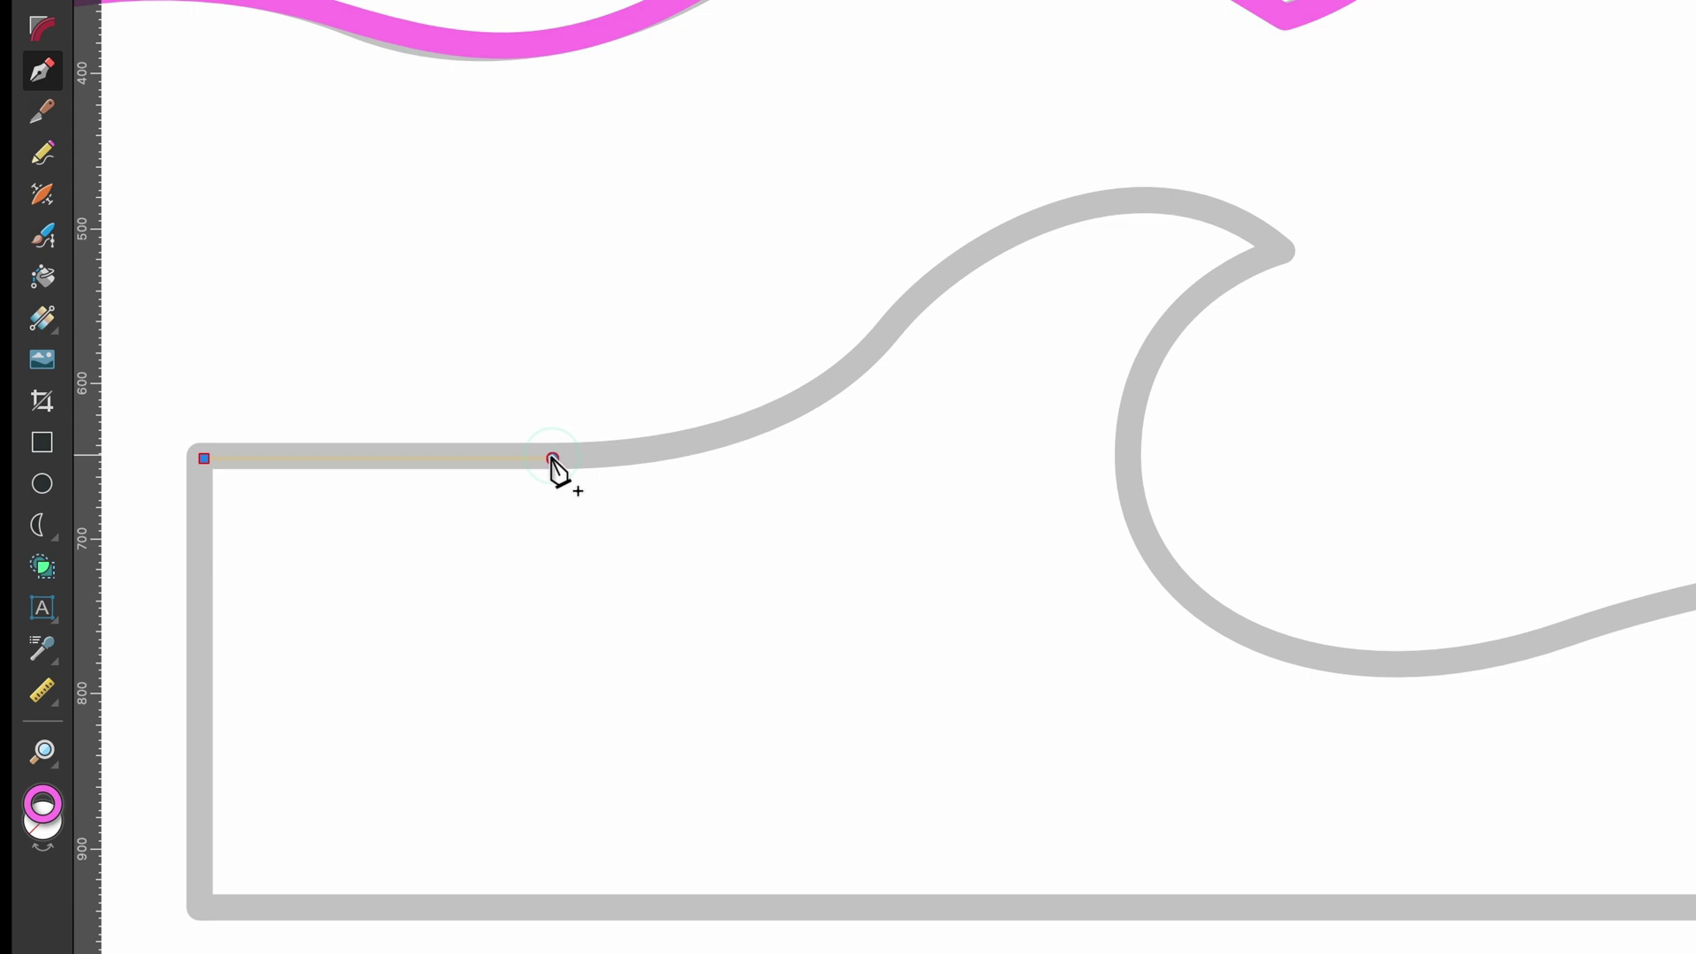
pyautogui.click(553, 459)
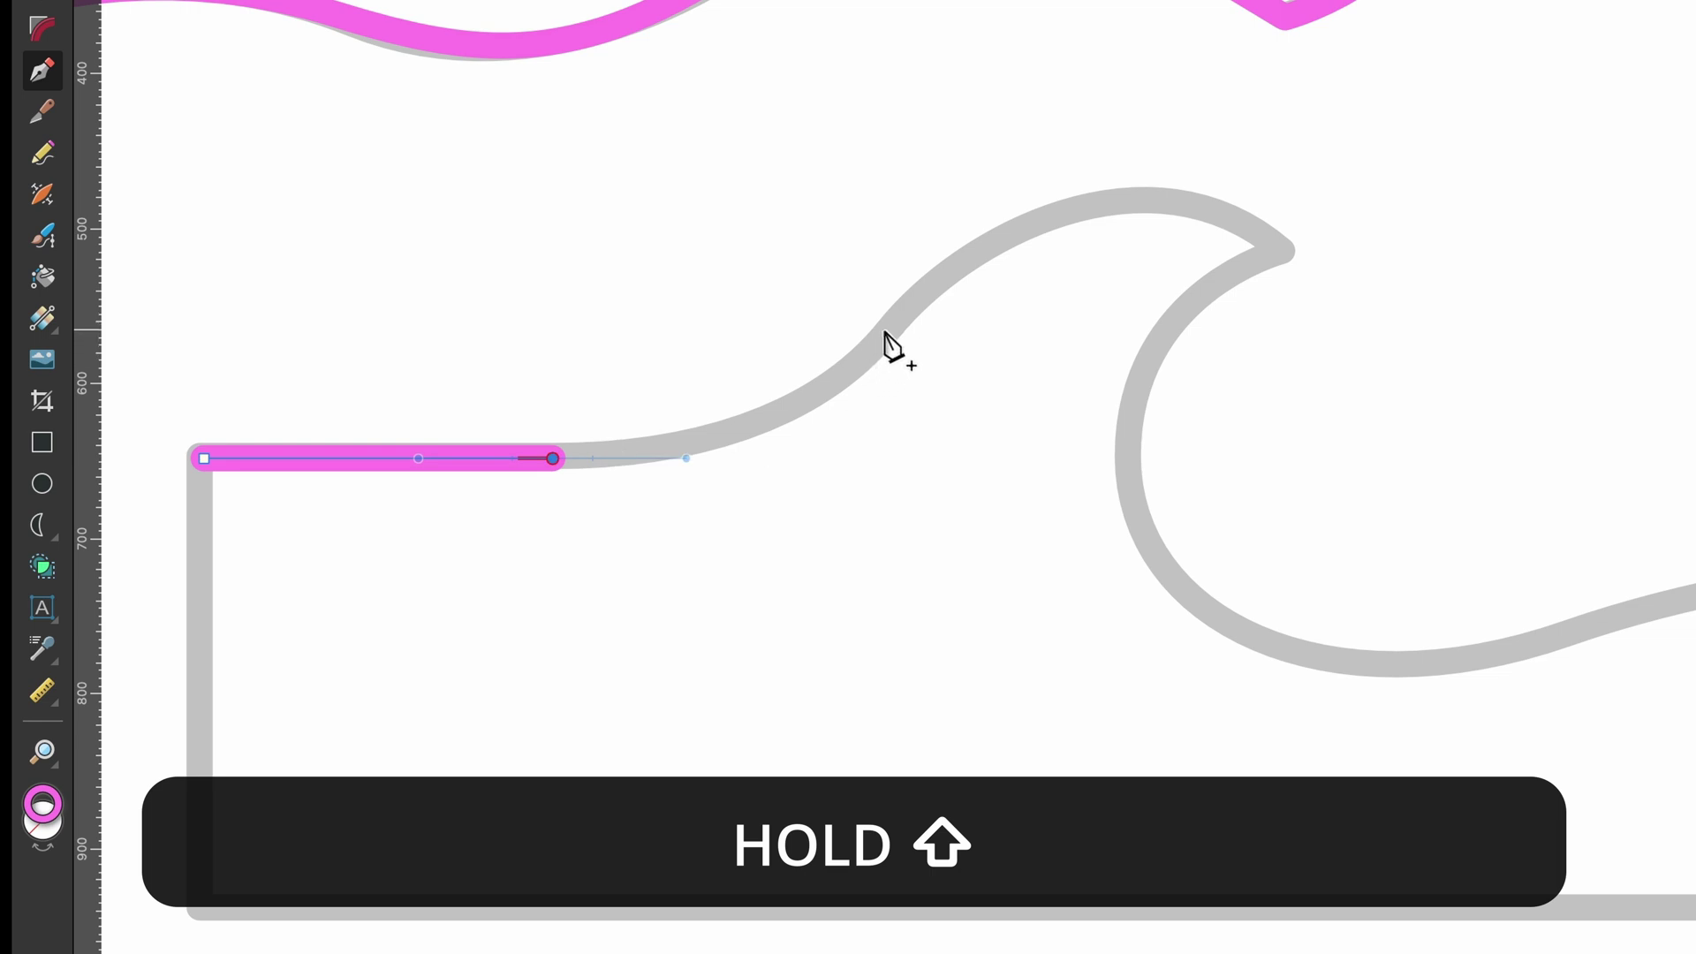
pyautogui.moveTo(870, 347); pyautogui.dragTo(964, 255)
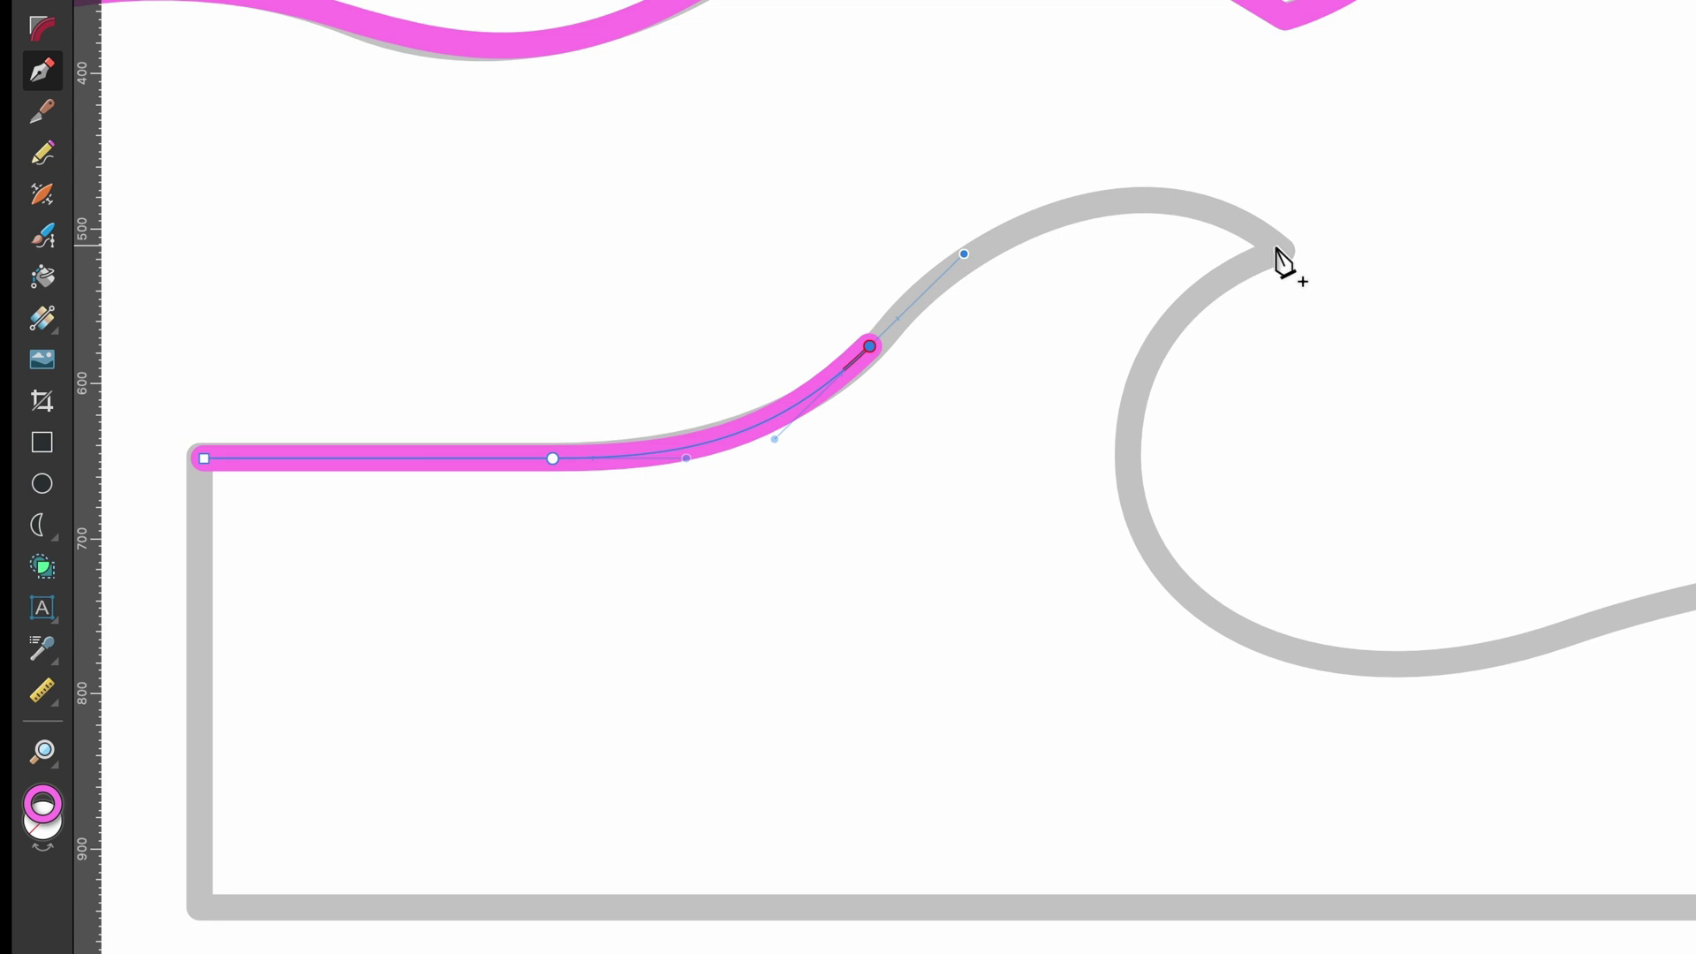
pyautogui.moveTo(1279, 247); pyautogui.dragTo(1440, 353)
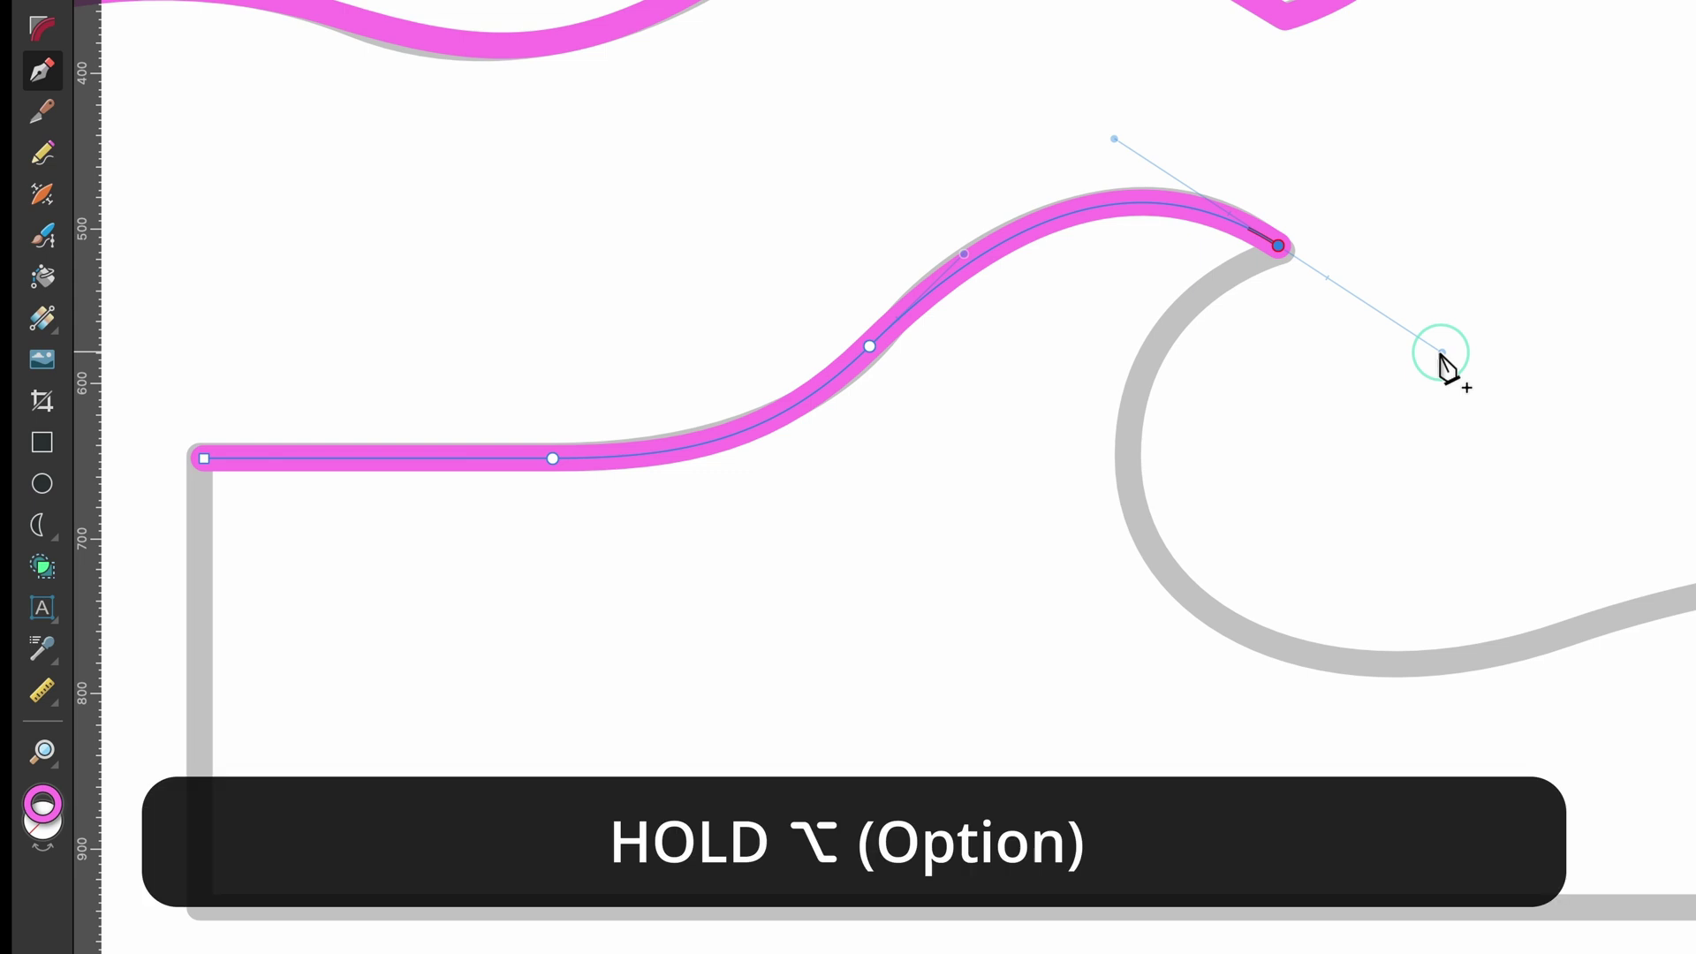
# Bend the crest tip's leading handle back toward the hollow, and extend the curve through the trough with two smooth nodes.
pyautogui.moveTo(1440, 353); pyautogui.dragTo(1123, 334)
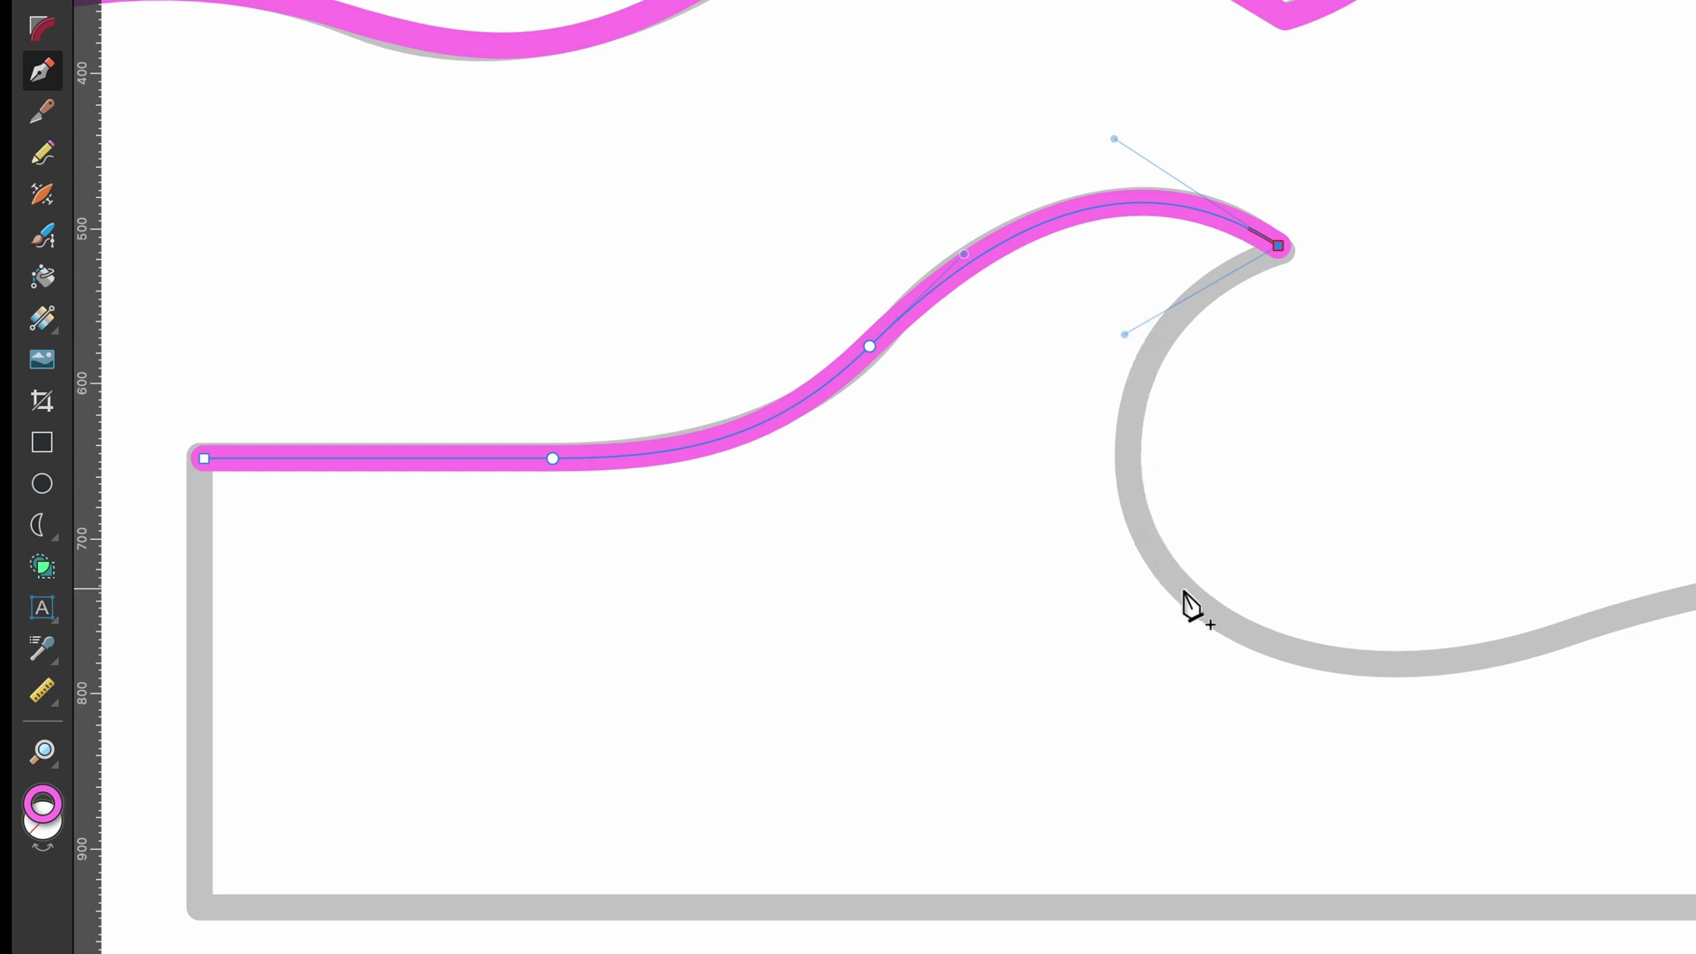
pyautogui.moveTo(1182, 587); pyautogui.dragTo(1281, 710)
pyautogui.moveTo(1575, 626); pyautogui.dragTo(1685, 589)
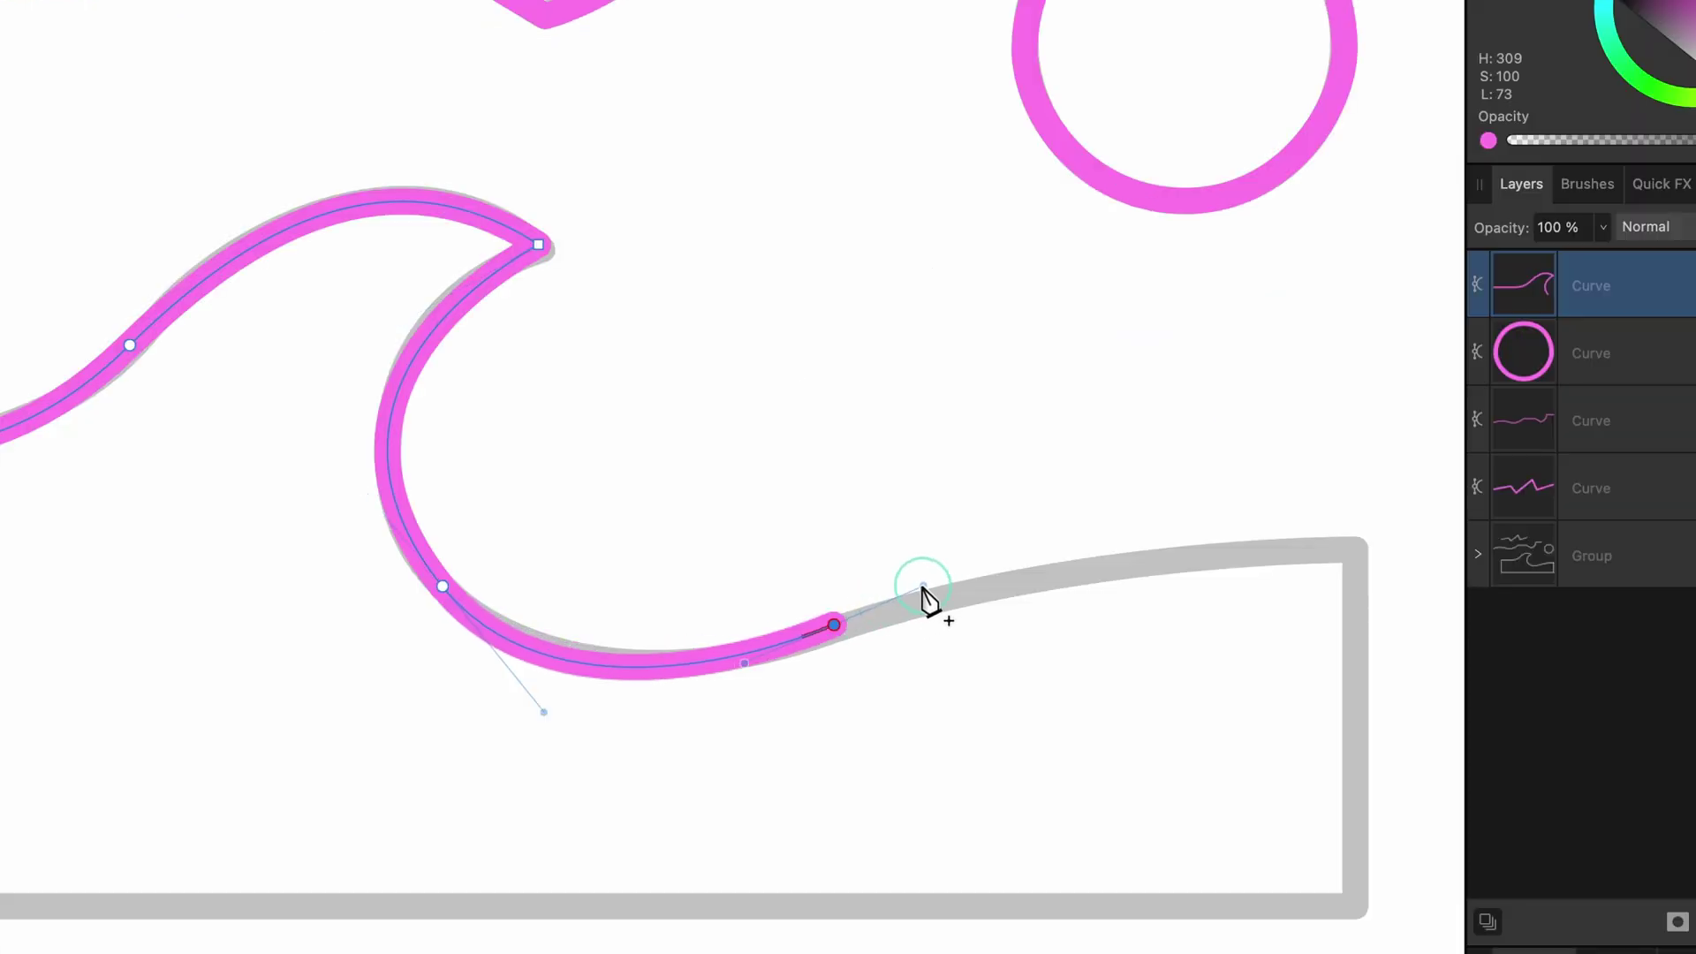
pyautogui.moveTo(944, 589); pyautogui.dragTo(925, 594)
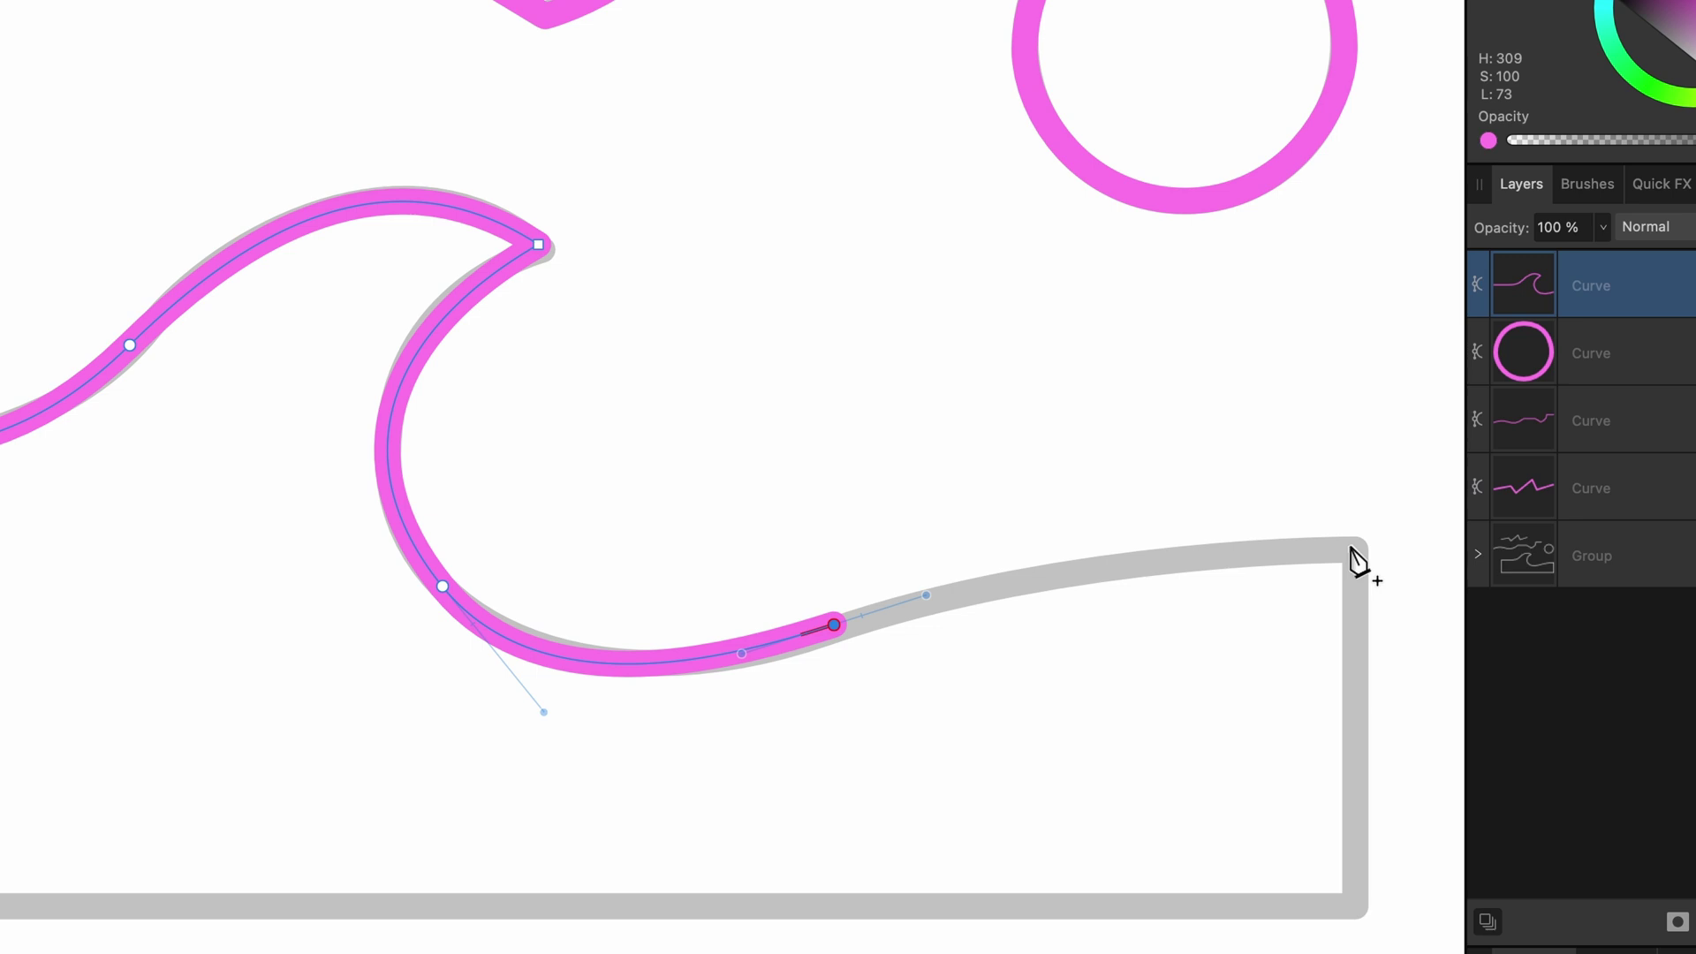
# Extend the curve to the guide's upper-right corner, remove that node's leading handle, and add a constrained vertical segment down to the lower-right corner.
pyautogui.moveTo(1351, 546); pyautogui.dragTo(1403, 548)
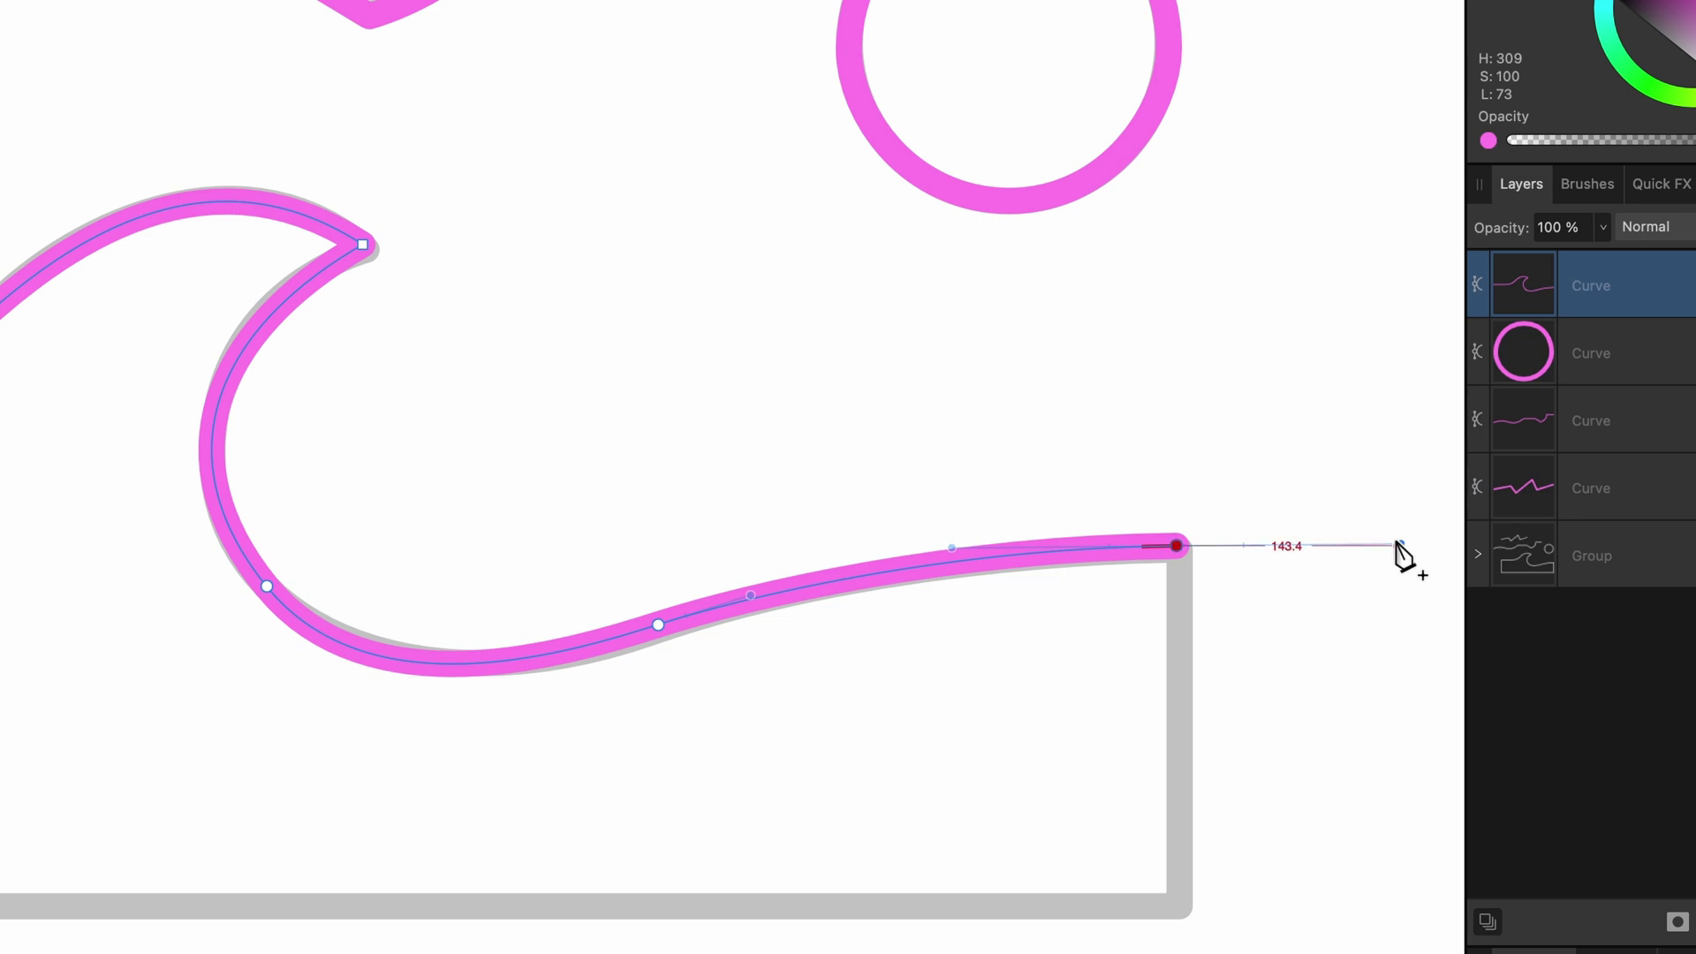
pyautogui.press('alt')
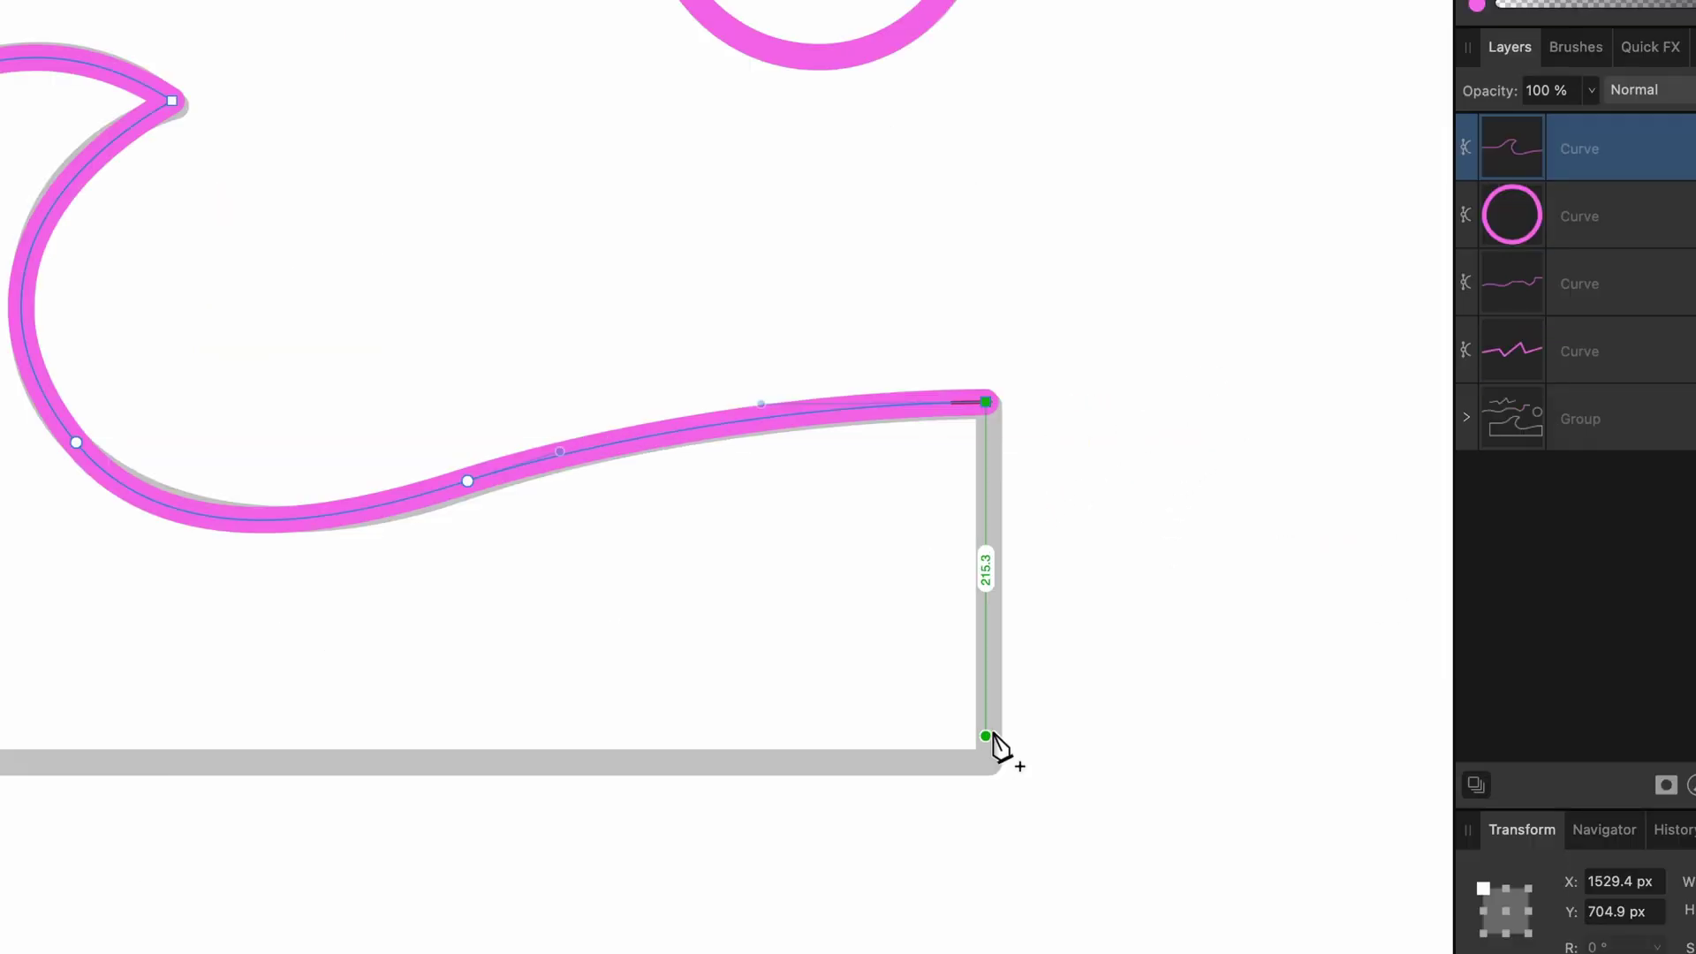
pyautogui.press('shift')
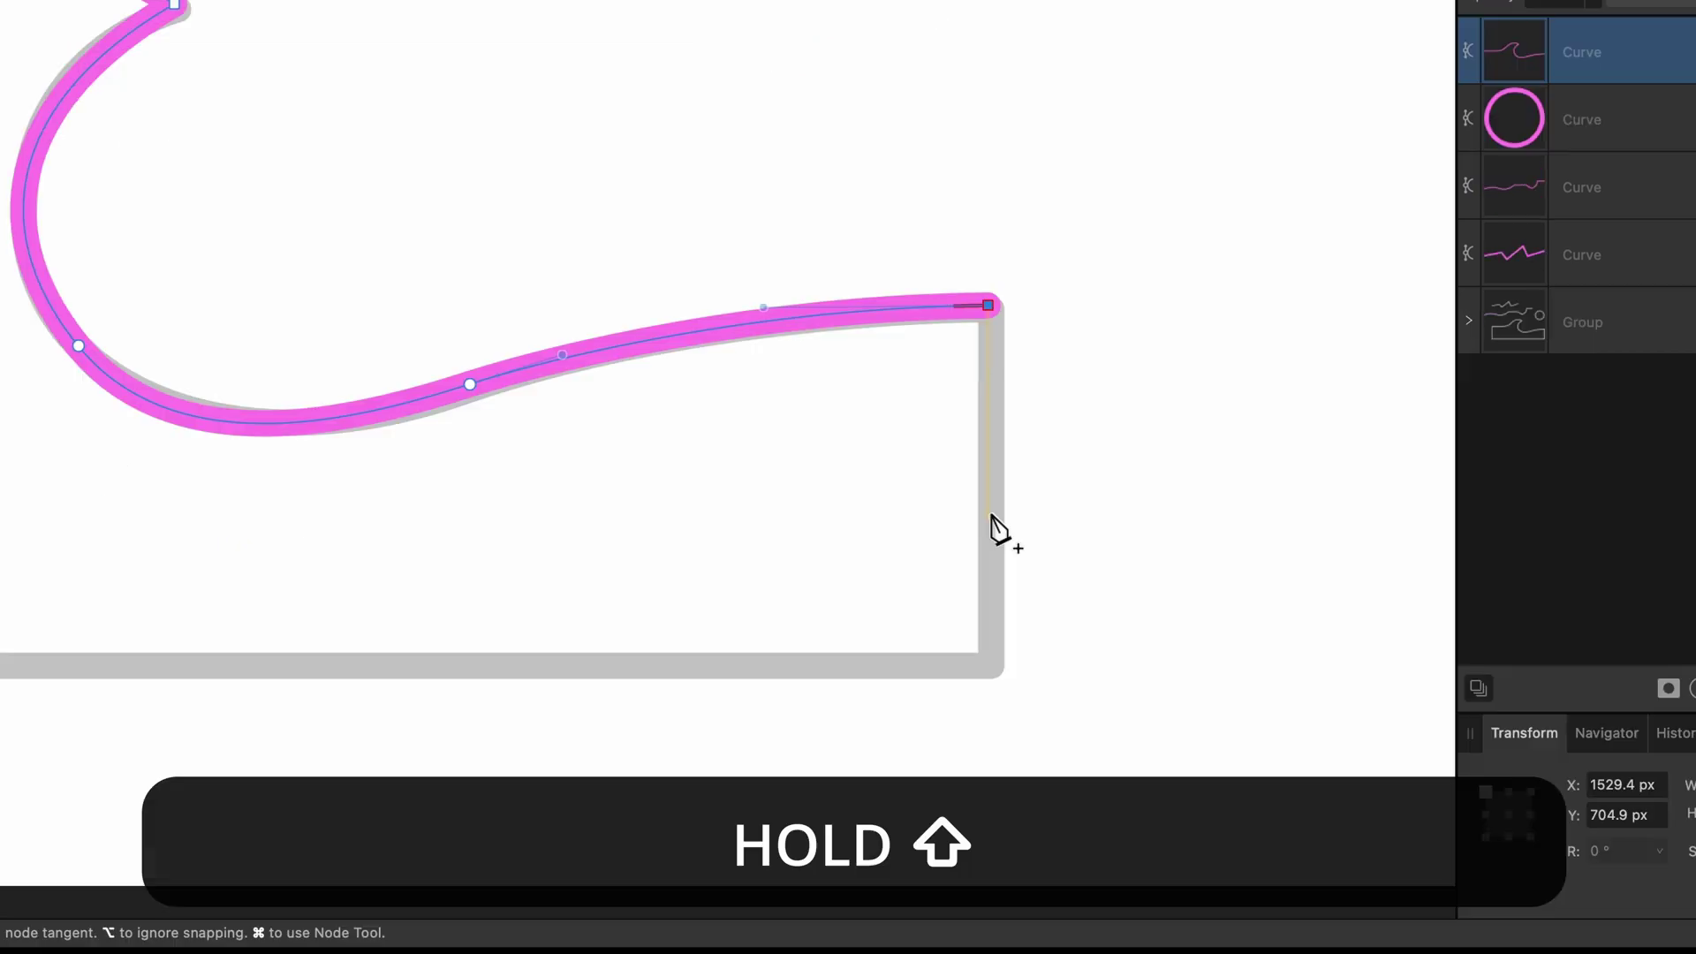
pyautogui.keyDown('shift'); pyautogui.click(988, 663); pyautogui.keyUp('shift')
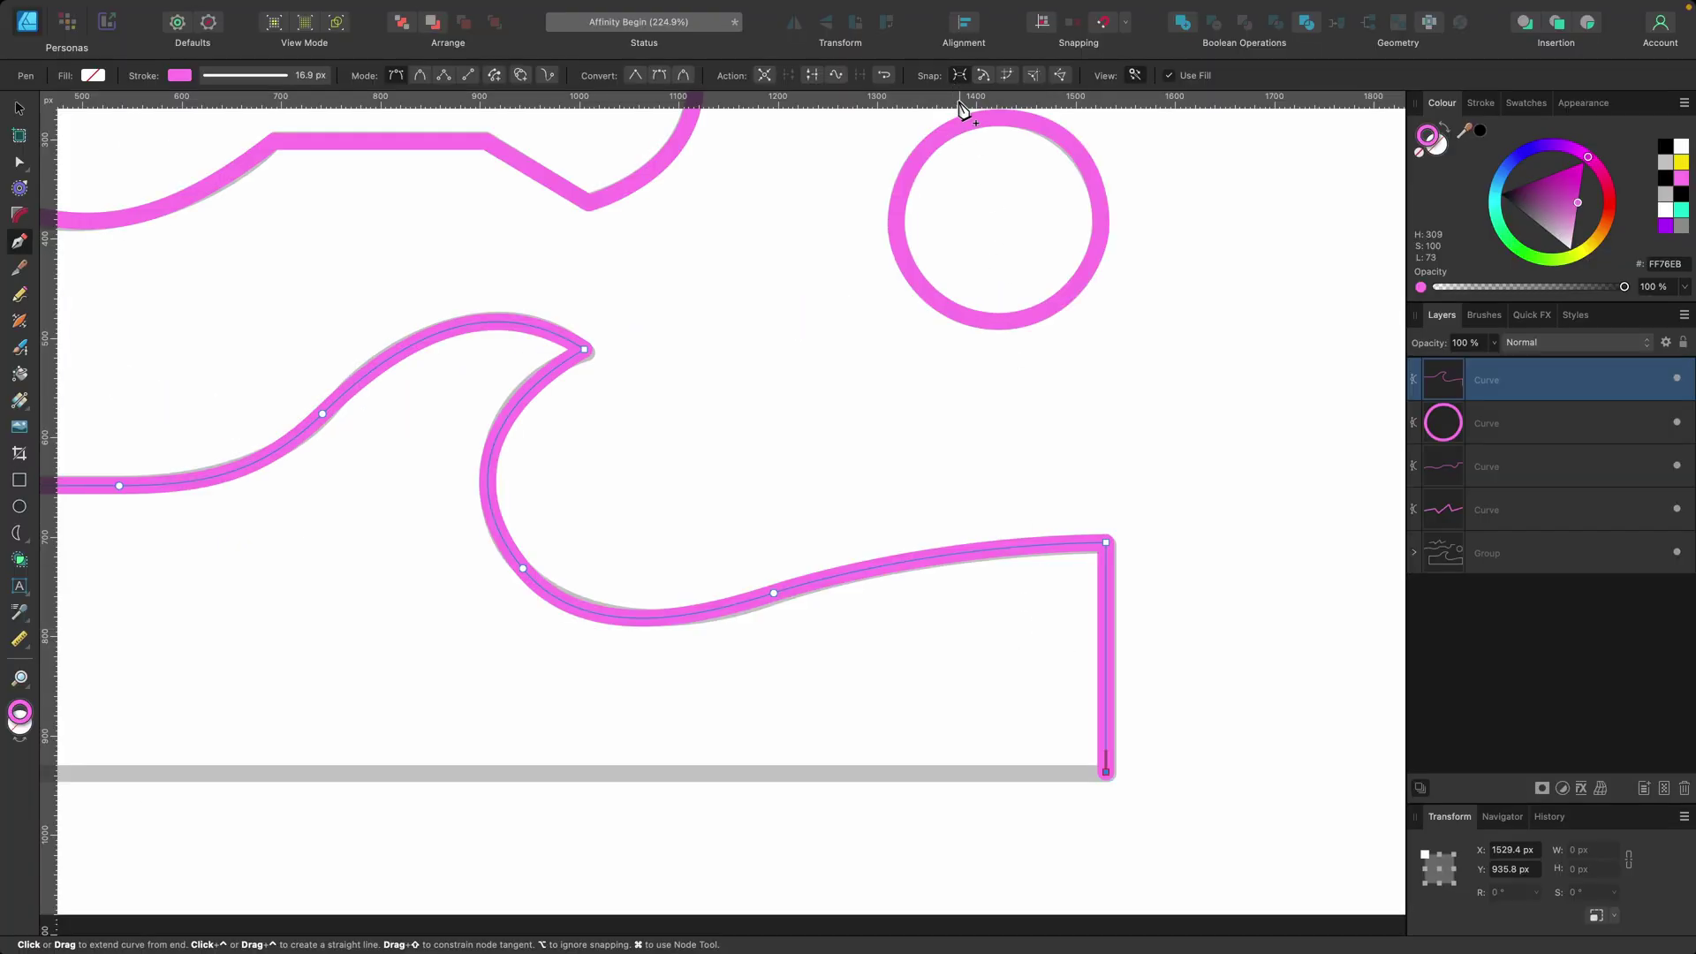
# Add a horizontal bottom segment about 1218 px long and close the wave shape at its starting node.
pyautogui.hscroll(-3, 909, 594)
pyautogui.scroll(-5, 462, 719)
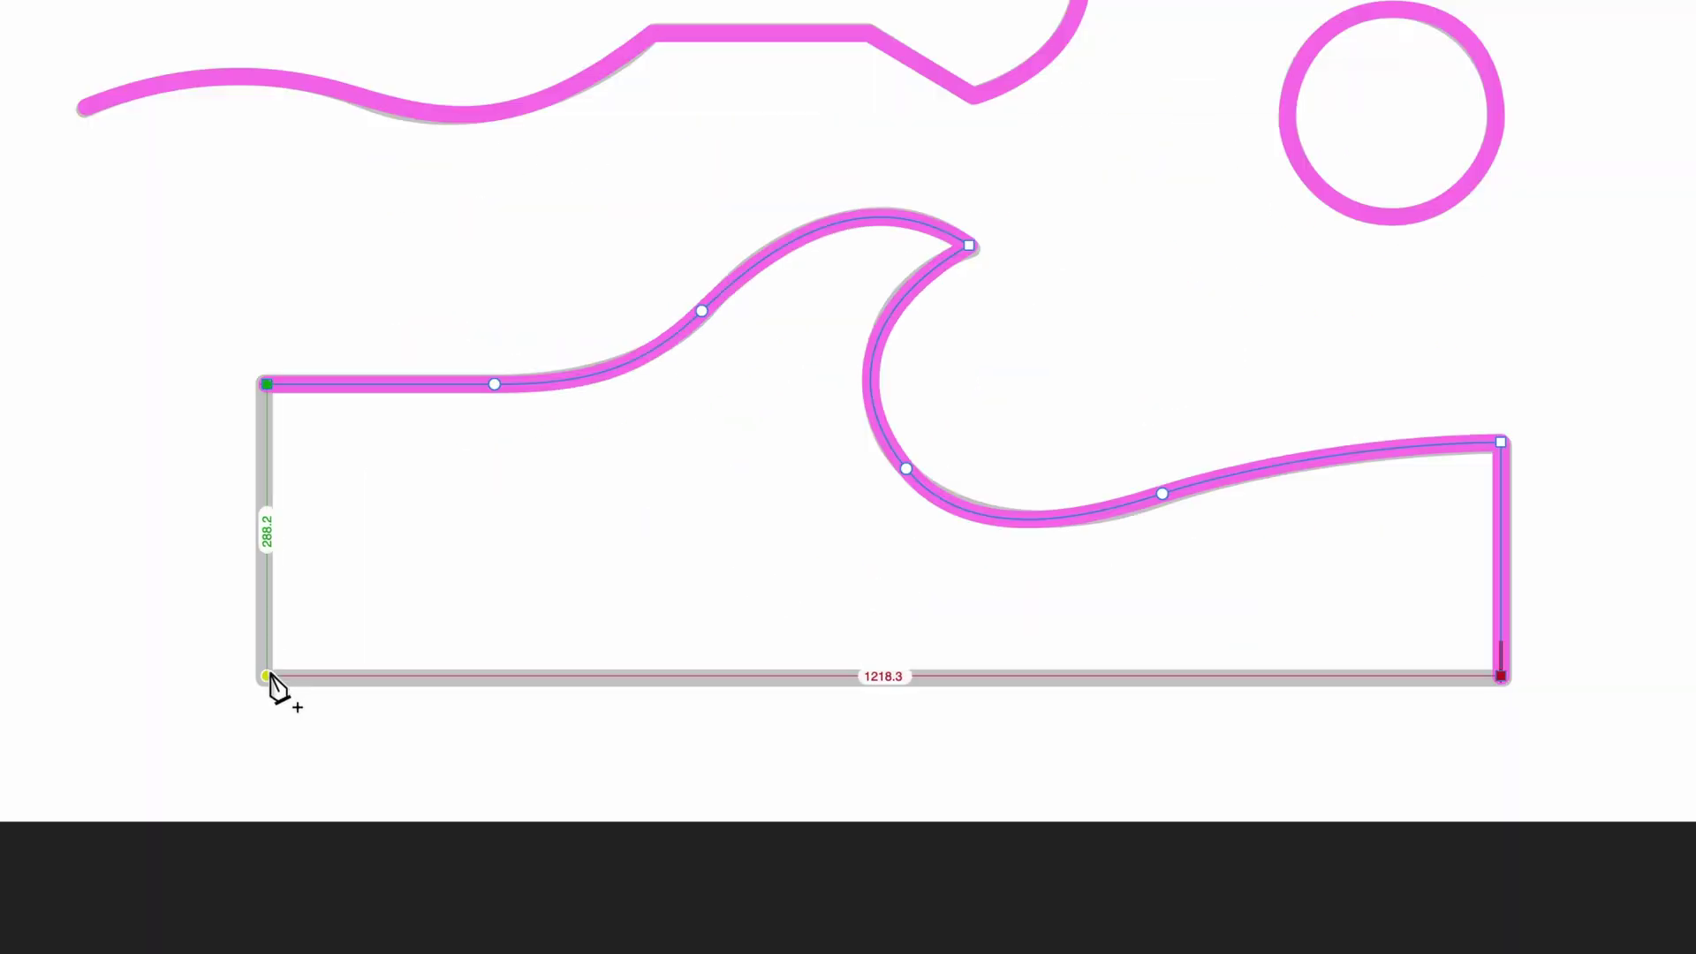
pyautogui.click(266, 675)
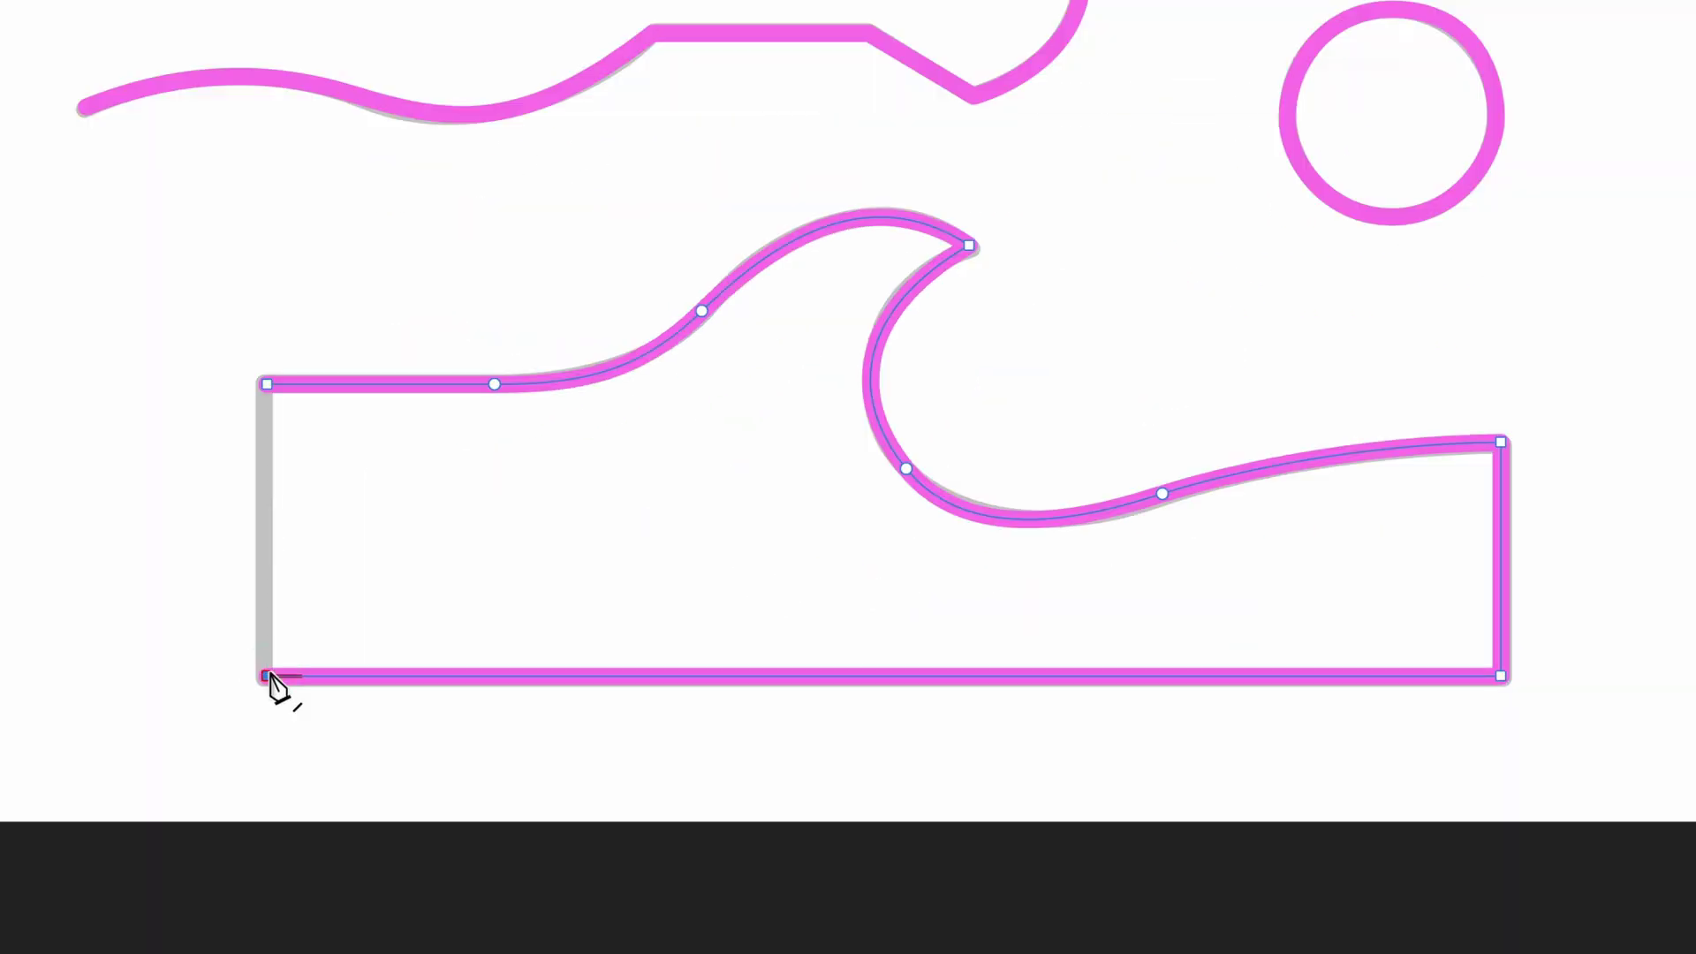
pyautogui.click(267, 385)
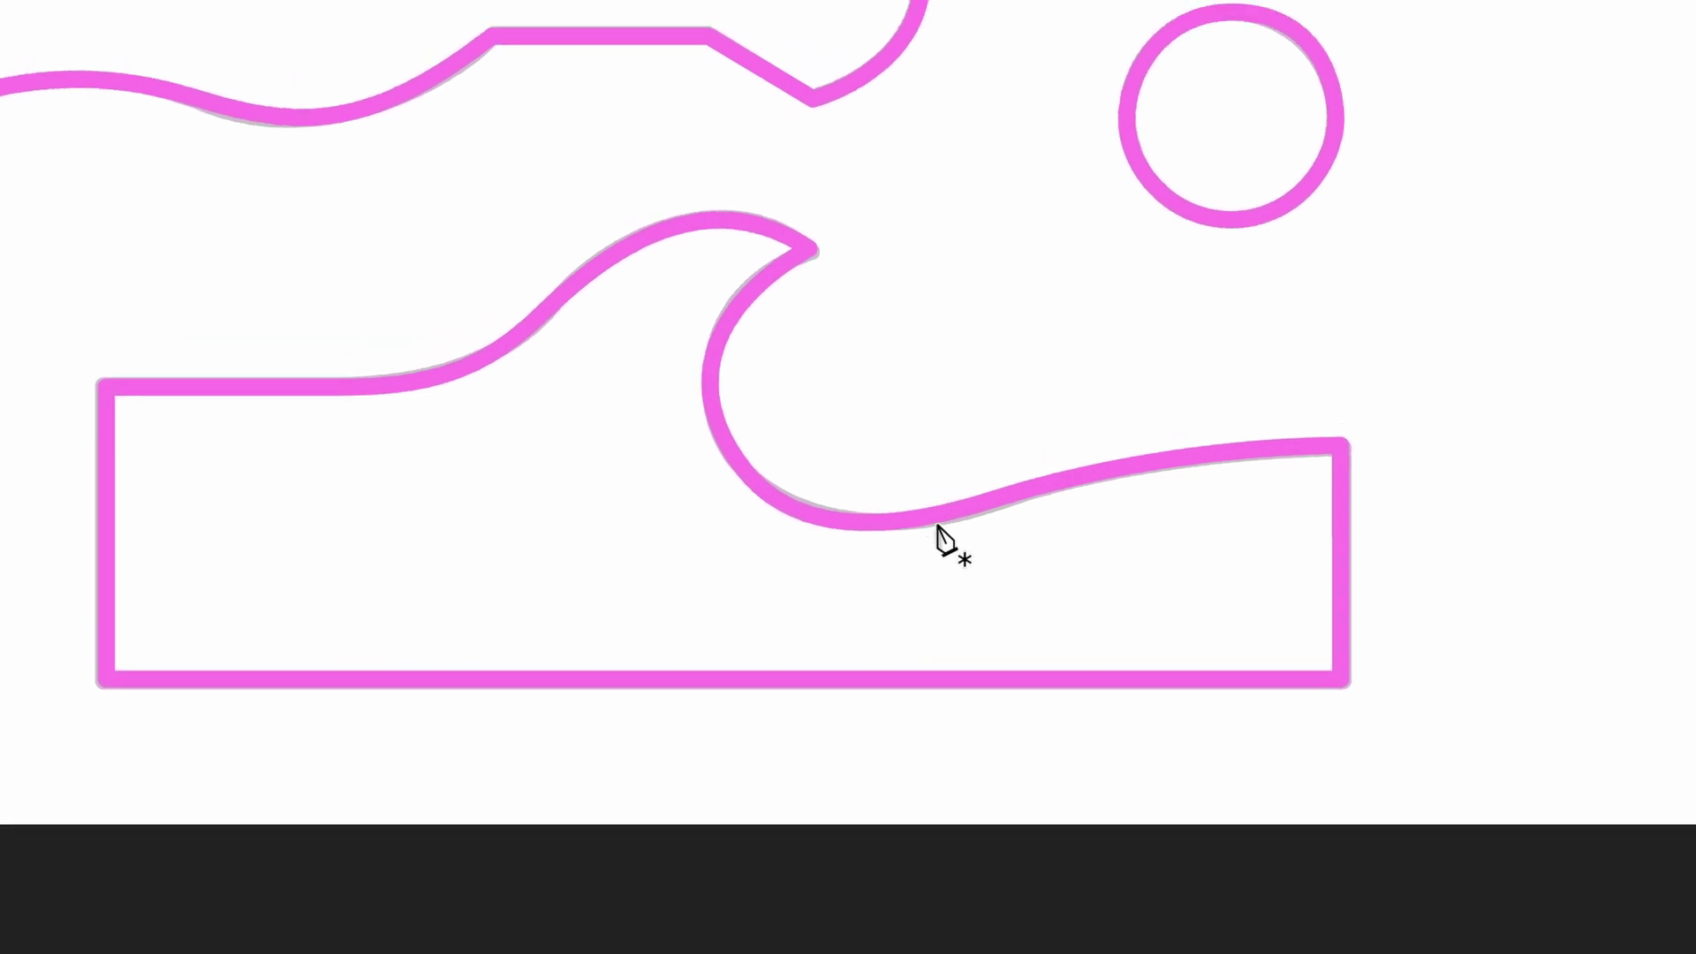